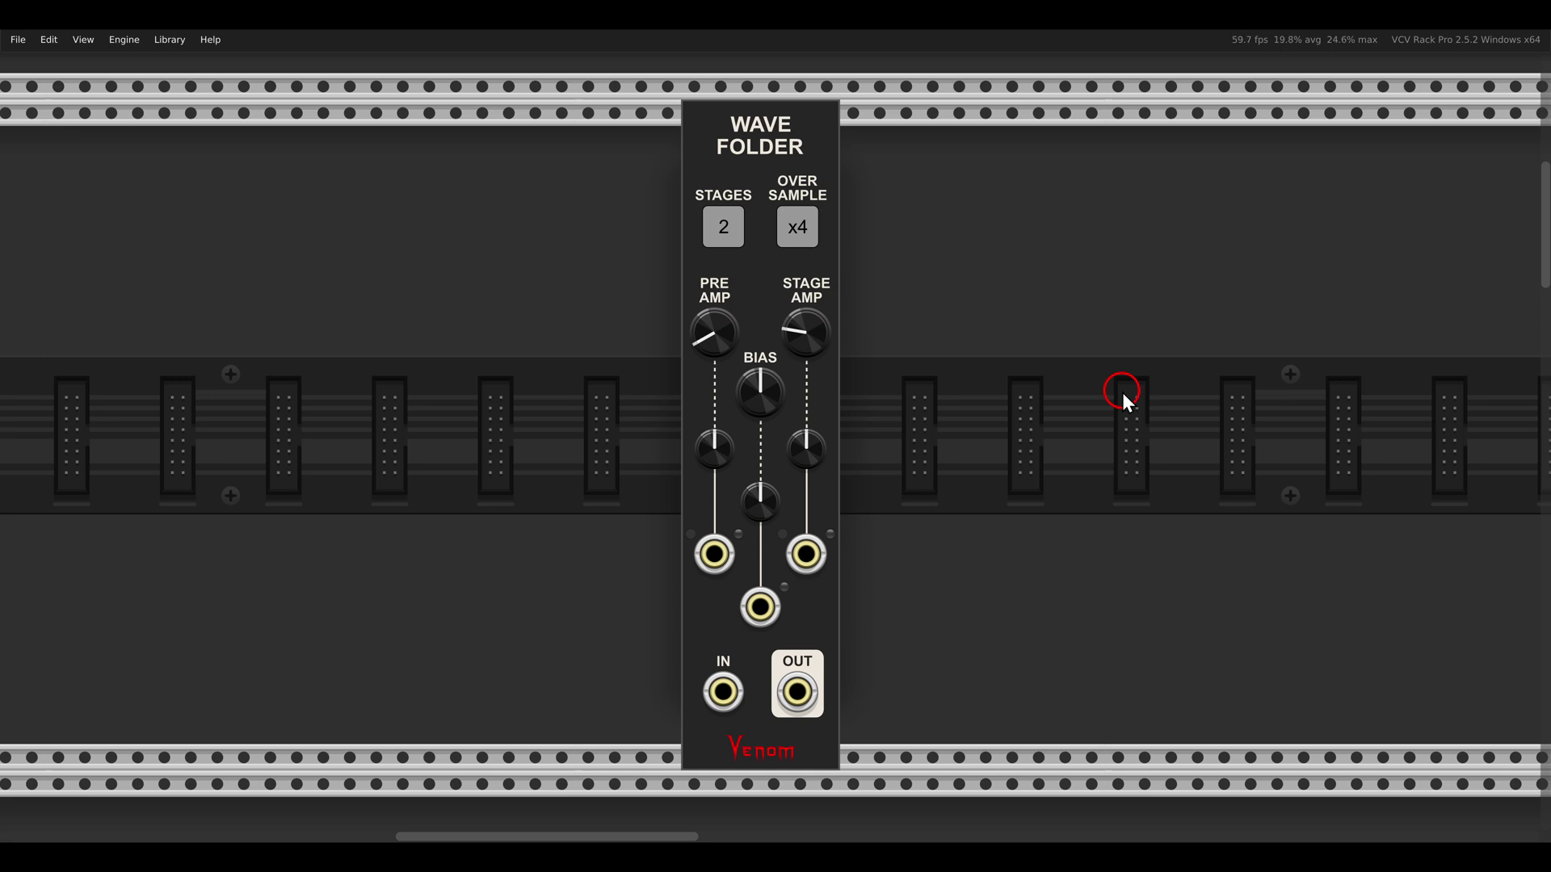
- Unmute the synth voice in which slips drives a VCO Unit into the Wave Folder
scroll(1122, 392, "down", 15)
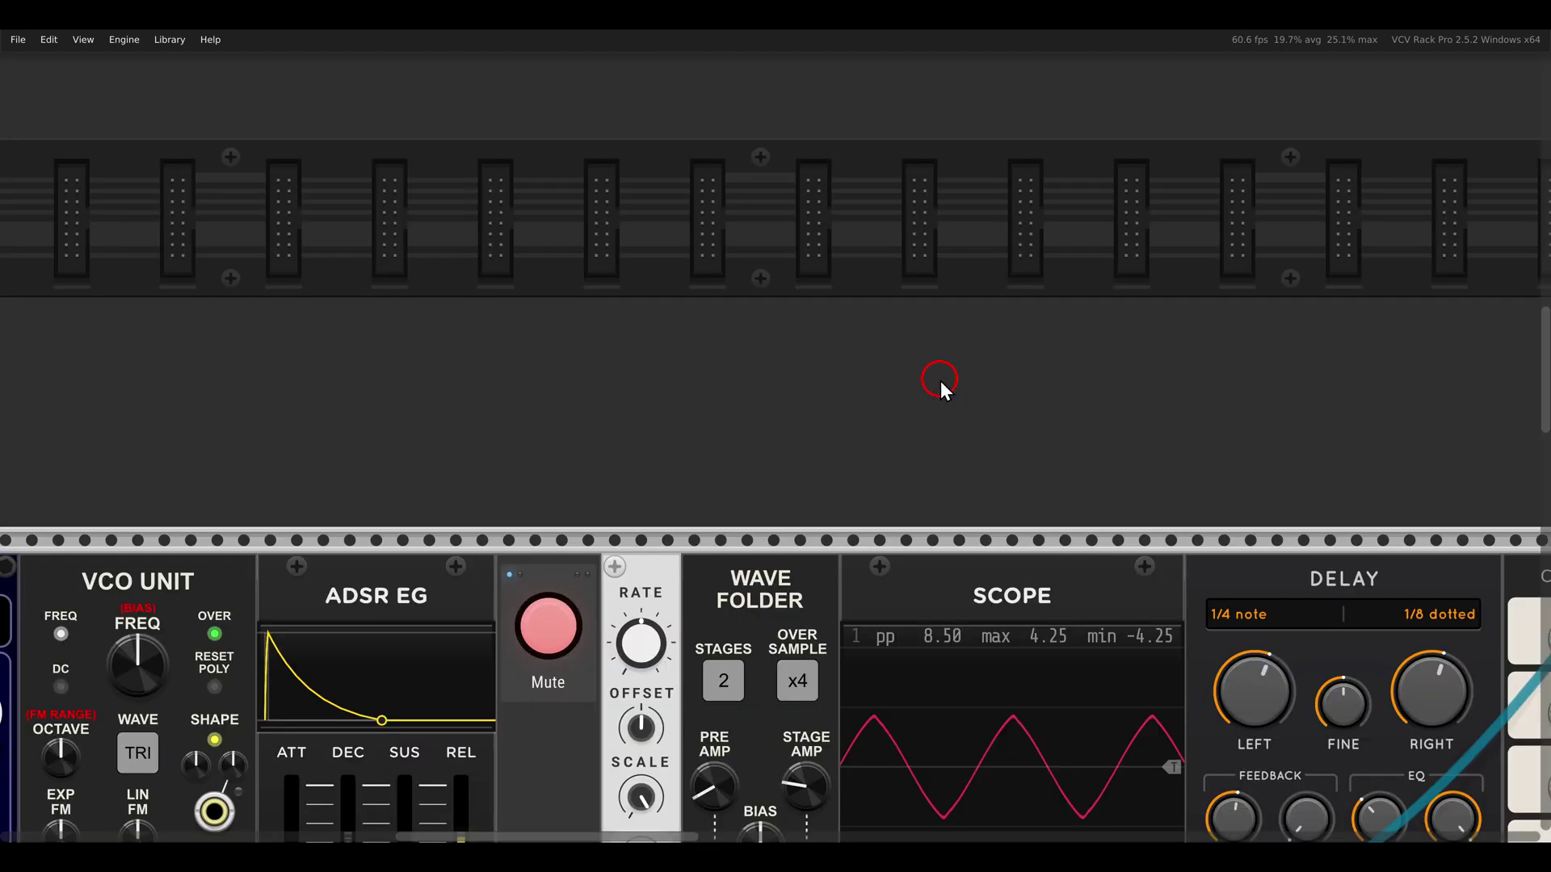
scroll(940, 381, "down", 2)
scroll(891, 411, "down", 2)
left_click_drag(891, 411, 1019, 344)
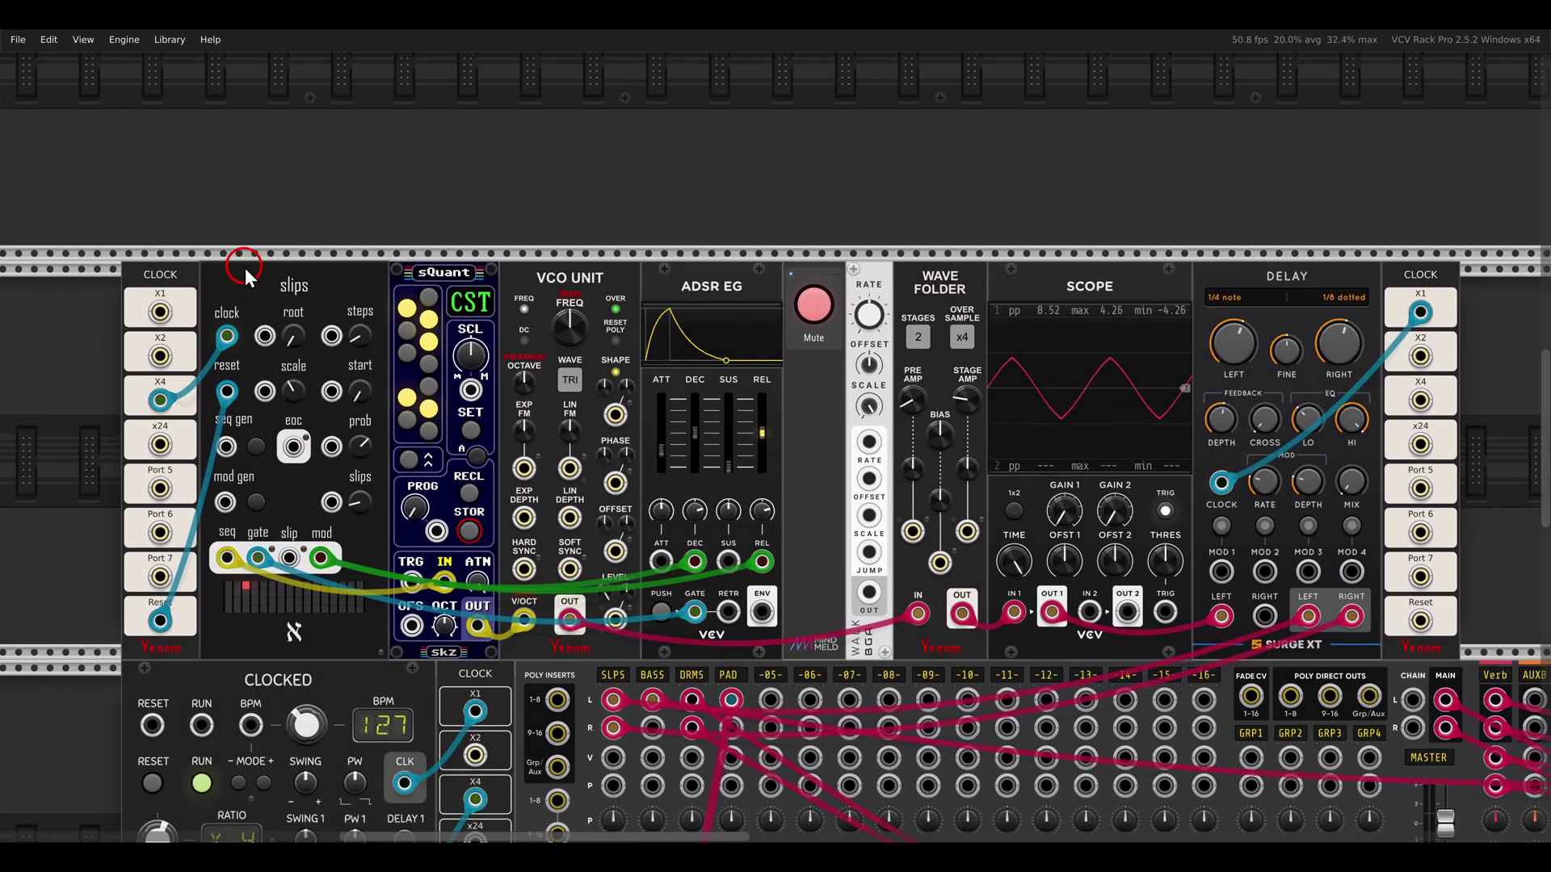
left_click_drag(510, 247, 627, 307)
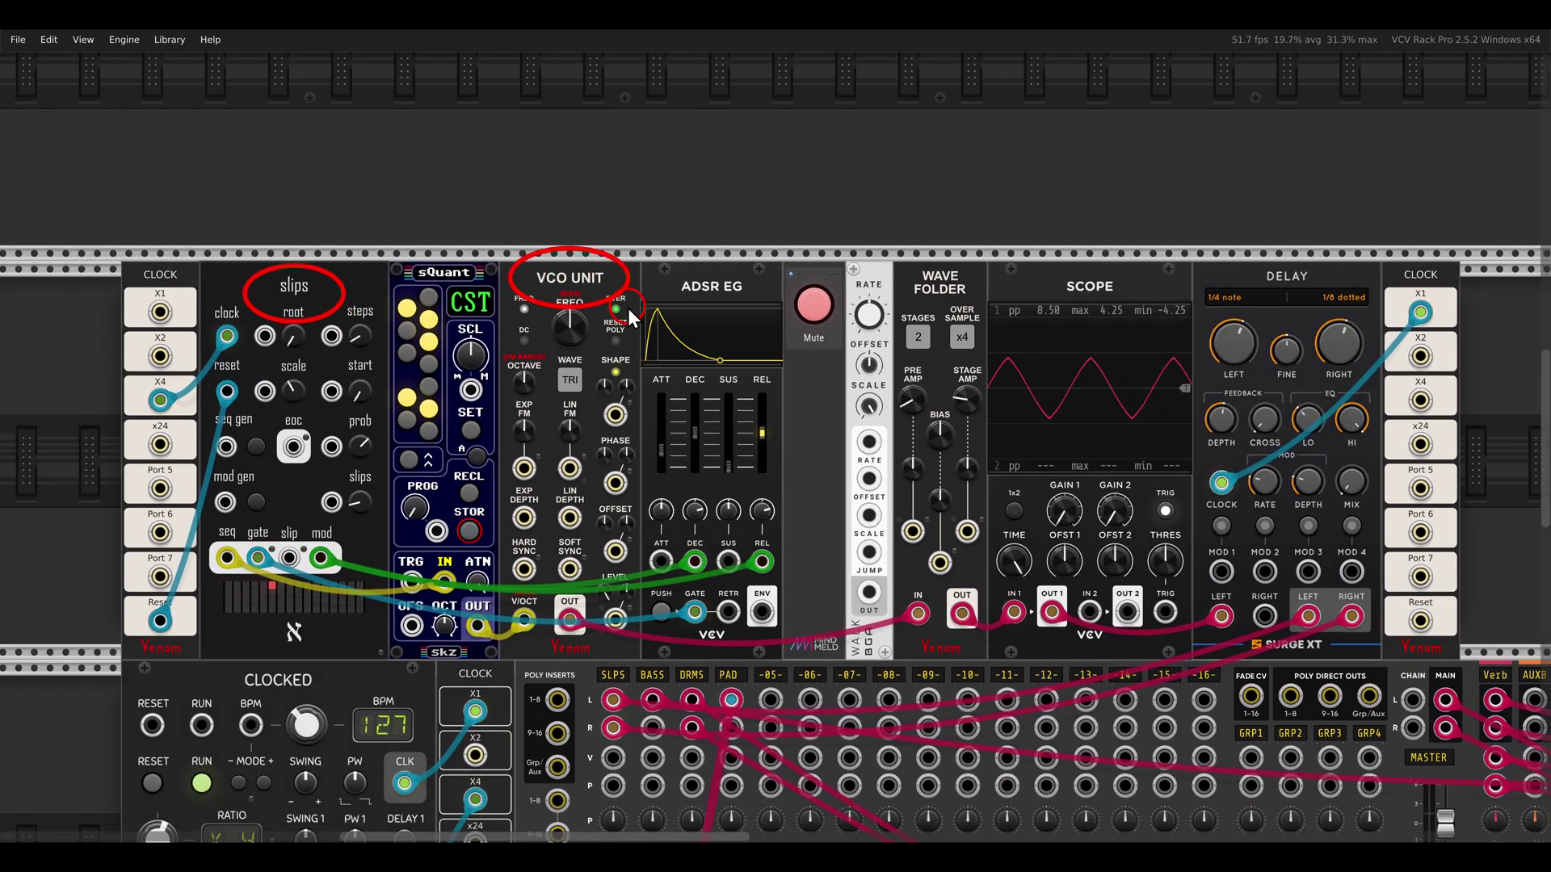
key("Escape")
left_click(809, 315)
- Try different Pre Amp and Stage Amp amounts on the Wave Folder while the slips voice plays
scroll(848, 463, "up", 1)
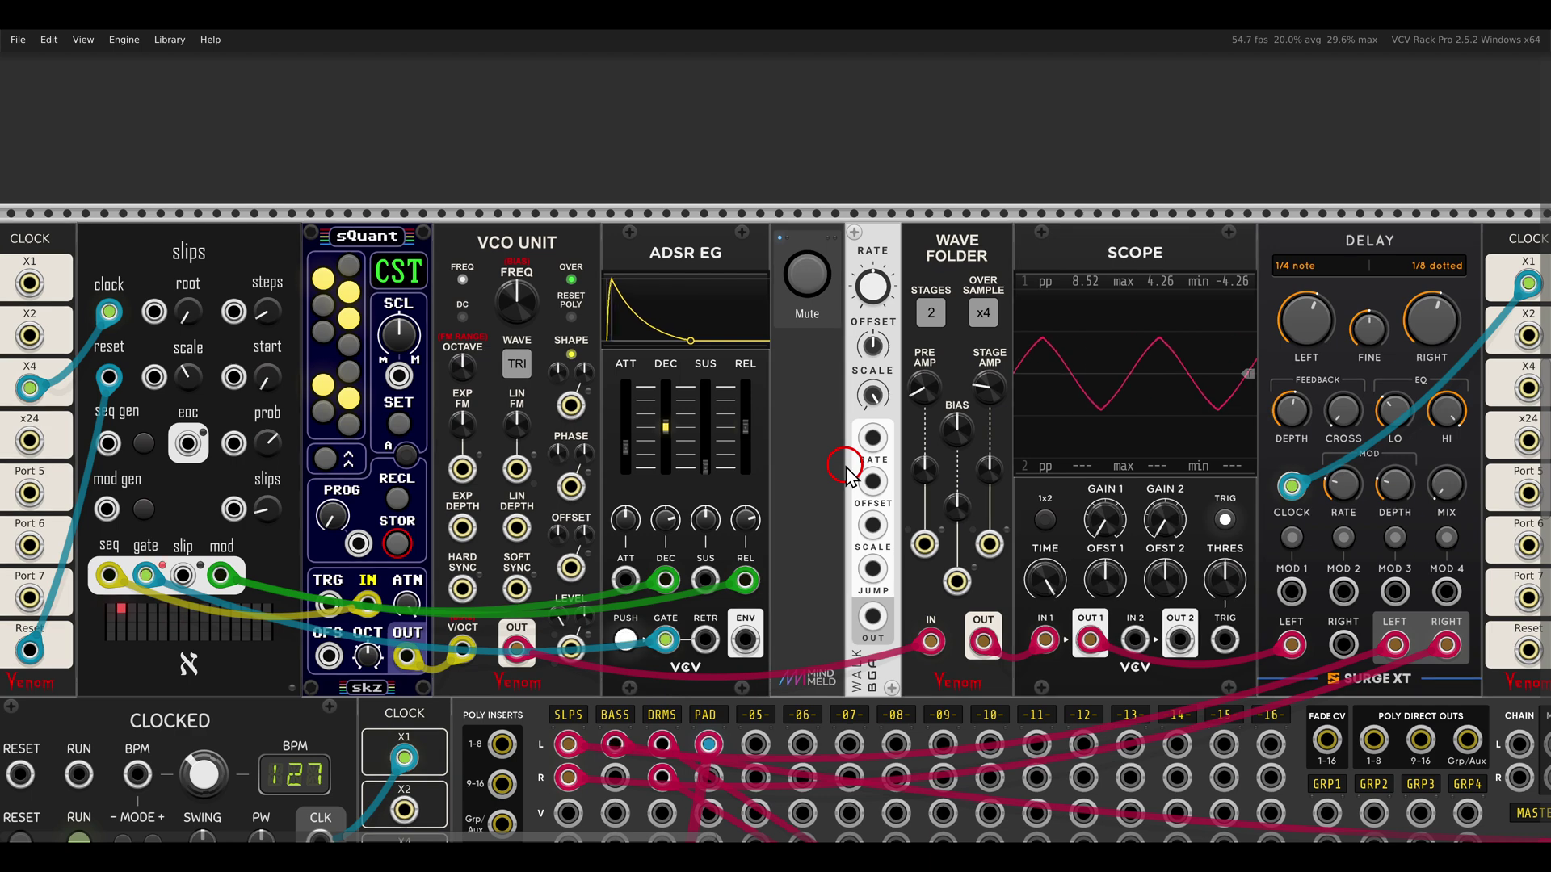
left_click_drag(848, 463, 834, 438)
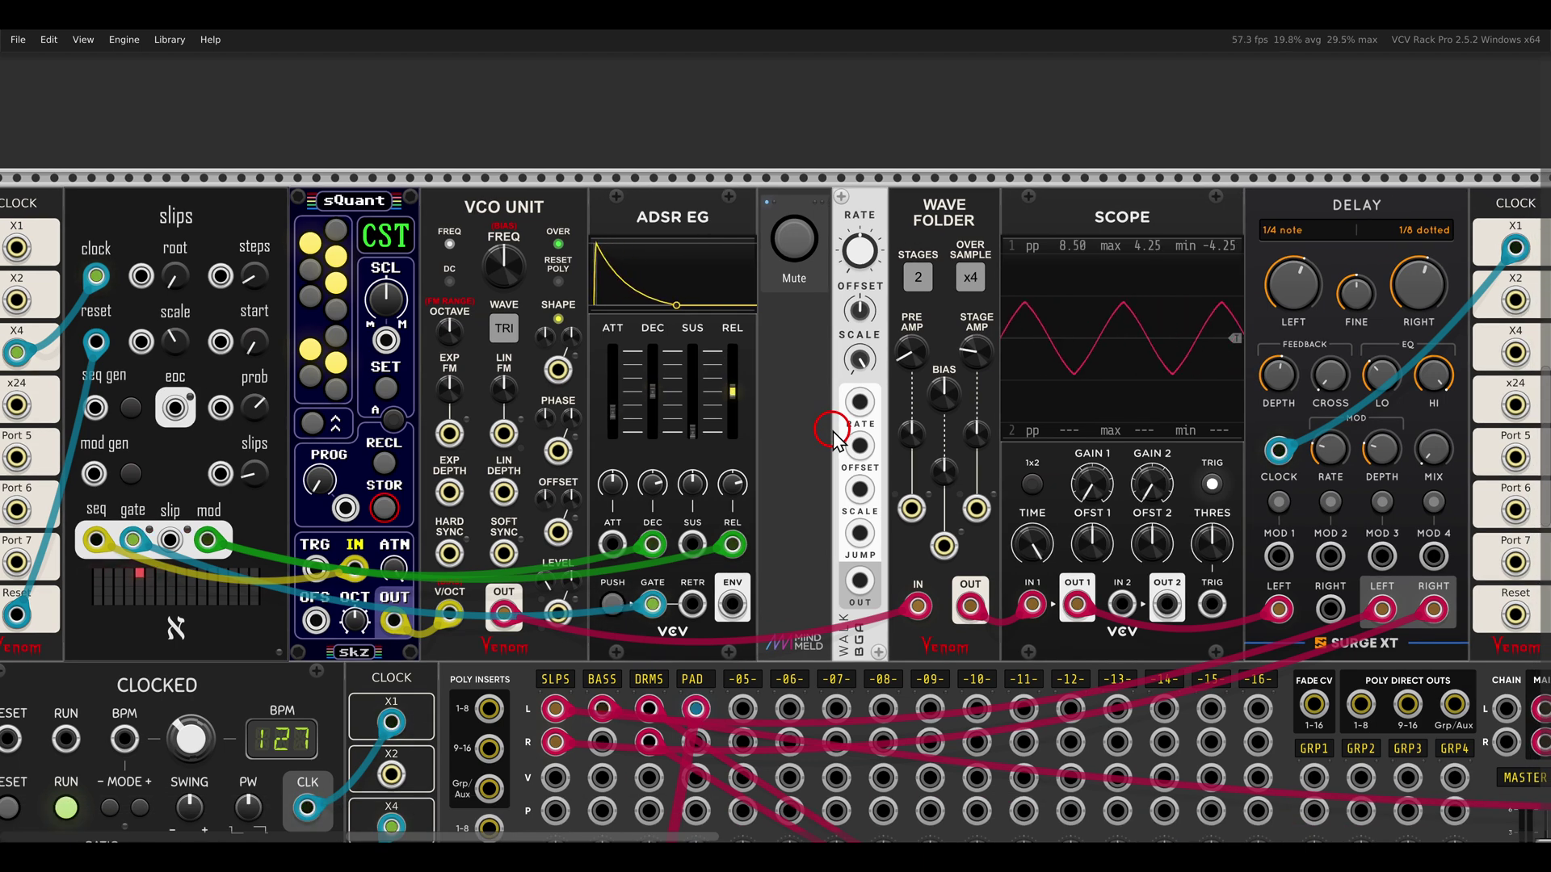
scroll(836, 429, "up", 3)
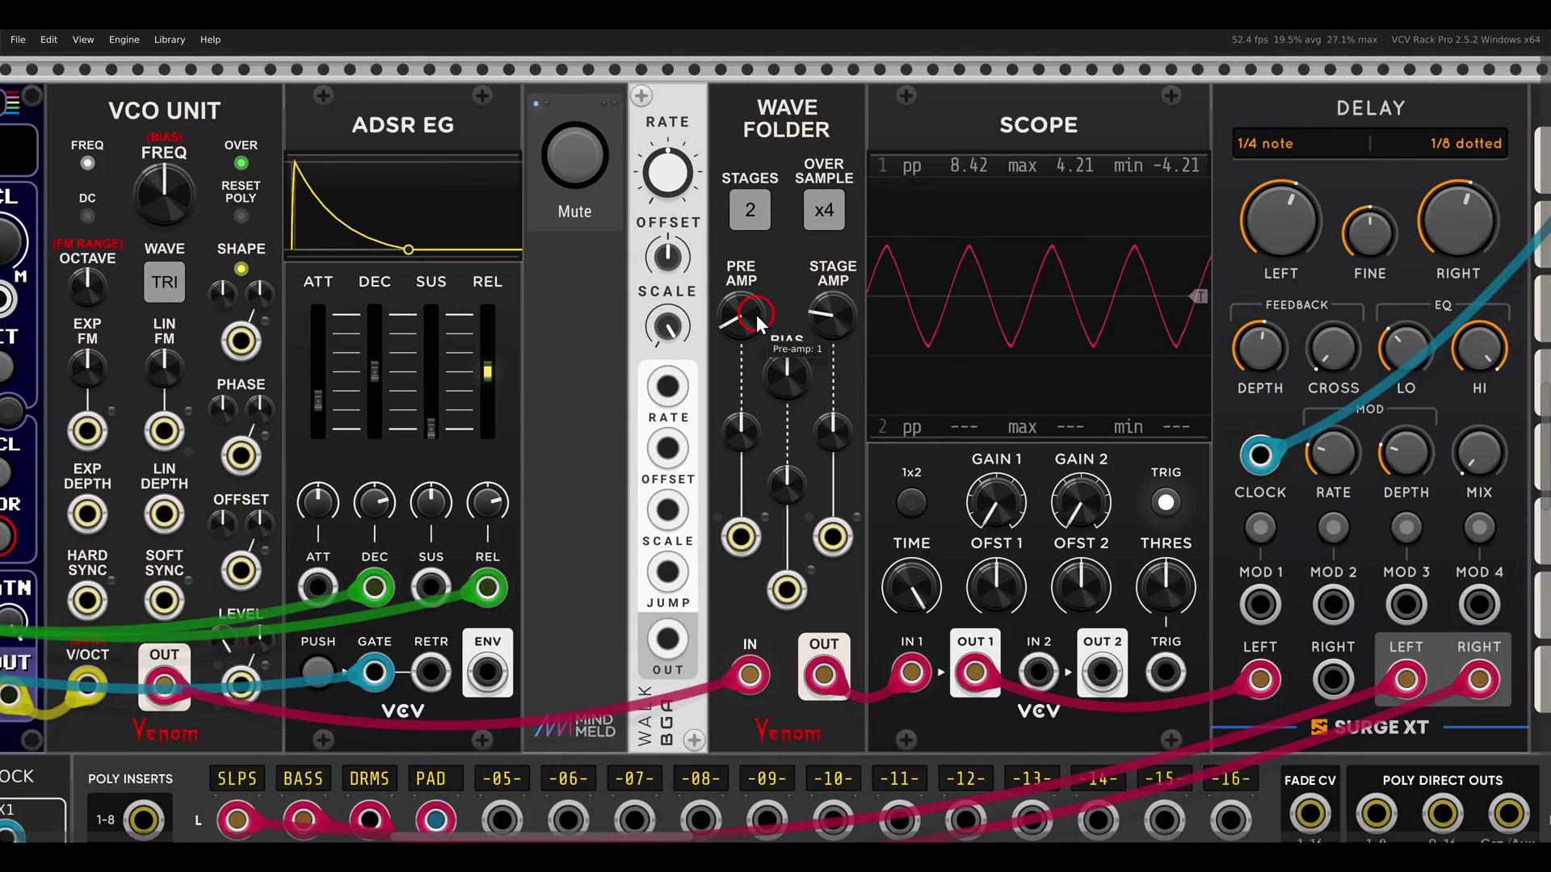
mouse_move(759, 323)
left_mouse_down()
mouse_move(745, 218)
mouse_move(760, 202)
mouse_move(736, 323)
left_mouse_up()
mouse_move(832, 319)
left_mouse_down()
mouse_move(836, 238)
mouse_move(840, 323)
left_mouse_up()
double_click(832, 315)
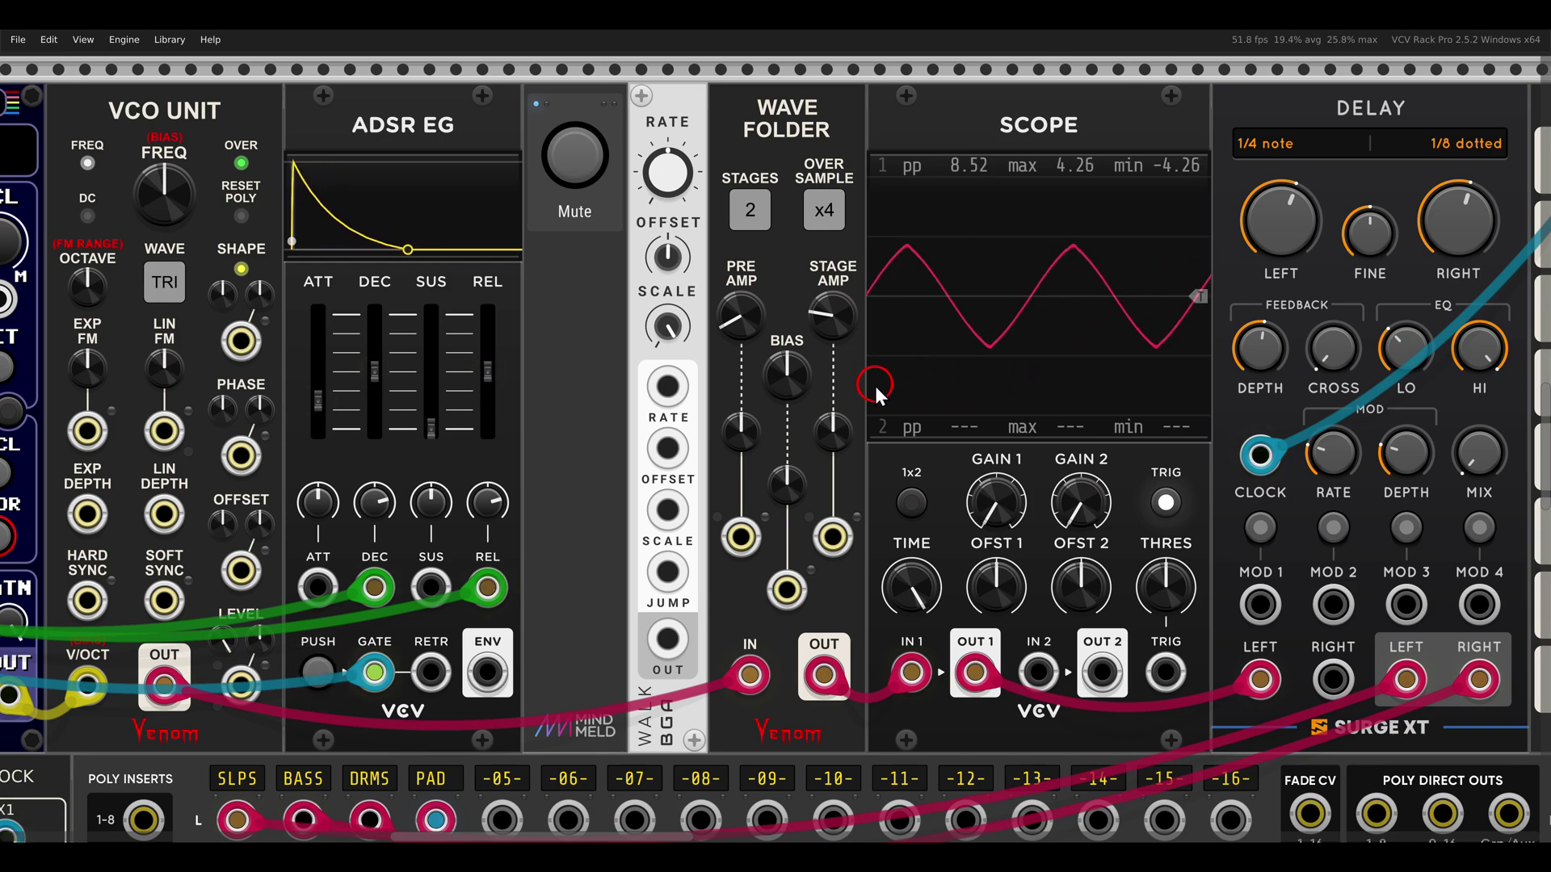
- Turn the Wave Folder's Stage Amp fully down and modulate it from the ADSR envelope output with a small positive CV amount
double_click(834, 323)
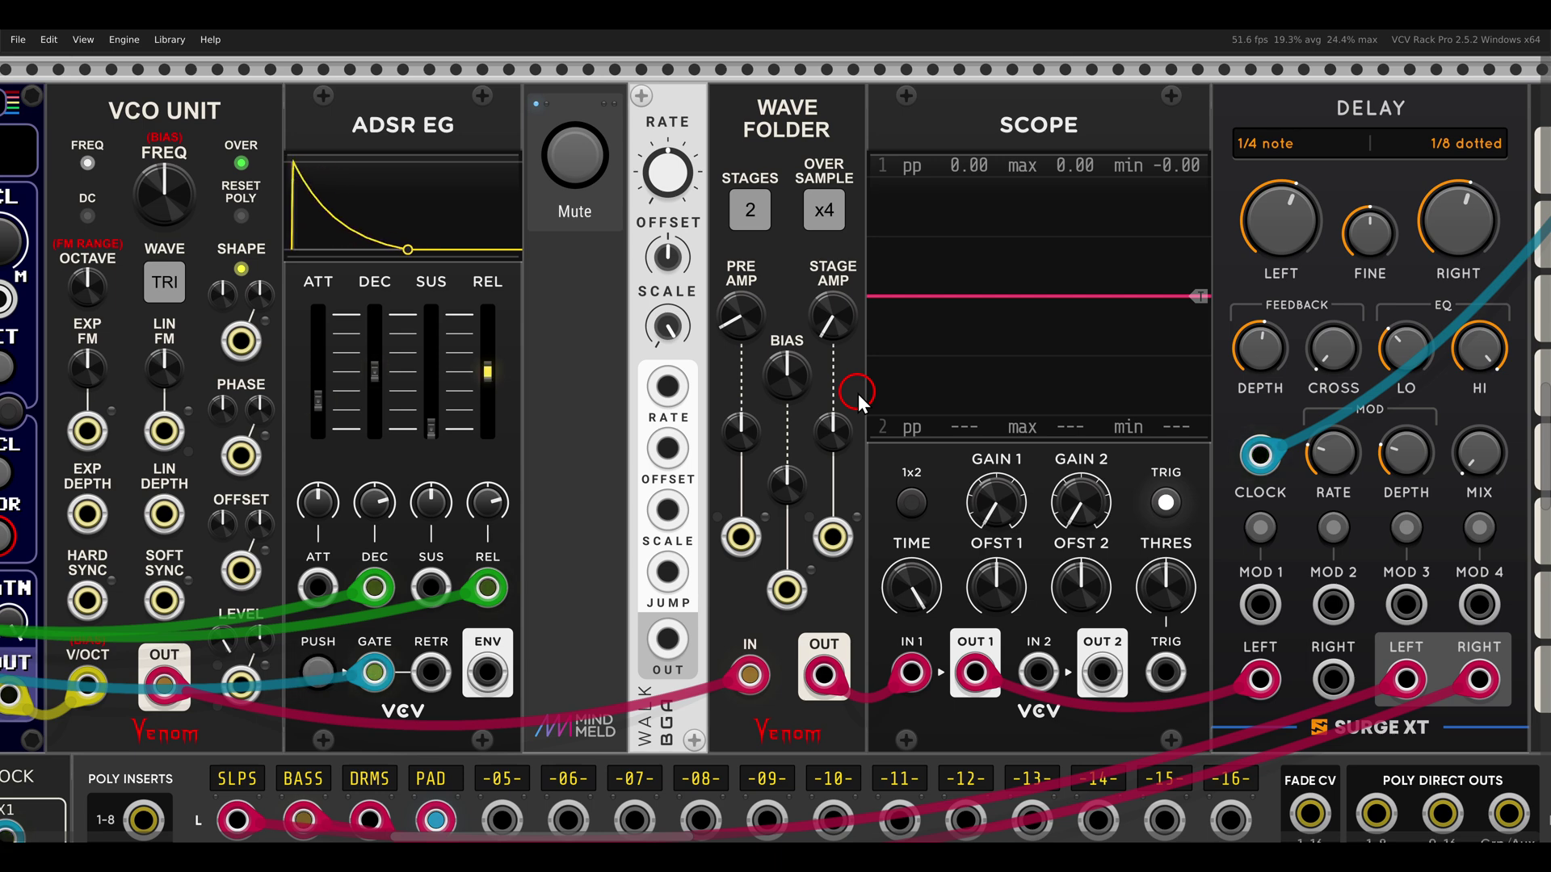
scroll(749, 420, "left", 1)
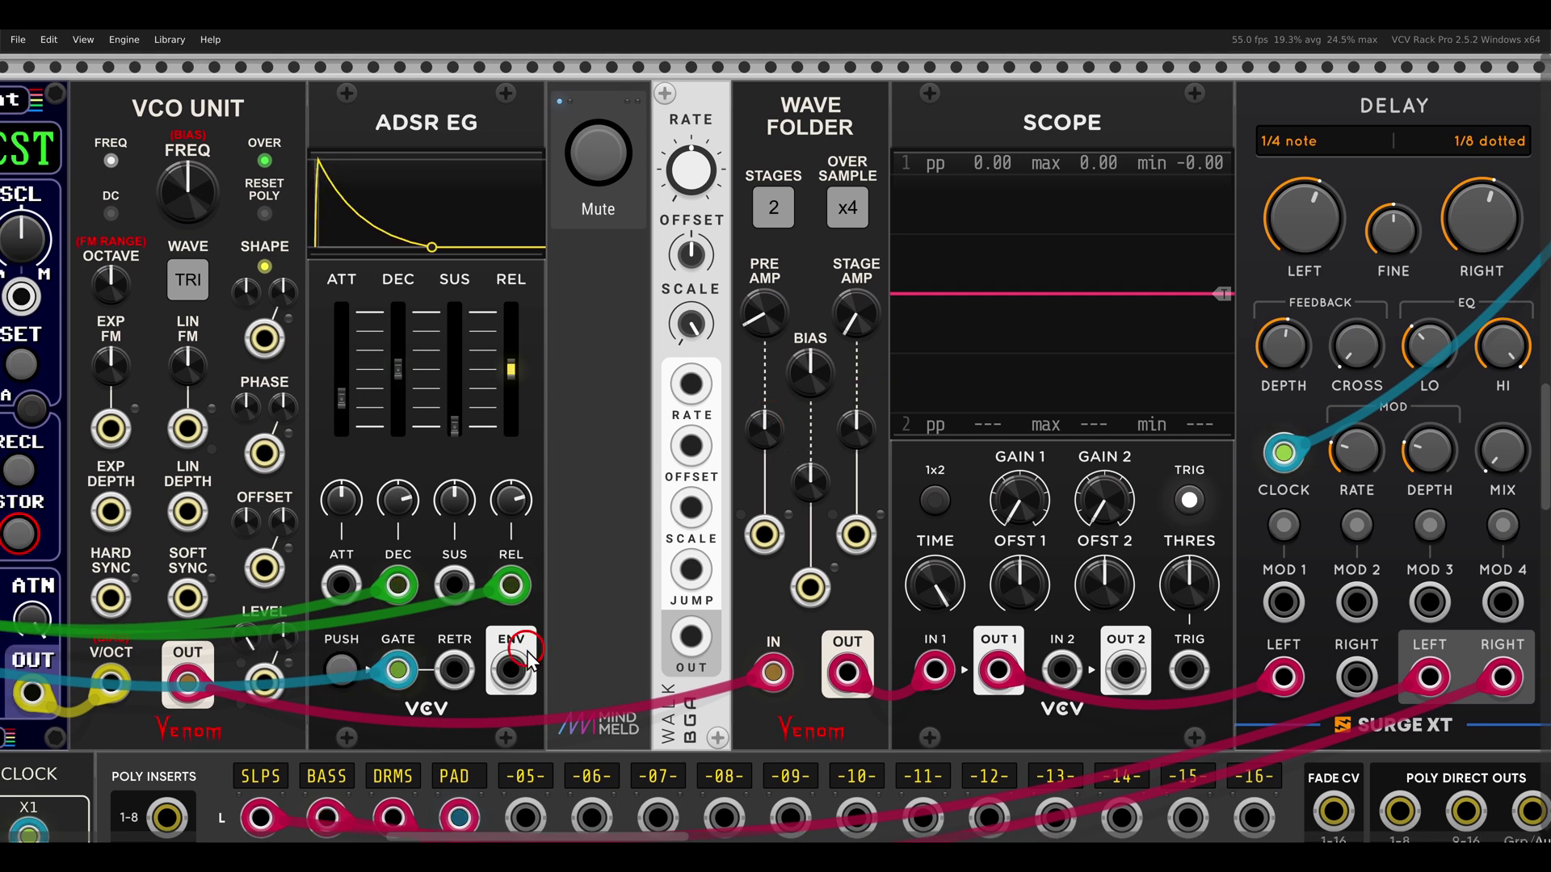
left_click_drag(522, 667, 856, 535)
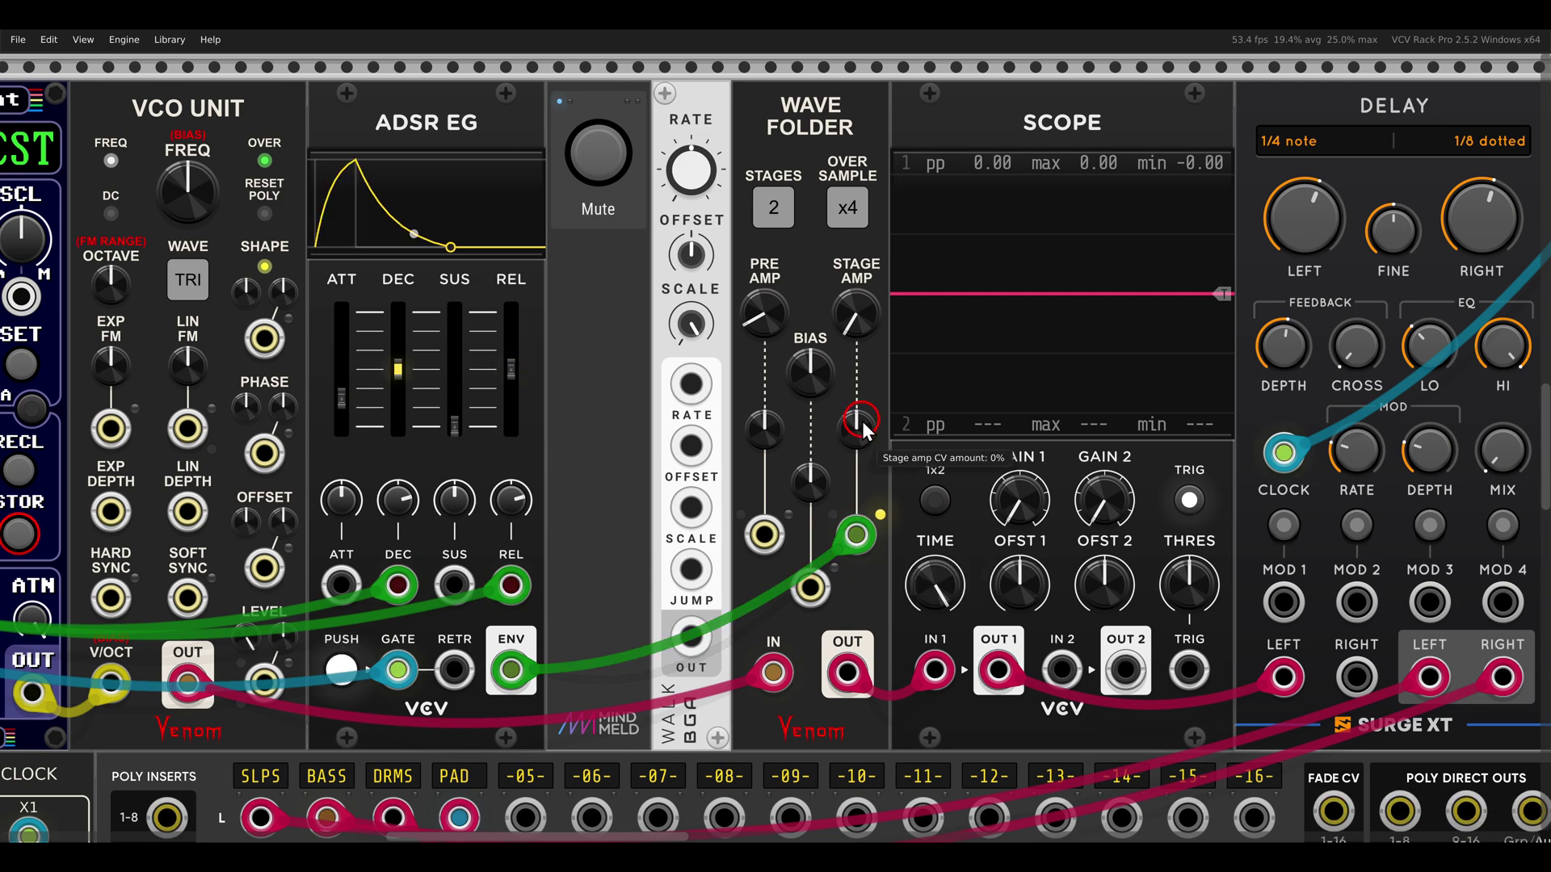
left_click_drag(856, 433, 851, 421)
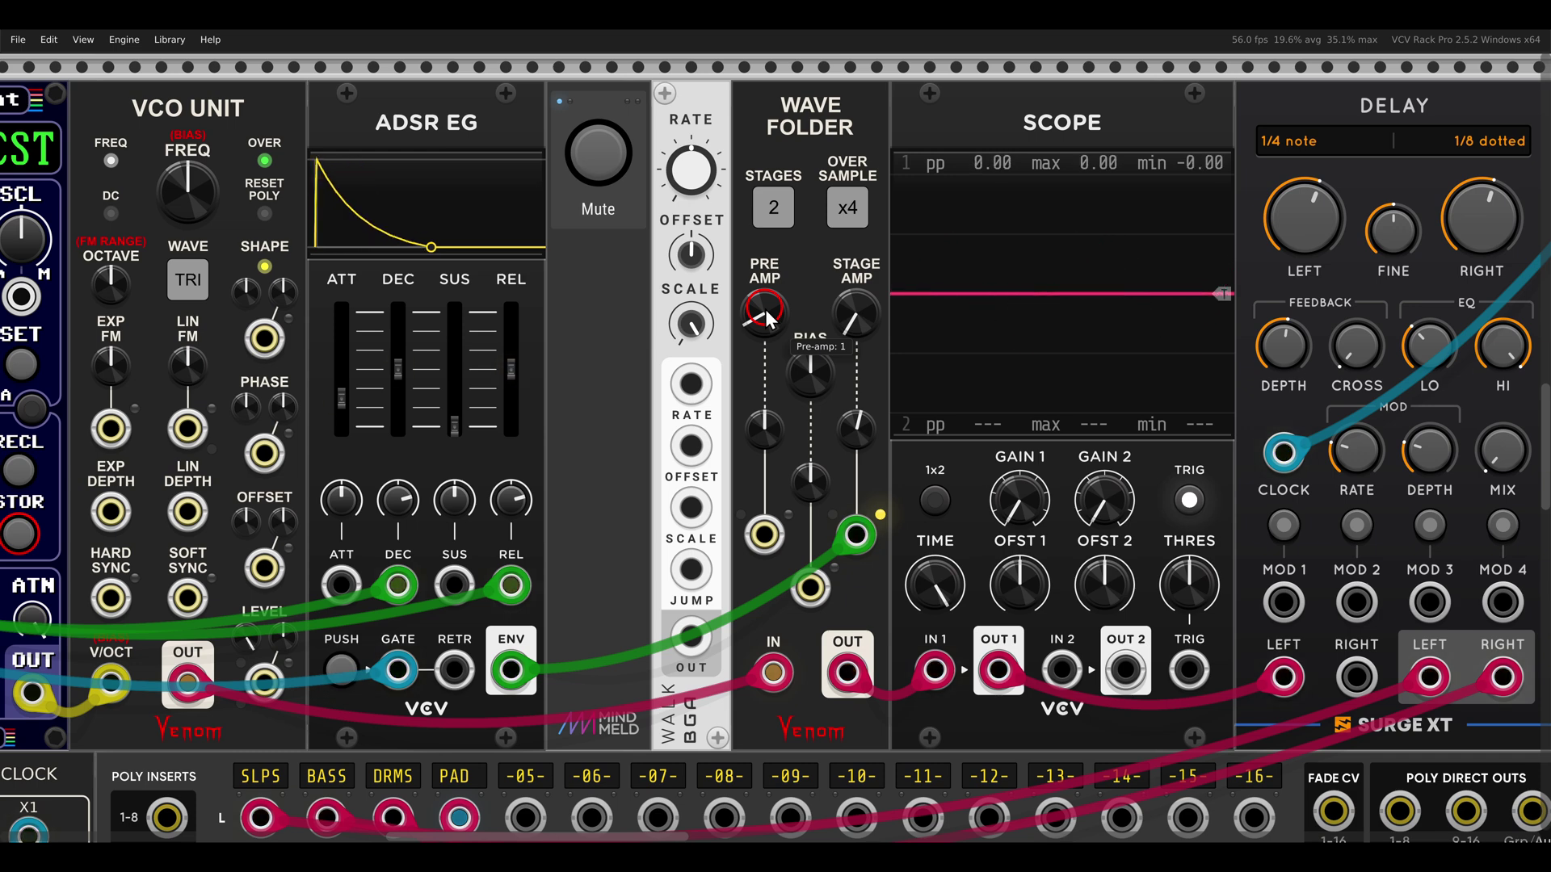
- Try turning the Wave Folder's Pre Amp away from 1 under envelope modulation
left_click_drag(767, 315, 769, 495)
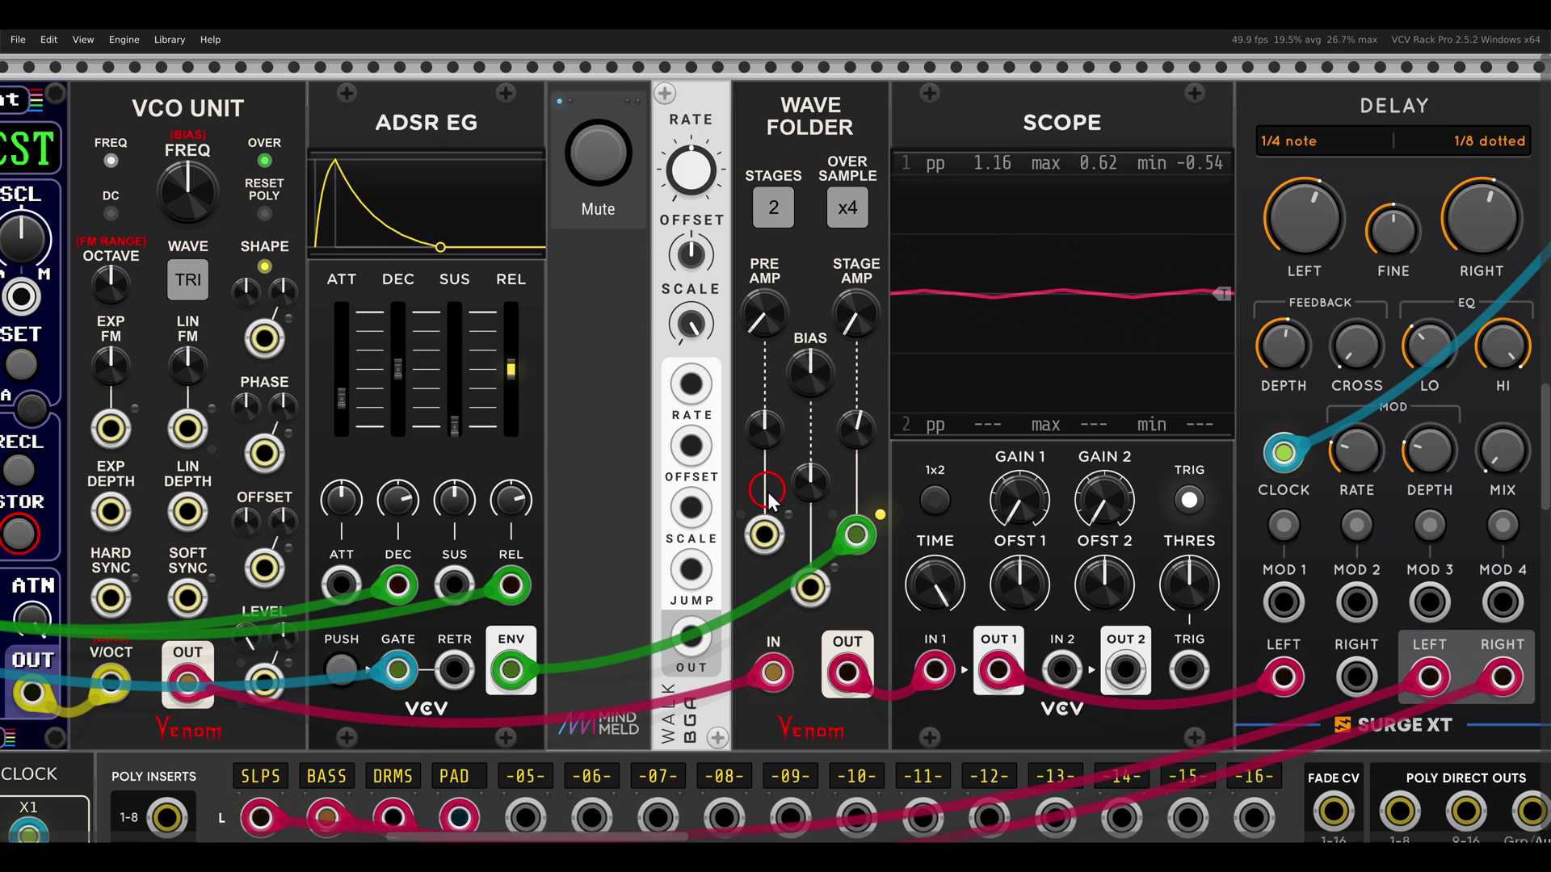
mouse_move(768, 317)
left_mouse_down()
mouse_move(764, 389)
mouse_move(753, 366)
mouse_move(774, 323)
left_mouse_up()
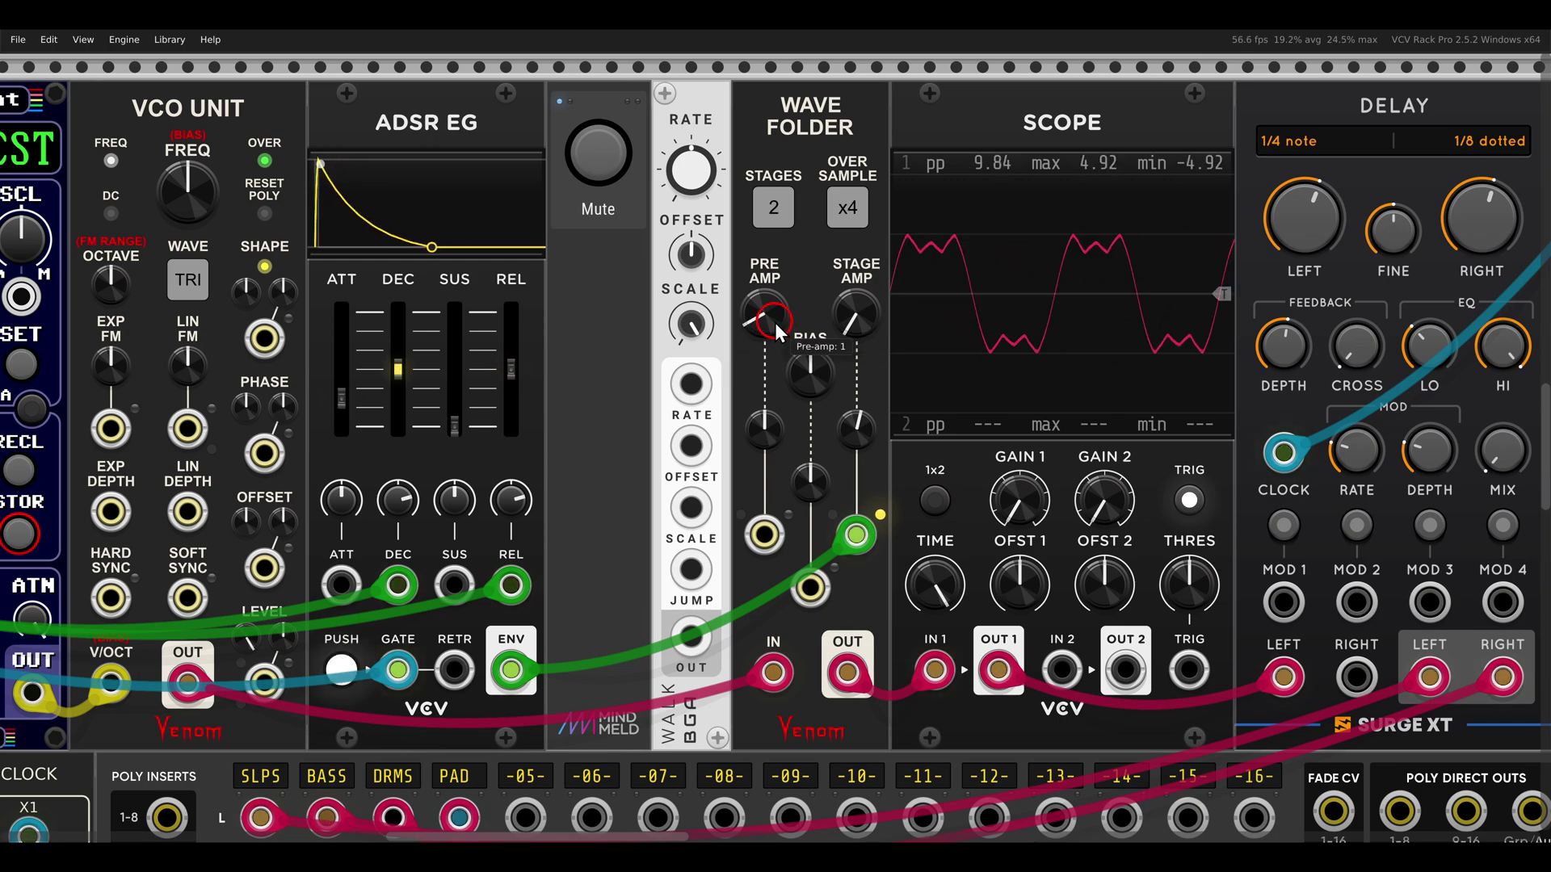
- Patch the Walk module's output into the Wave Folder's Pre Amp CV input and set its CV amount to about 9.6%
mouse_move(632, 89)
left_mouse_down()
mouse_move(759, 197)
mouse_move(645, 93)
left_mouse_up()
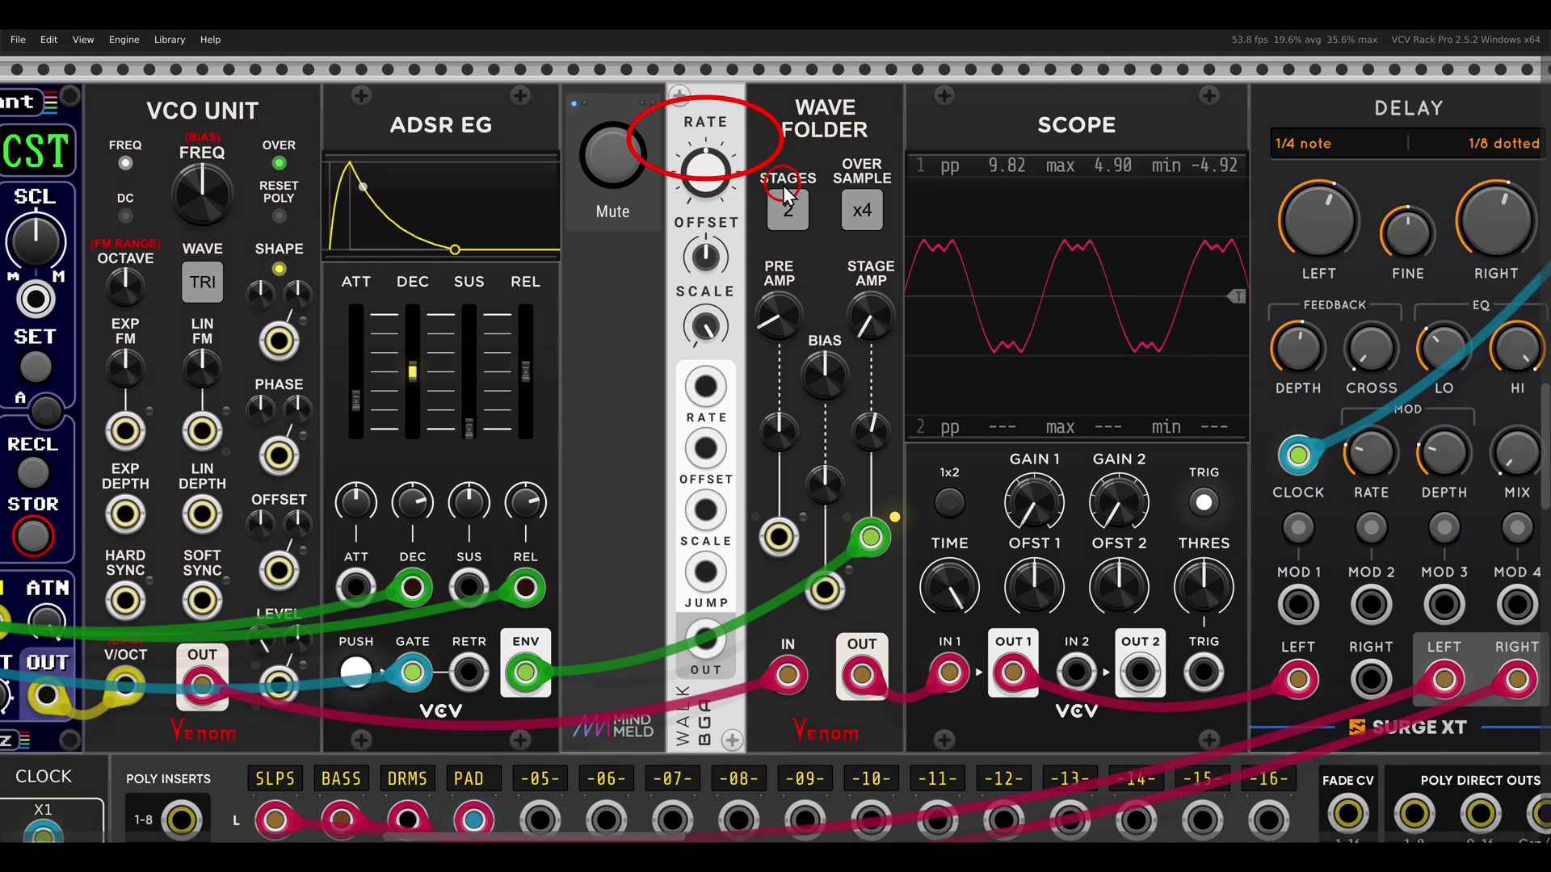
left_click_drag(779, 614, 773, 546)
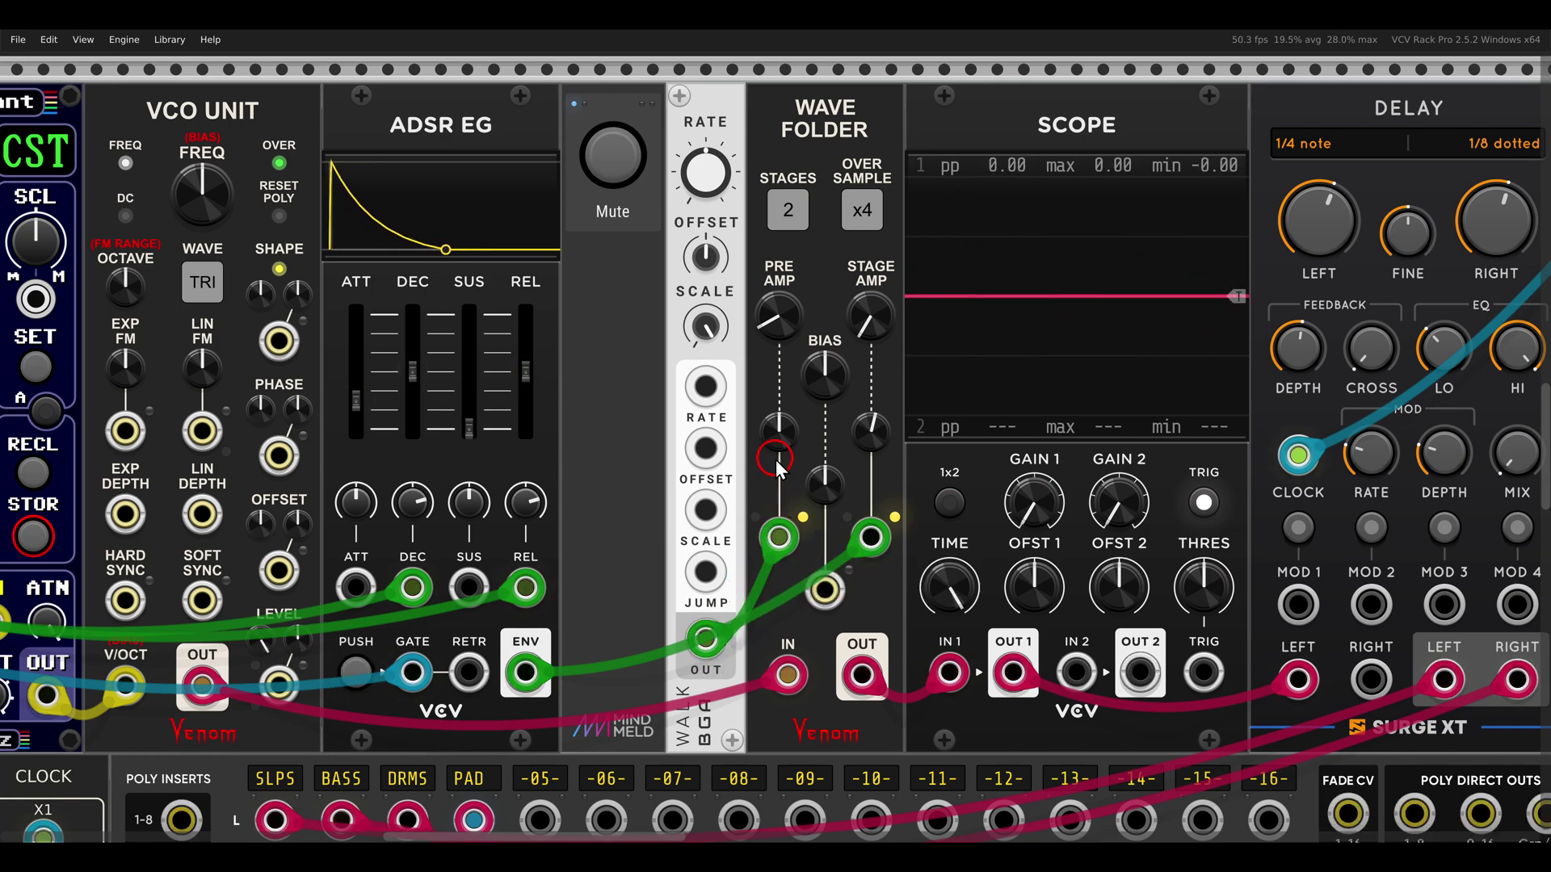
mouse_move(773, 438)
left_mouse_down()
mouse_move(758, 430)
mouse_move(761, 479)
mouse_move(777, 459)
mouse_move(768, 436)
left_mouse_up()
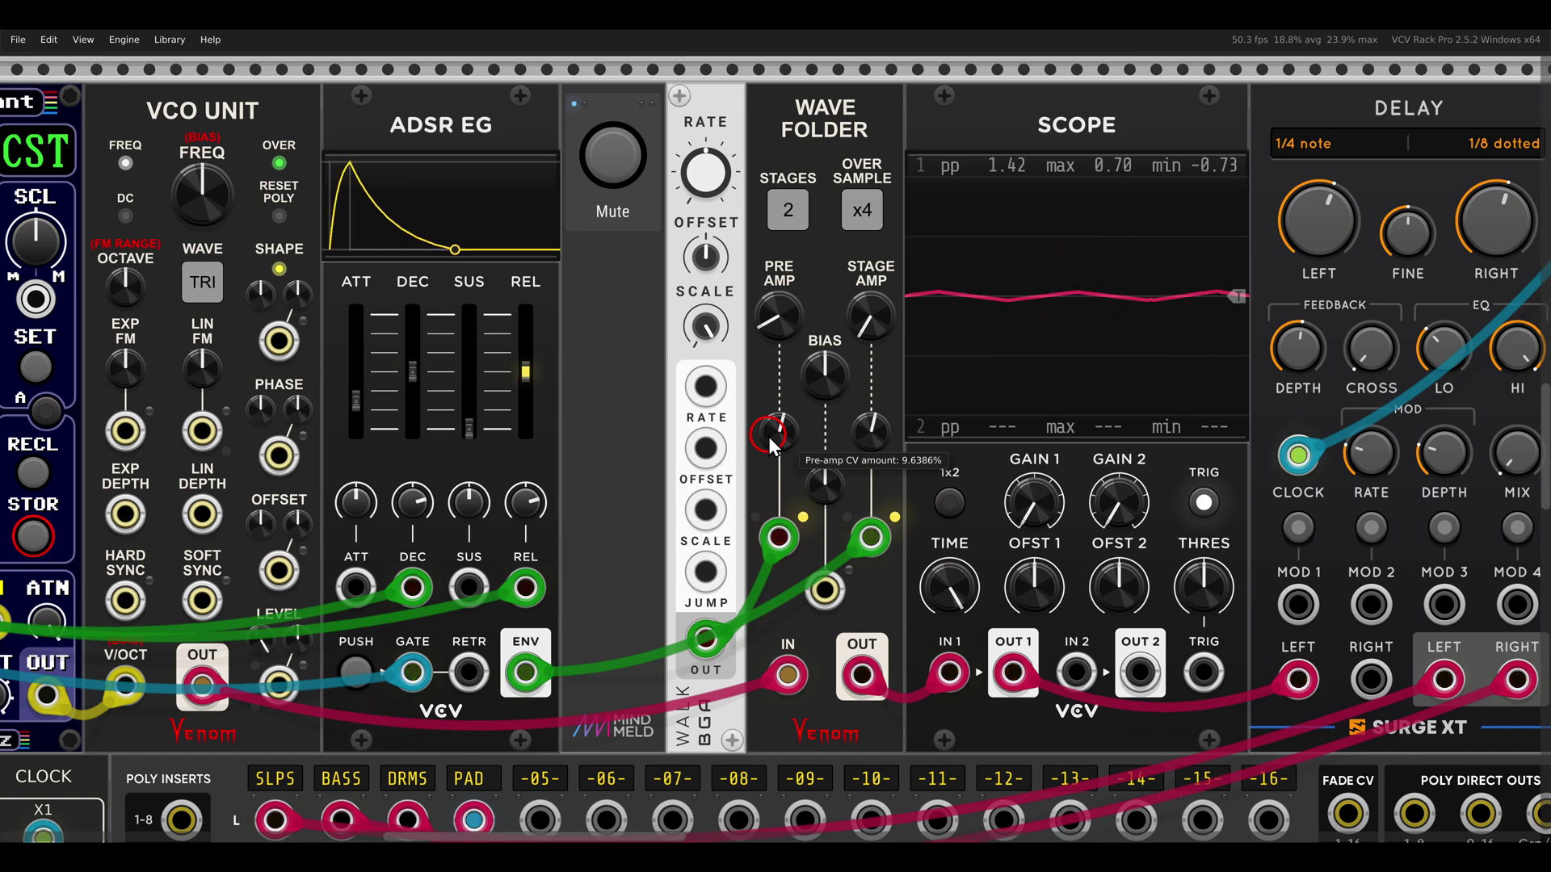
left_click_drag(869, 412, 982, 480)
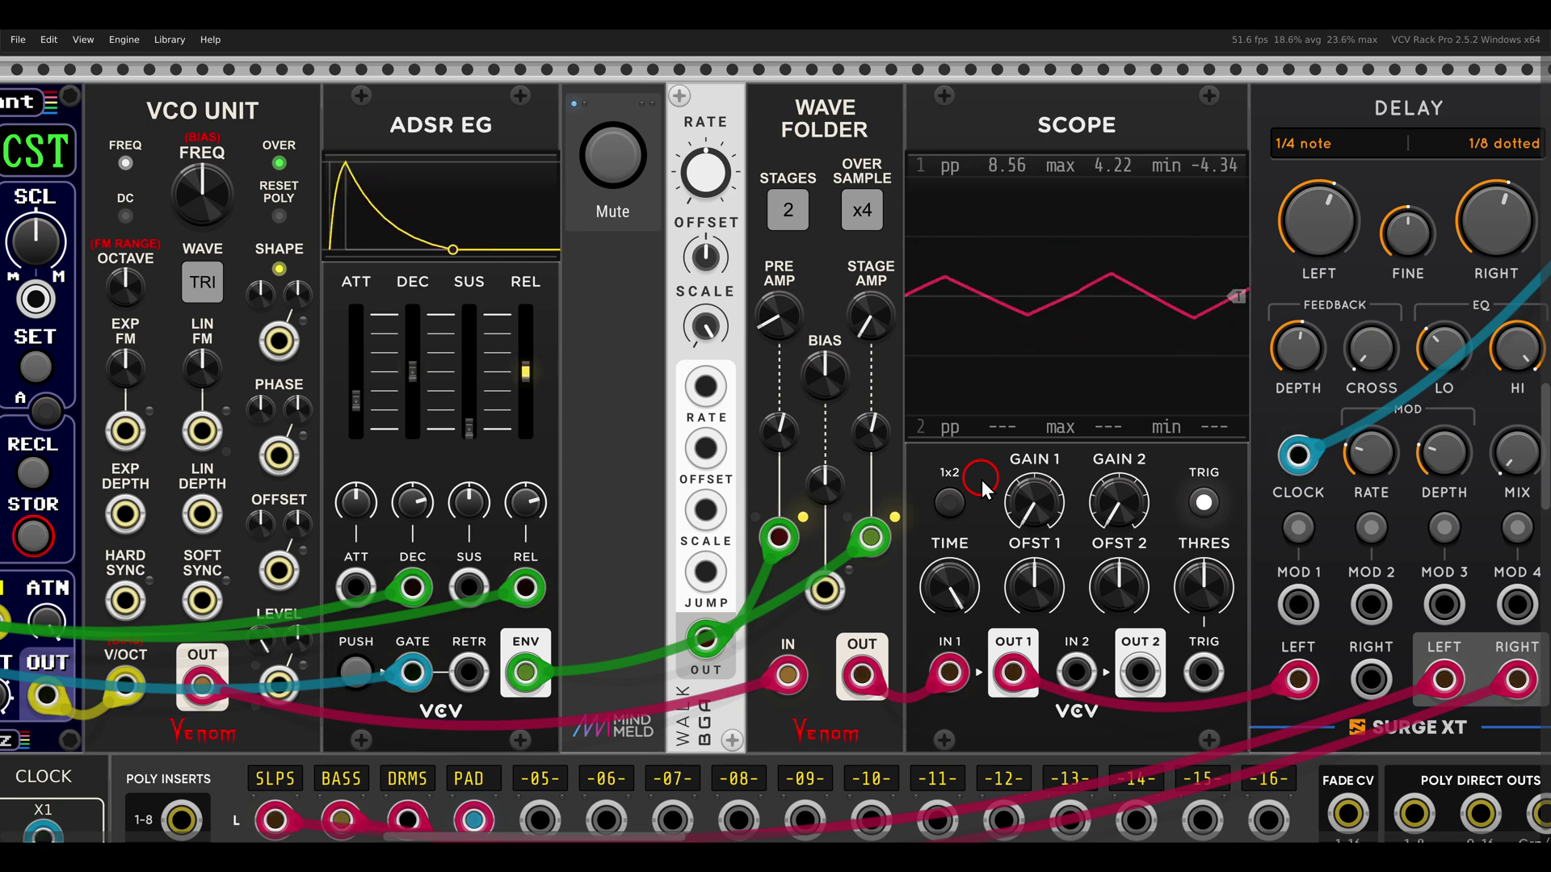
- Raise the Mix amount on the Delay module that follows the Wave Folder's scope
left_click_drag(1269, 461, 1152, 461)
left_click_drag(1402, 459, 1360, 410)
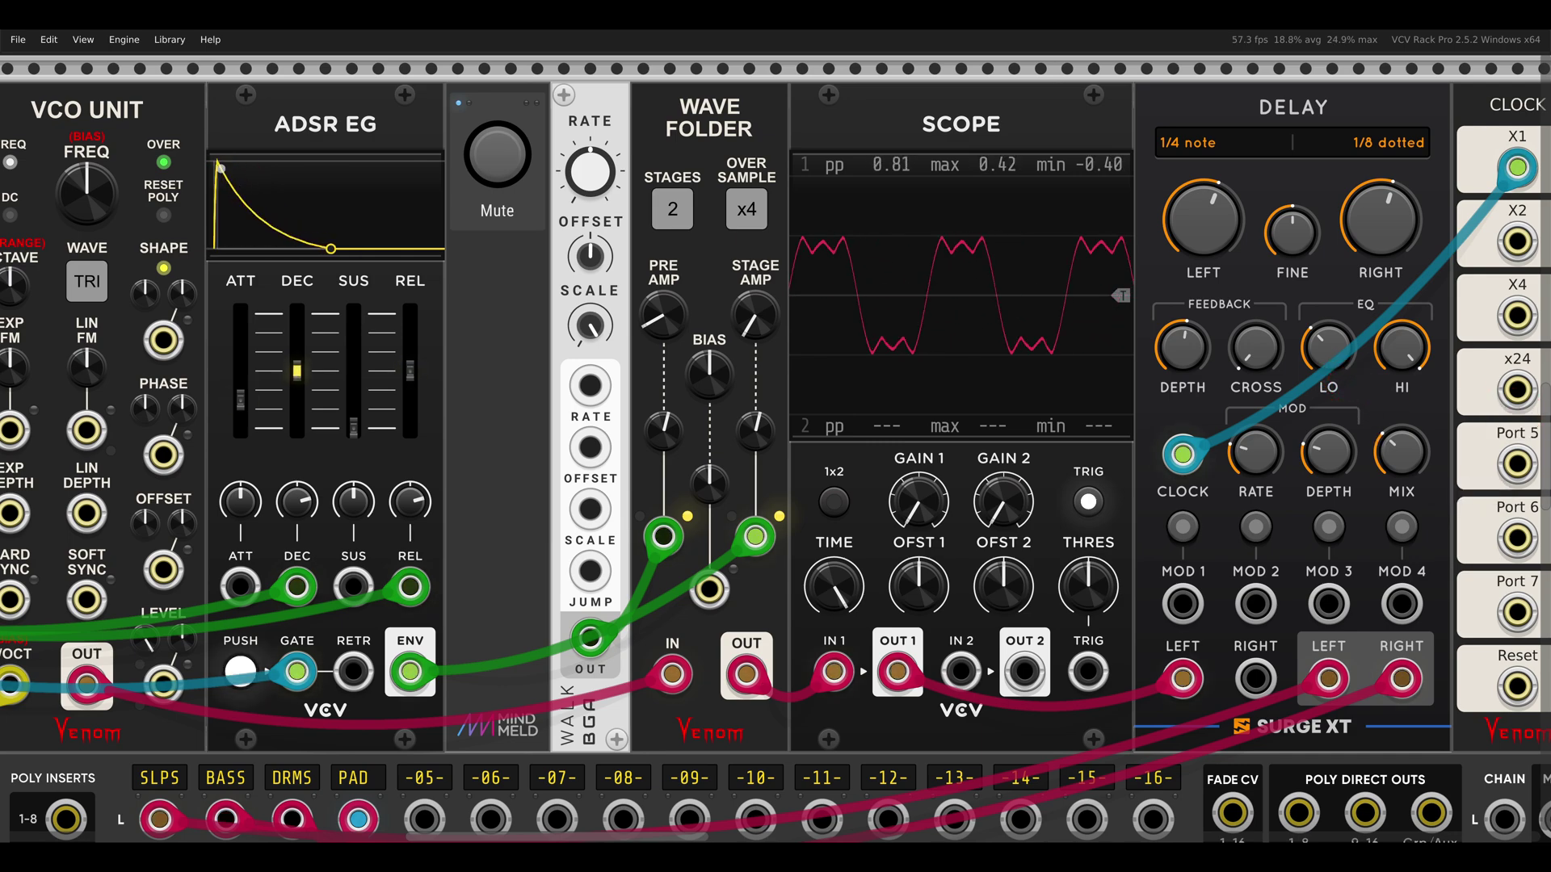
left_click(1173, 432)
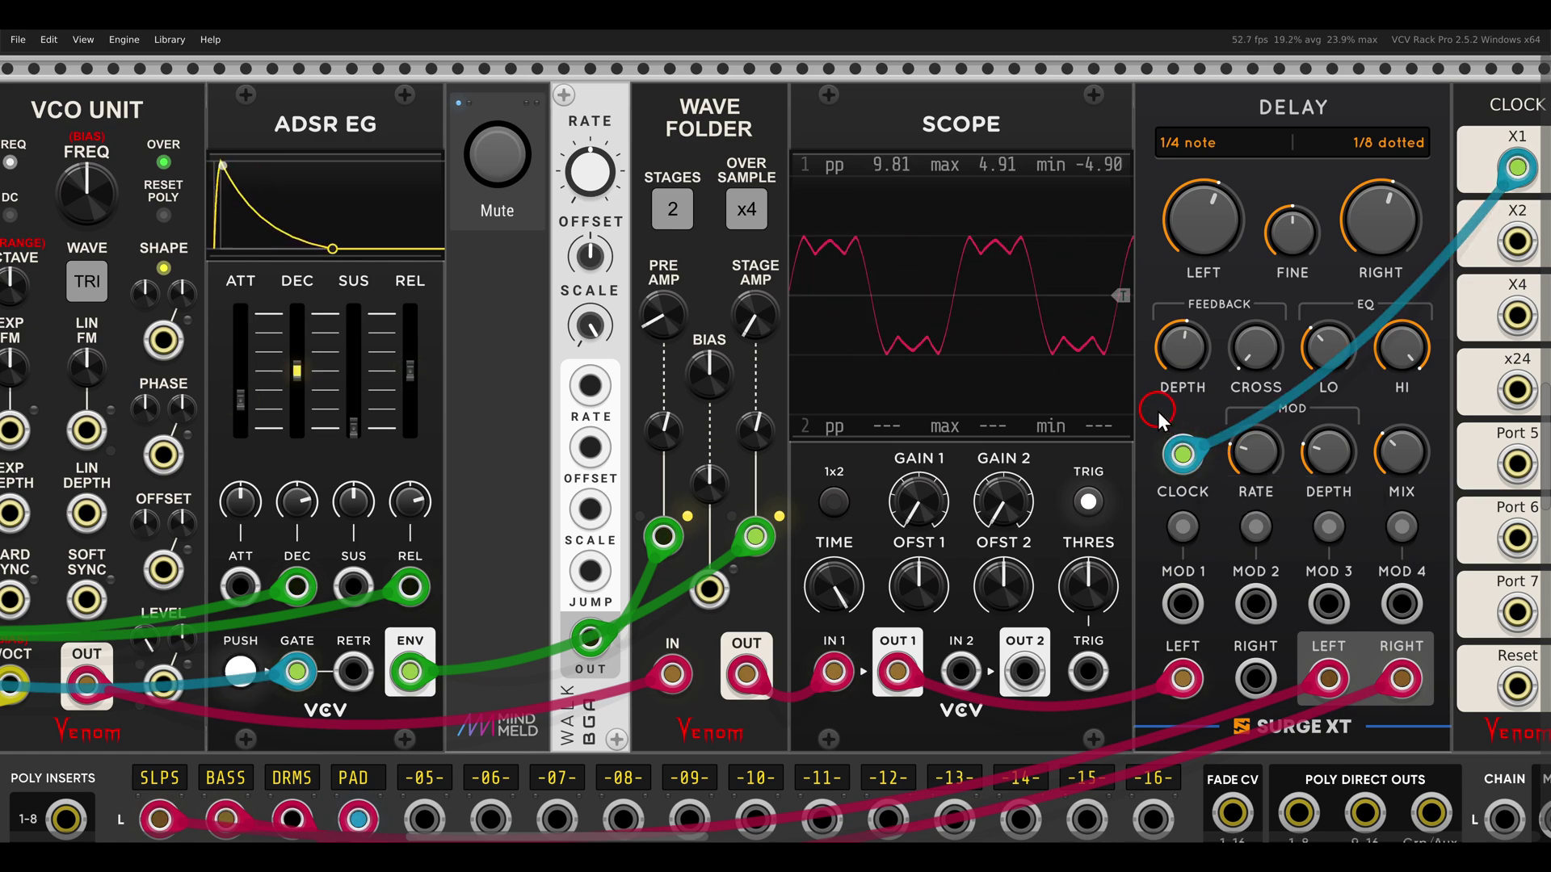
- Unmute the voice with two VCO Units triggered by the Rhythm Explorer
scroll(1157, 410, "down", 3)
left_click_drag(1157, 410, 509, 410)
scroll(1152, 446, "right", 10)
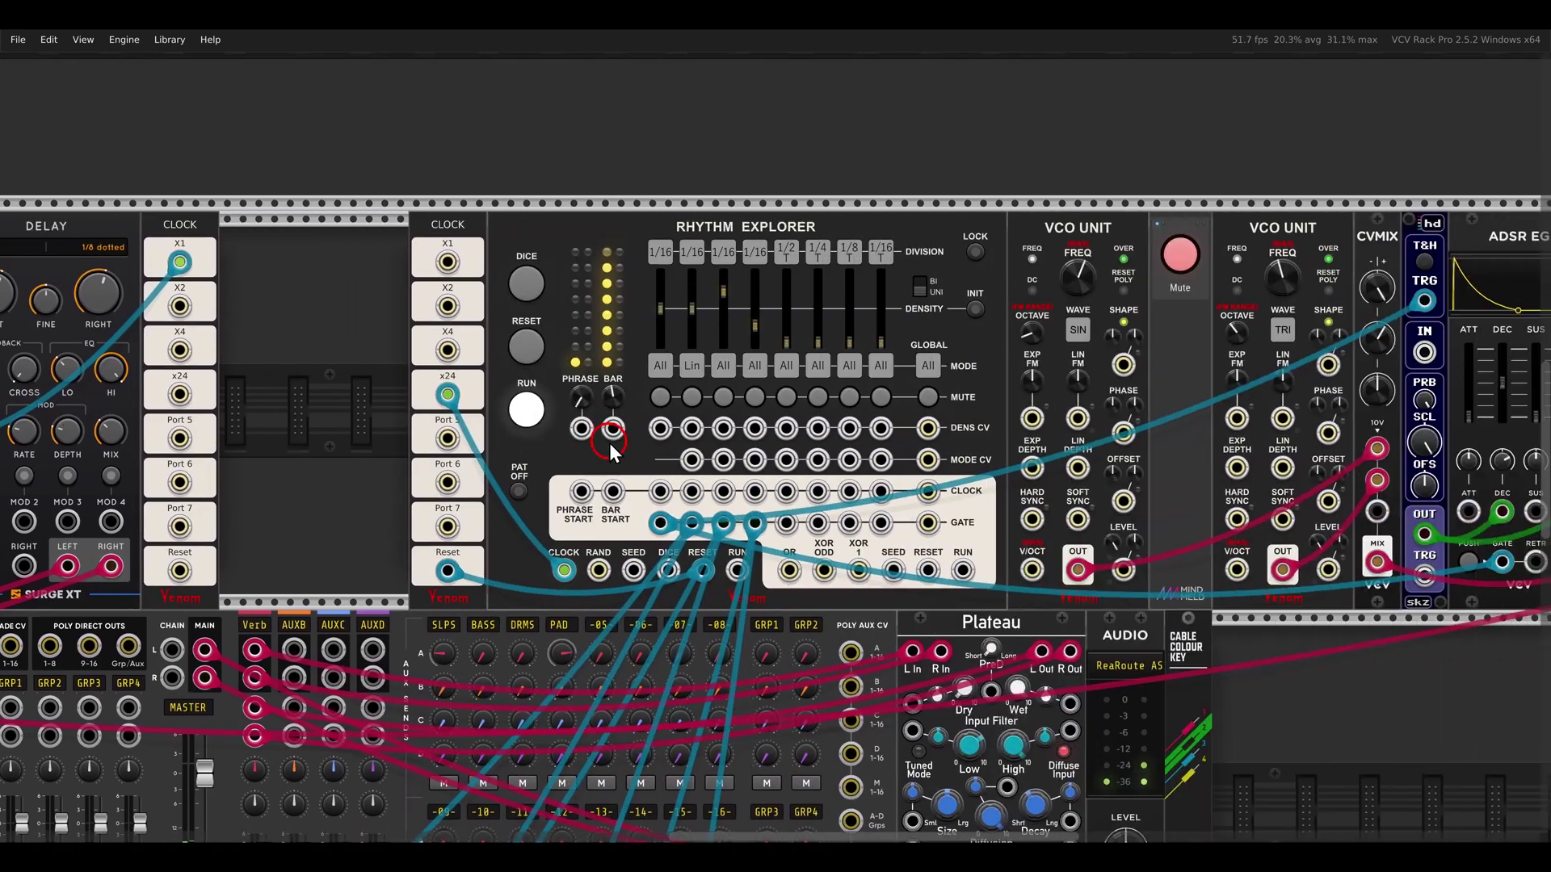
scroll(969, 452, "down", 1)
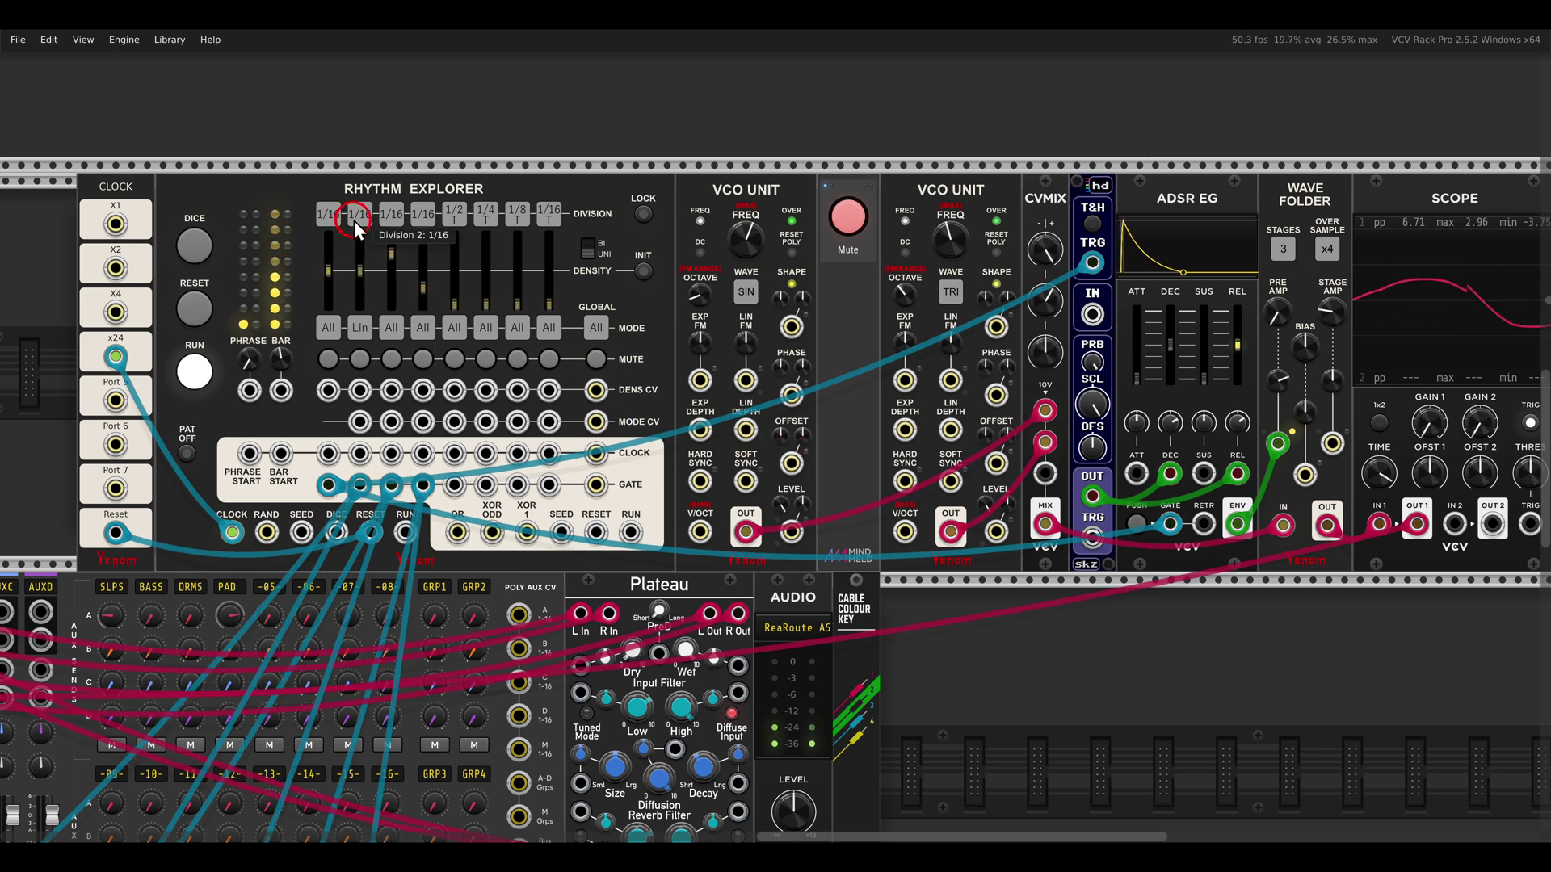
left_click_drag(321, 167, 515, 234)
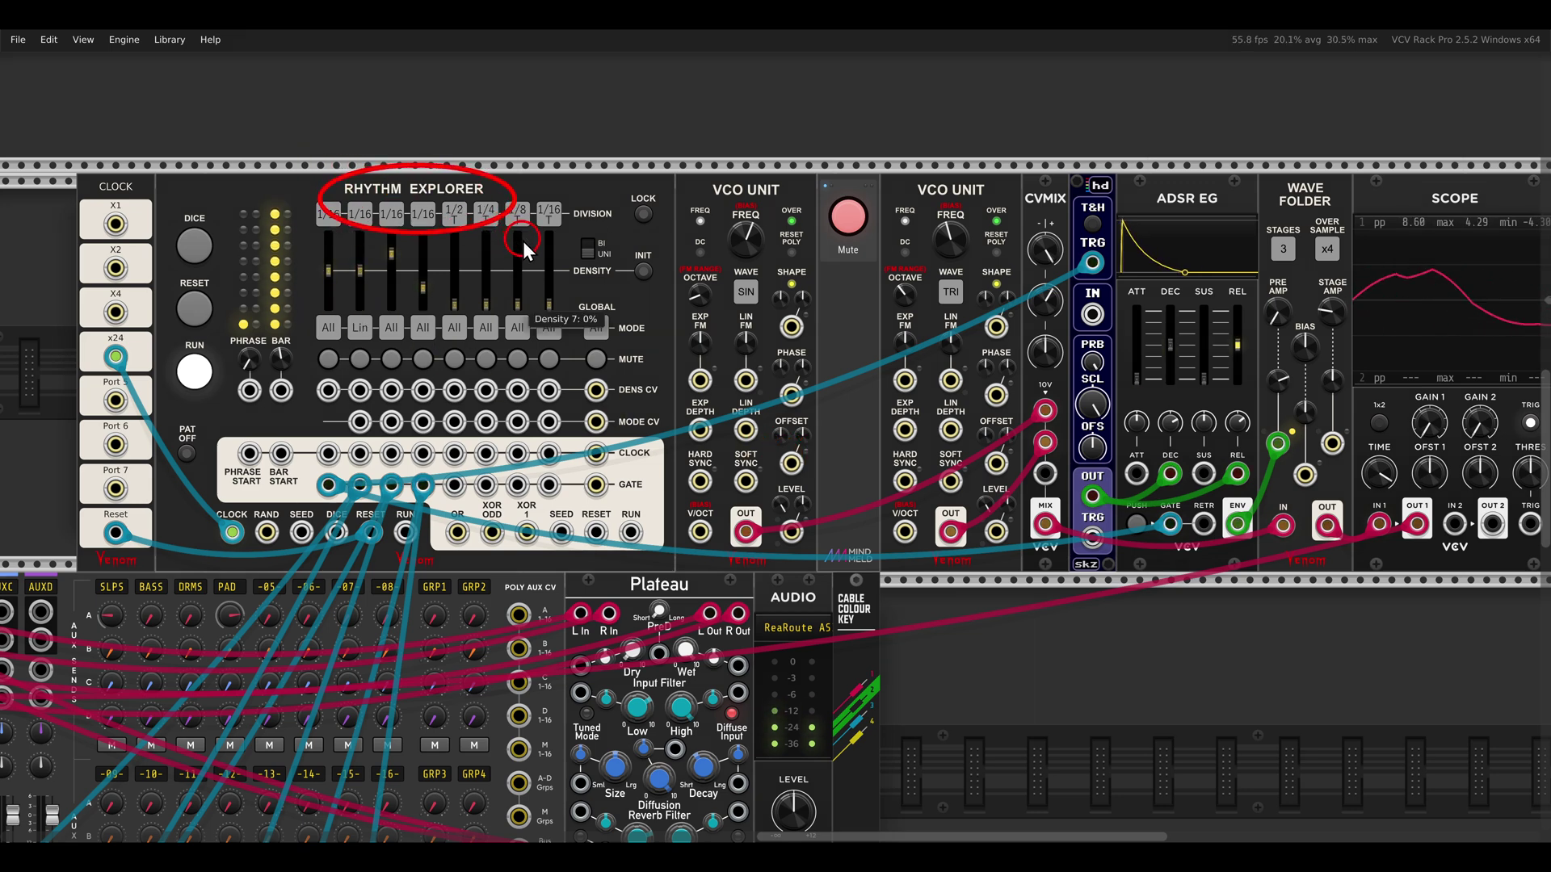
scroll(961, 270, "up", 3)
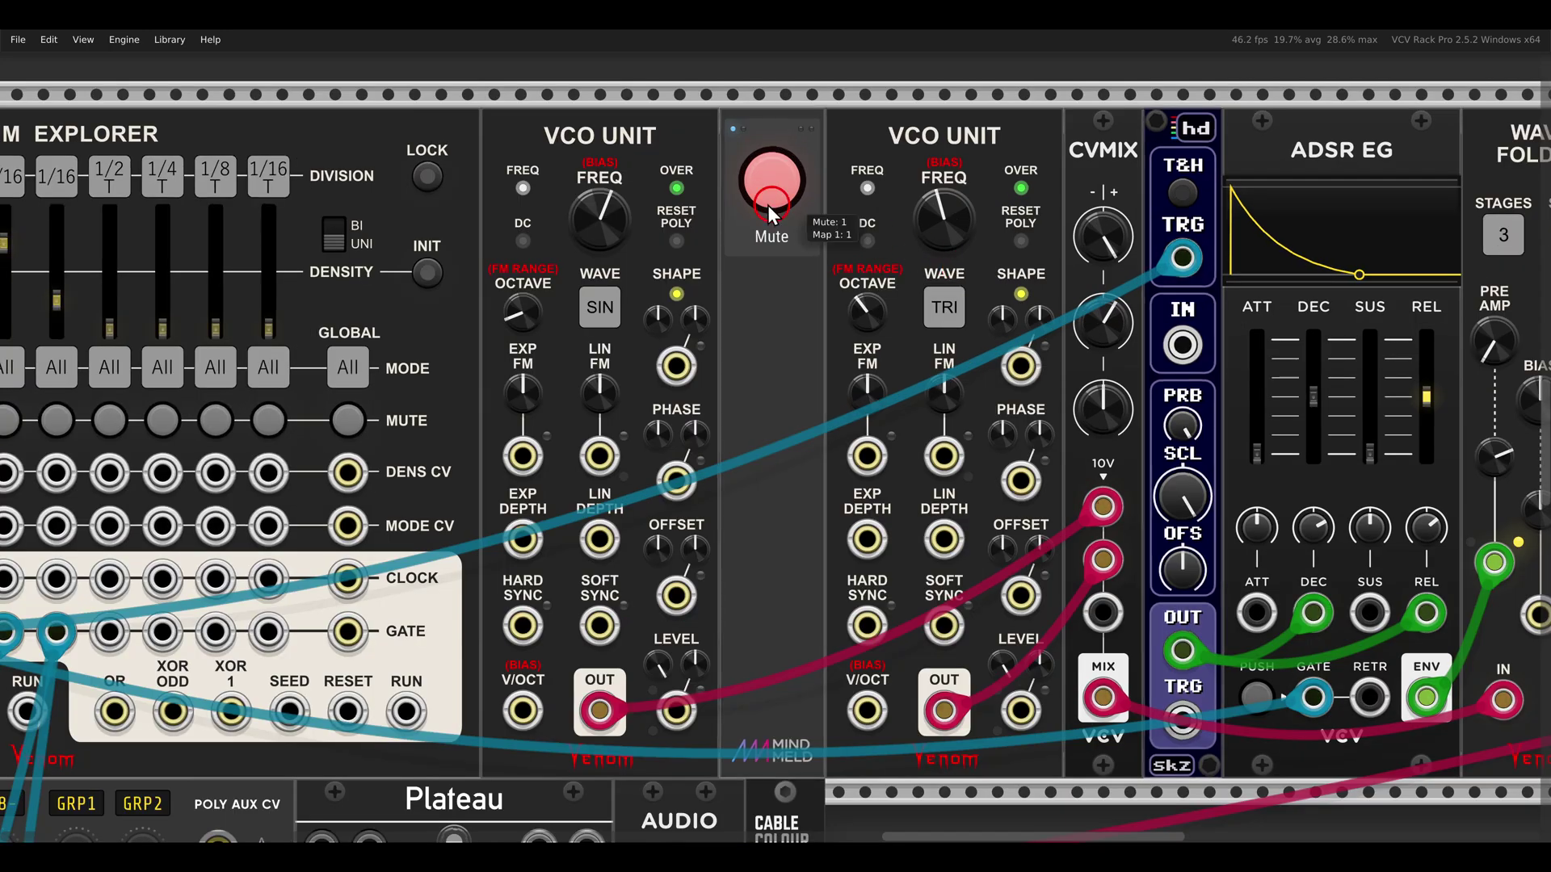
left_click_drag(521, 102, 700, 188)
left_click_drag(844, 126, 1011, 172)
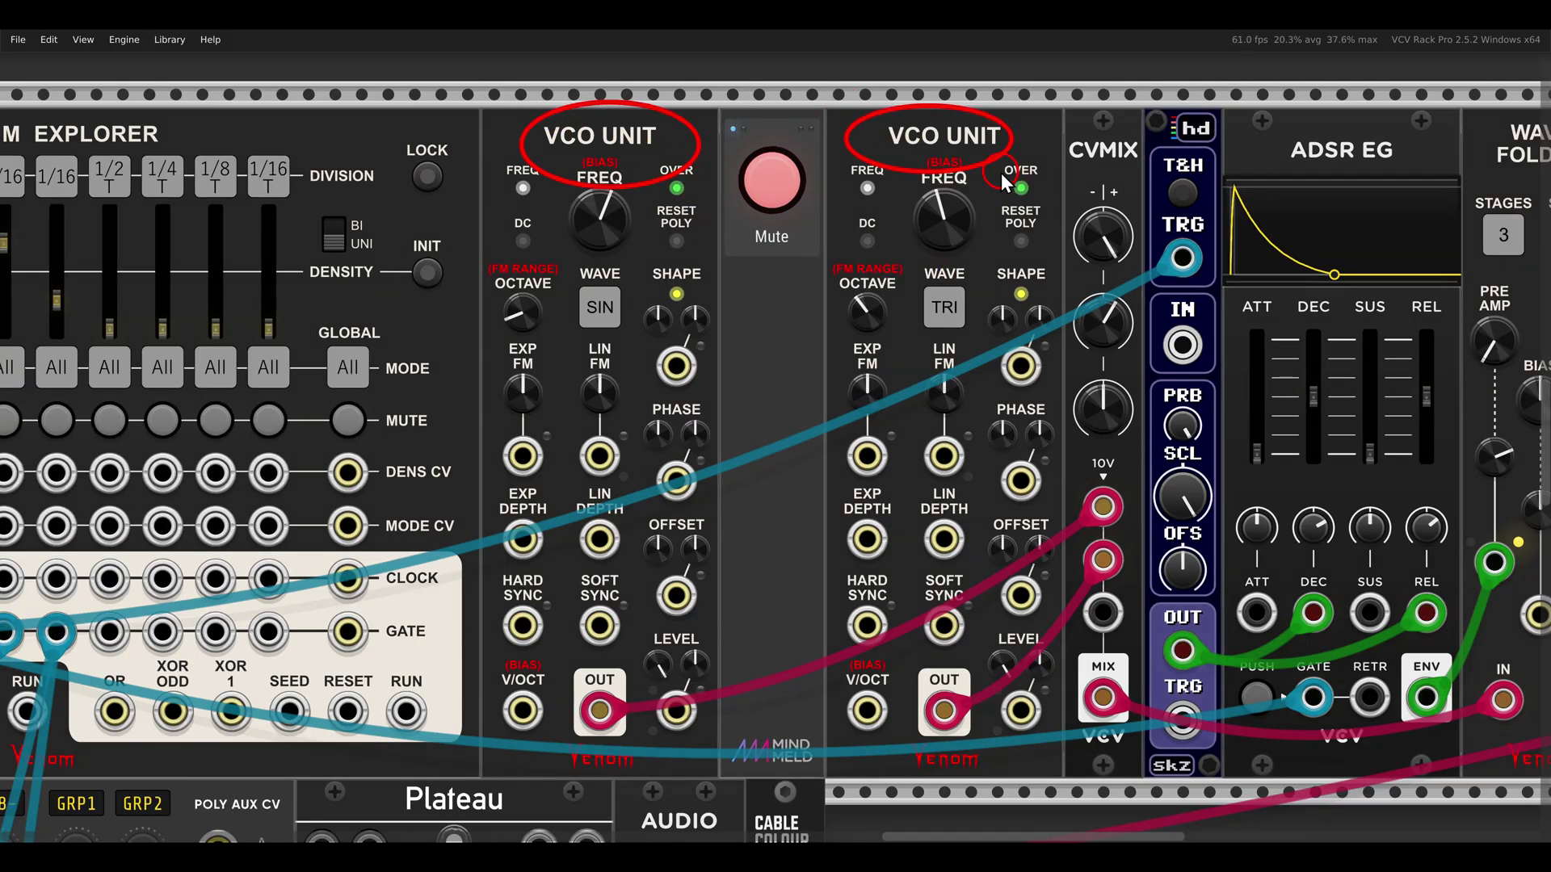
left_click(777, 186)
- Examine the two-oscillator voice's signal path through CVMIX into the Wave Folder, including the envelope patched to Pre Amp CV
left_click_drag(1049, 452, 831, 443)
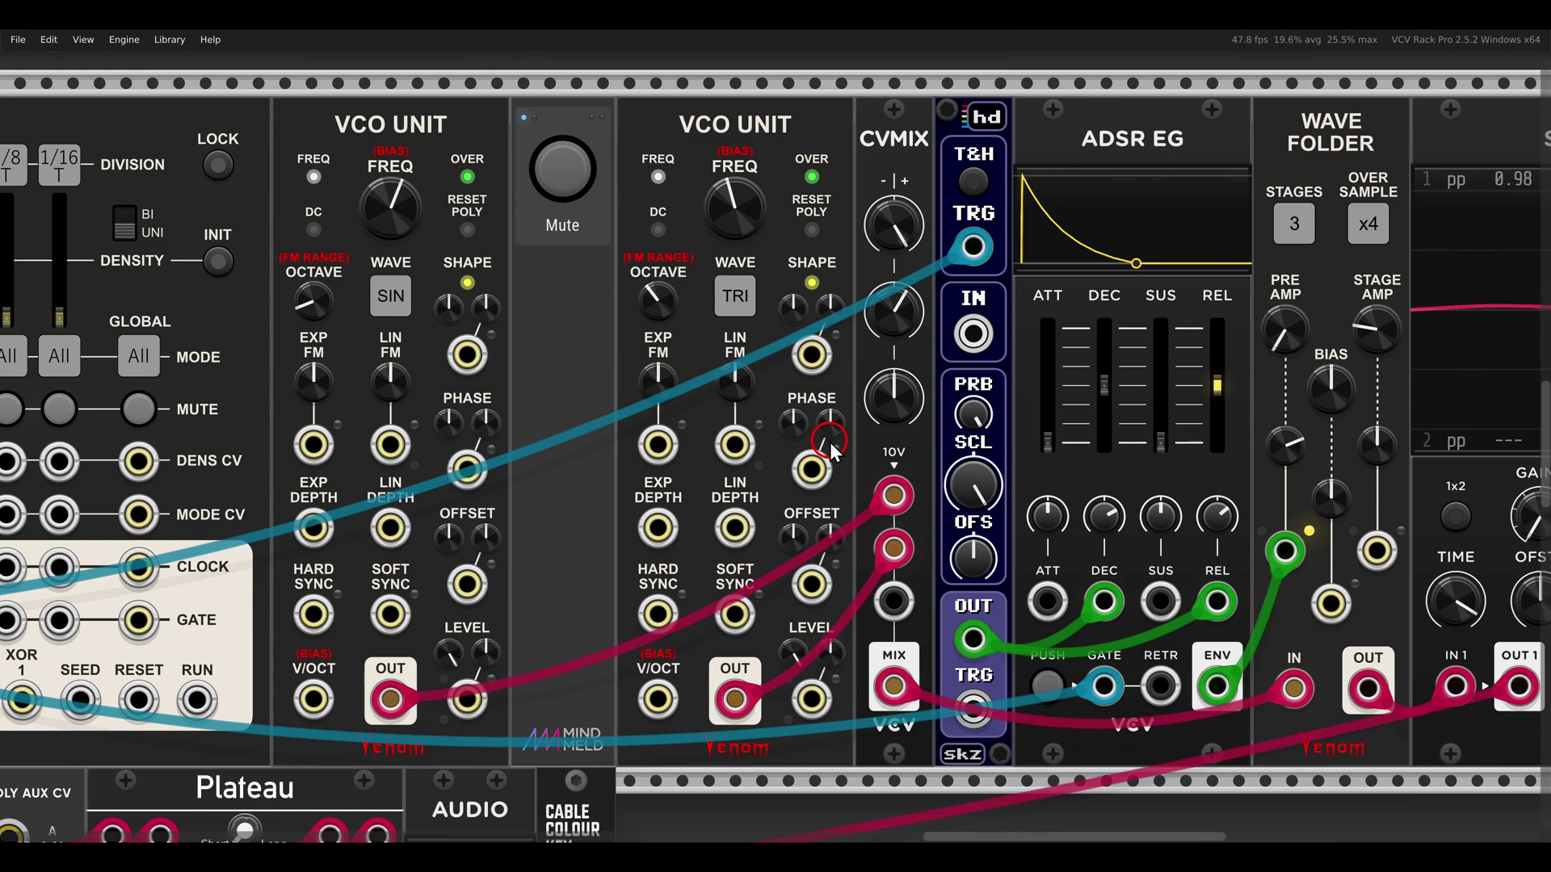
left_click_drag(1004, 436, 559, 447)
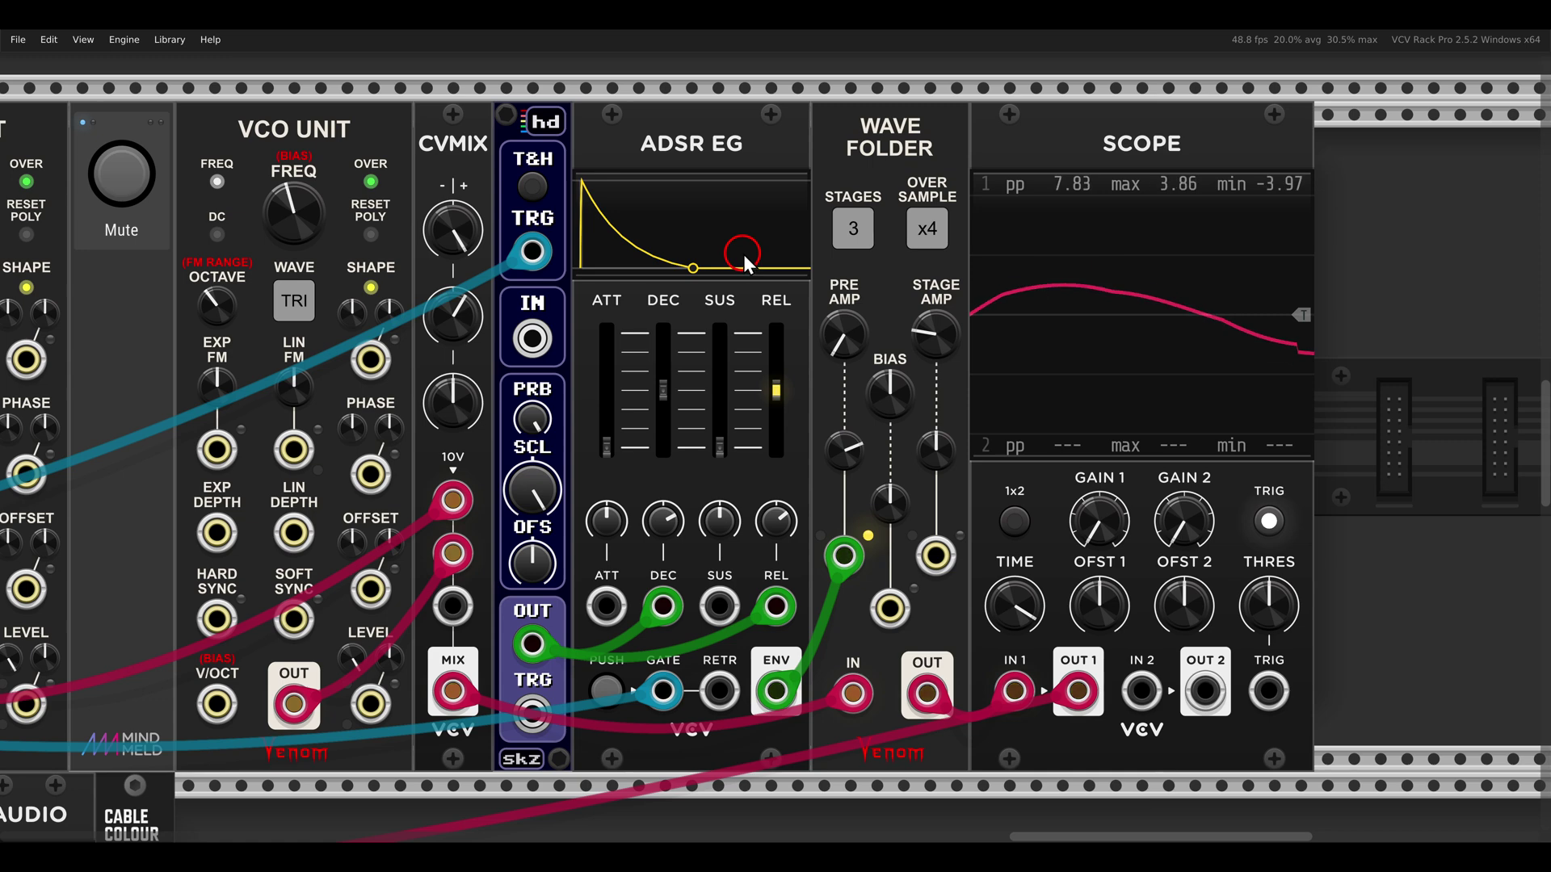
left_click_drag(789, 87, 955, 182)
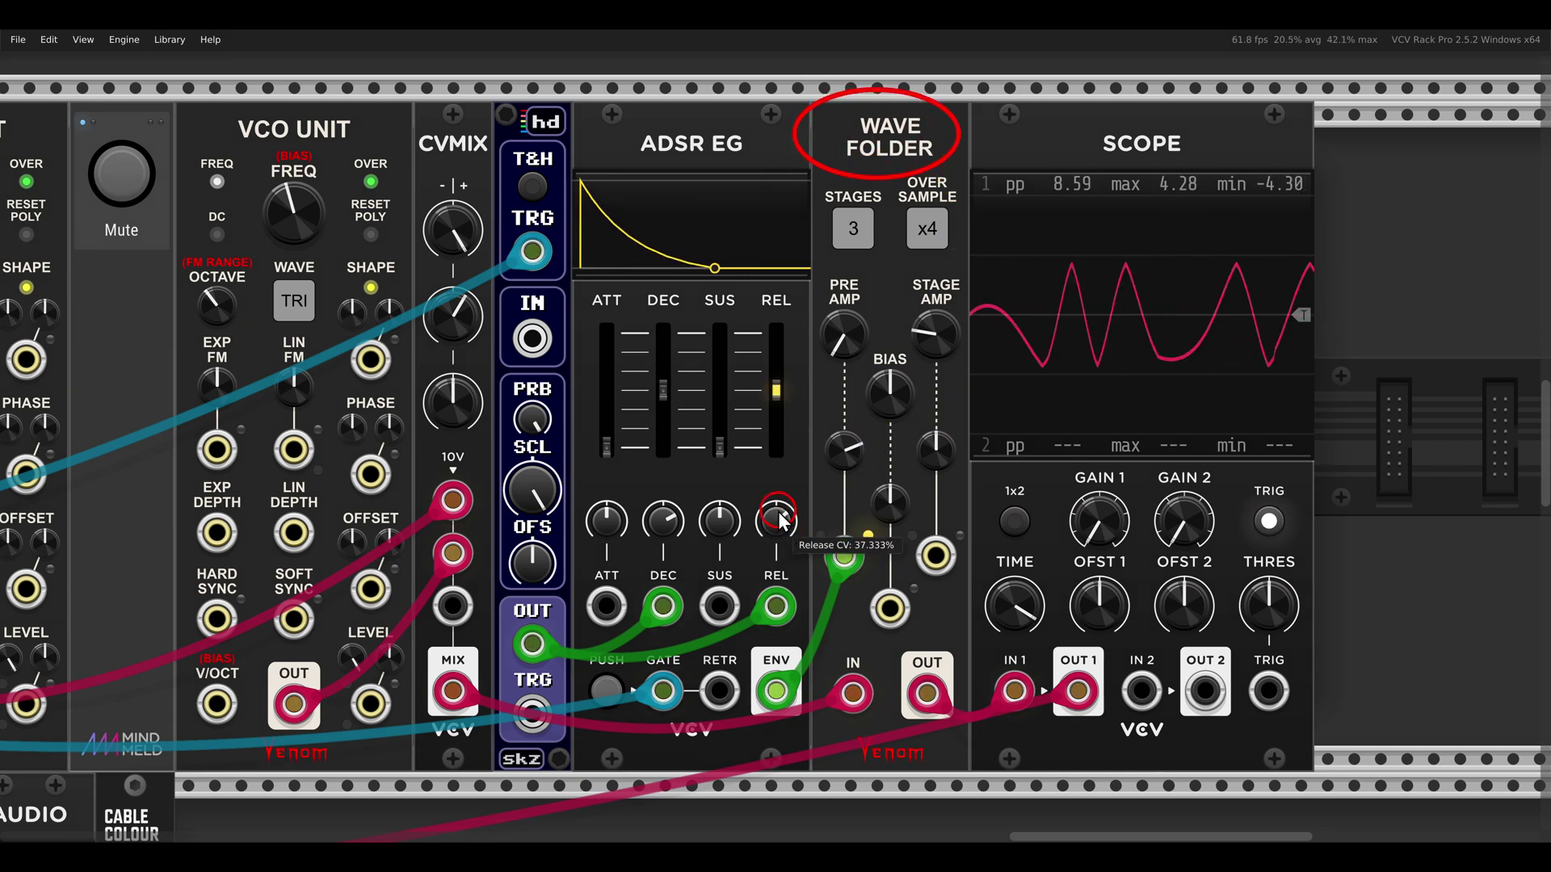
left_click_drag(775, 507, 899, 607)
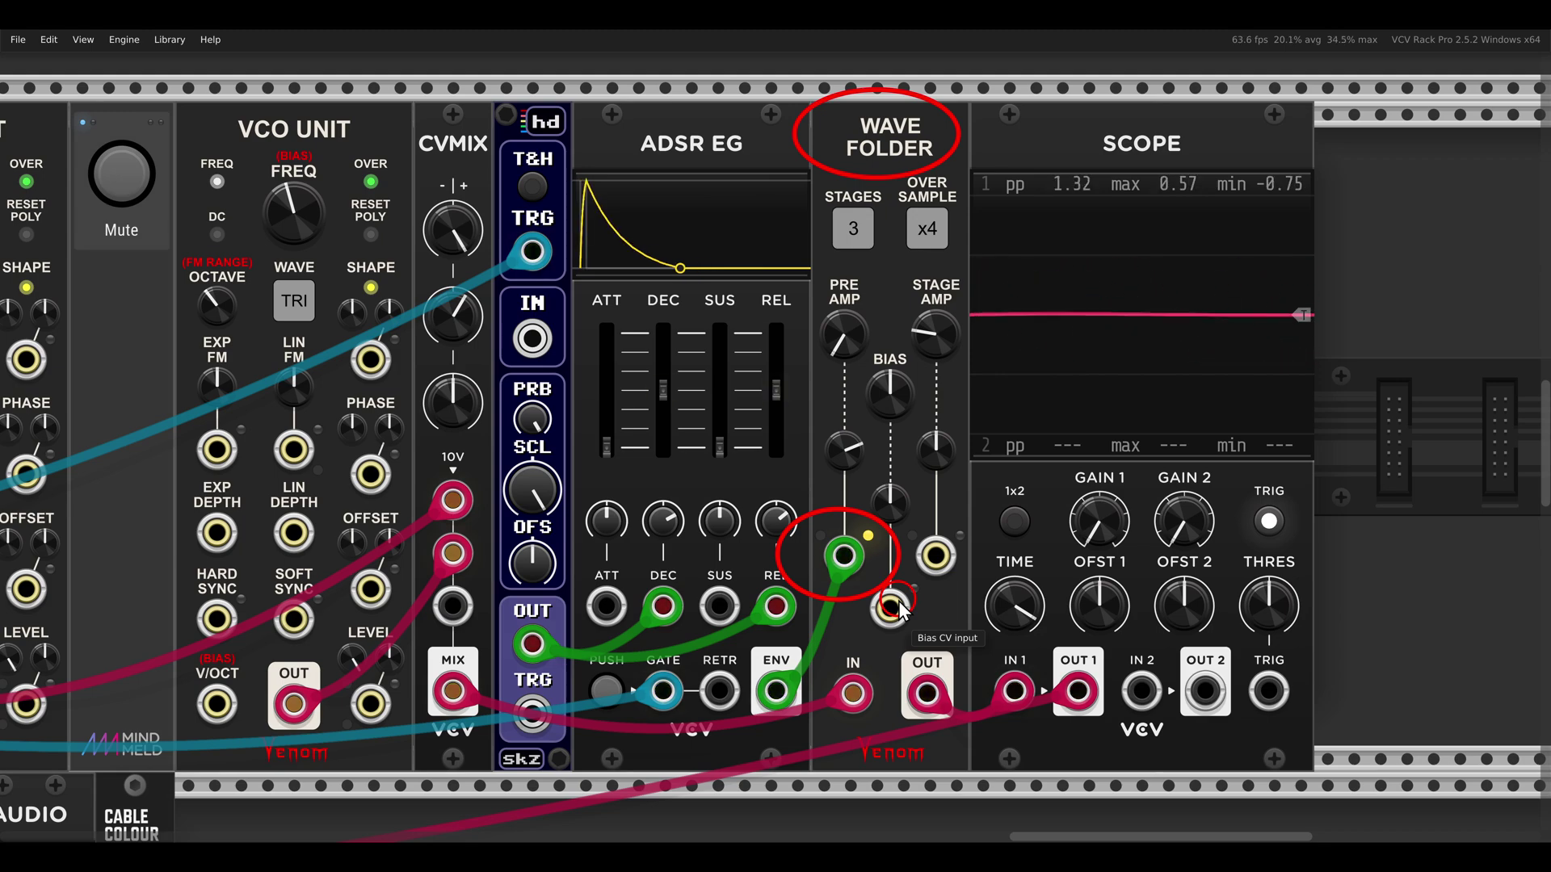
key("Escape")
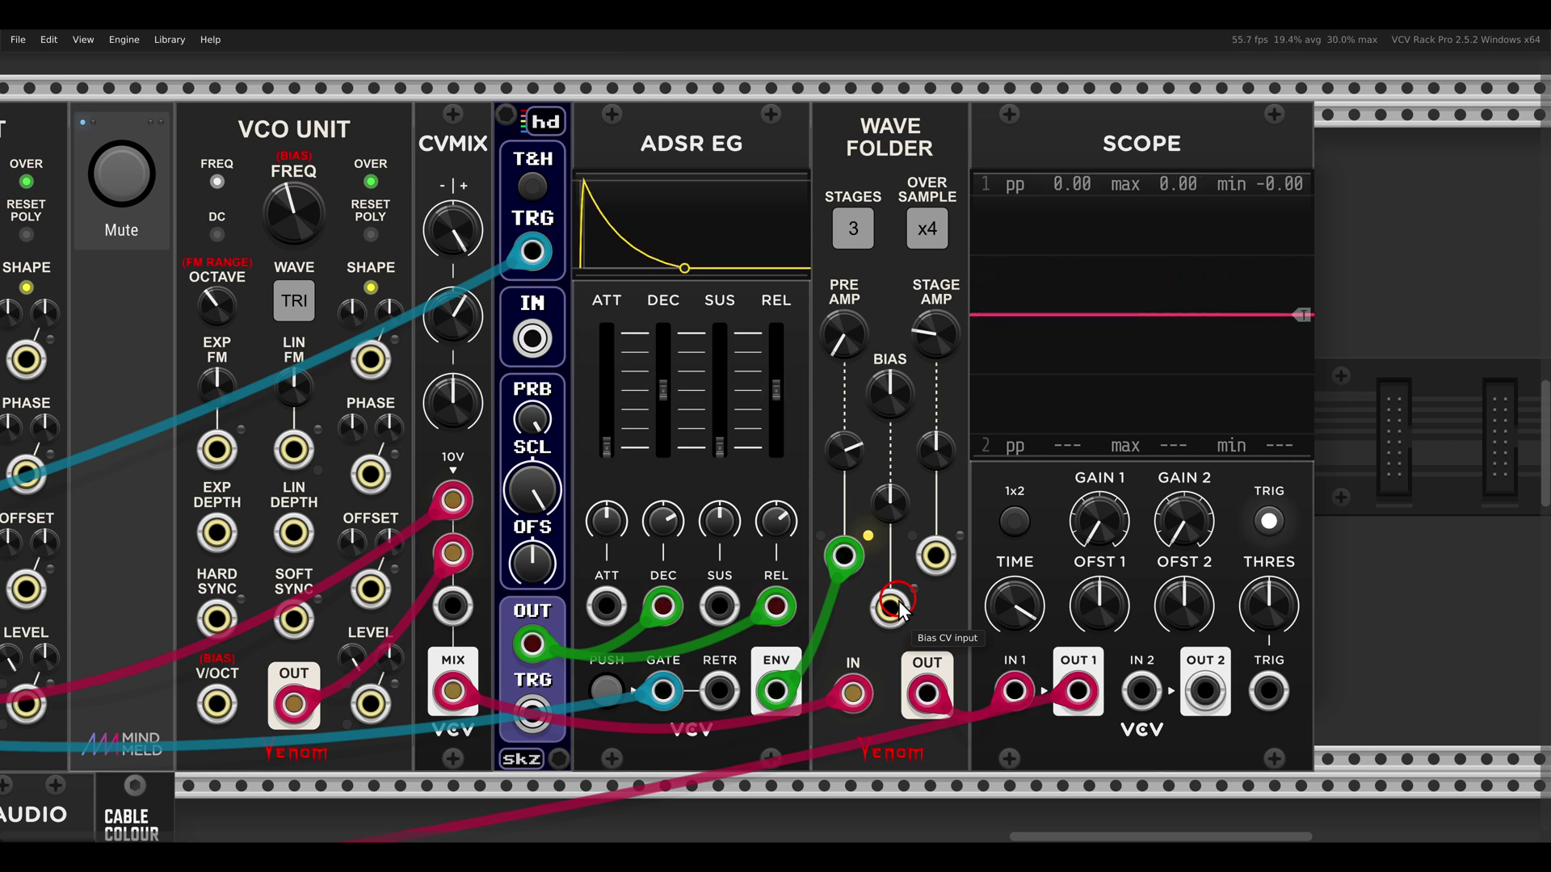
scroll(749, 515, "down", 2)
left_click_drag(664, 467, 778, 447)
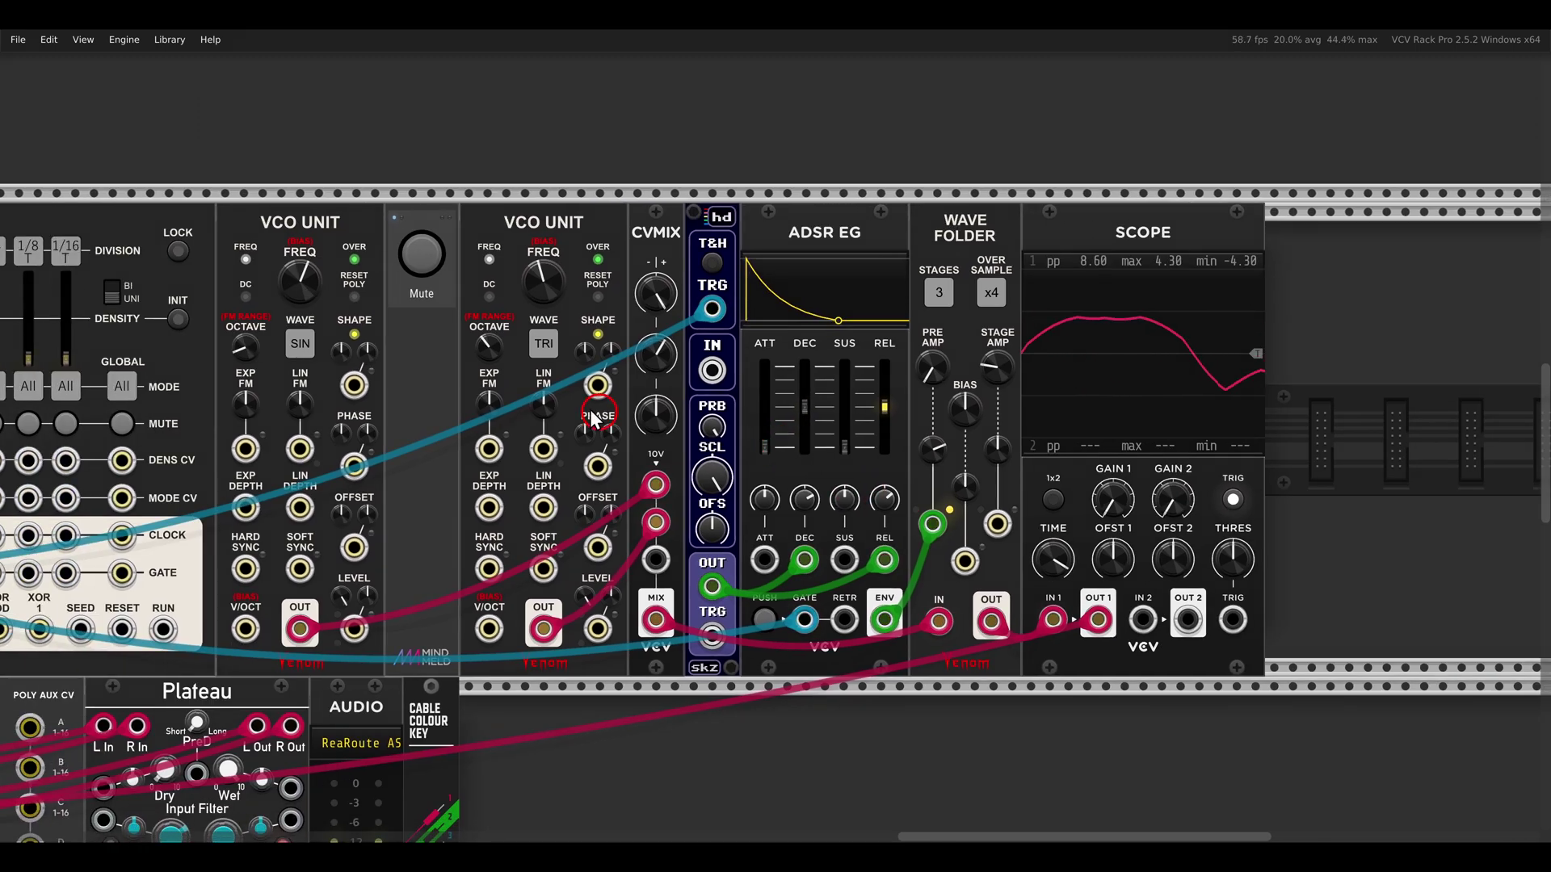
left_click(185, 363)
left_click(537, 343)
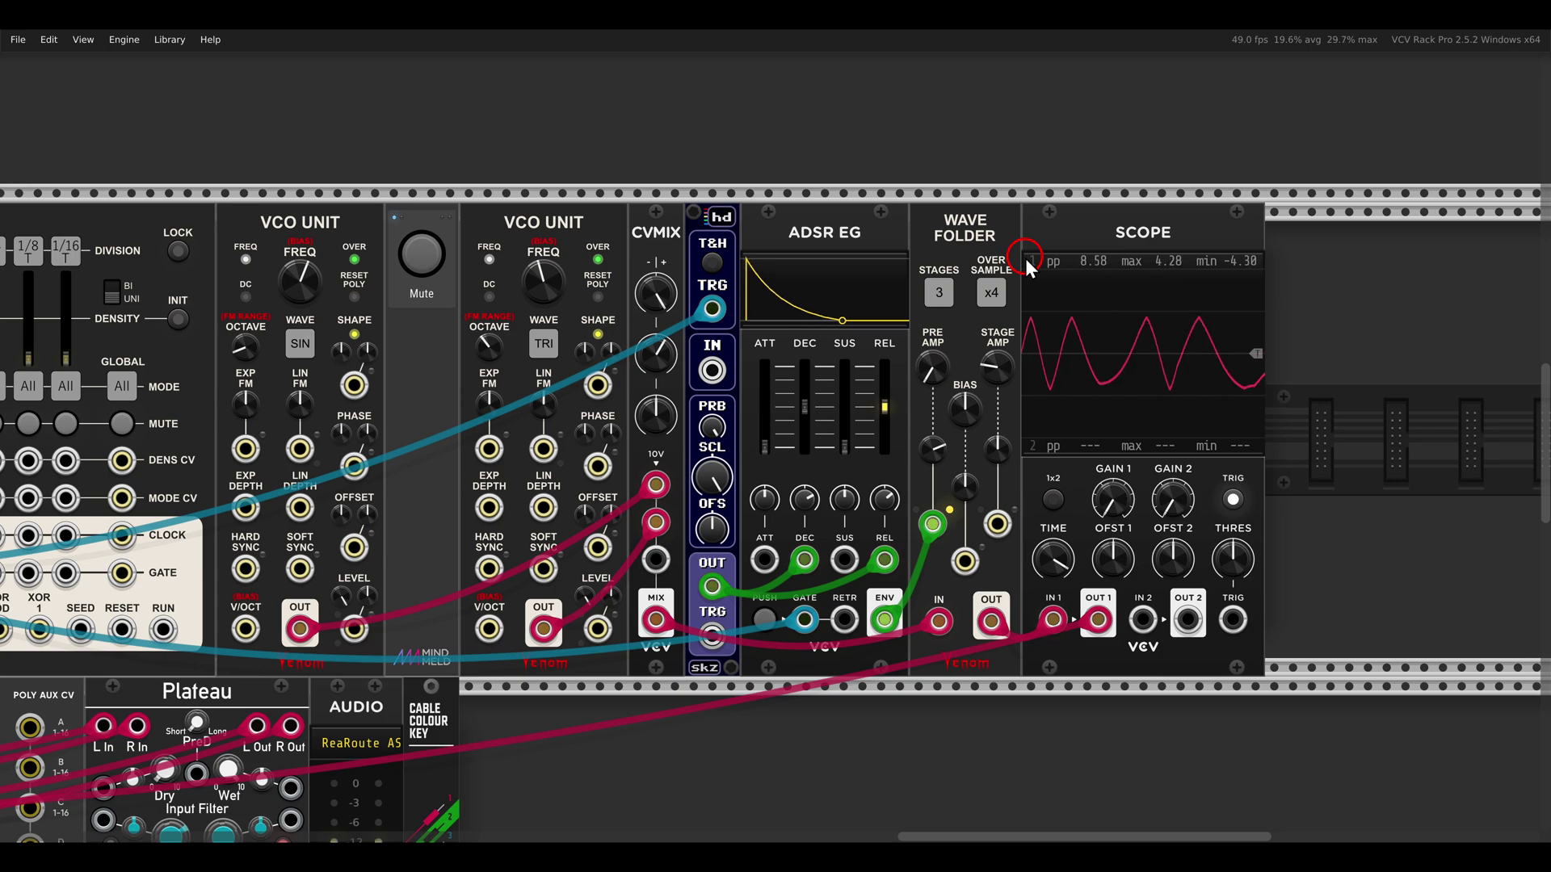
- Examine the voice built from three macro oscillator 2 modules mixed through CVMIX
scroll(914, 285, "down", 5)
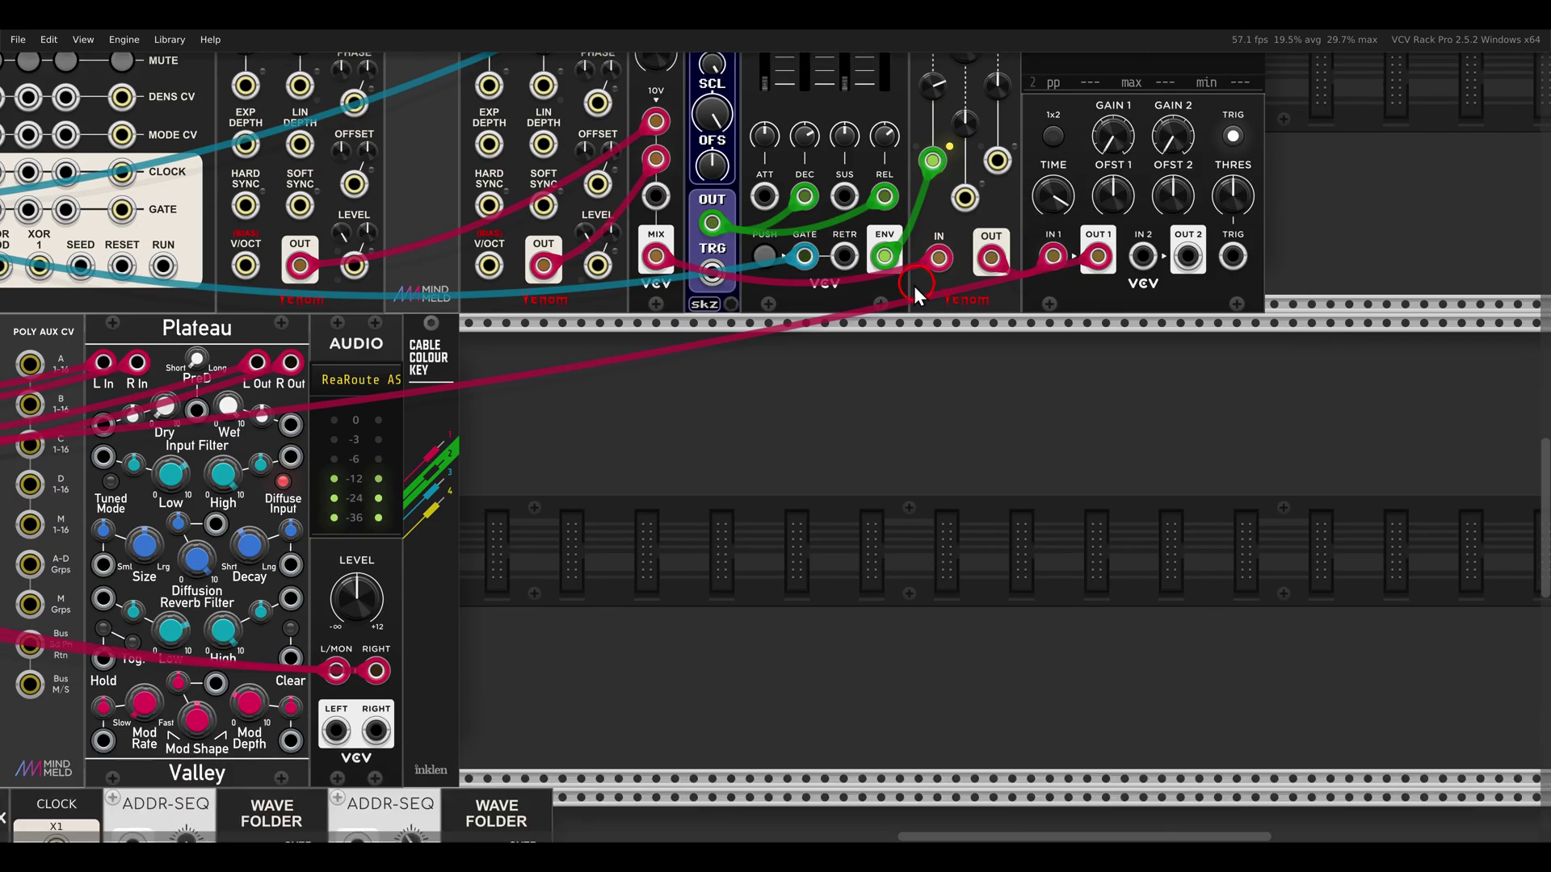
left_click_drag(596, 536, 1193, 257)
left_click_drag(870, 525, 1162, 346)
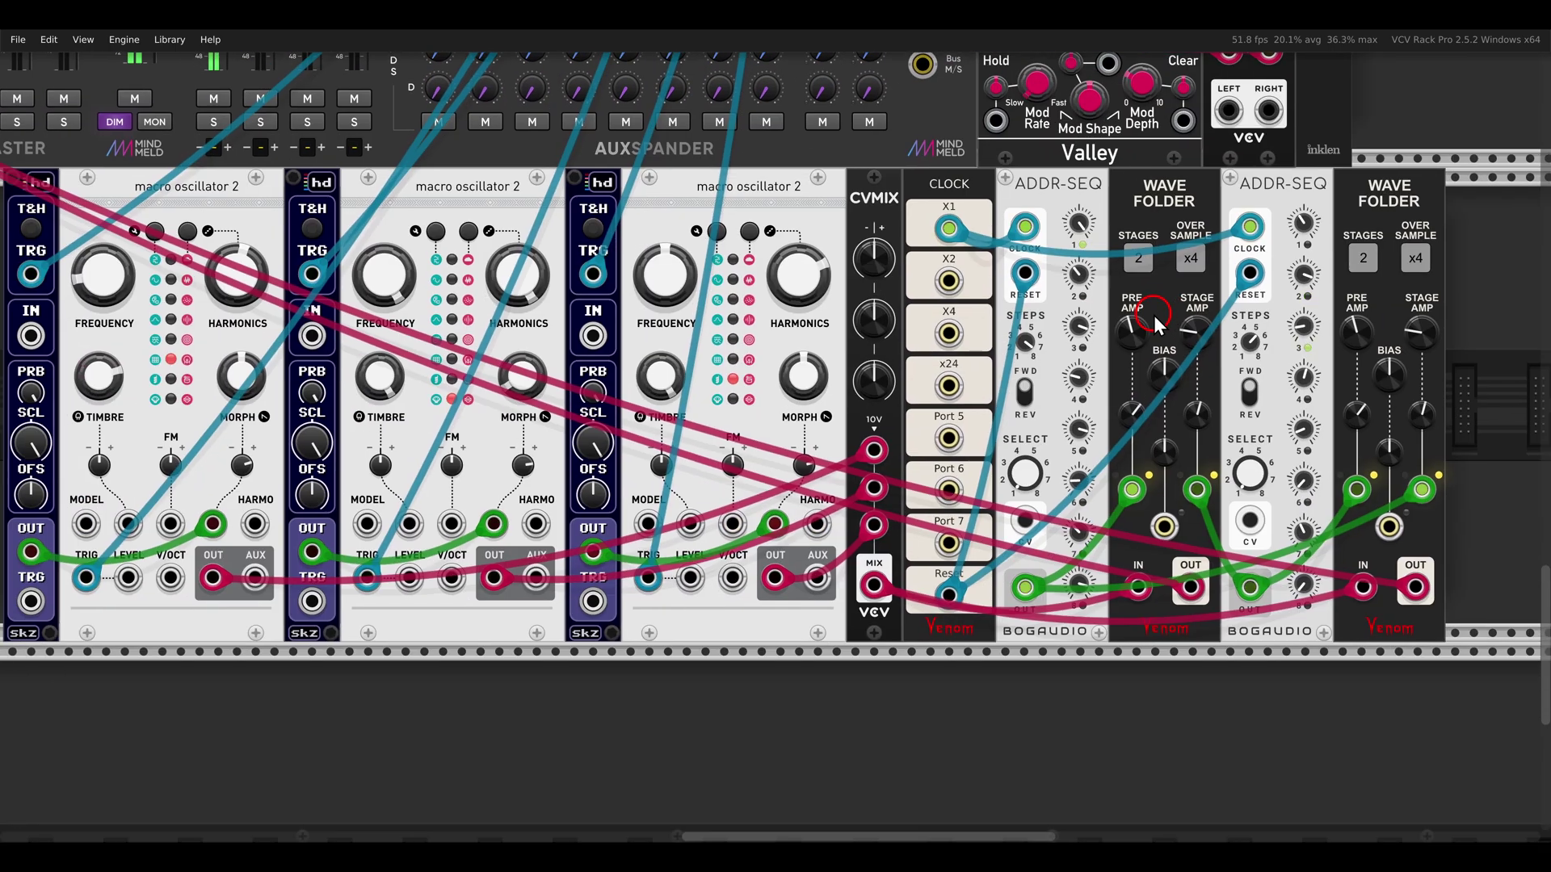
left_click_drag(1076, 318, 1114, 329)
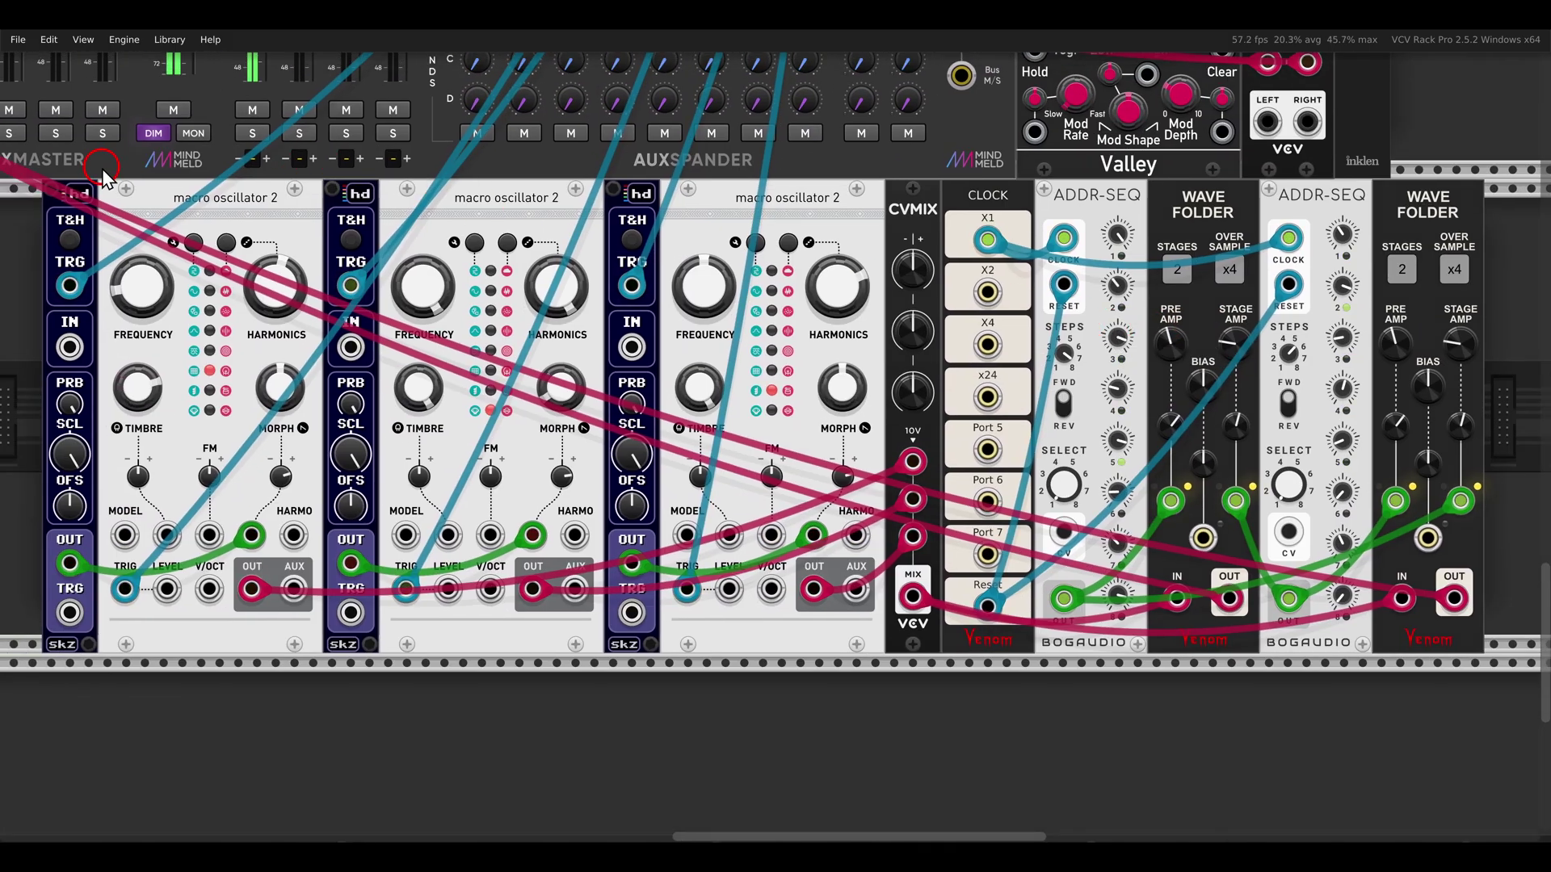
left_click_drag(103, 168, 311, 227)
left_click_drag(390, 159, 585, 248)
left_click_drag(702, 172, 857, 242)
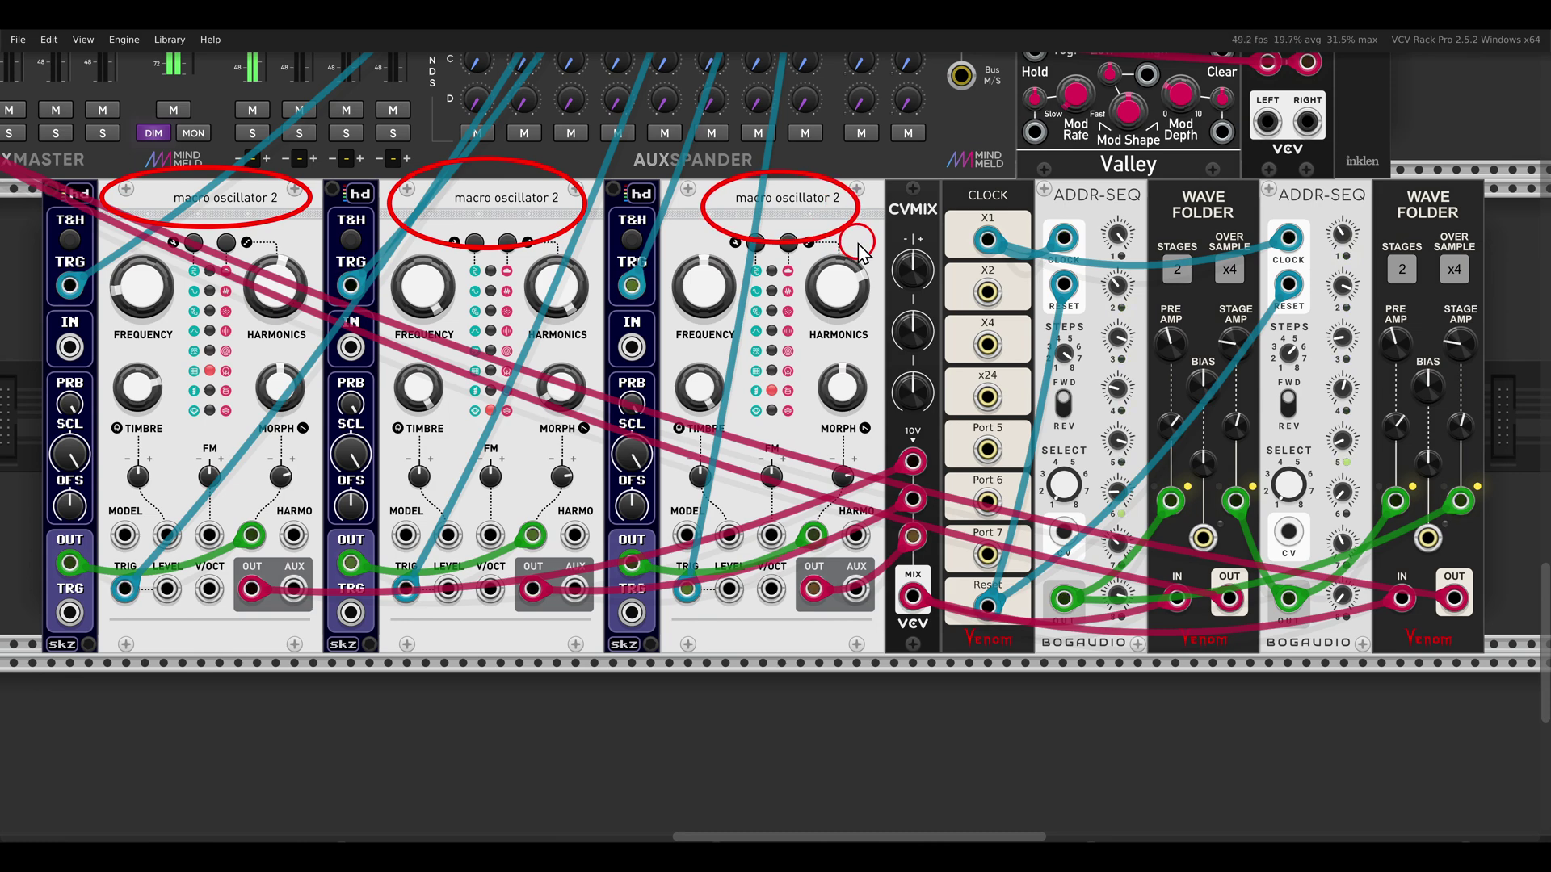
- Examine the two Wave Folders following the macro oscillators, including their Stages settings and the ADDR-SEQ modules that modulate them
scroll(857, 246, "down", 1)
scroll(858, 245, "right", 1)
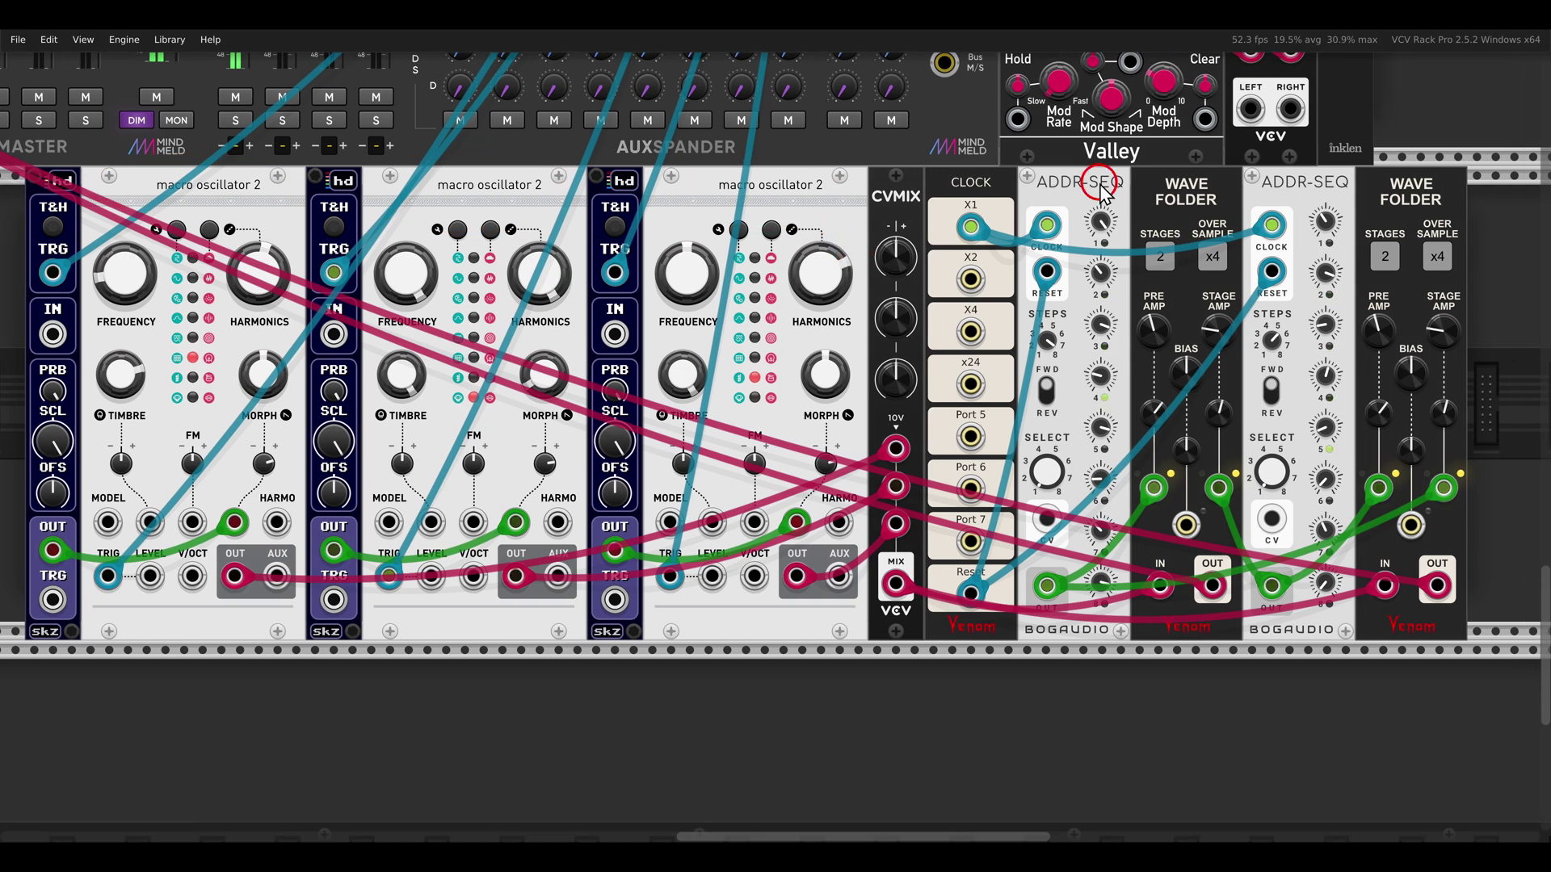
mouse_move(1103, 157)
left_mouse_down()
mouse_move(1139, 194)
mouse_move(1253, 208)
left_mouse_up()
left_click_drag(1352, 161, 1458, 239)
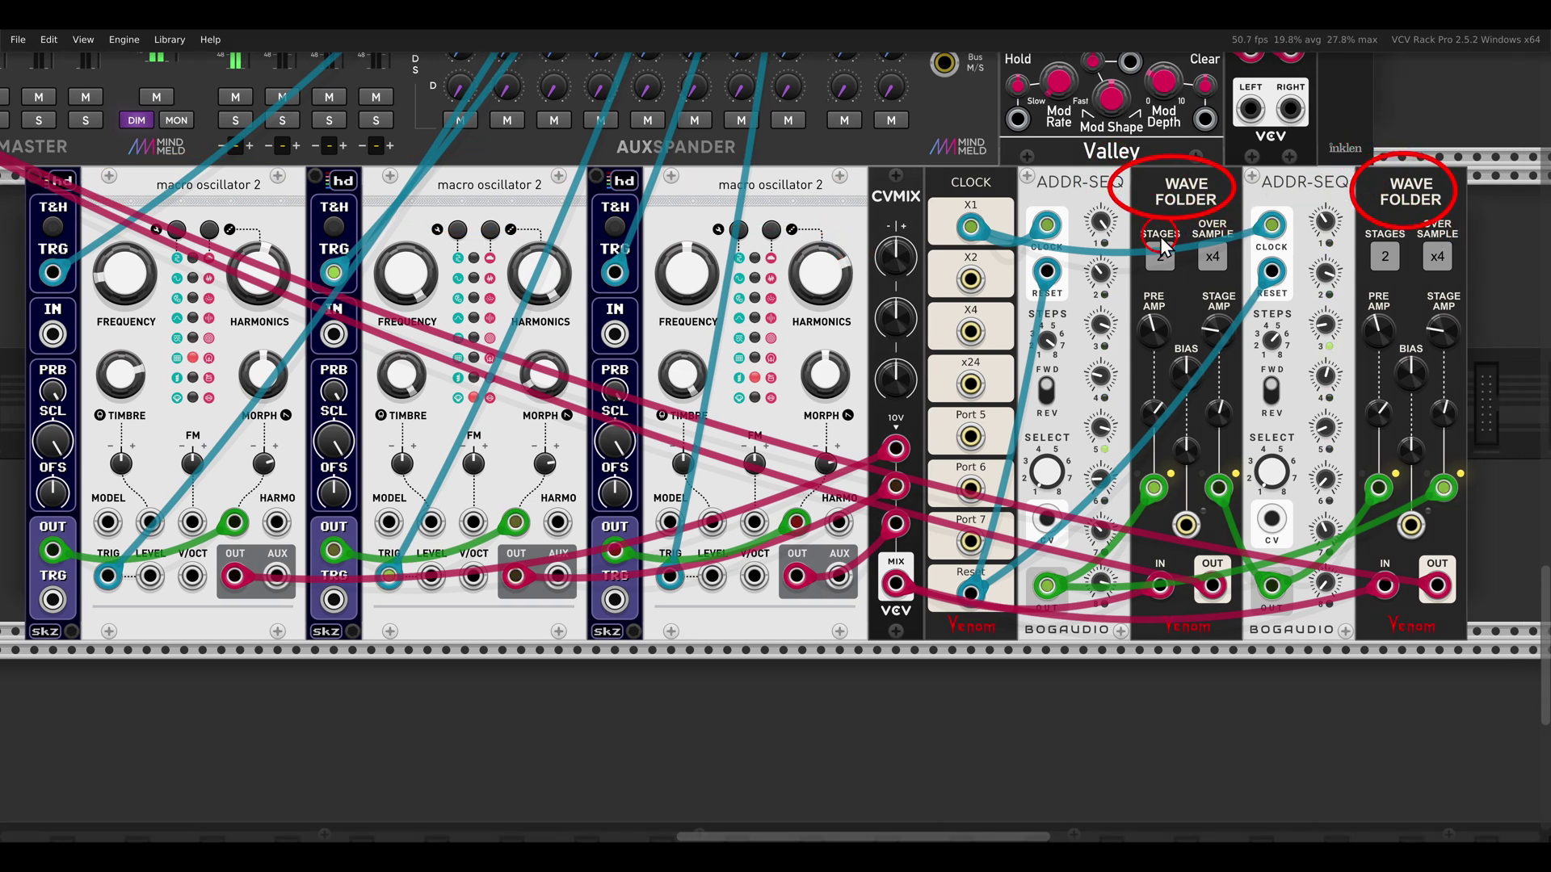
left_click_drag(1130, 273, 1167, 324)
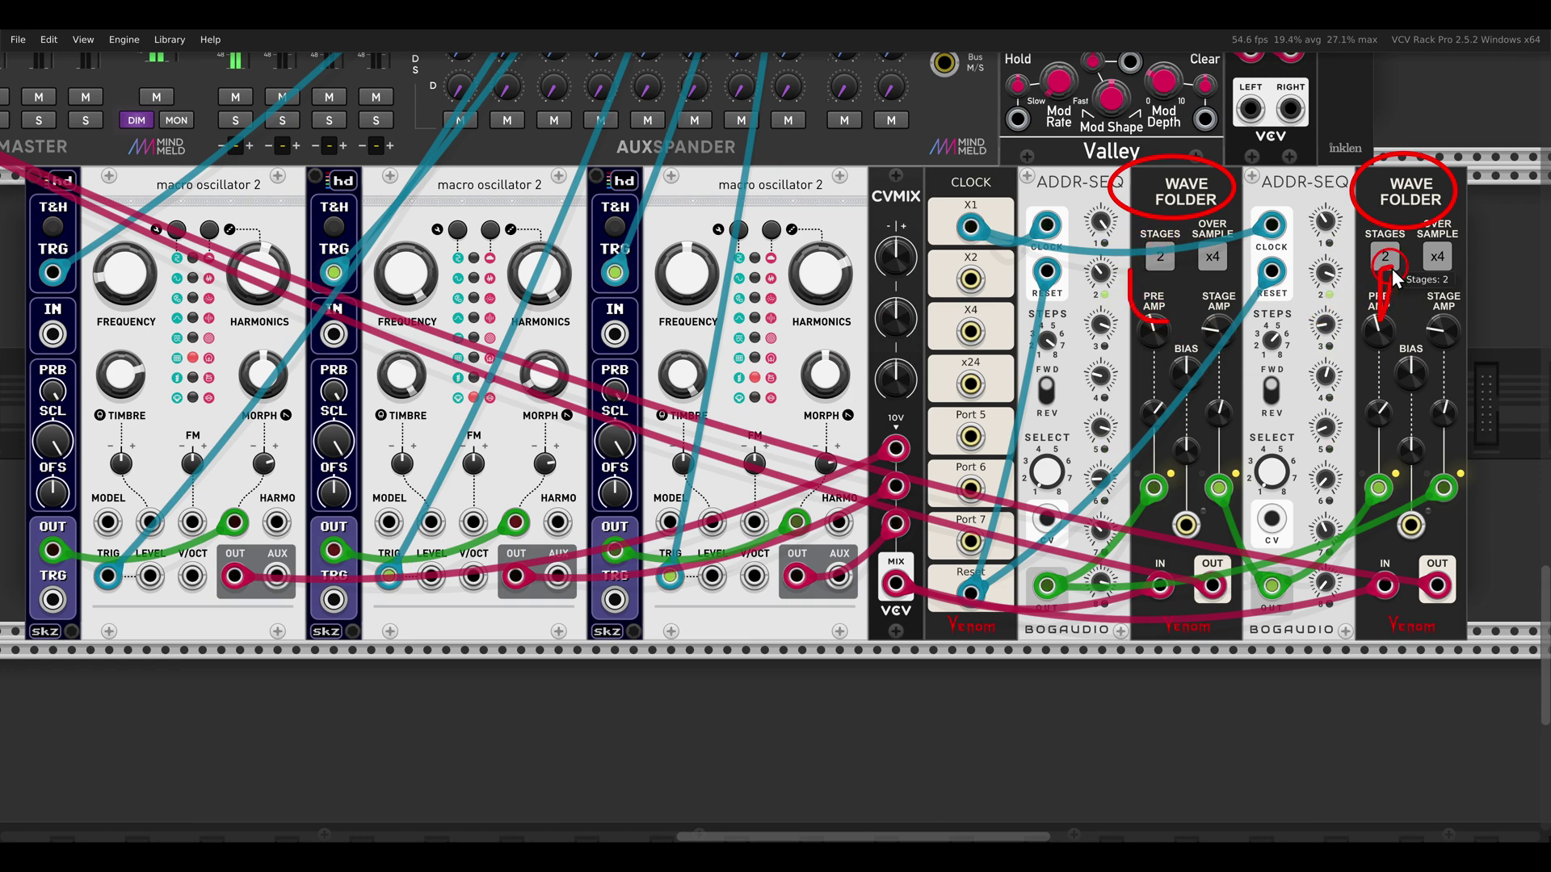
left_click_drag(1393, 278, 1426, 321)
left_click_drag(1275, 362, 1267, 383)
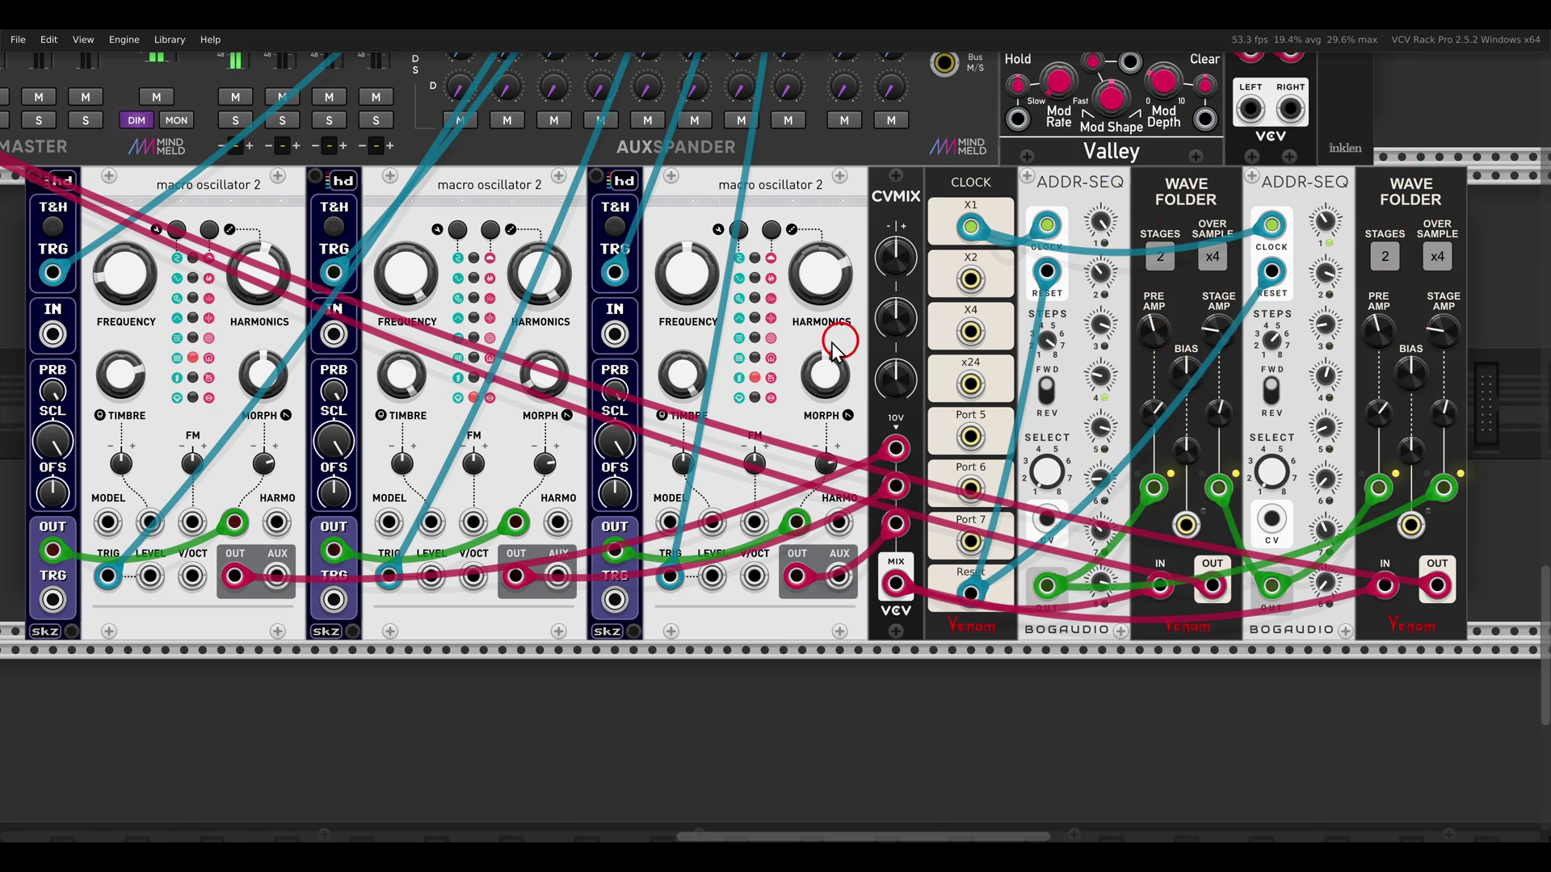
- Raise CVMIX Level 1 for the first macro oscillator and set Level 2 and Level 3 to about 3.86% each
left_click_drag(885, 257, 859, 147)
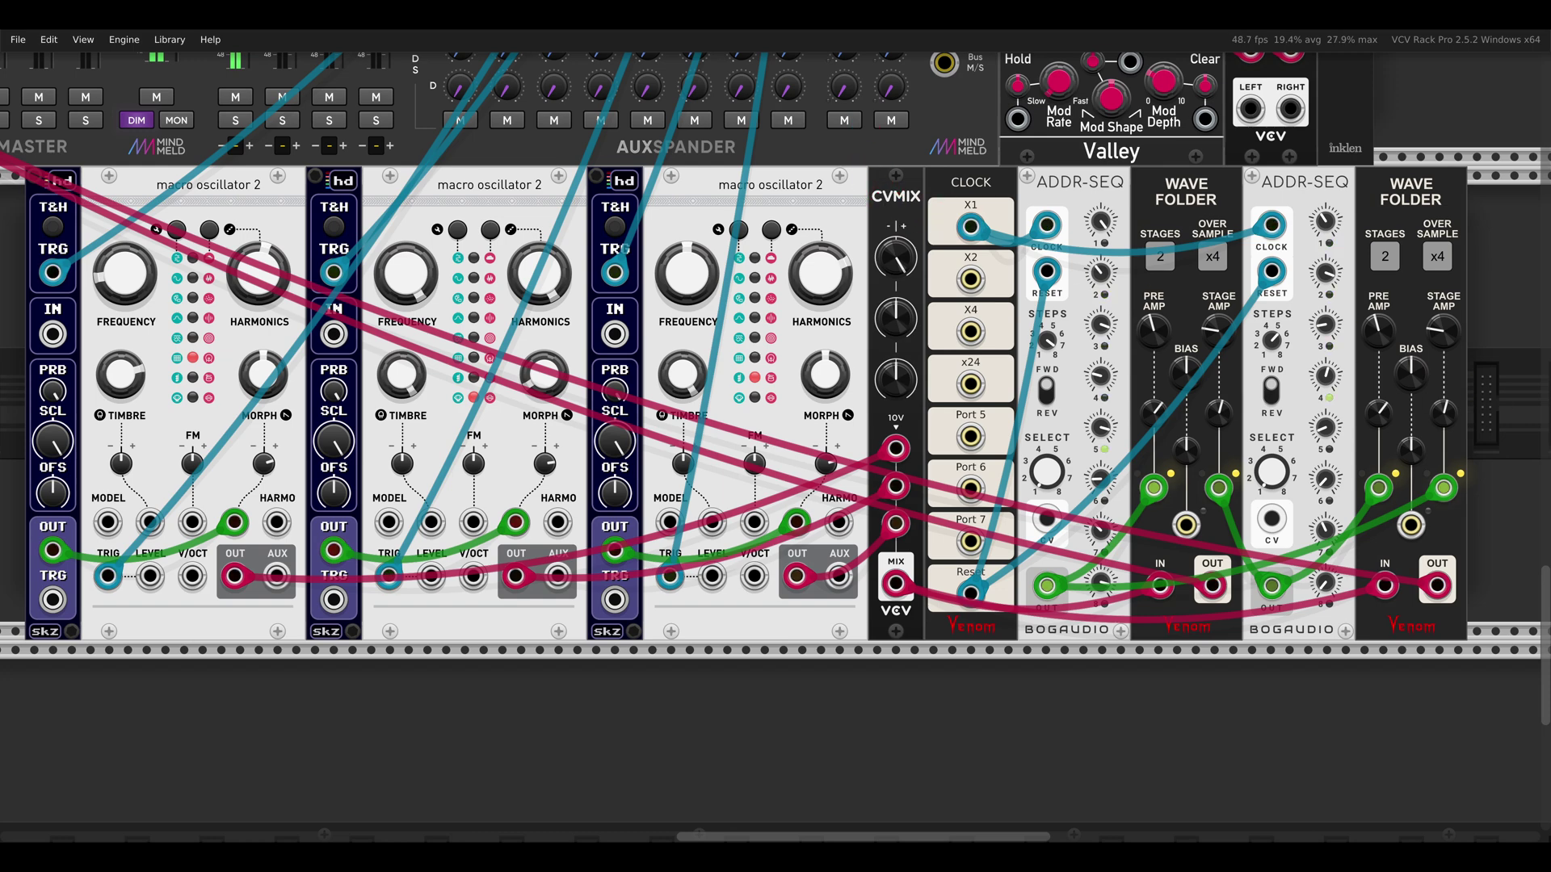
left_click(898, 329)
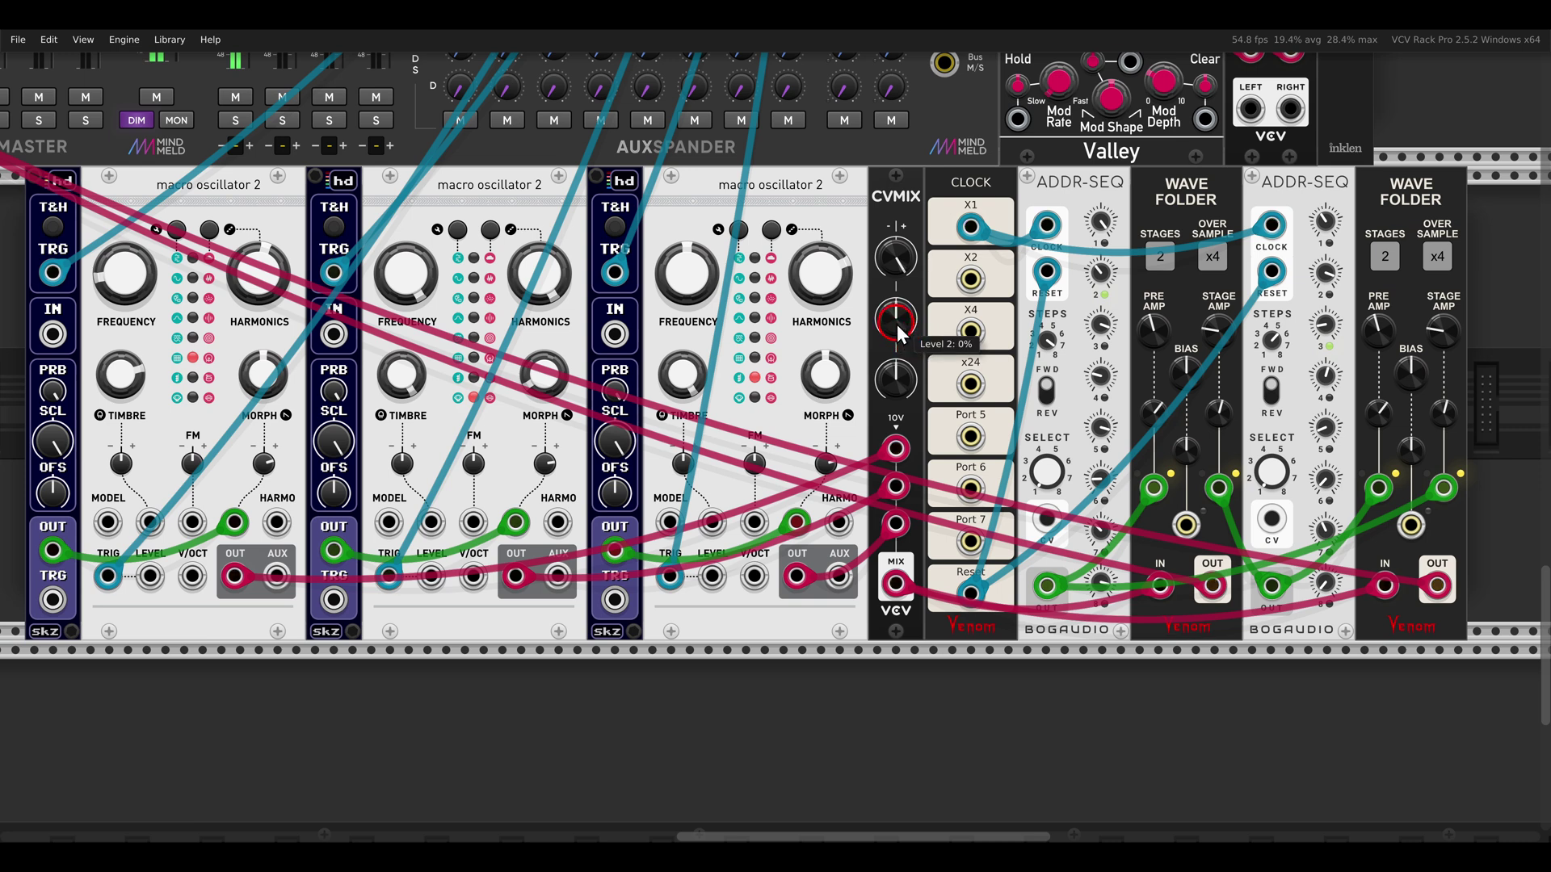
left_click_drag(898, 331, 895, 323)
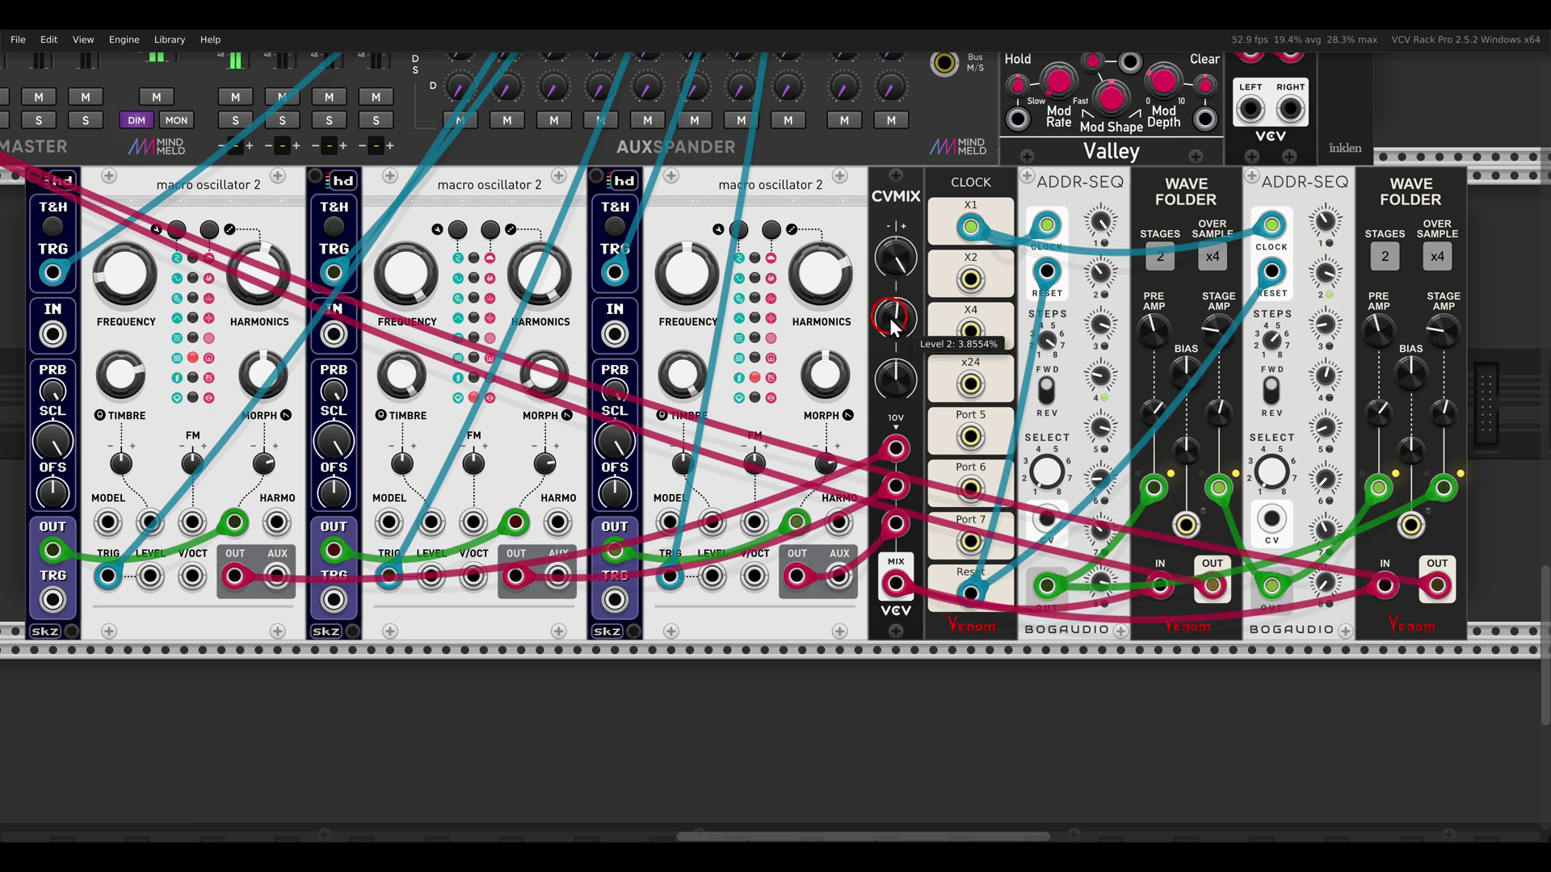
left_click_drag(895, 391, 886, 375)
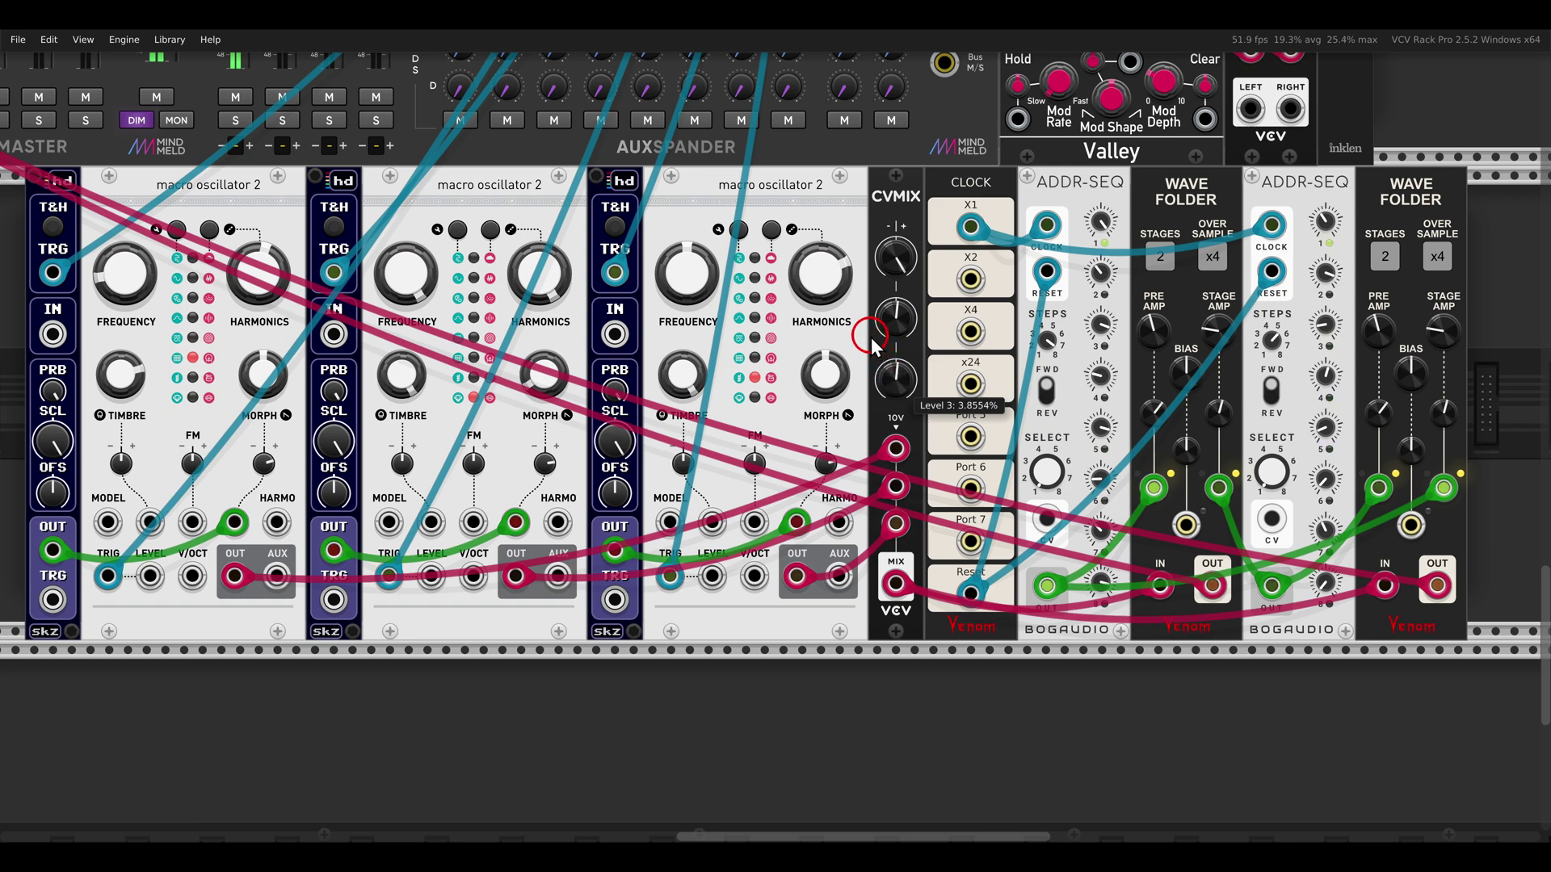
mouse_move(884, 324)
mouse_move(888, 383)
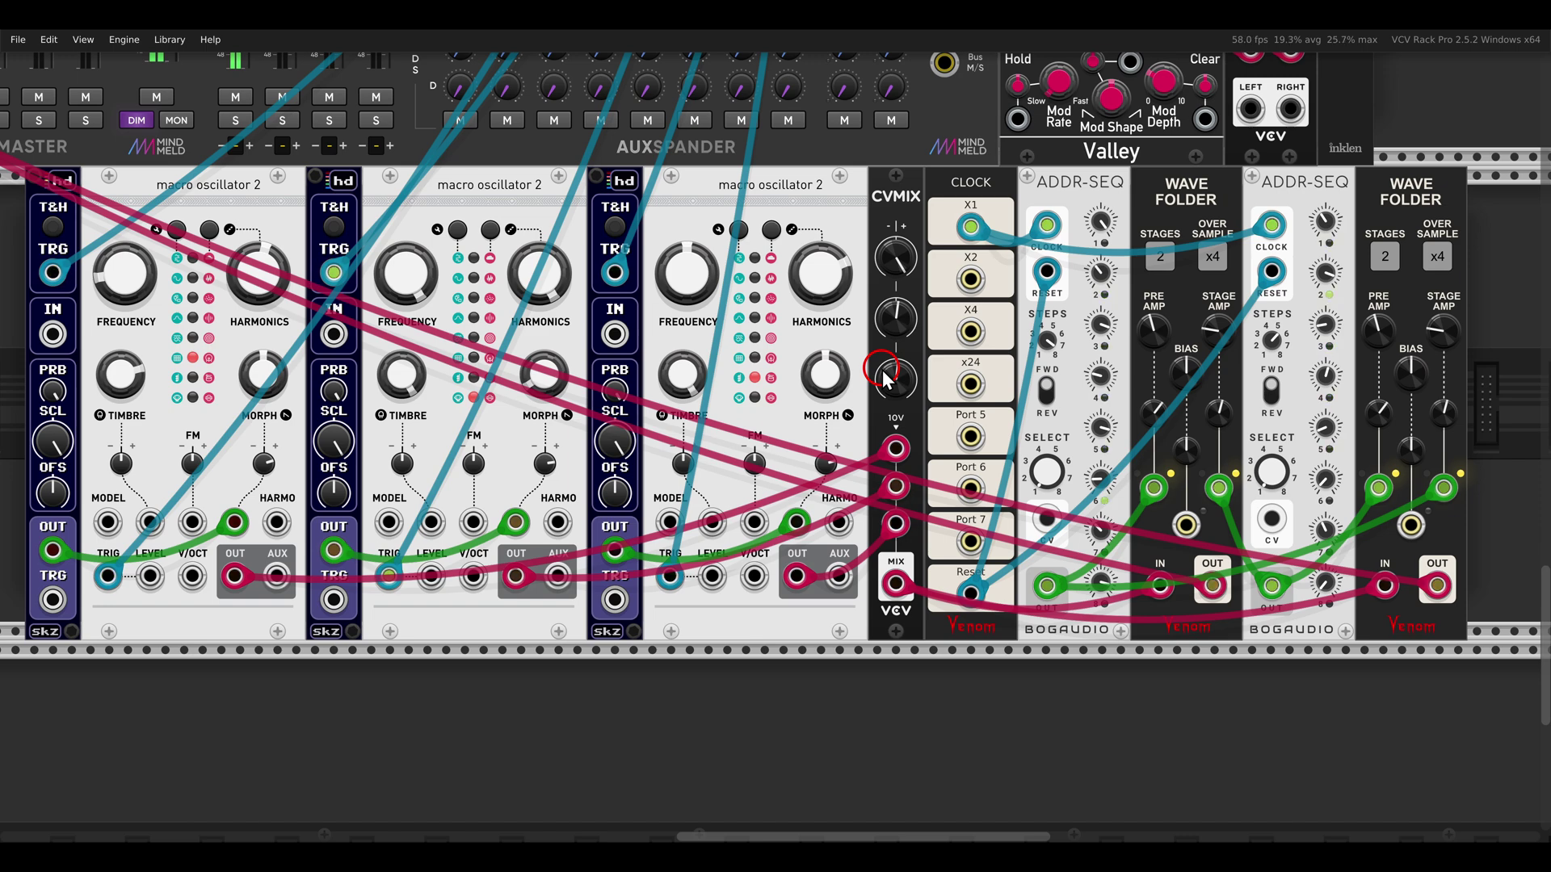
- Unmute the voice in which a single VCO Unit, pitched by POLYCON8 through sQuant, feeds a Wave Folder
scroll(884, 377, "down", 1)
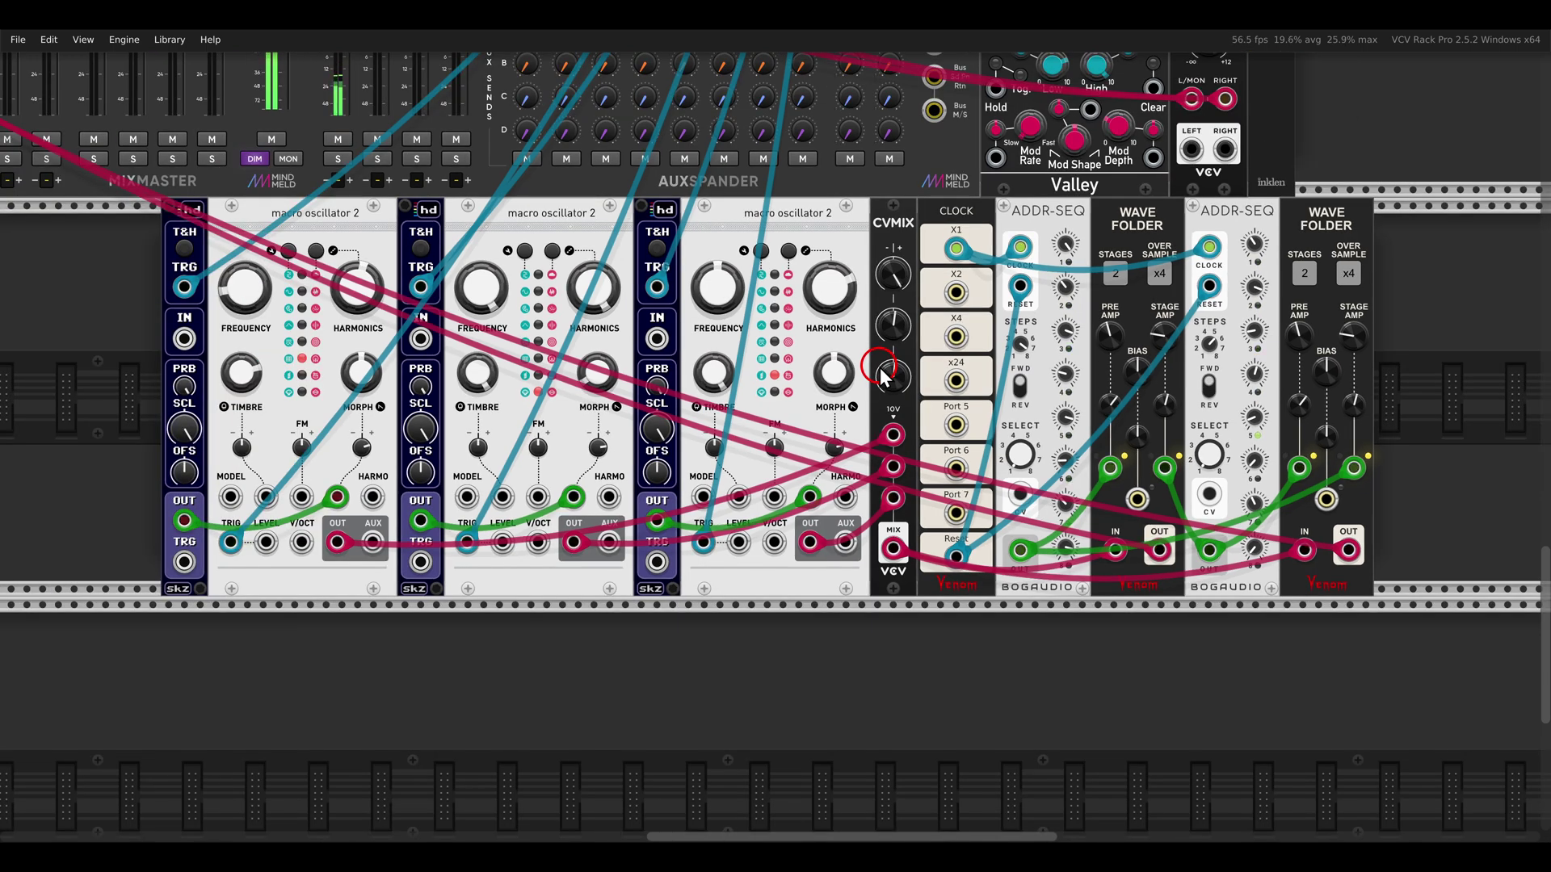
left_click_drag(310, 359, 1171, 359)
left_click_drag(411, 351, 978, 350)
scroll(710, 352, "up", 3)
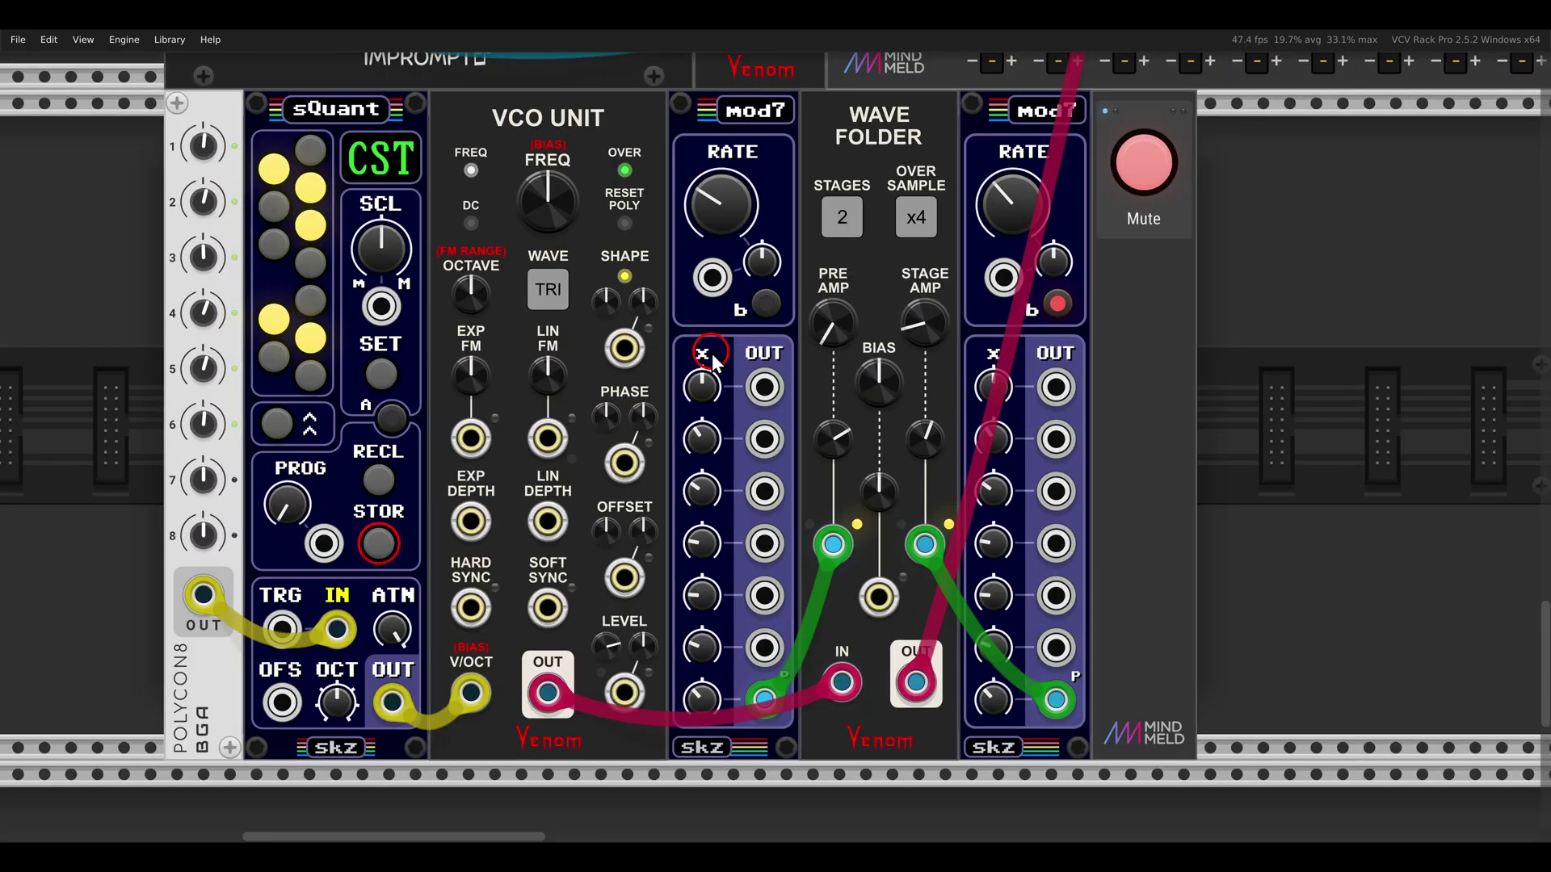
left_click_drag(711, 352, 735, 358)
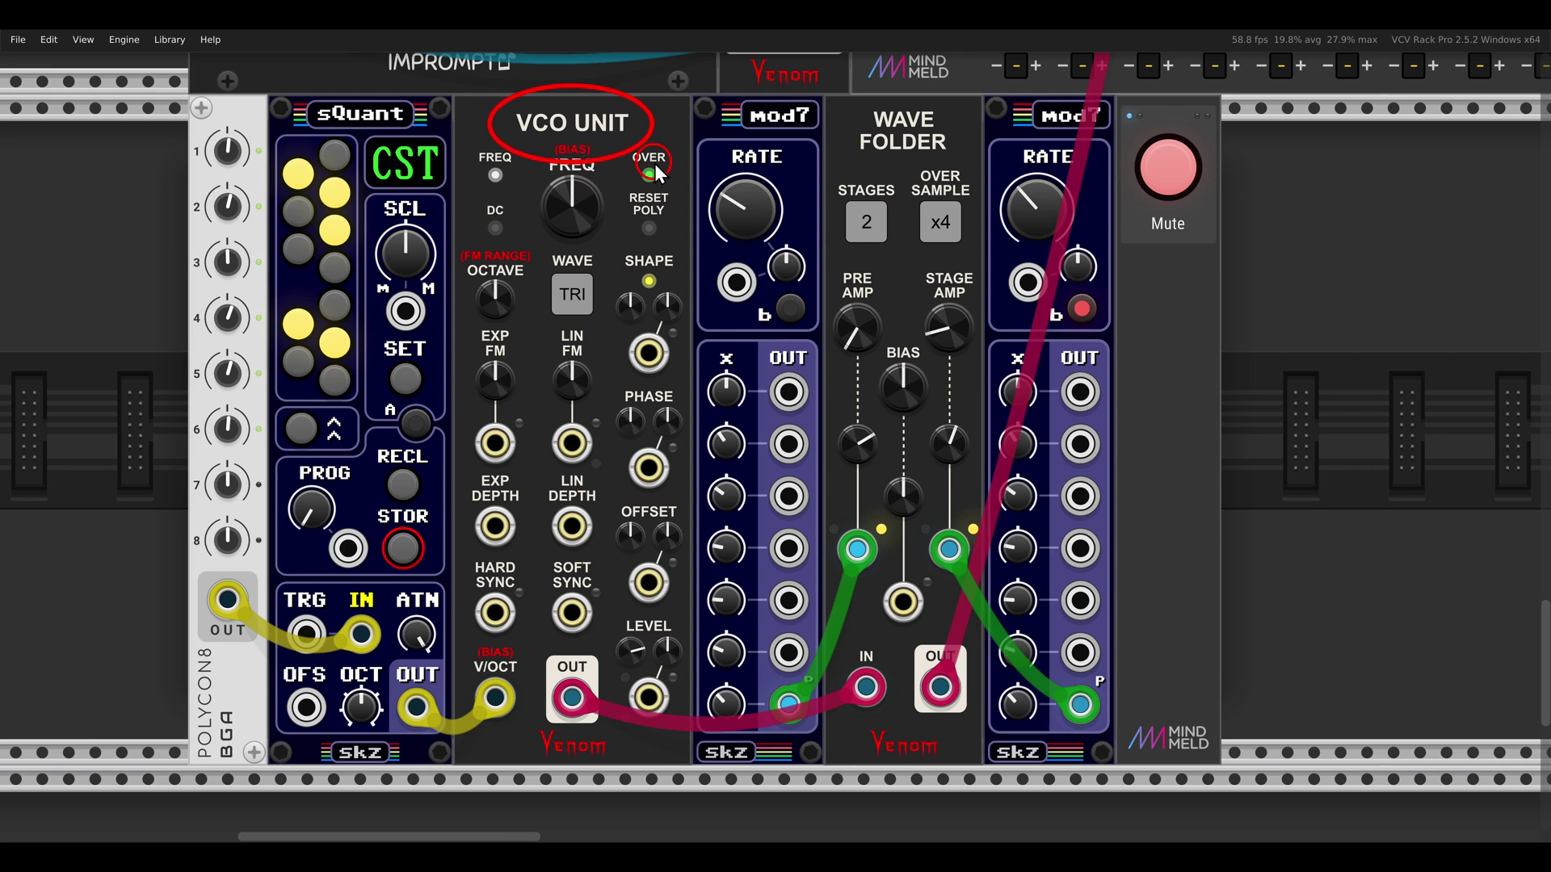
left_click(1164, 168)
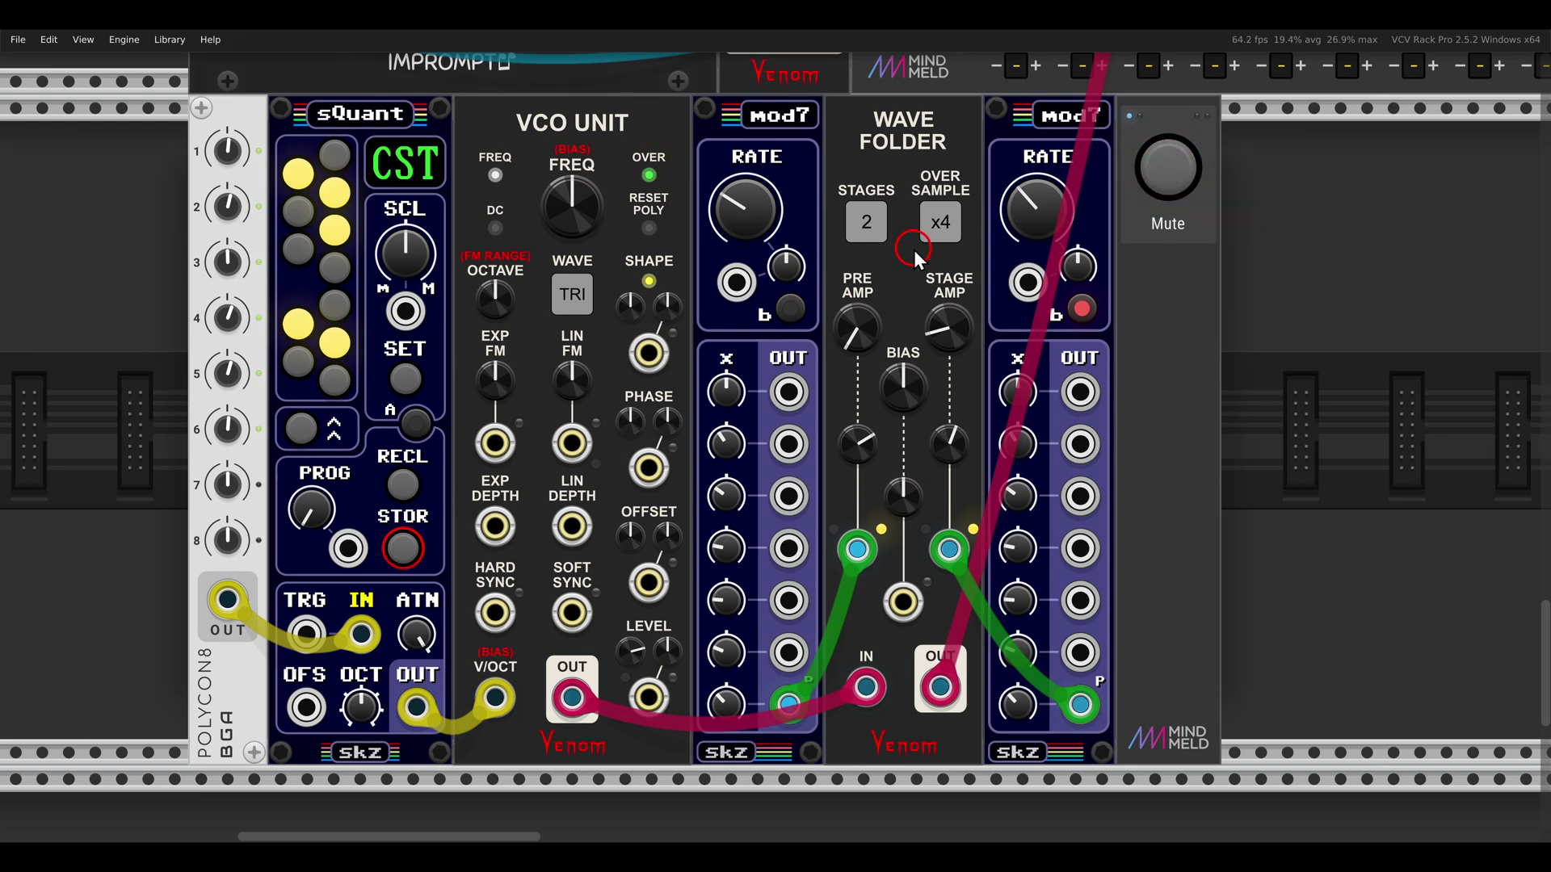
- Examine the two mod7 modules patched to the Wave Folder's Pre Amp and Stage Amp CV inputs, and review the whole patch
left_click_drag(688, 87, 814, 136)
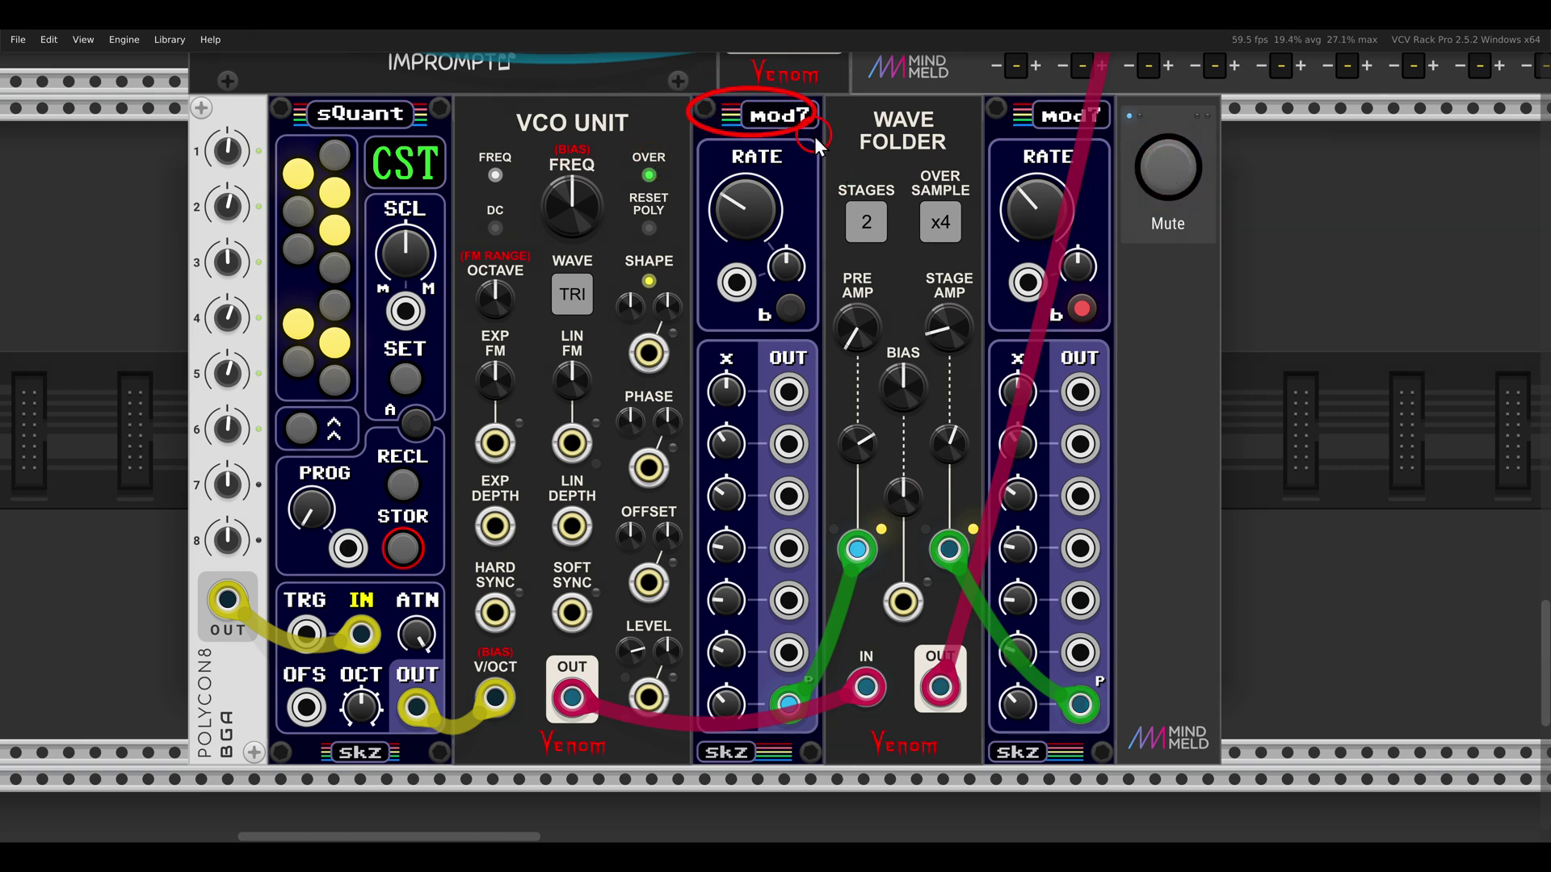
mouse_move(844, 486)
left_mouse_down()
mouse_move(897, 554)
mouse_move(999, 598)
left_mouse_up()
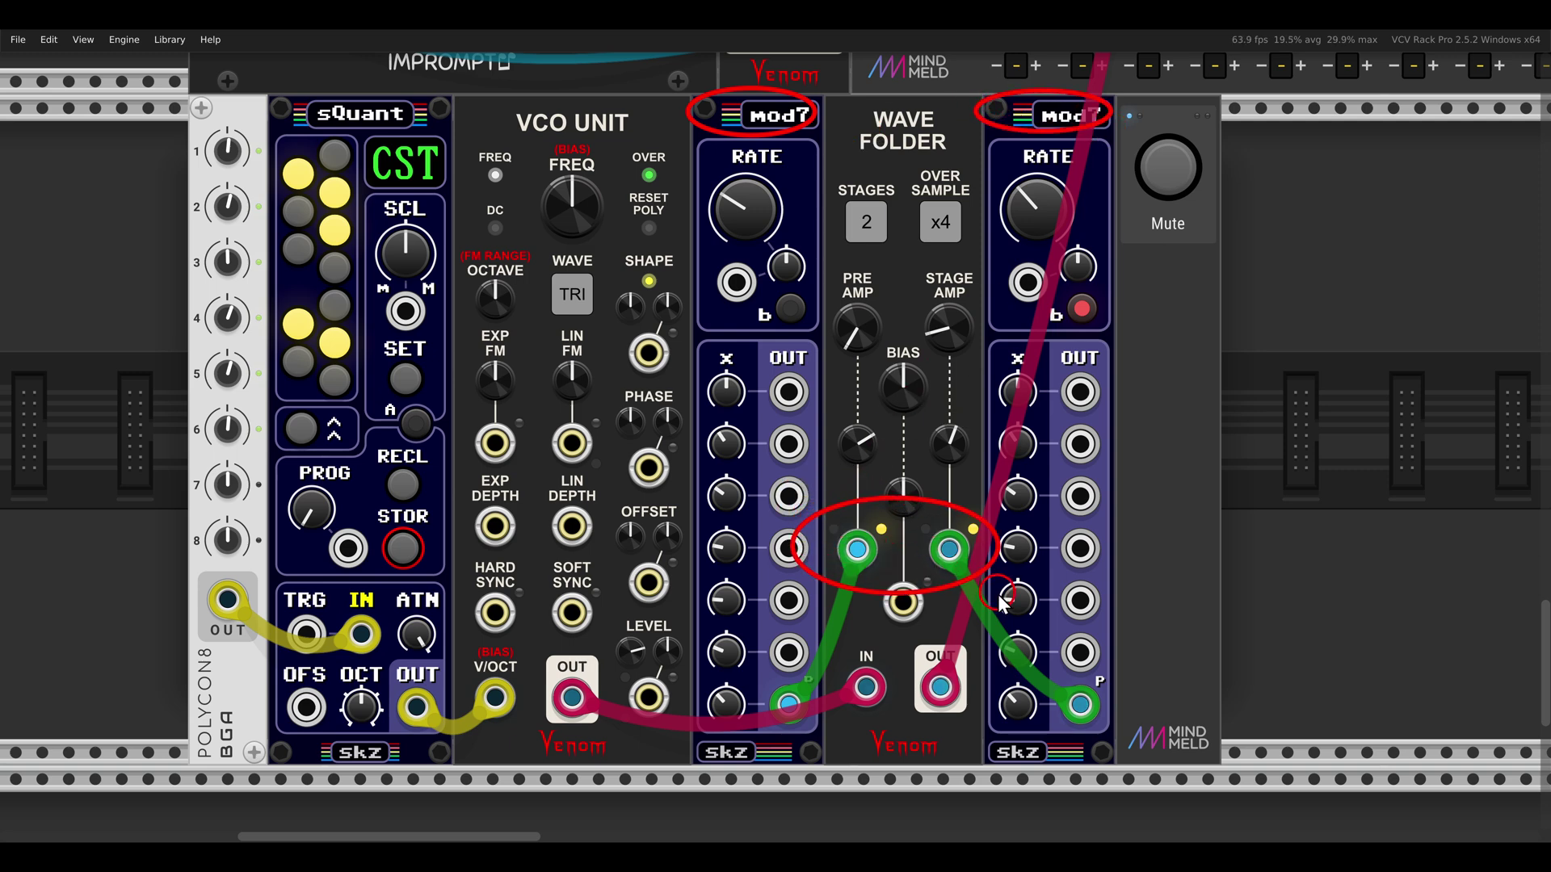
key("Escape")
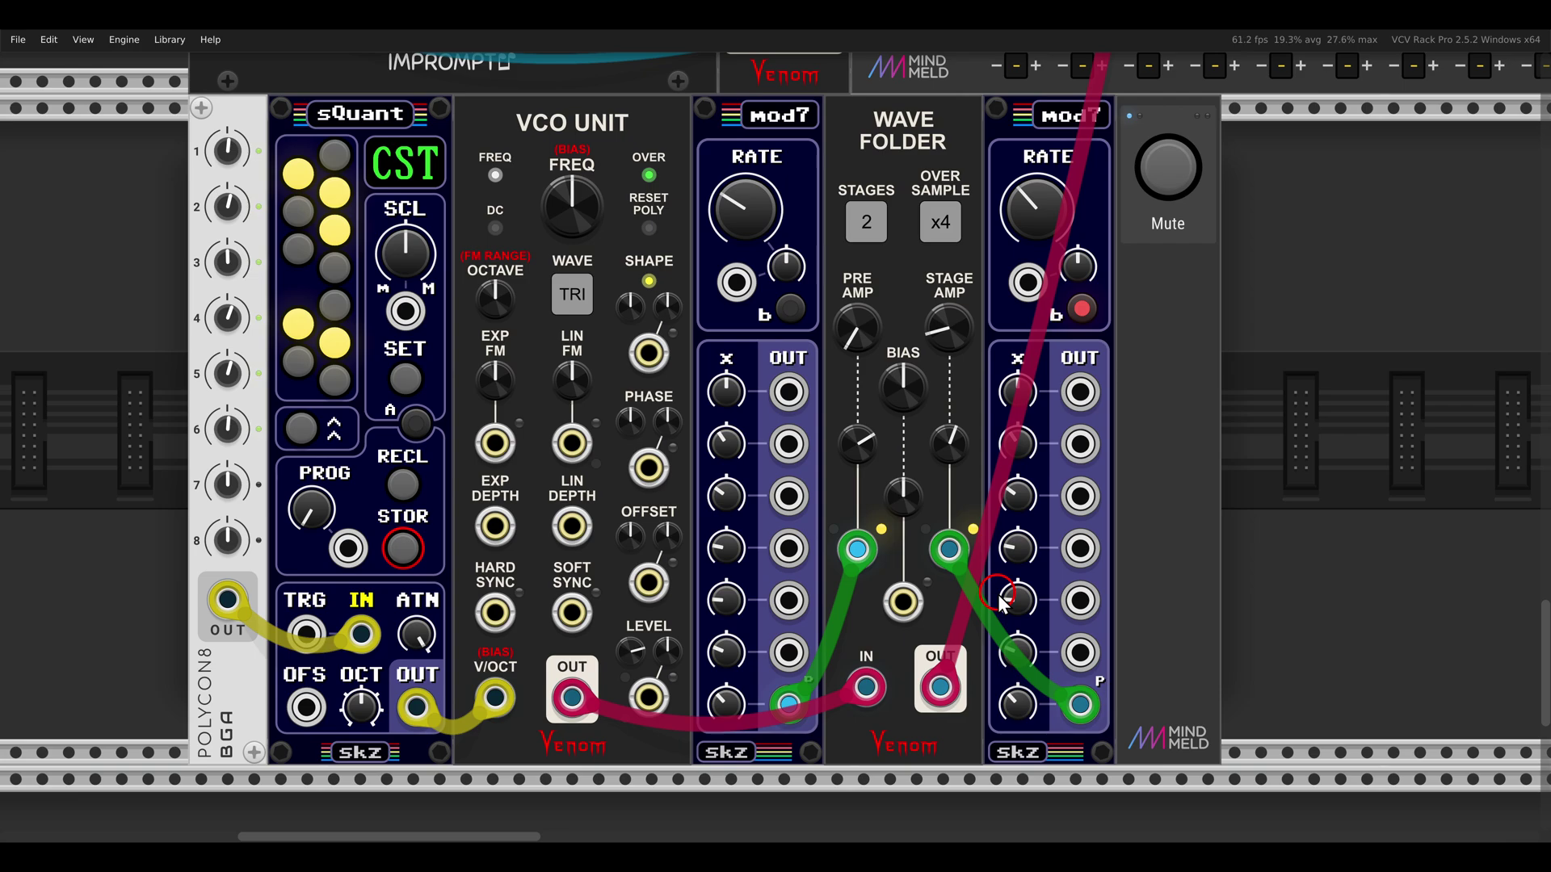
scroll(996, 321, "down", 2)
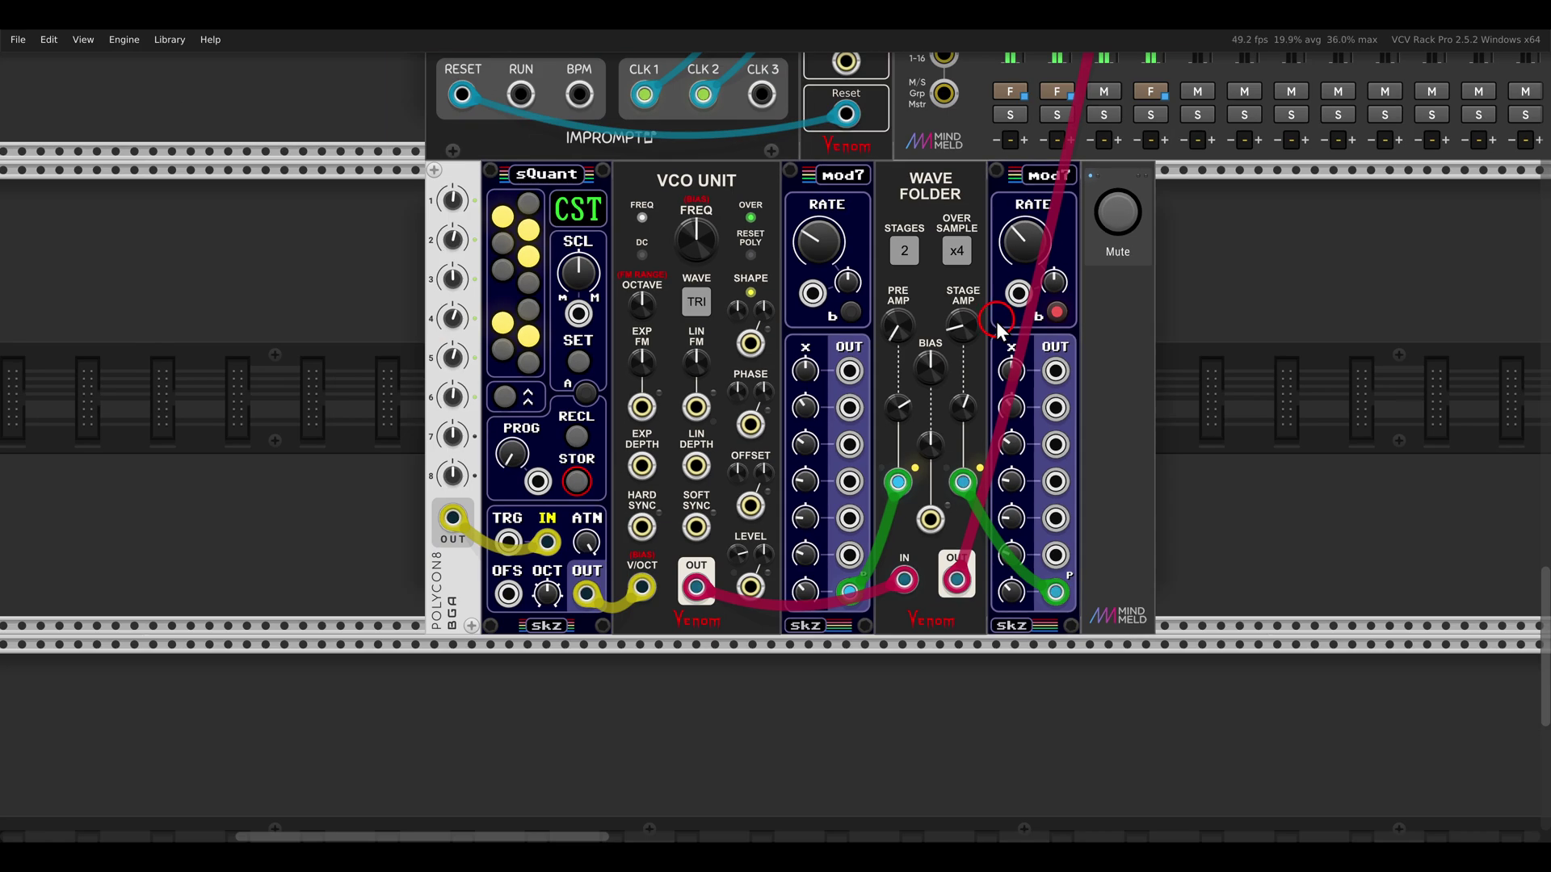
scroll(995, 322, "down", 2)
scroll(1252, 243, "down", 4)
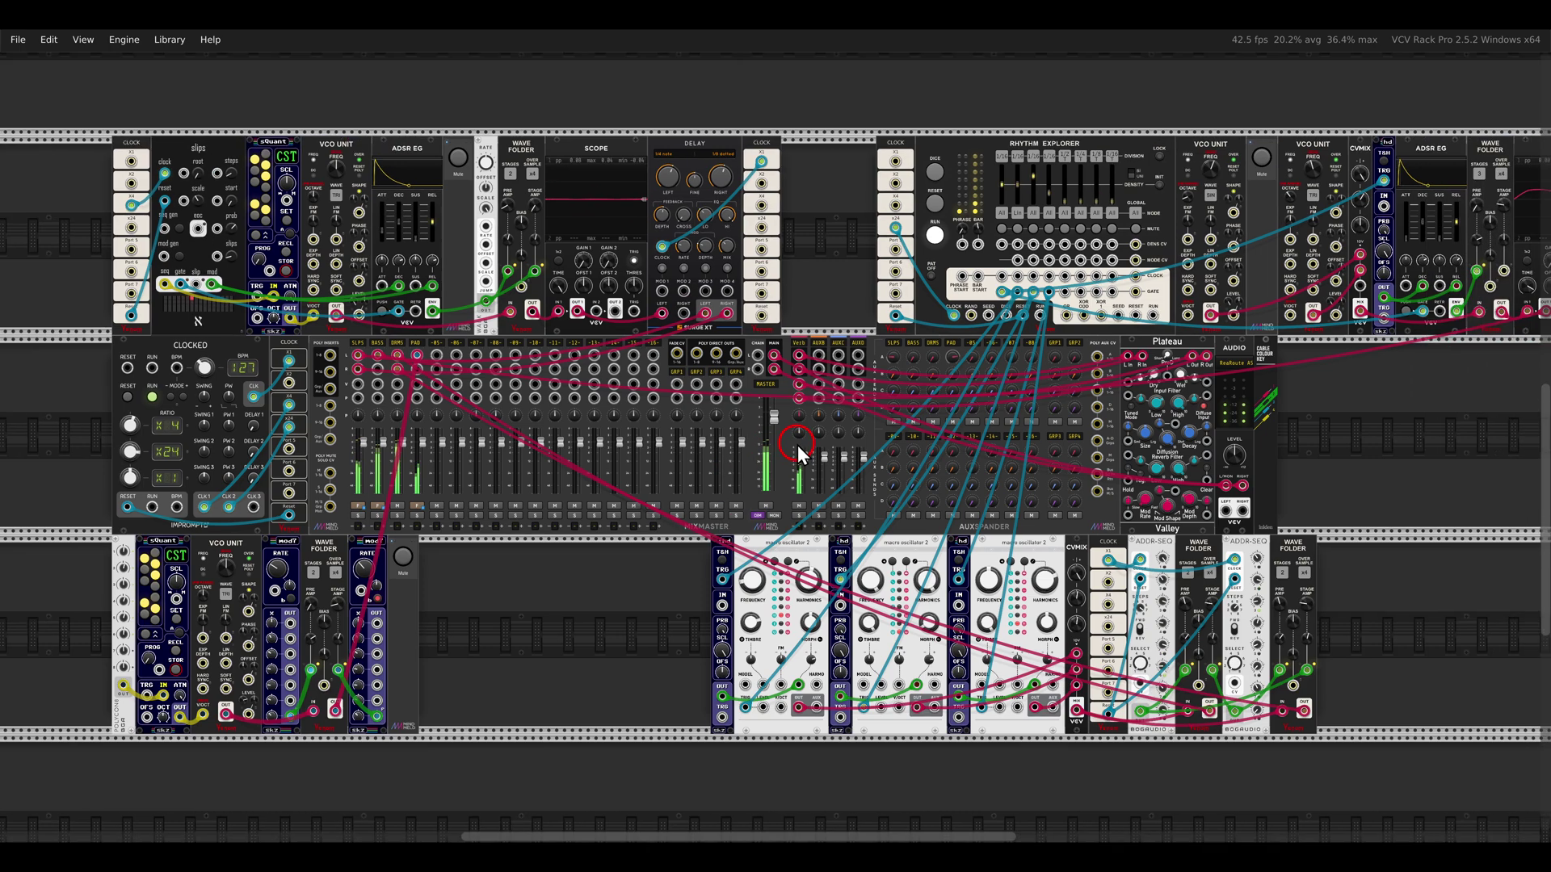
- Examine the oversampling and Bipolar VCA (ring mod) options of the first Wave Folder's Pre Amp, Bias and Stage Amp CV inputs
left_click_drag(798, 444, 709, 448)
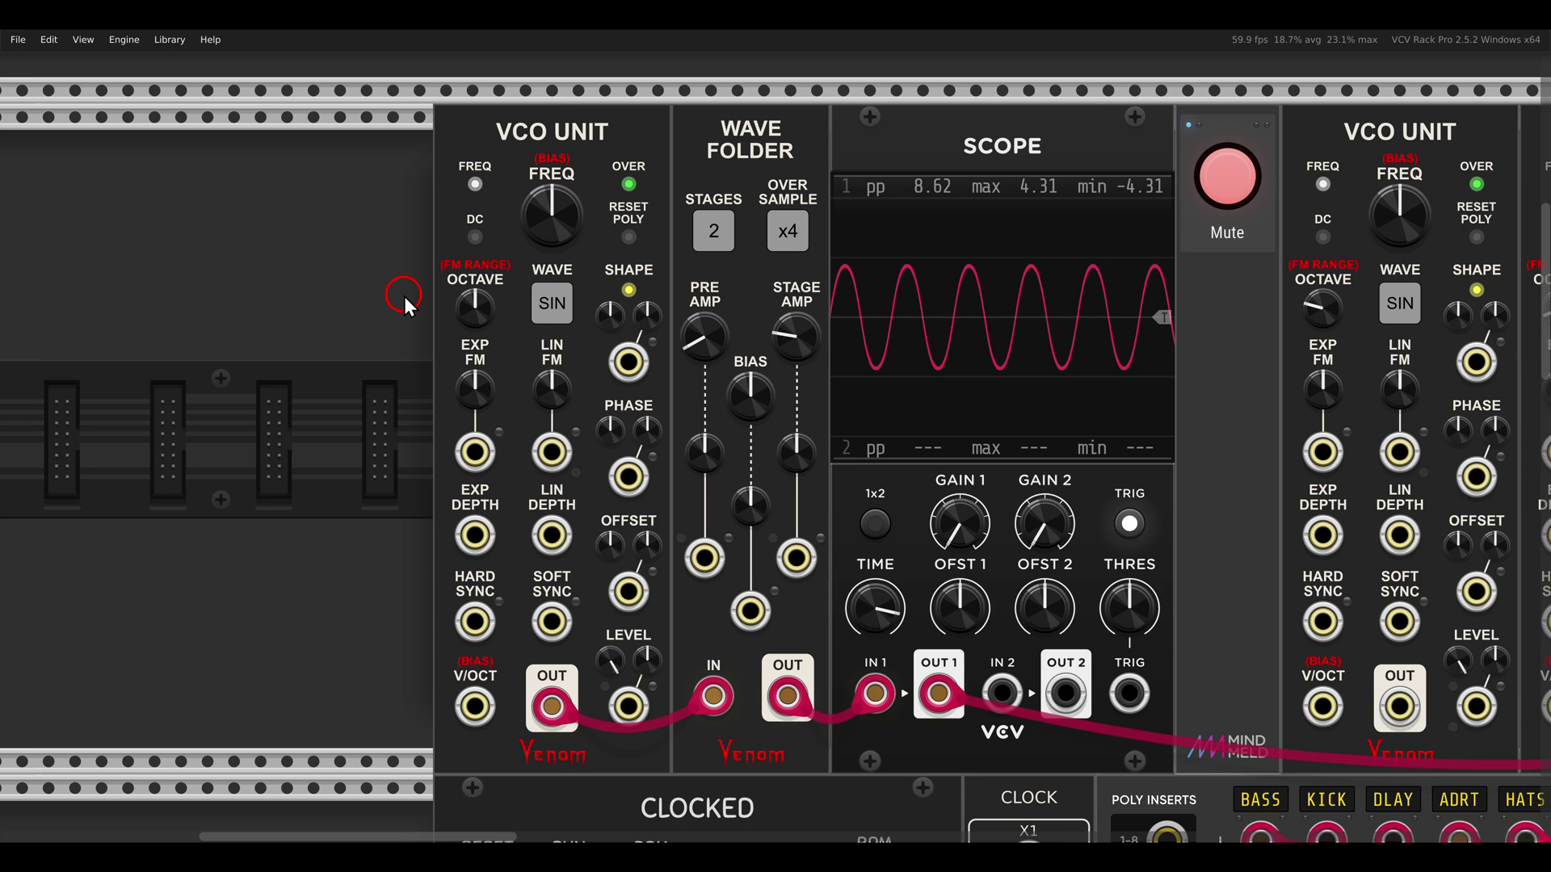
right_click(704, 558)
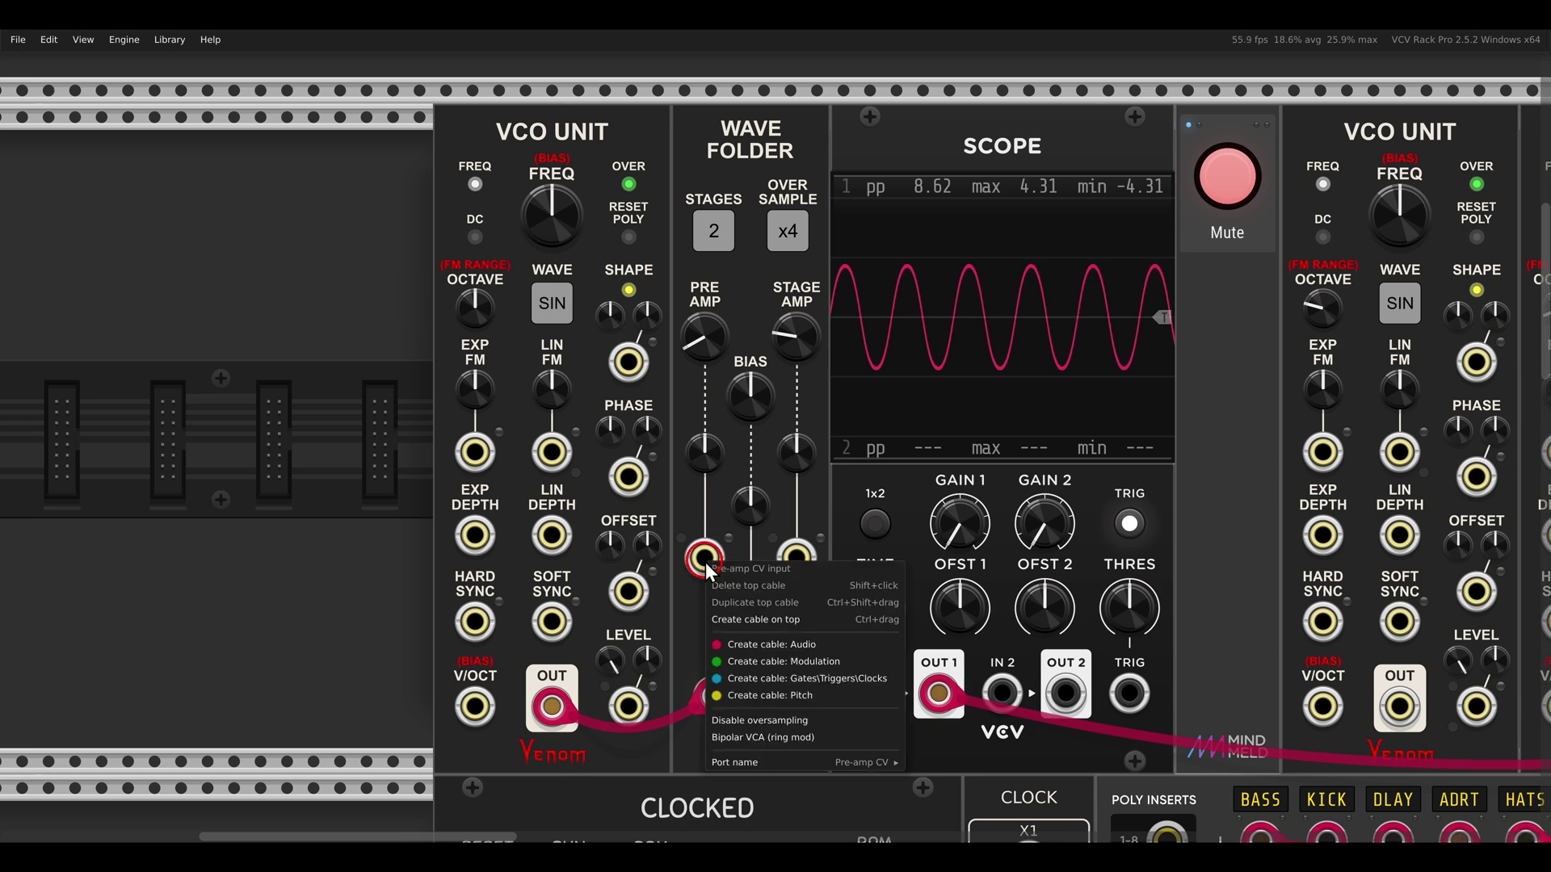
left_click(804, 726)
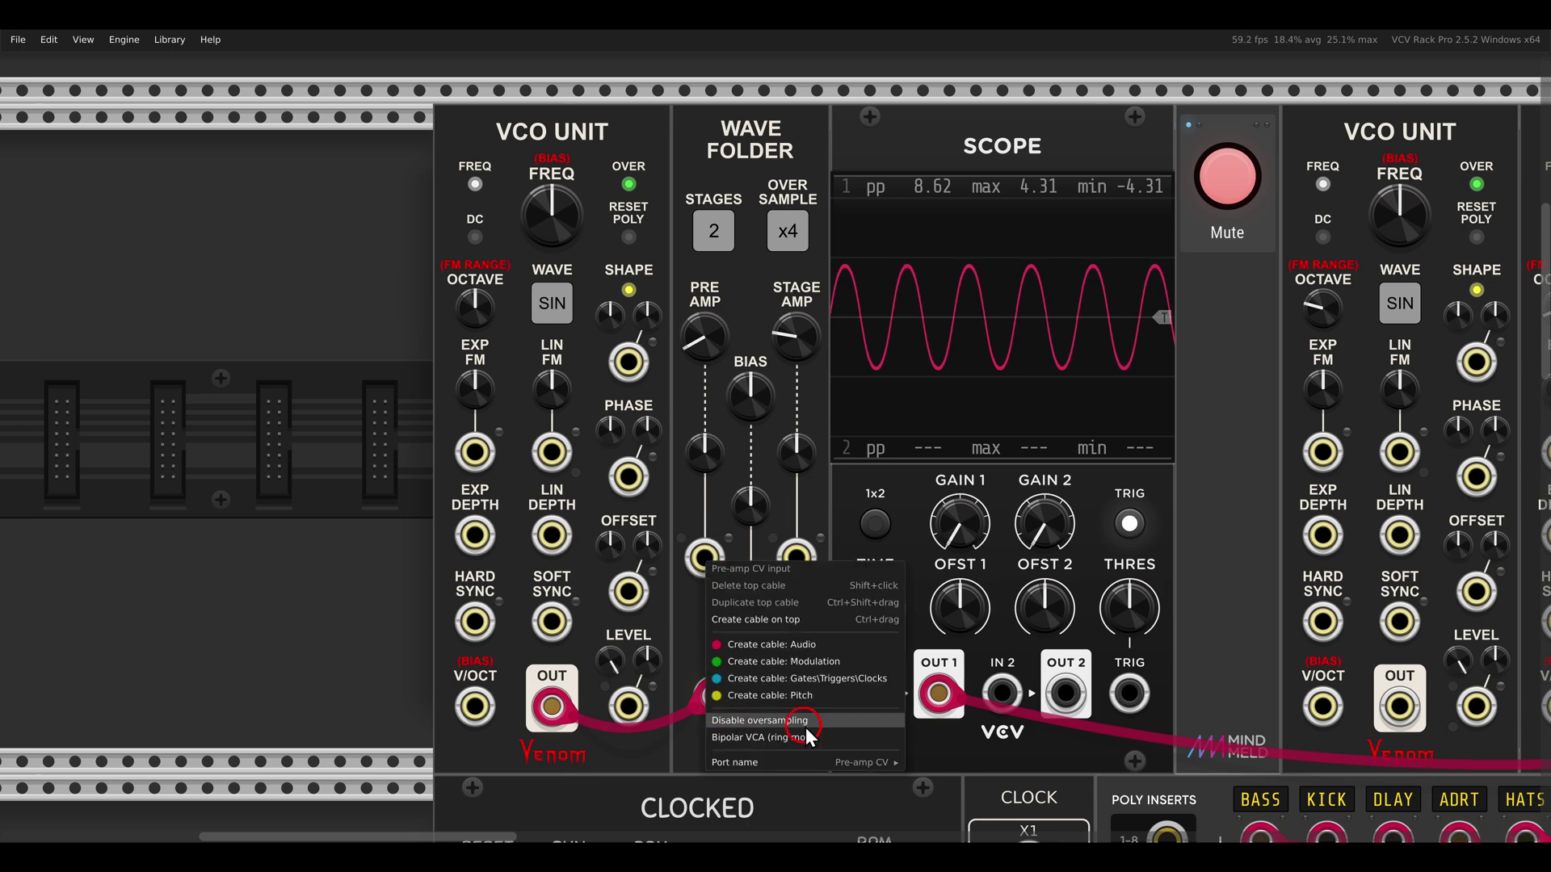
left_click(830, 586)
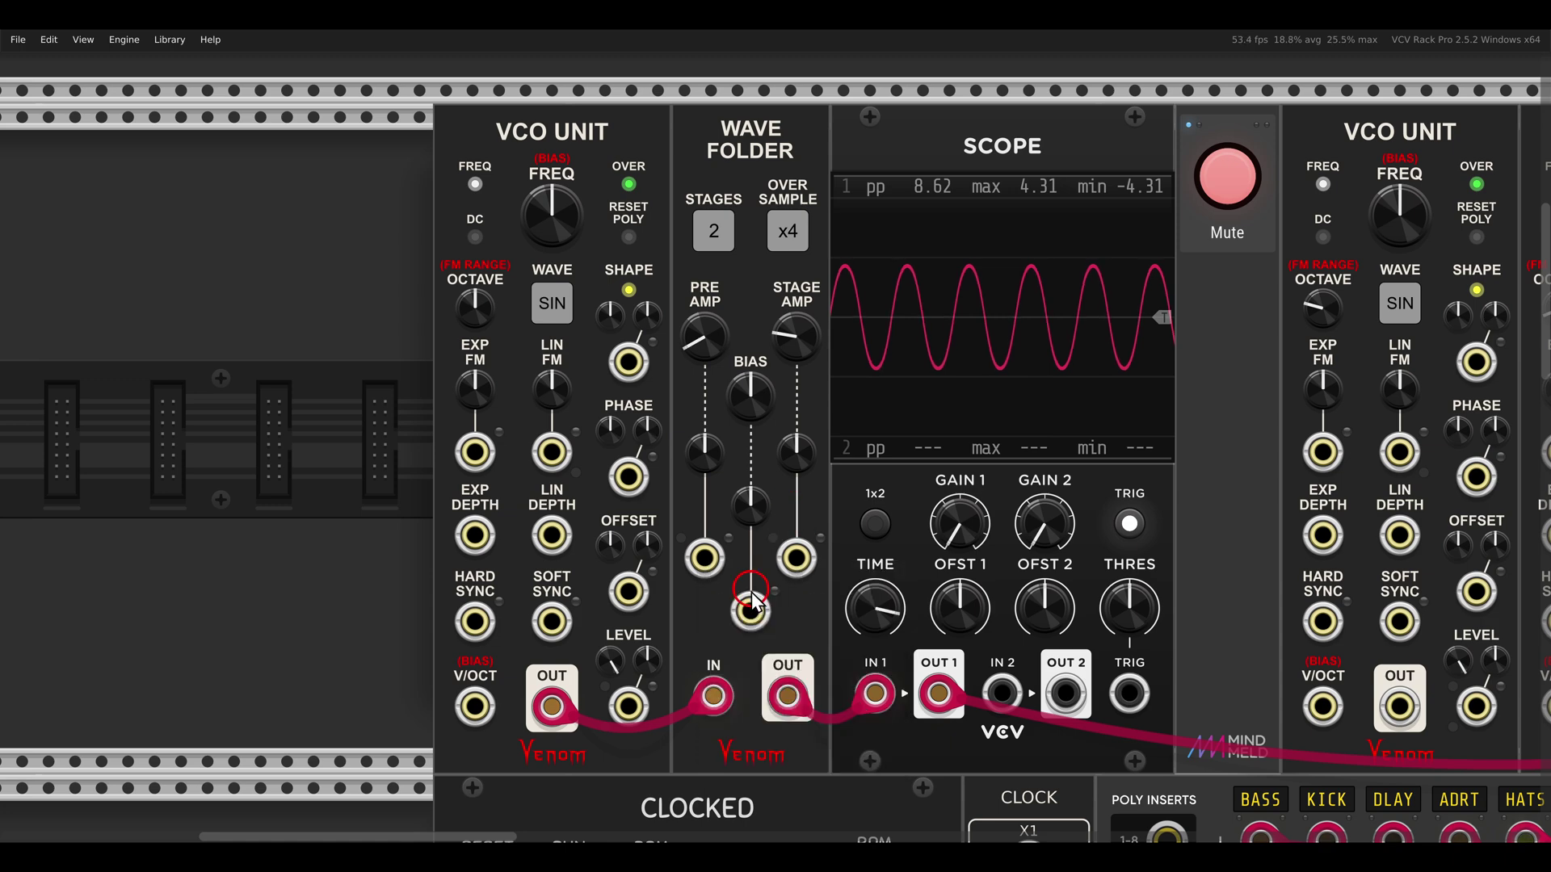
right_click(750, 616)
left_click(854, 772)
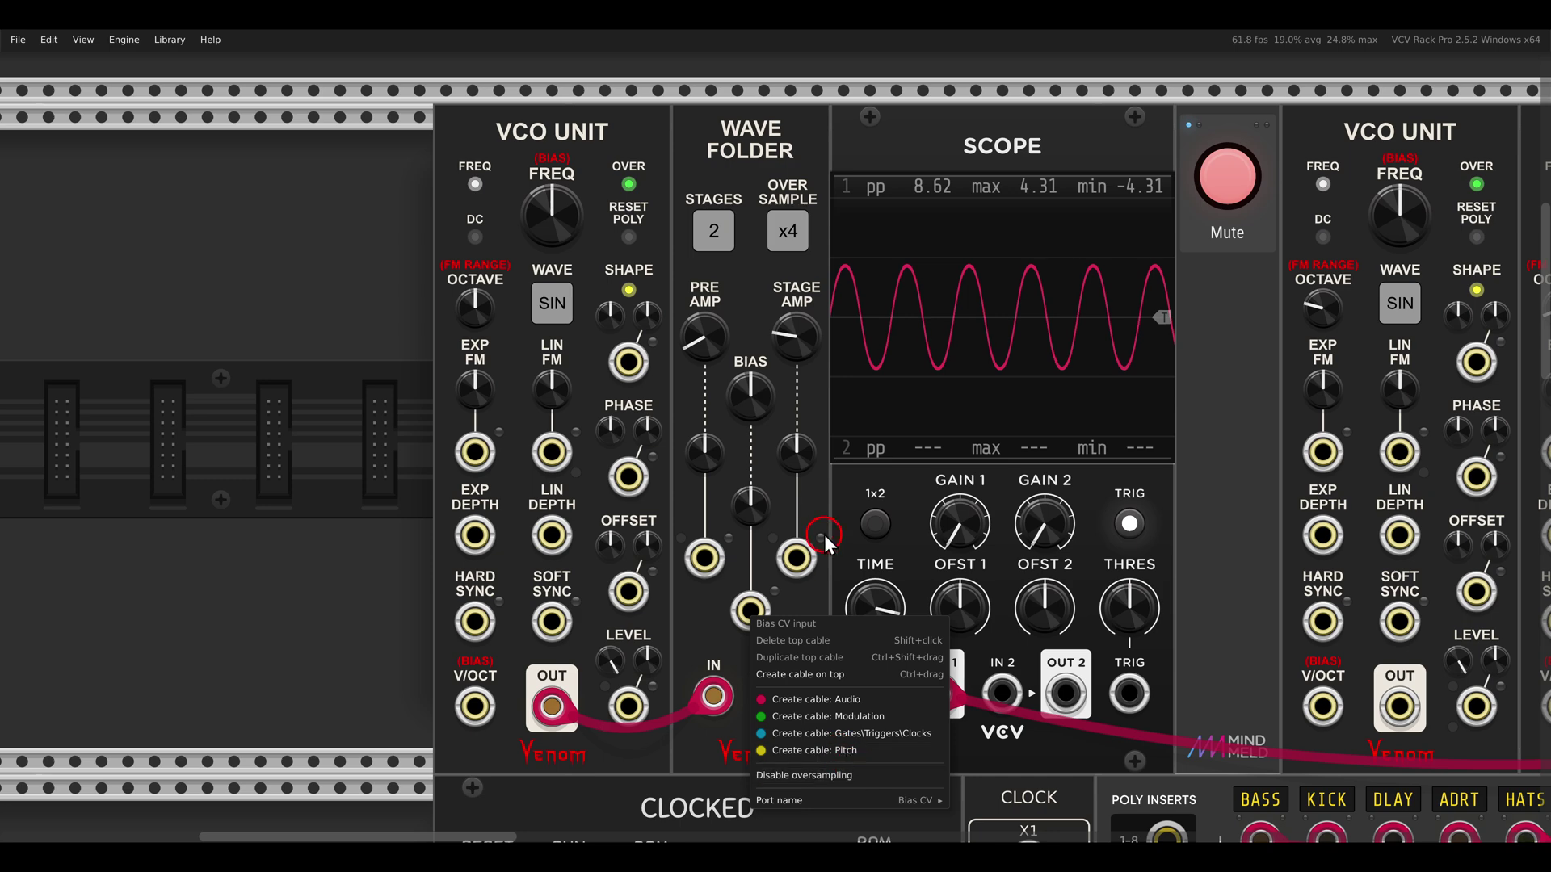
right_click(798, 557)
left_click(986, 658)
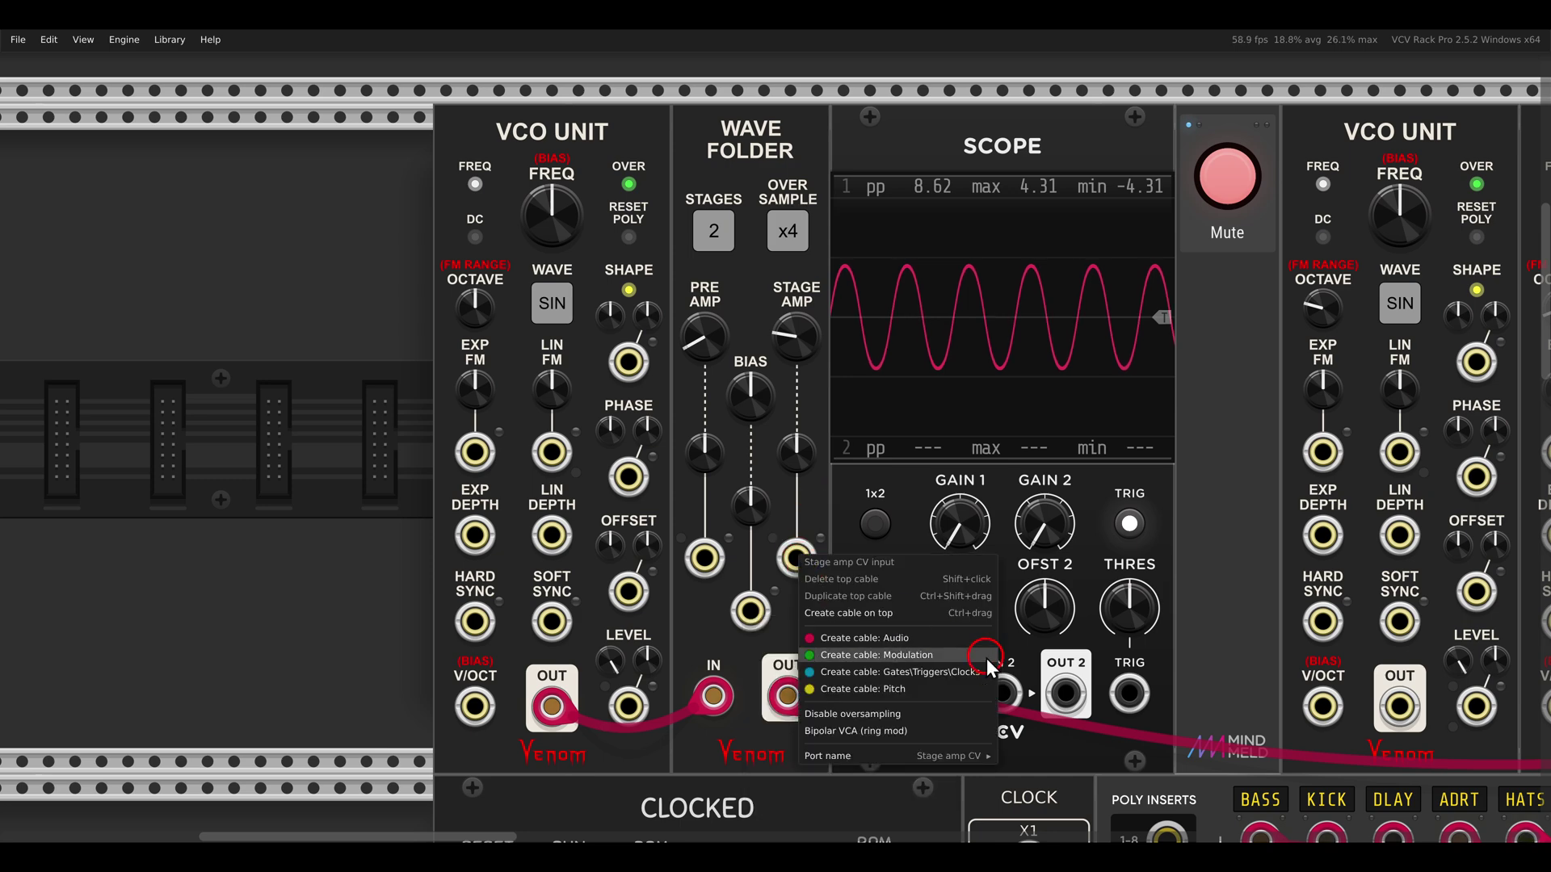
left_click(766, 452)
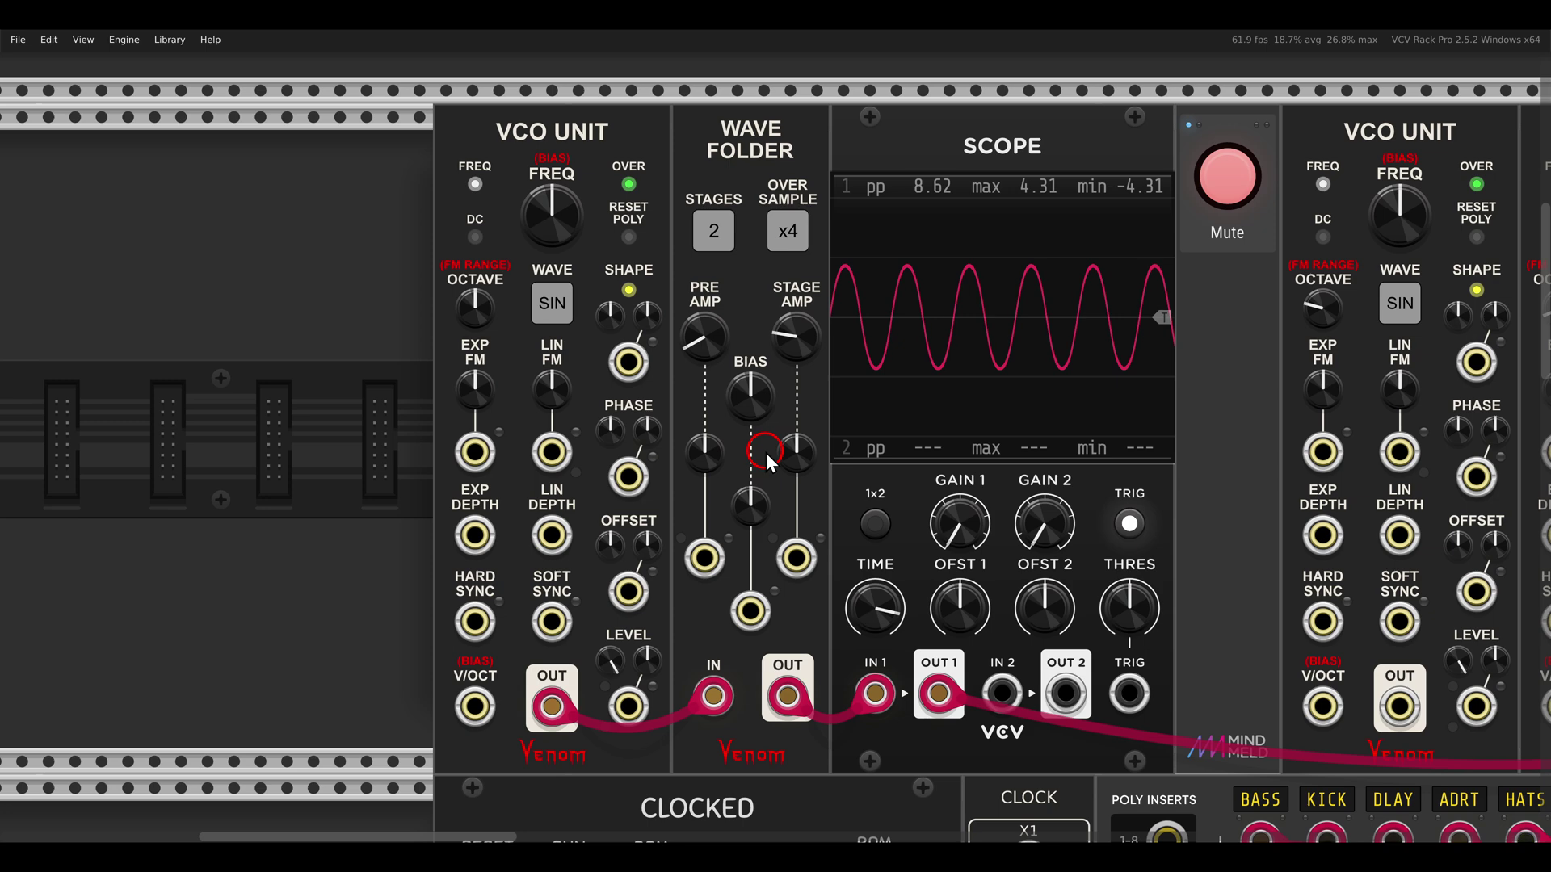
- Unmute the first Wave Folder's voice, raise its Pre Amp and slightly lower its Stage Amp
left_click(1211, 179)
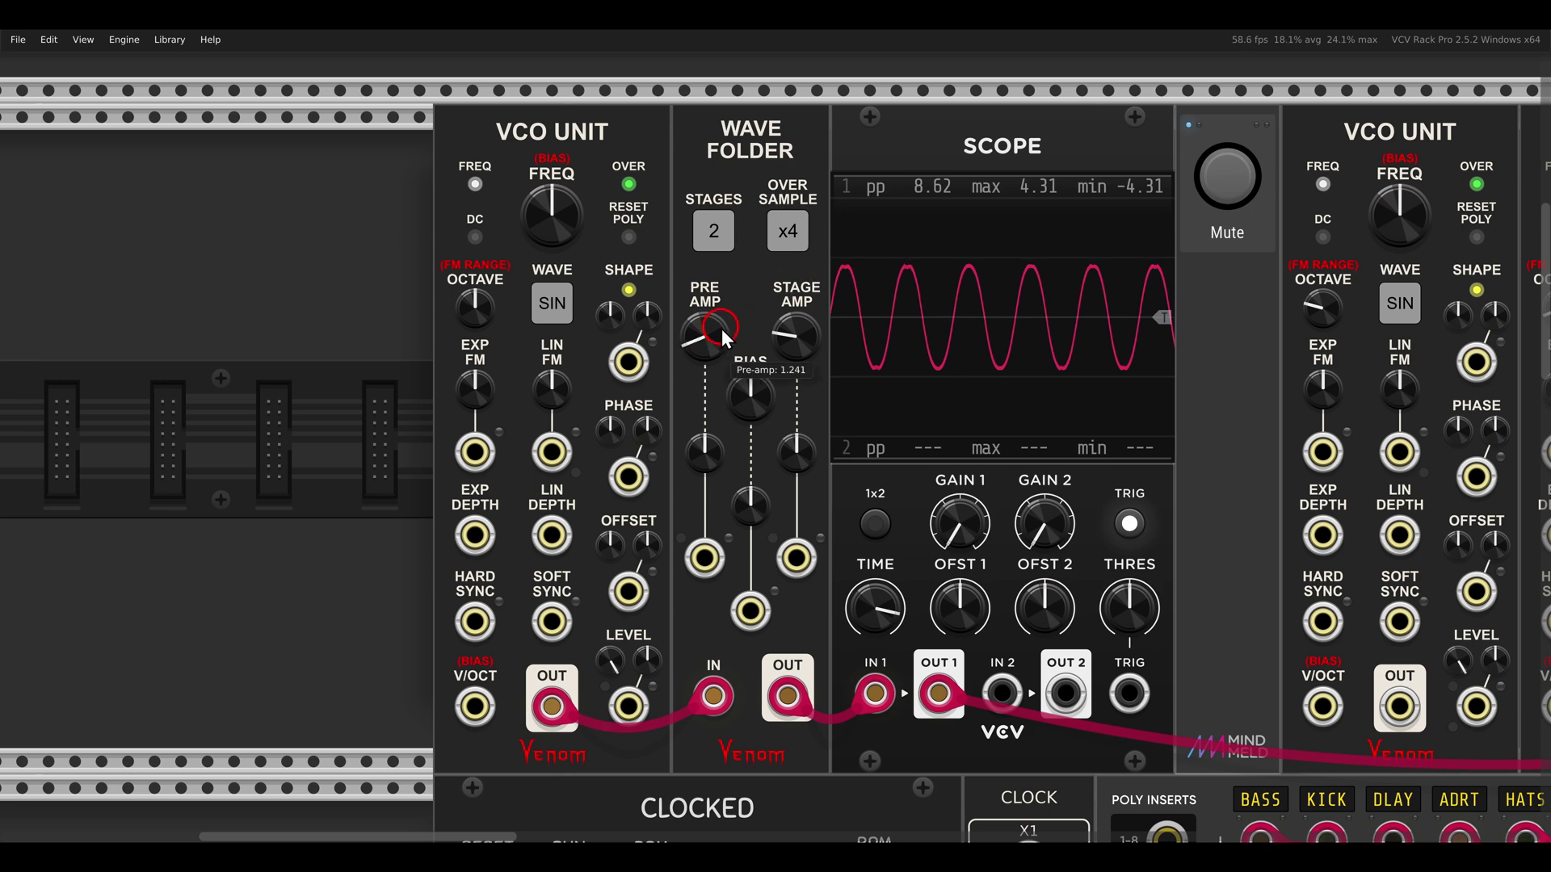
mouse_move(720, 328)
left_mouse_down()
mouse_move(727, 244)
mouse_move(709, 325)
mouse_move(718, 283)
mouse_move(717, 304)
left_mouse_up()
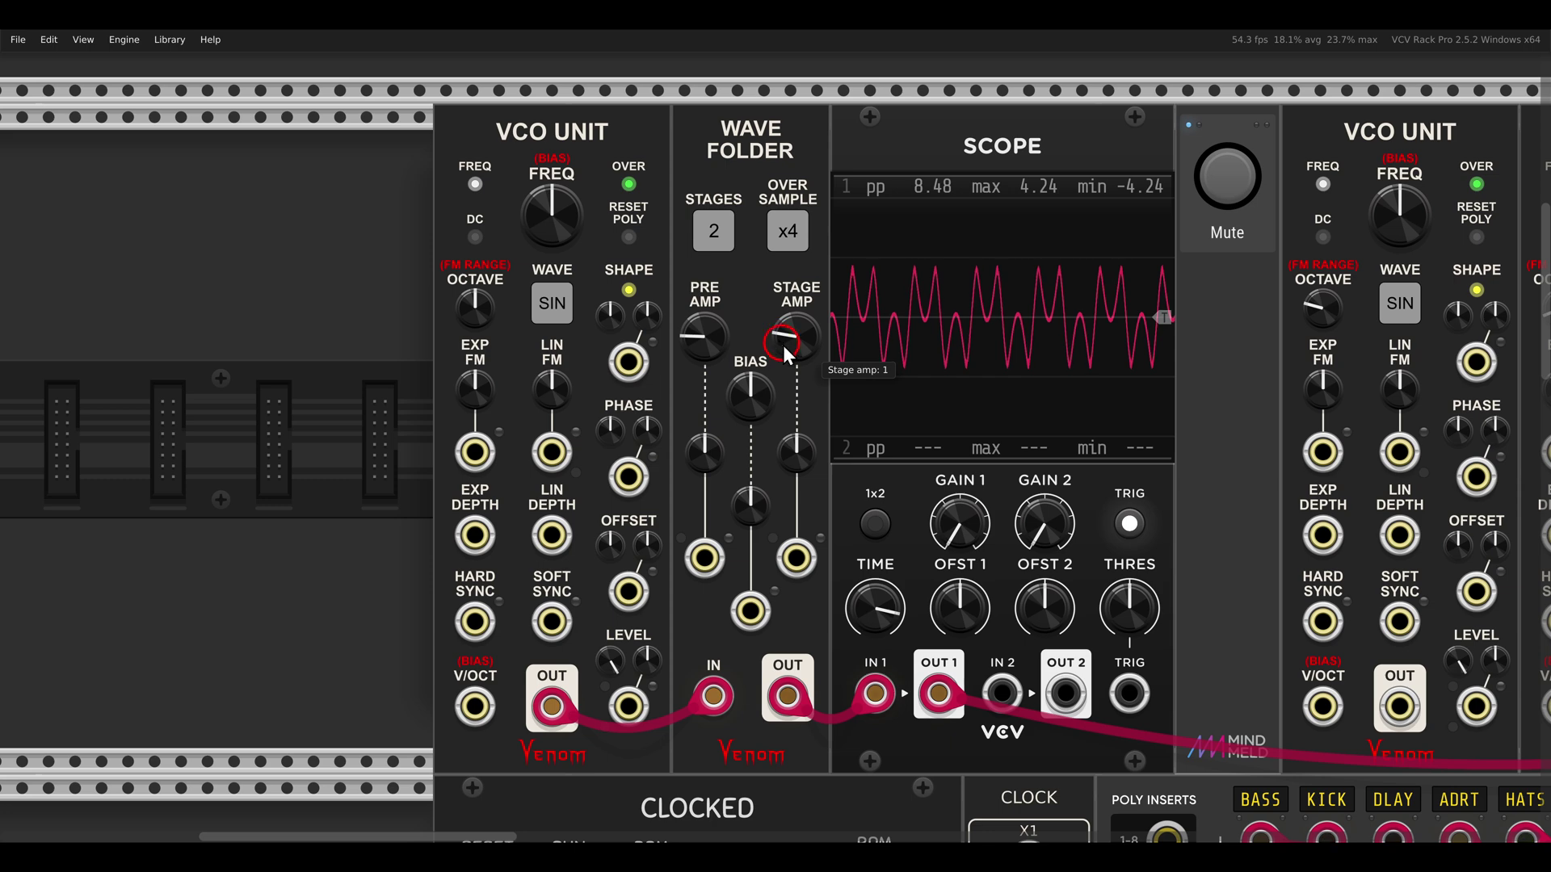
mouse_move(782, 345)
left_mouse_down()
mouse_move(800, 291)
mouse_move(786, 352)
left_mouse_up()
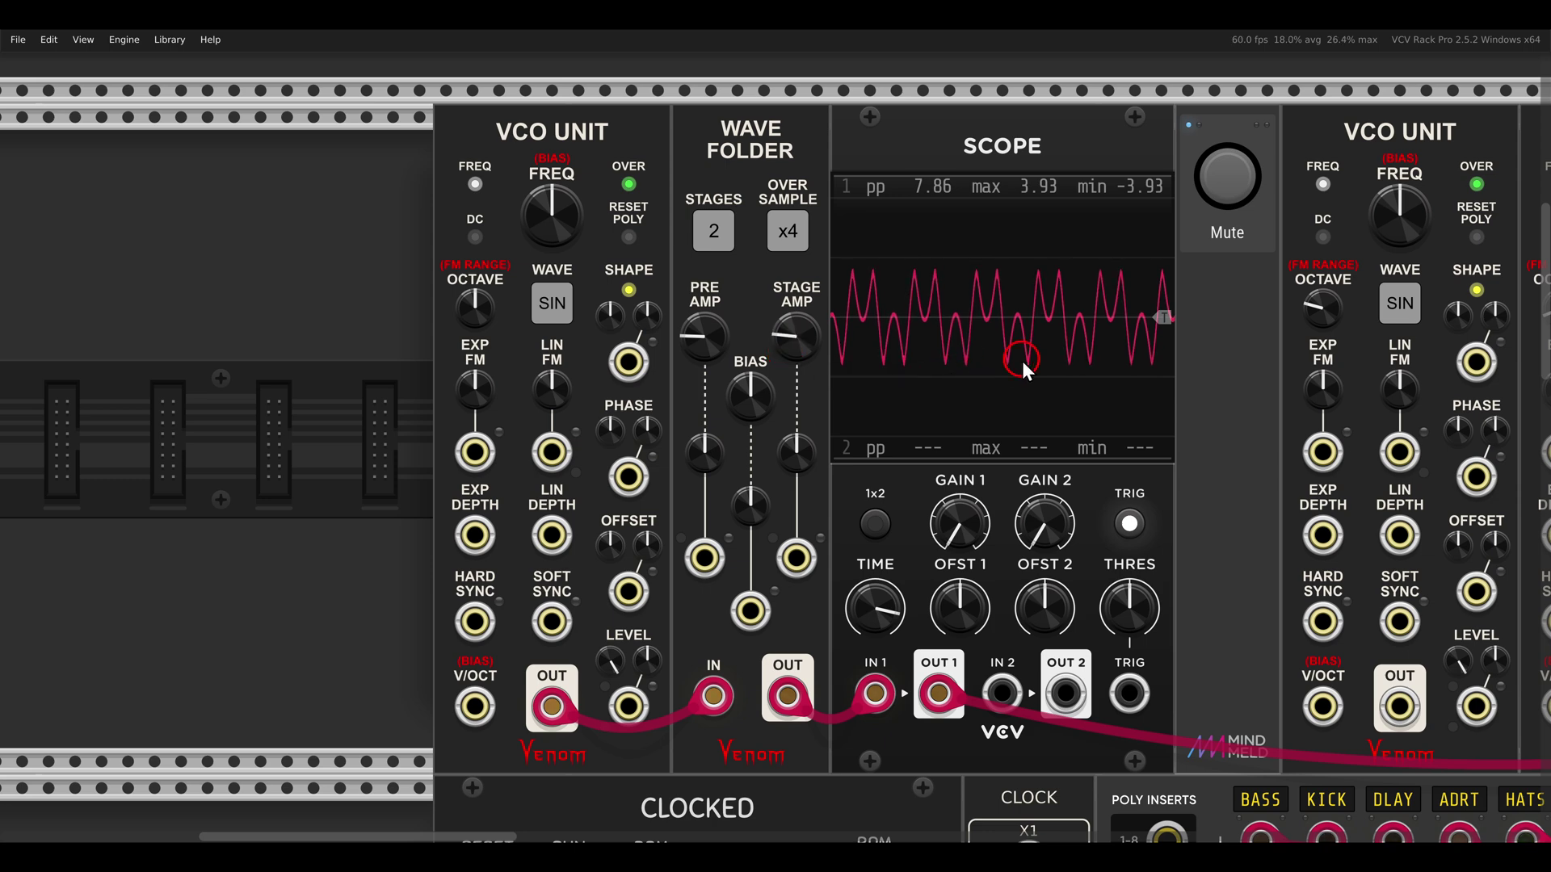
- Patch the sine VCO Unit beside Mute to the Wave Folder's Pre Amp CV, enable Bipolar VCA (ring mod), and raise the CV amount and Pre Amp
left_click_drag(1021, 361, 881, 342)
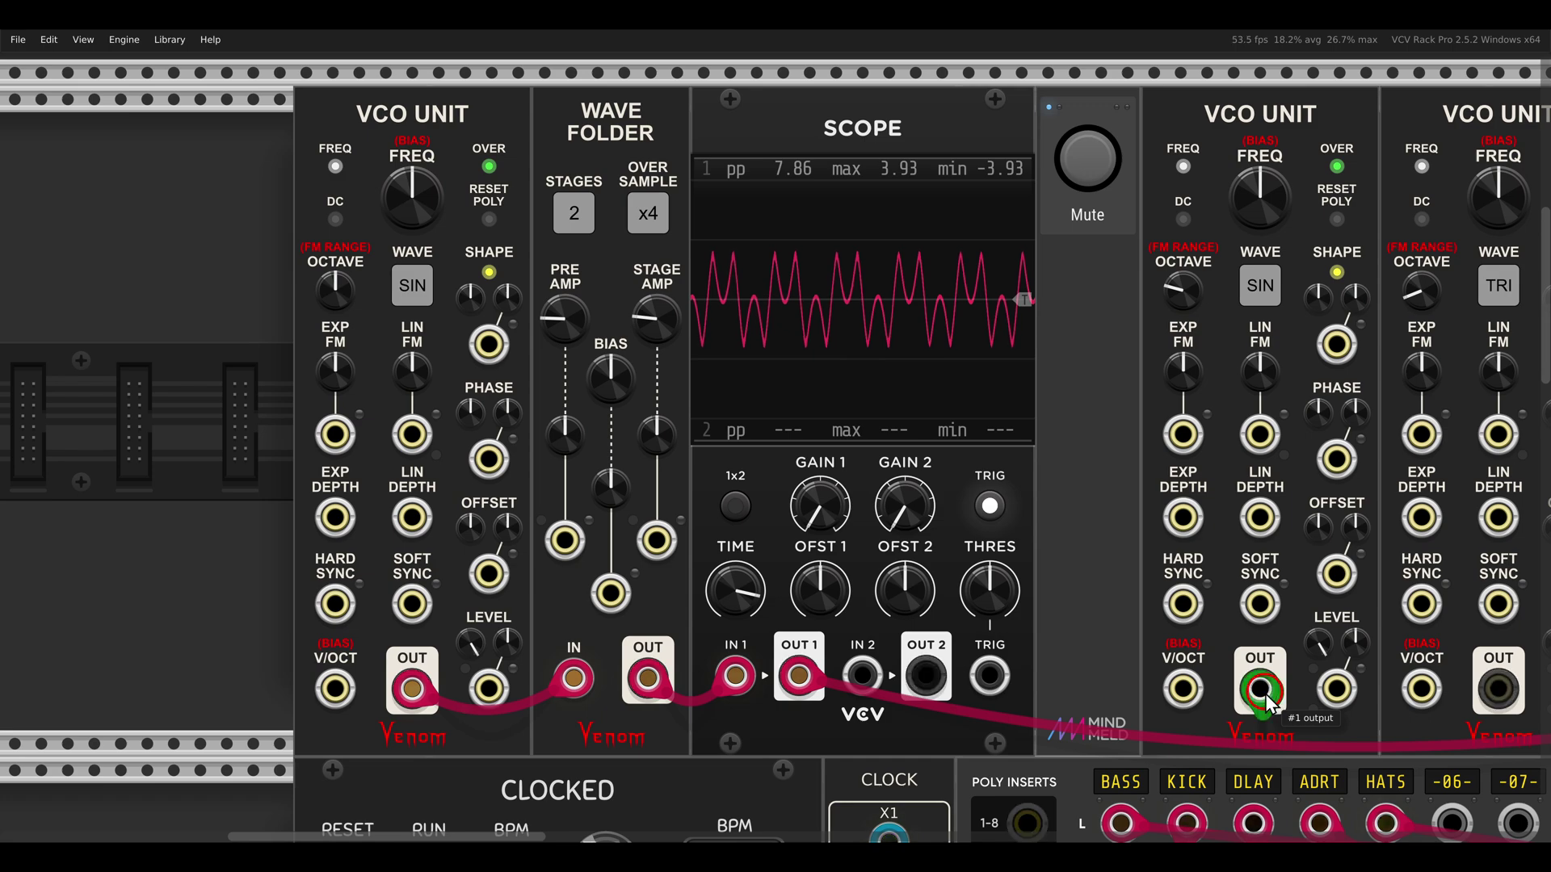
left_click_drag(1260, 688, 577, 540)
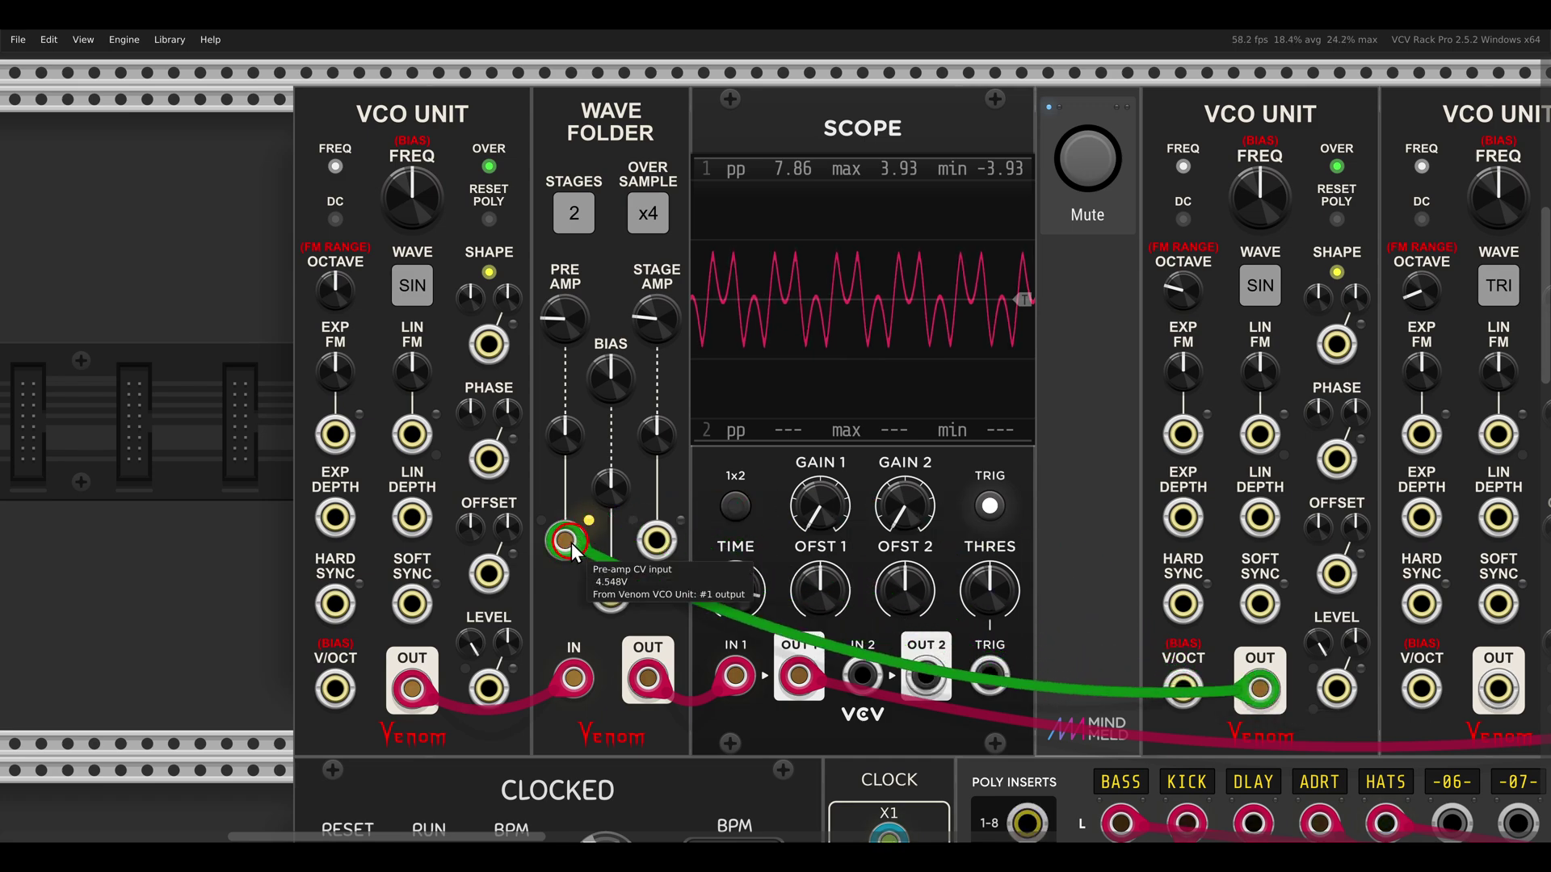
right_click(567, 546)
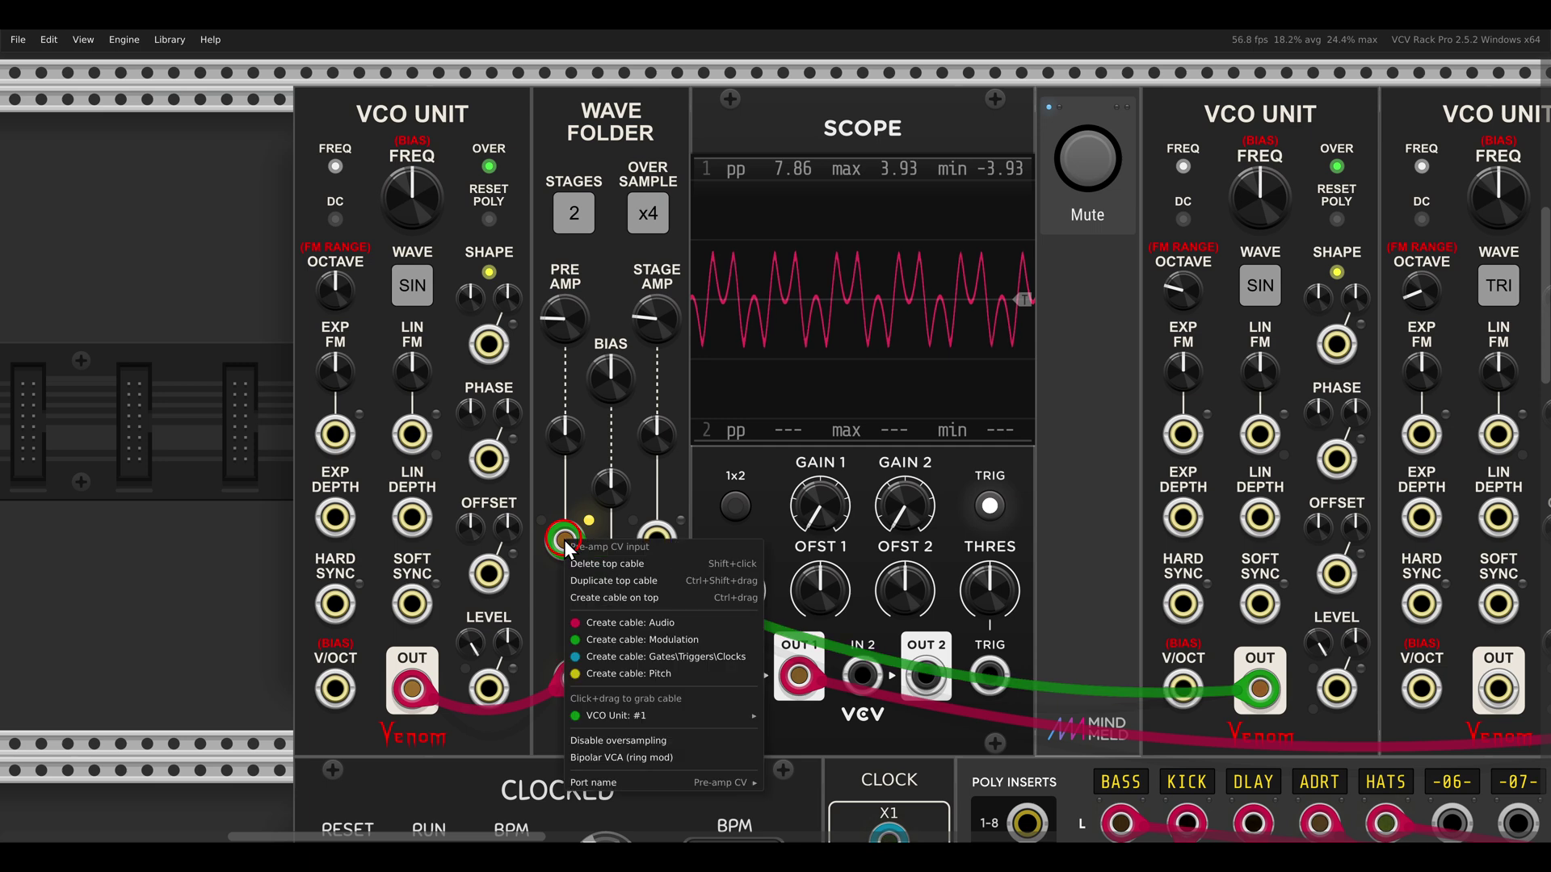
left_click(646, 759)
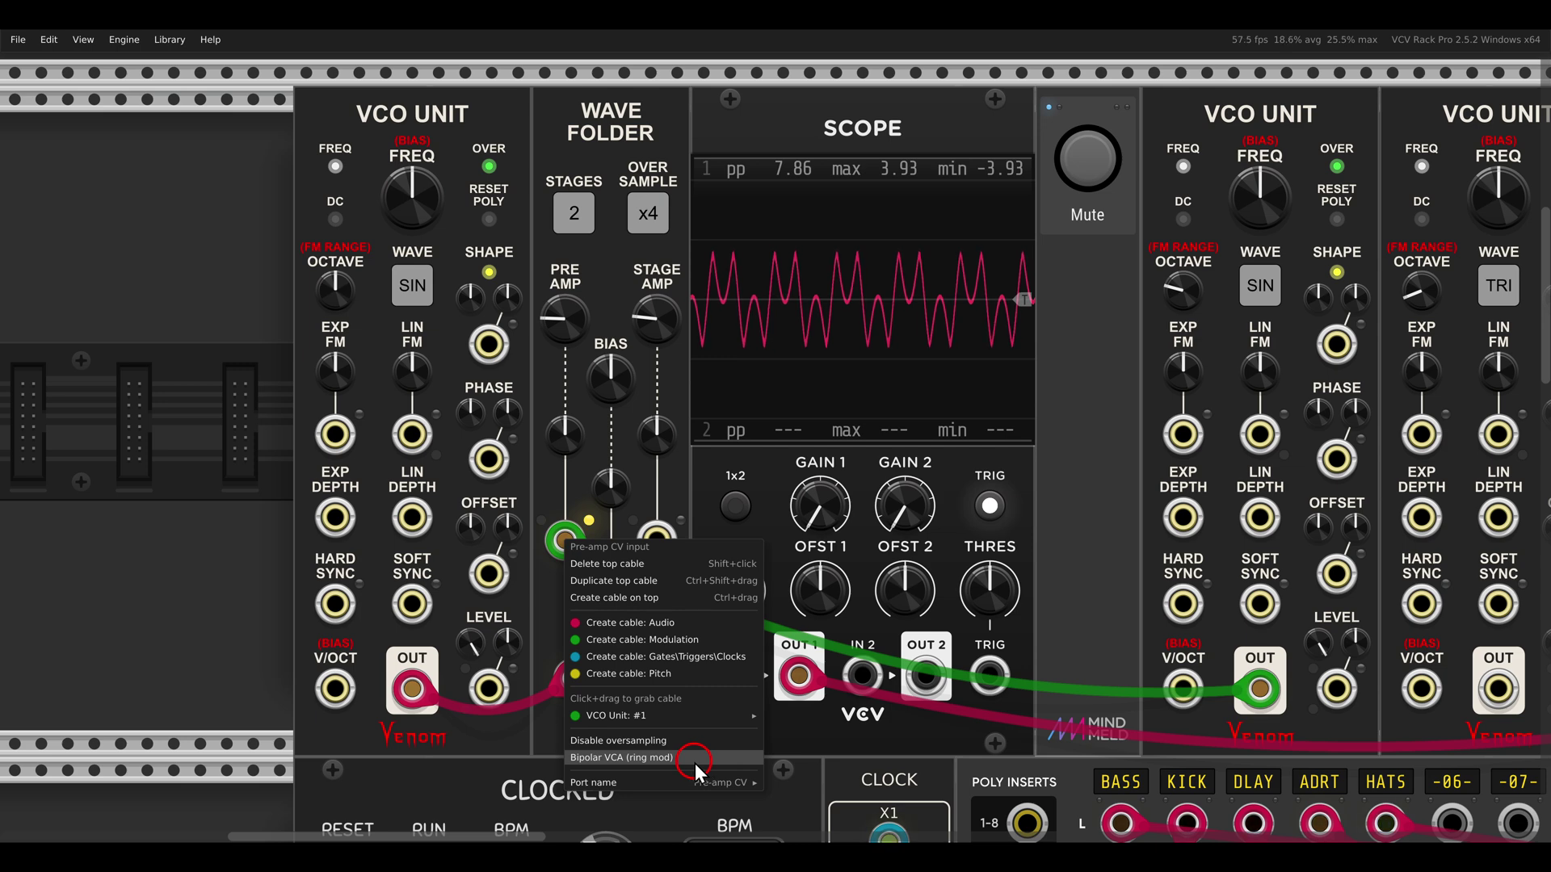
left_click(556, 502)
left_click_drag(566, 447, 533, 405)
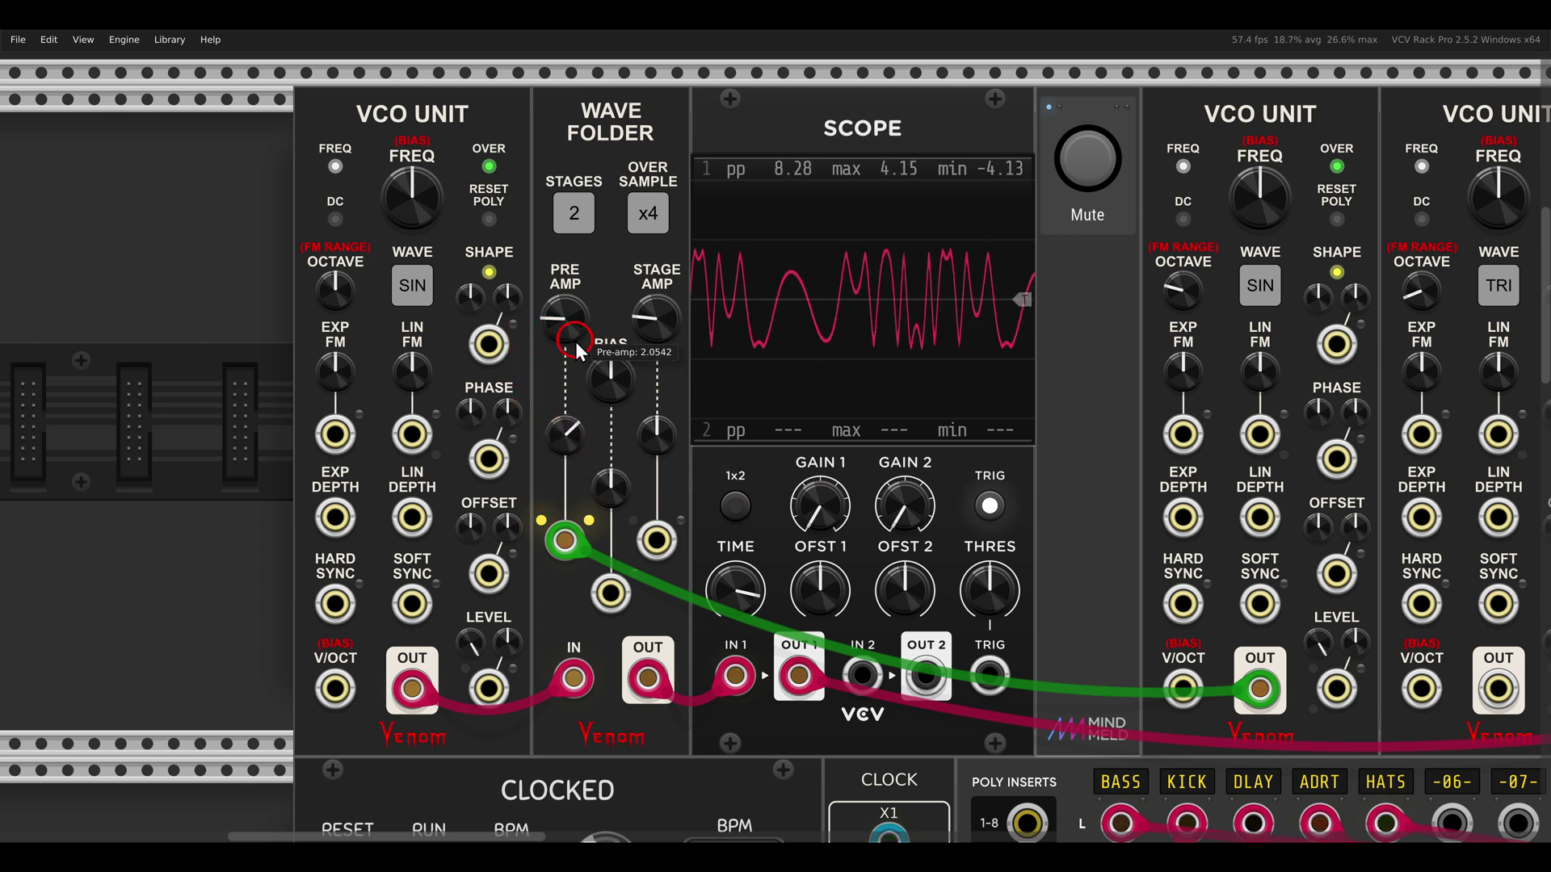
left_click_drag(570, 313, 556, 420)
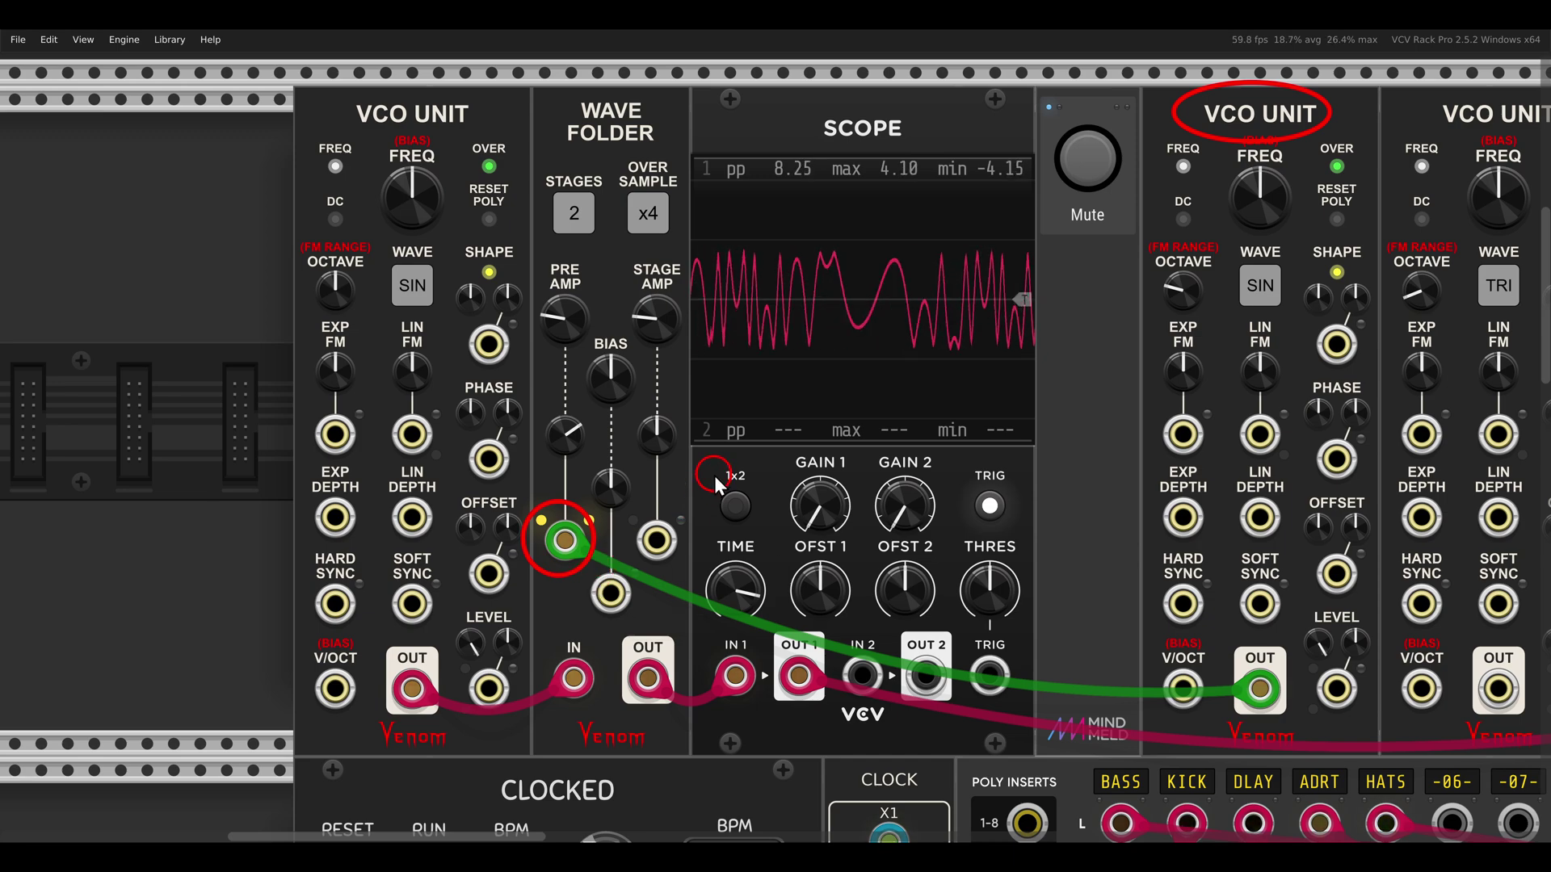
- Patch the triangle VCO Unit's output to the Wave Folder's Bias CV input and raise the Bias CV amount to about 55%
scroll(889, 460, "right", 3)
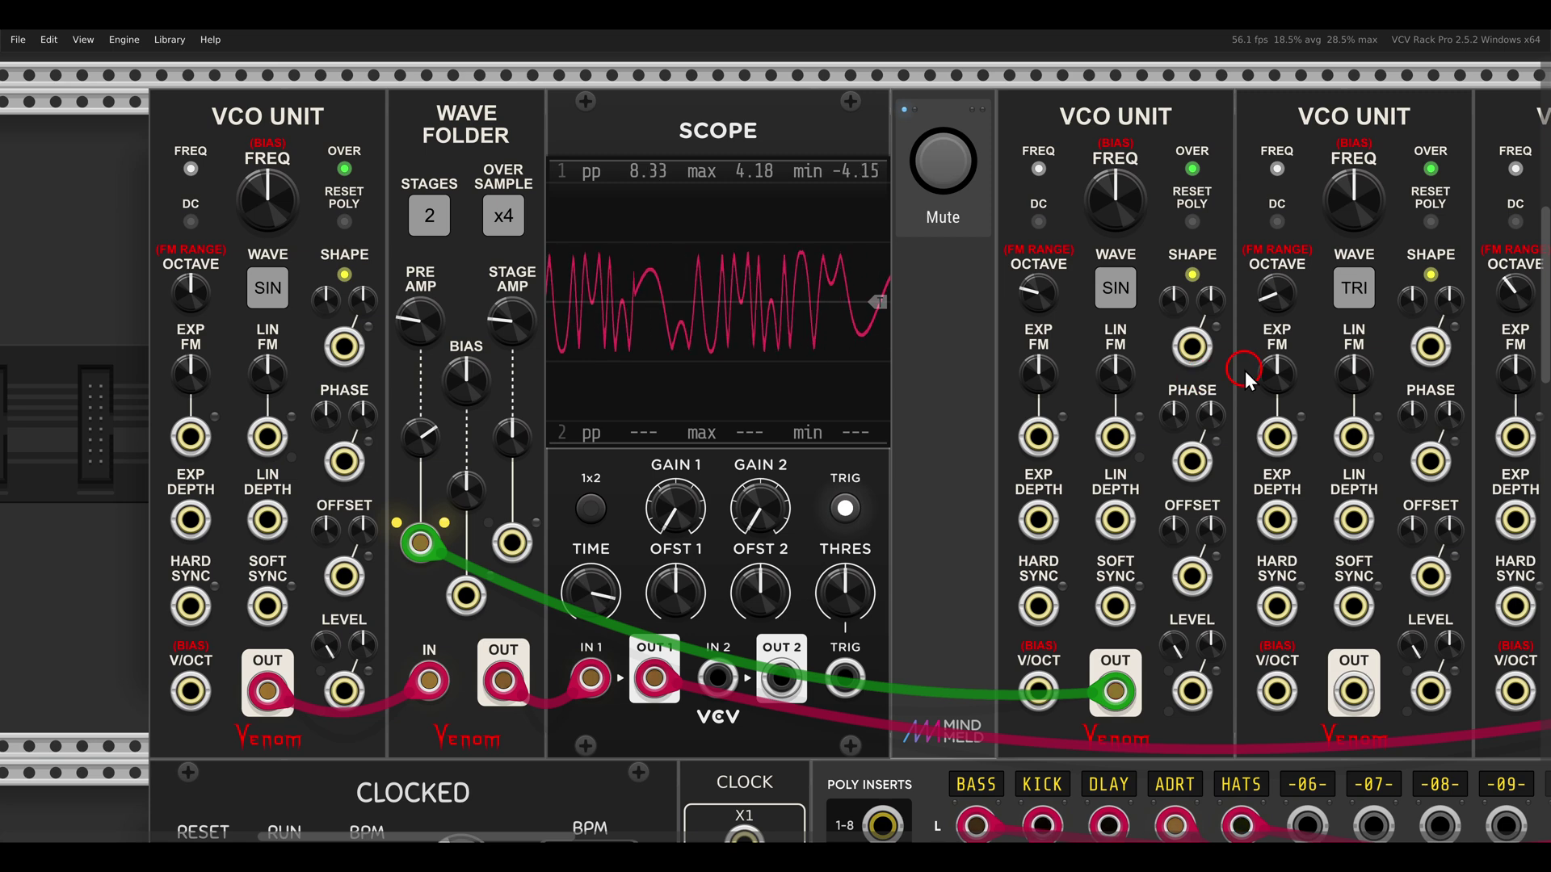
left_click_drag(1340, 664, 491, 593)
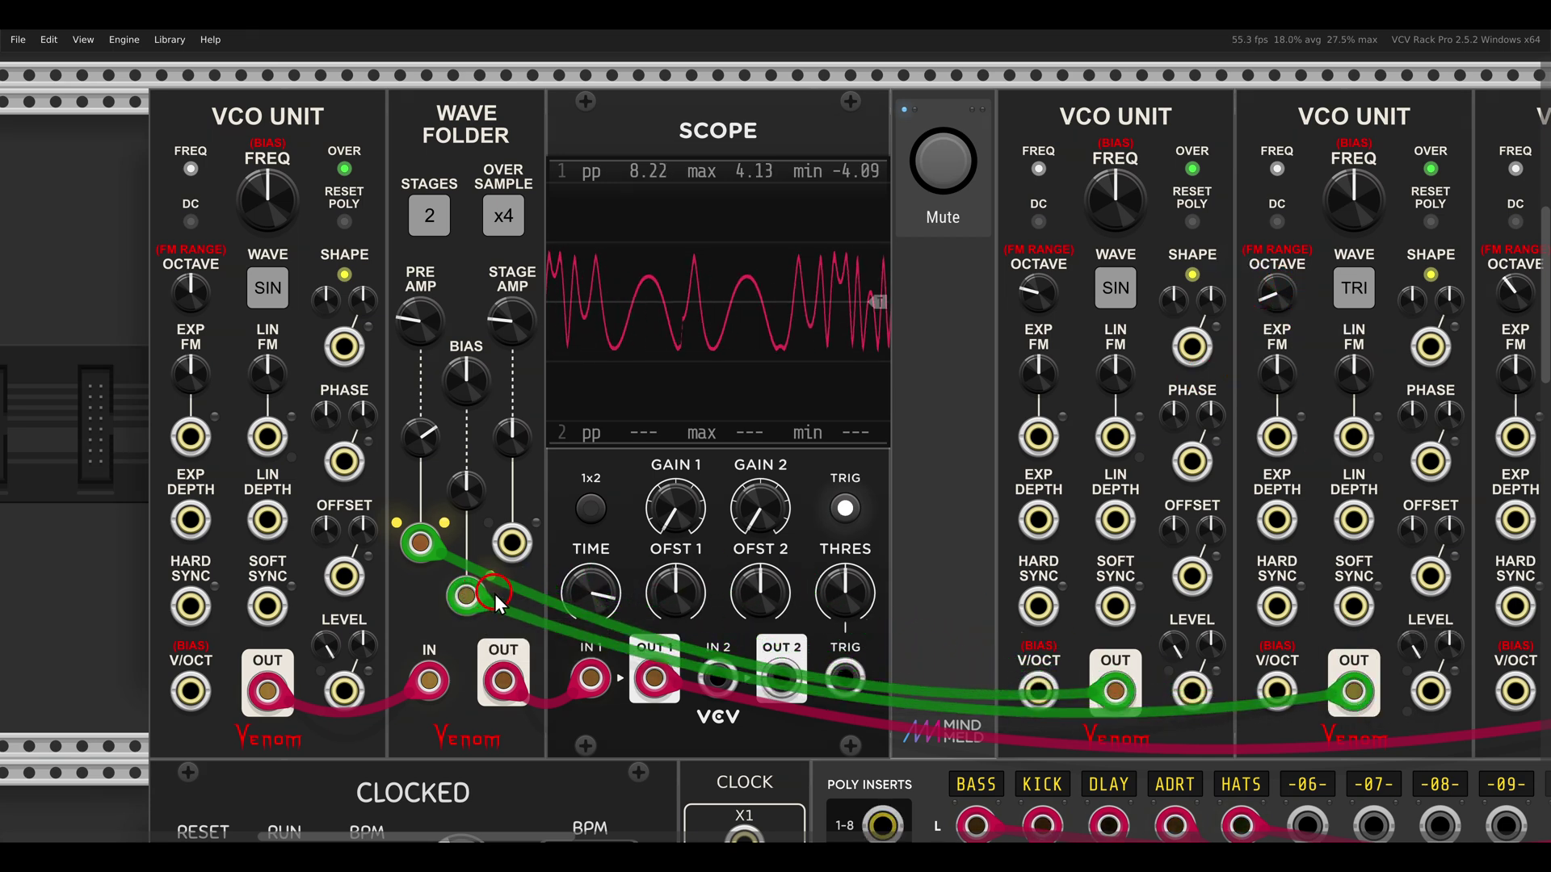
left_click_drag(462, 498, 439, 456)
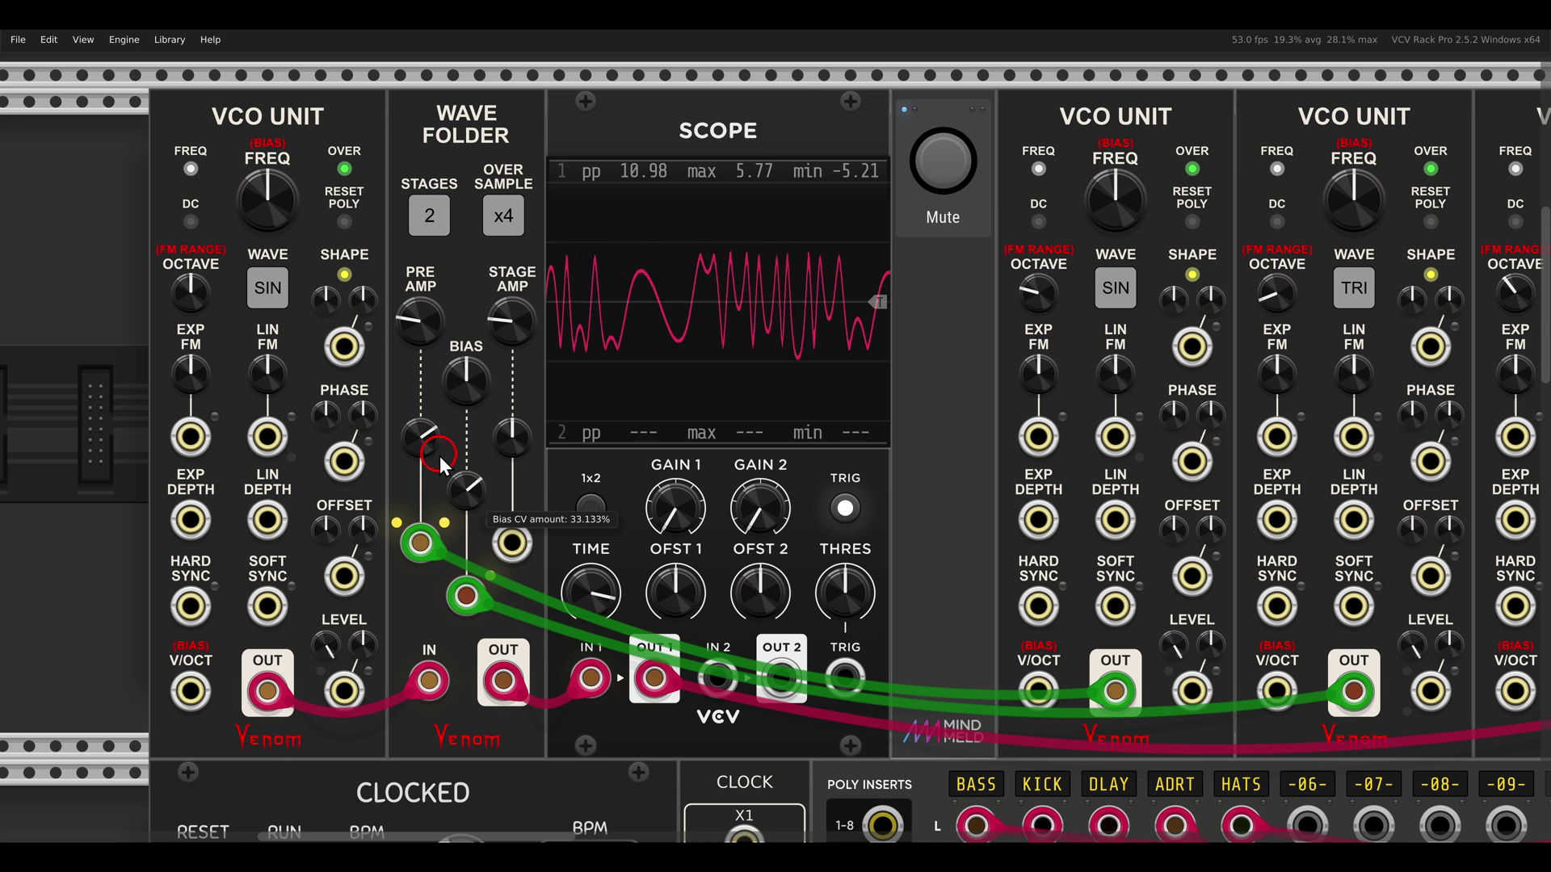
left_click_drag(491, 559, 425, 420)
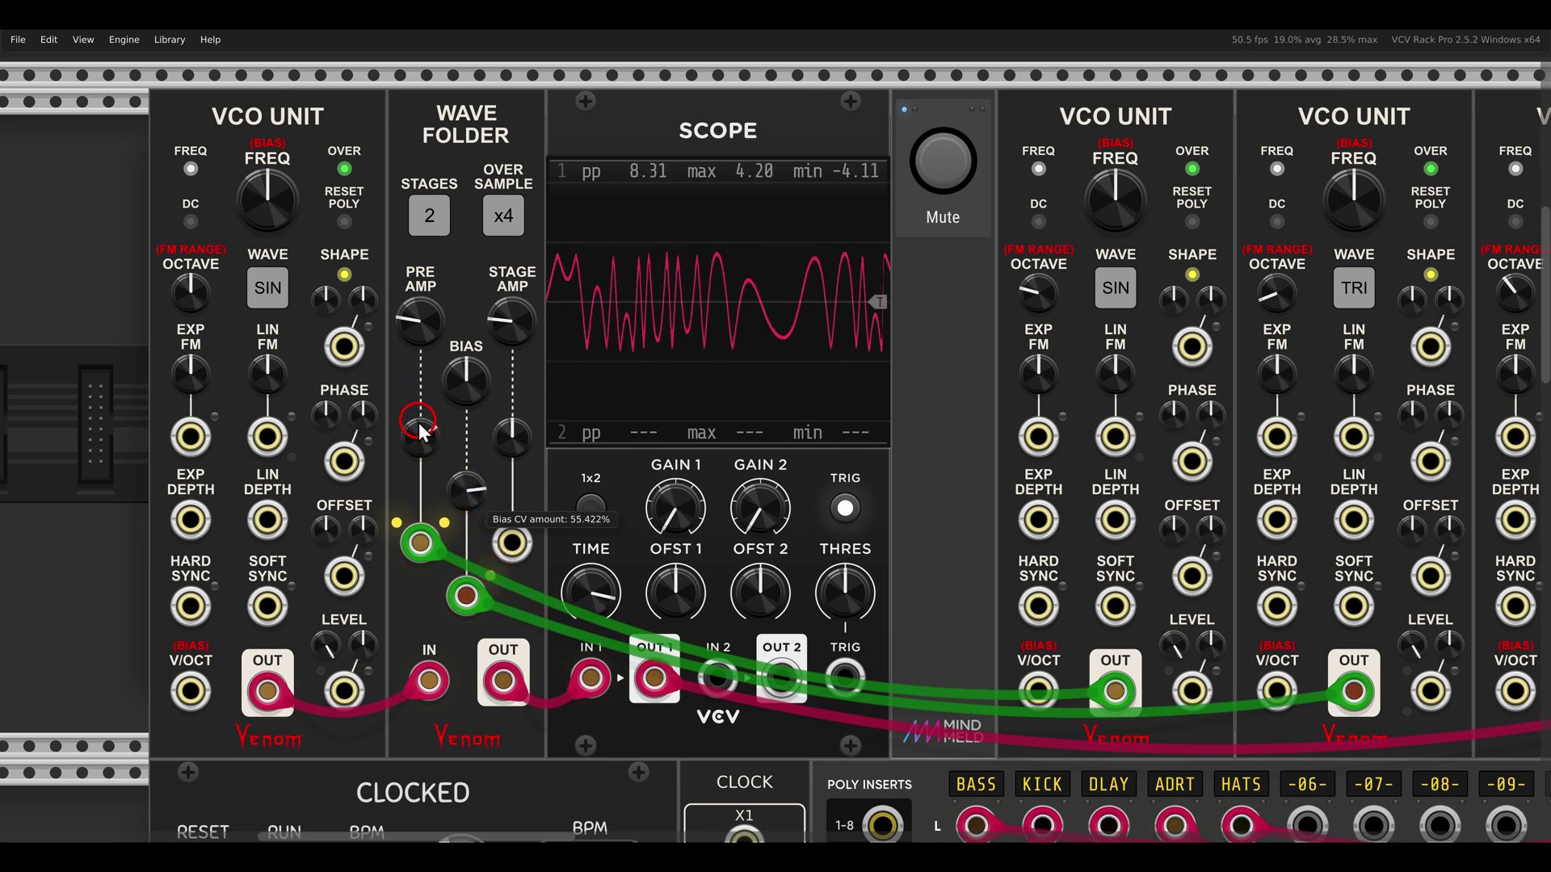
- Patch the last sine VCO Unit to the Wave Folder's Stage Amp CV input, enable Bipolar VCA (ring mod), and raise the Stage Amp CV amount
scroll(812, 518, "right", 4)
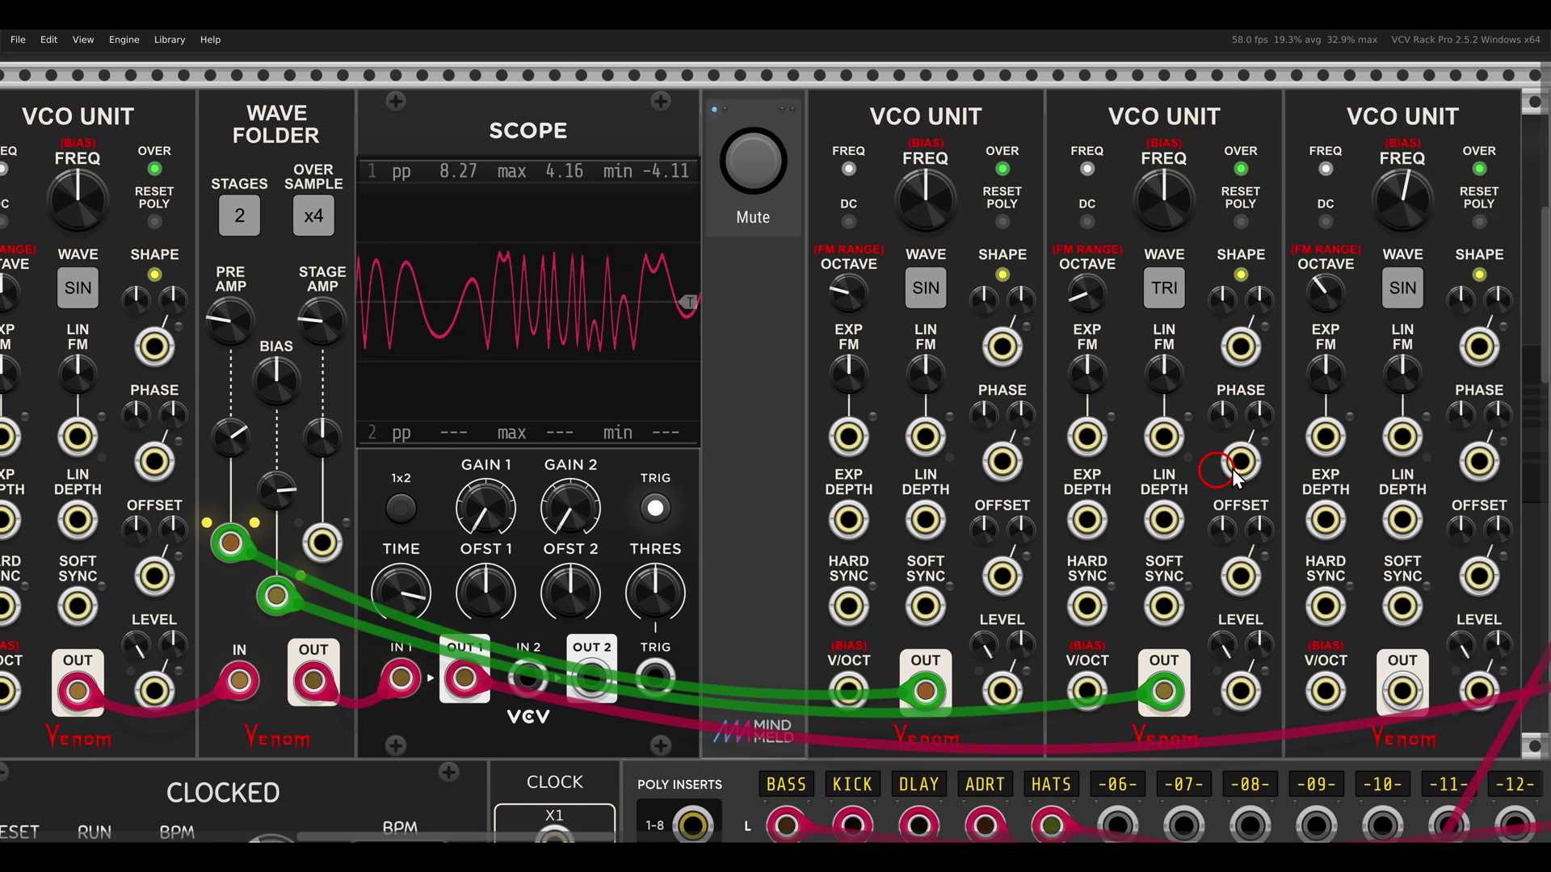
left_click_drag(1399, 687, 334, 549)
right_click(326, 546)
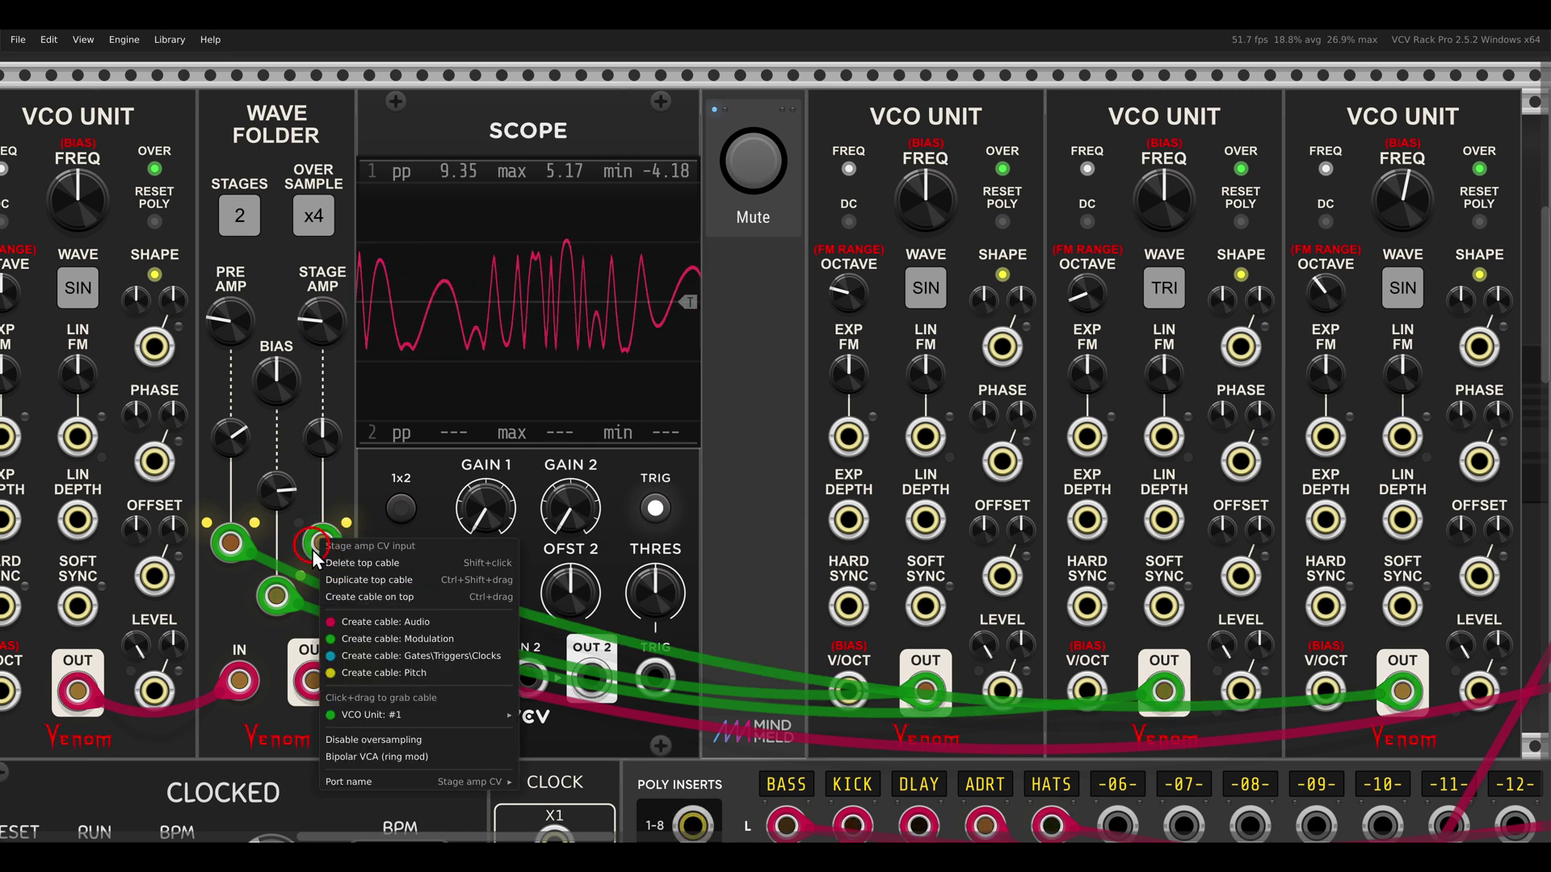
left_click(443, 744)
left_click(446, 758)
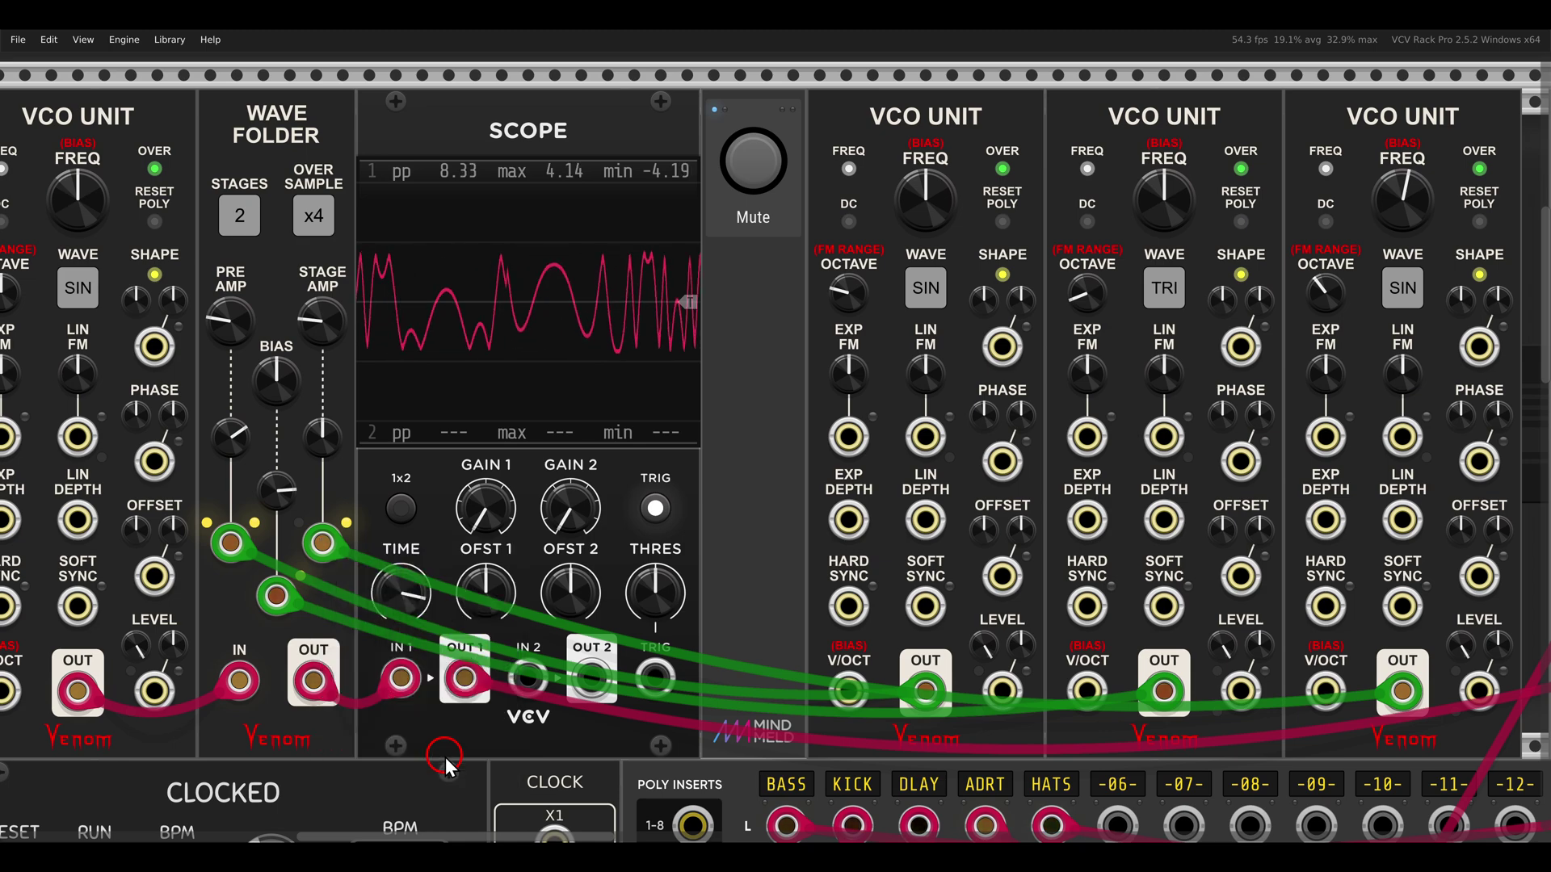
mouse_move(320, 463)
left_mouse_down()
mouse_move(288, 390)
mouse_move(279, 428)
mouse_move(283, 380)
mouse_move(282, 420)
left_mouse_up()
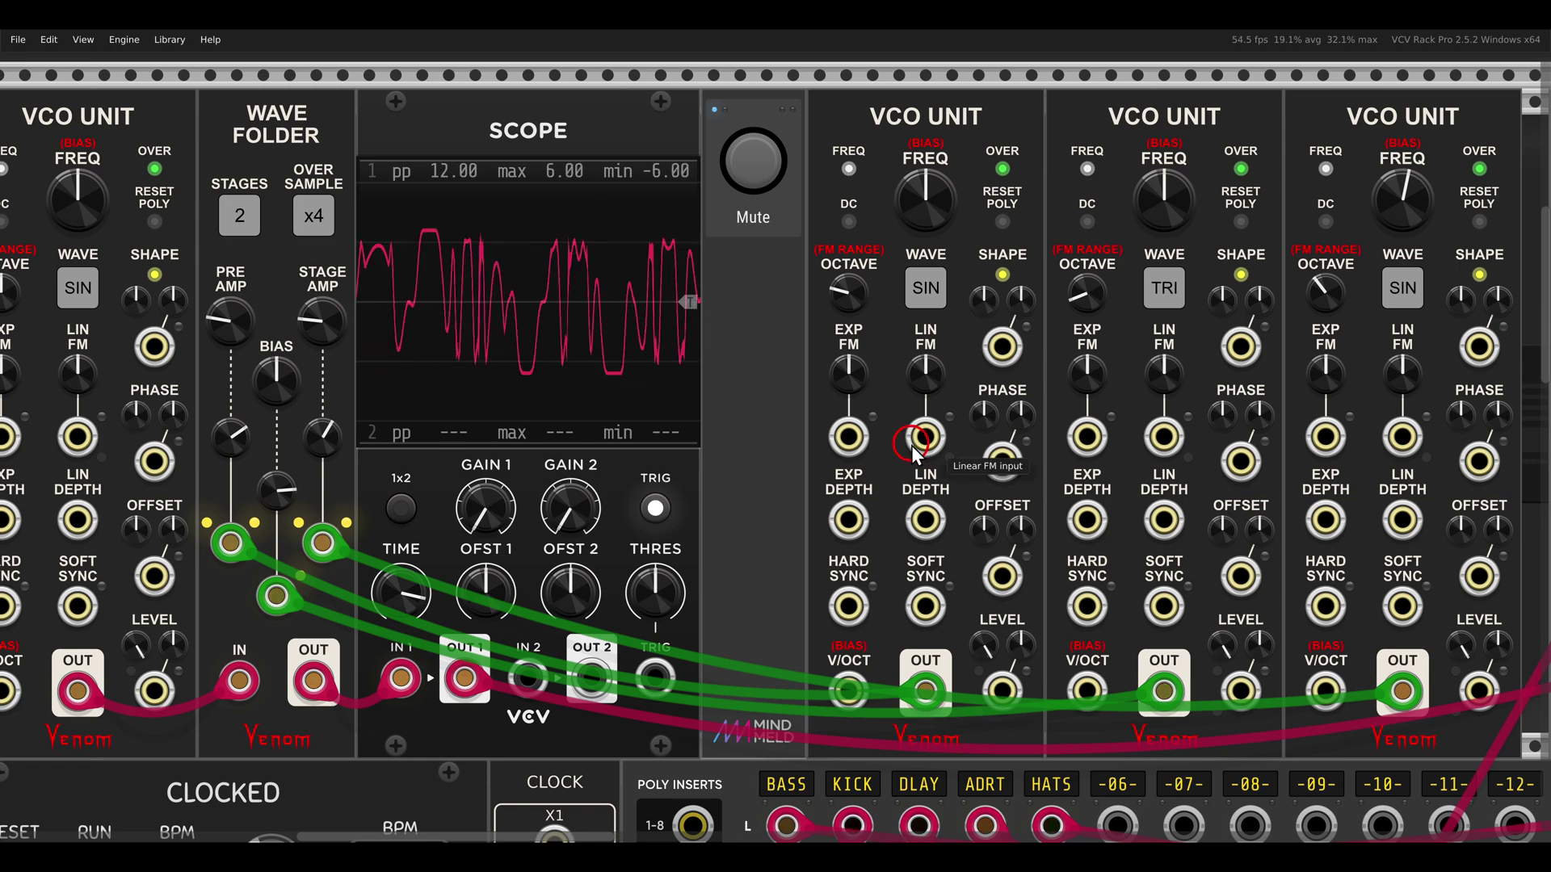
- Examine the first voice's Oppressor, Electric Ensemble and Filter chain, along with the Octet Seq. that triggers its ADSR EG
scroll(887, 407, "down", 2)
left_click_drag(1167, 430, 536, 424)
left_click(924, 523)
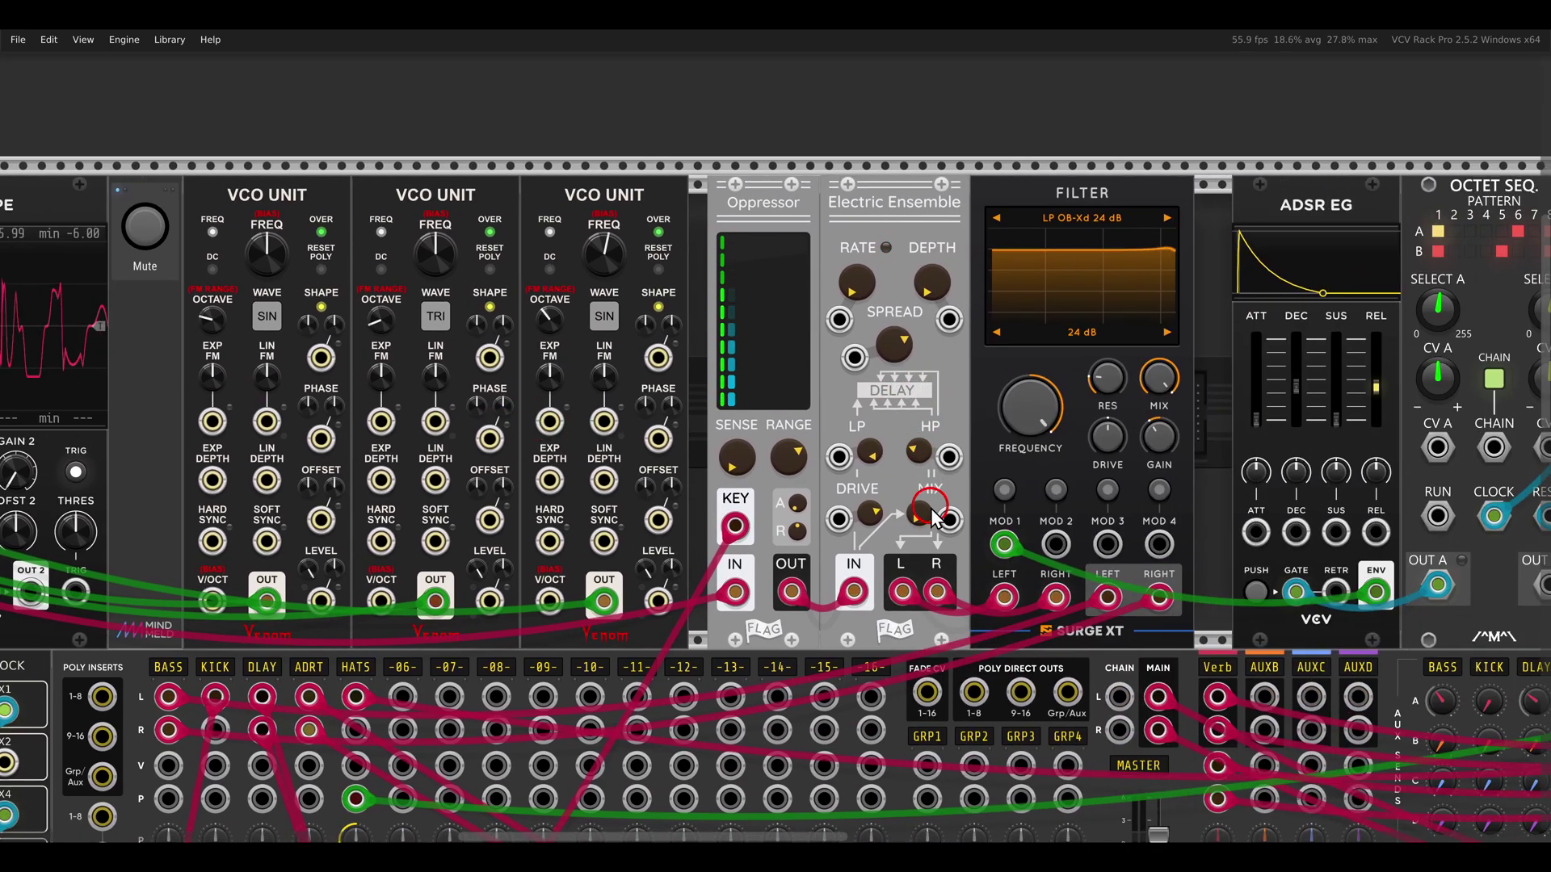
left_click_drag(926, 523, 891, 441)
left_click(872, 448)
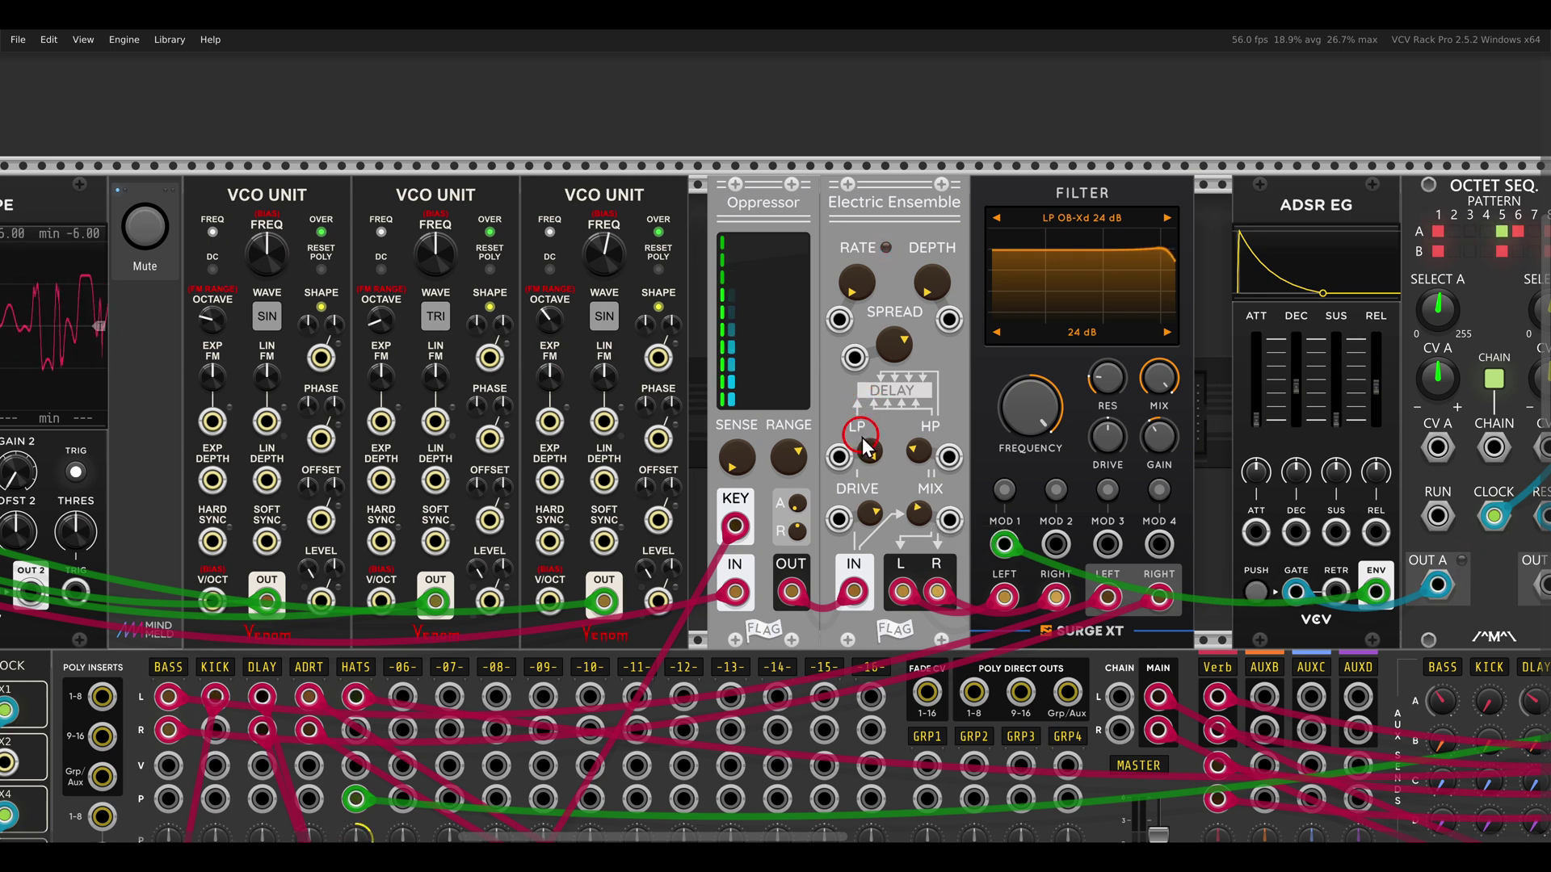
left_click_drag(1094, 452, 856, 450)
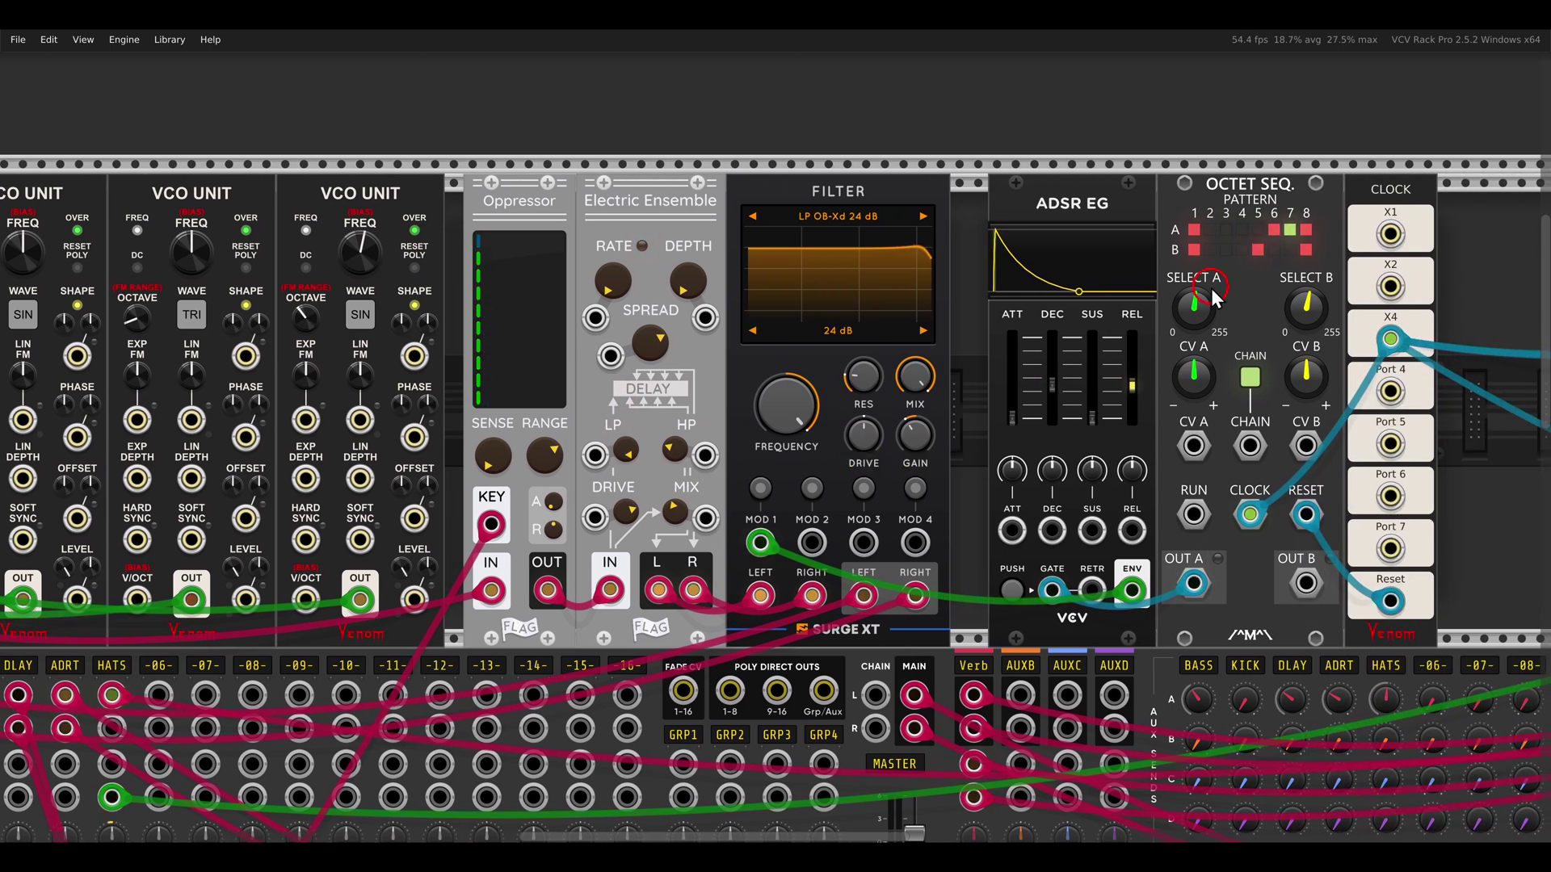
left_click(1189, 182)
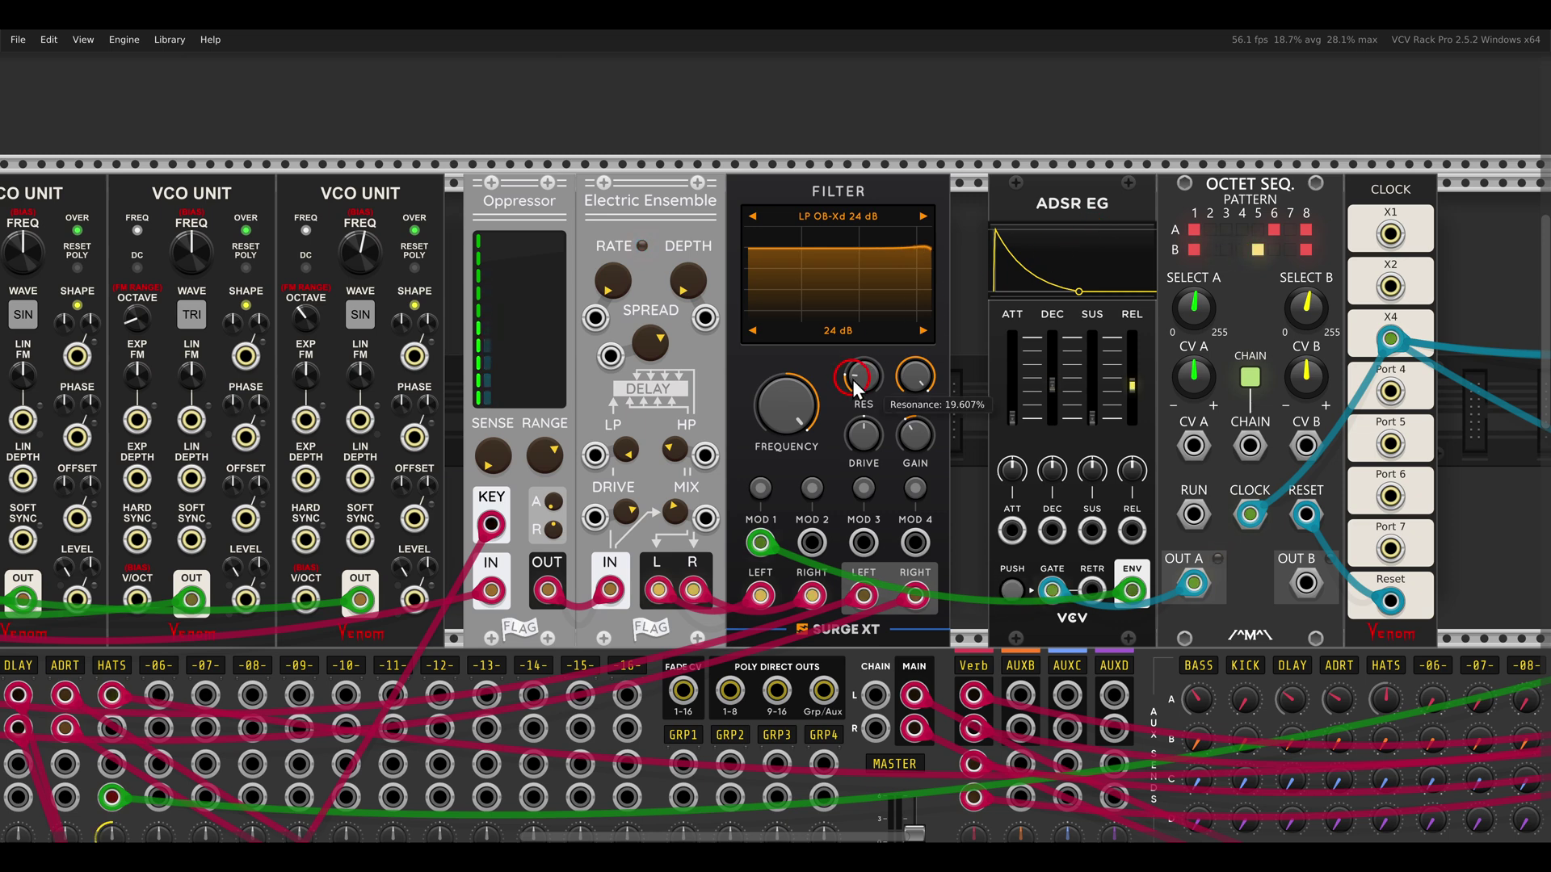
- Lower the first voice's Surge XT Filter frequency to about 774 Hz
mouse_move(816, 415)
left_click_drag(816, 416, 819, 515)
mouse_move(796, 416)
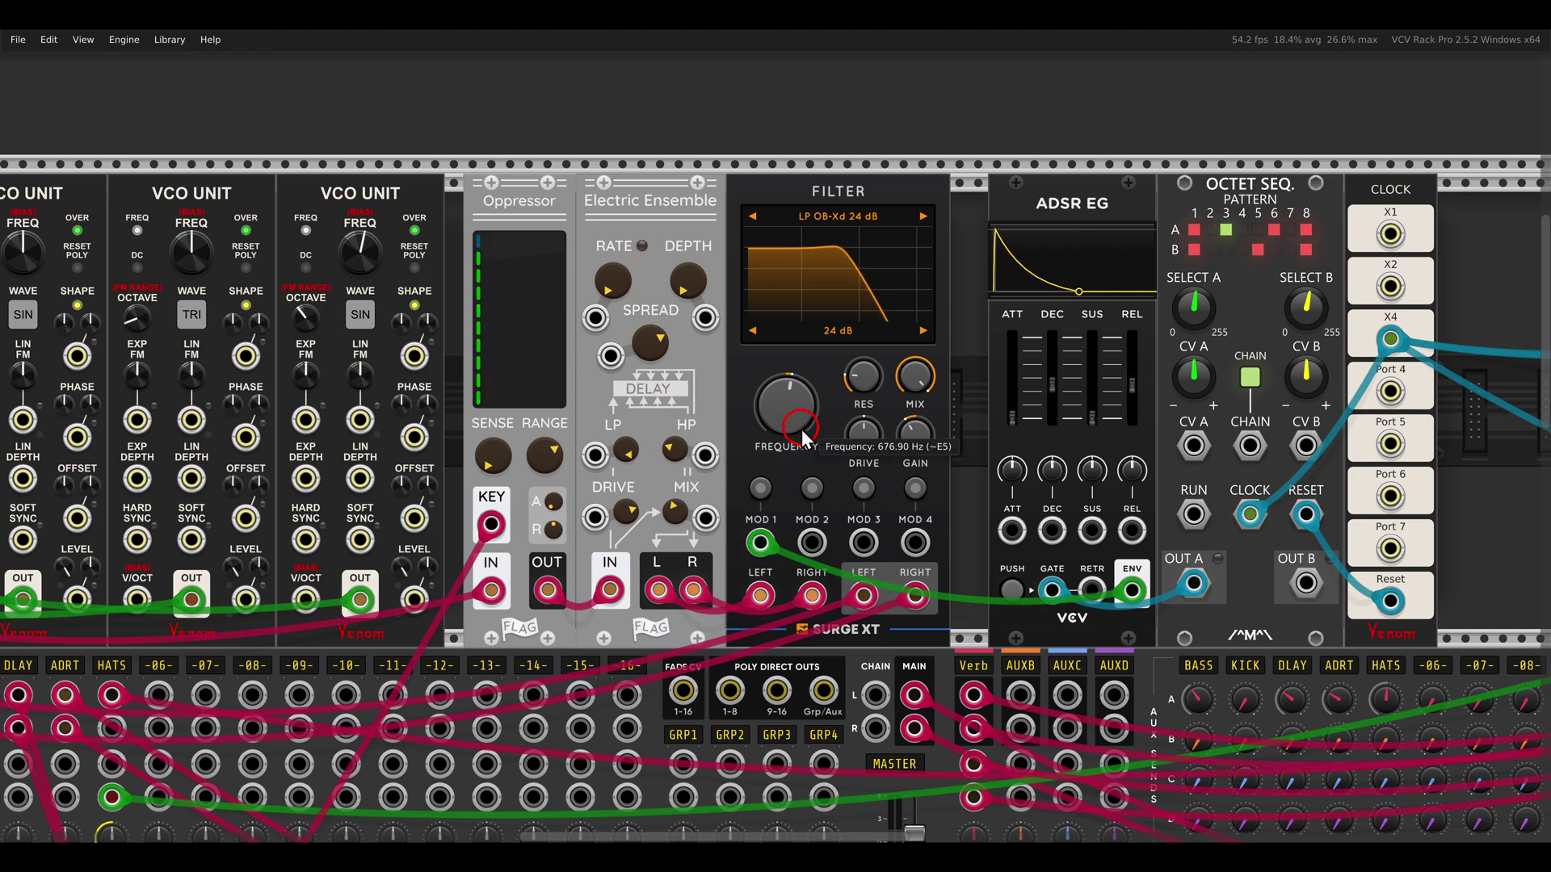
left_click_drag(799, 428, 797, 425)
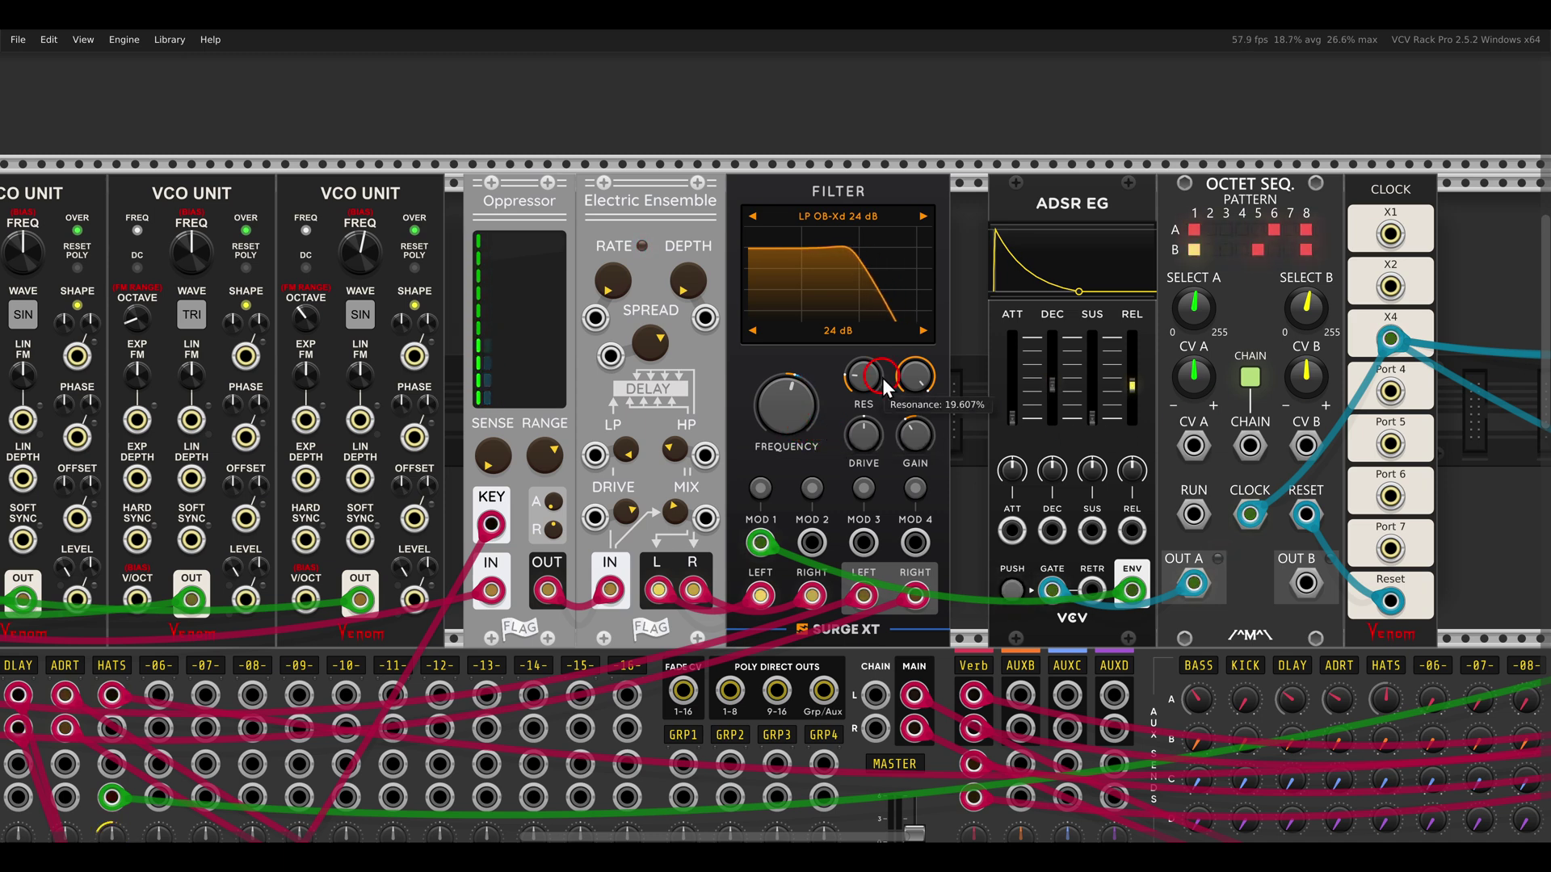
left_click_drag(784, 417, 773, 415)
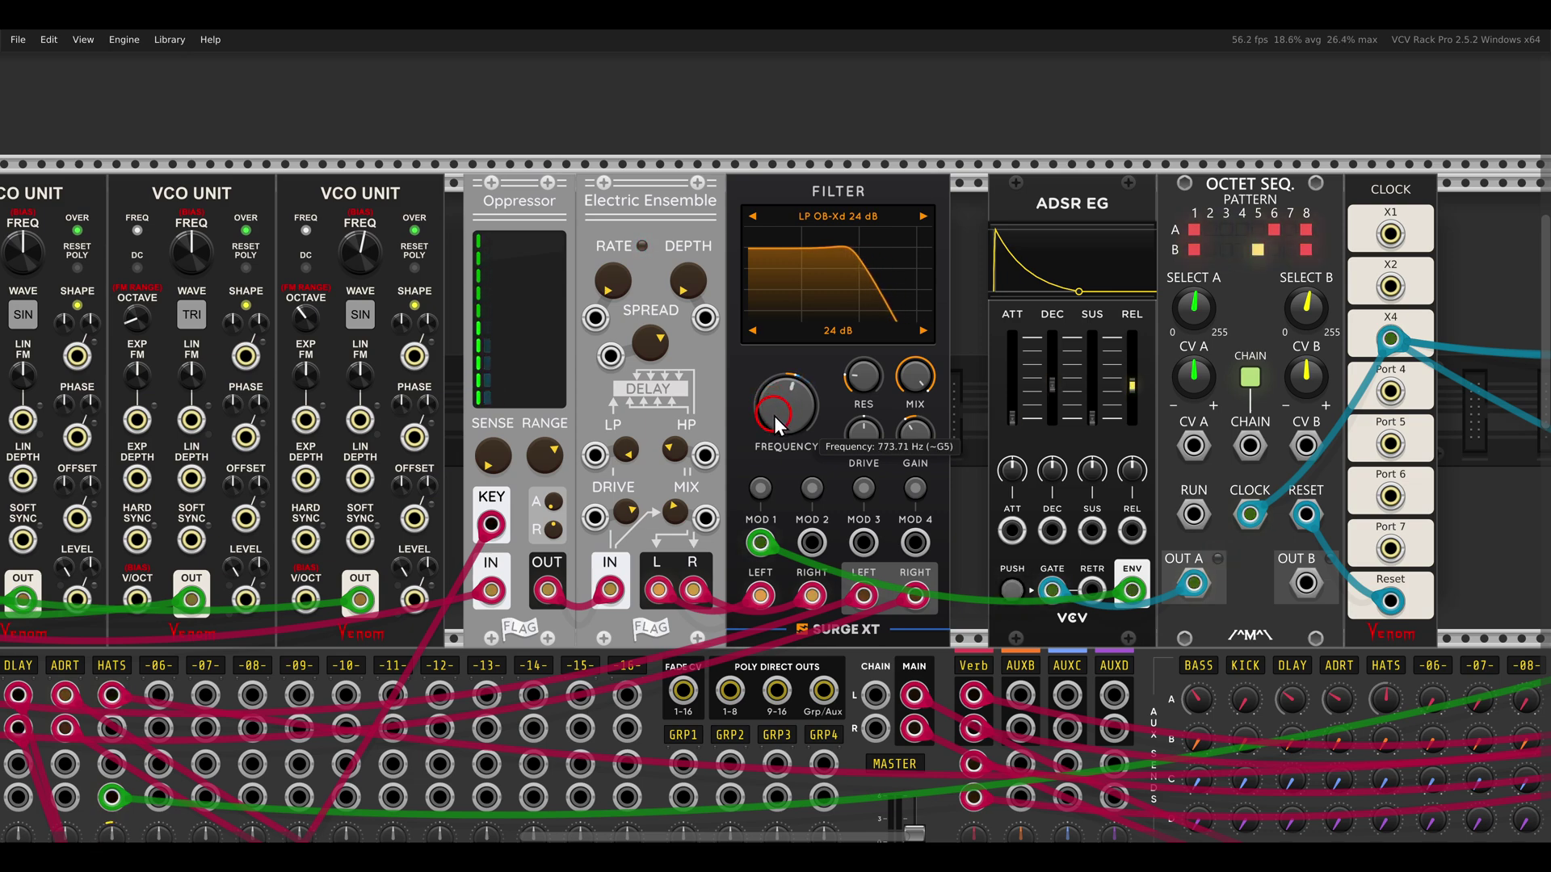
- Unmute the macro oscillator 2 voice that is triggered by the Nibble Seq. and feeds the Tap Dancer delay
left_click_drag(535, 549, 1045, 335)
left_click_drag(589, 540, 945, 199)
left_click(787, 501)
scroll(787, 501, "down", 5)
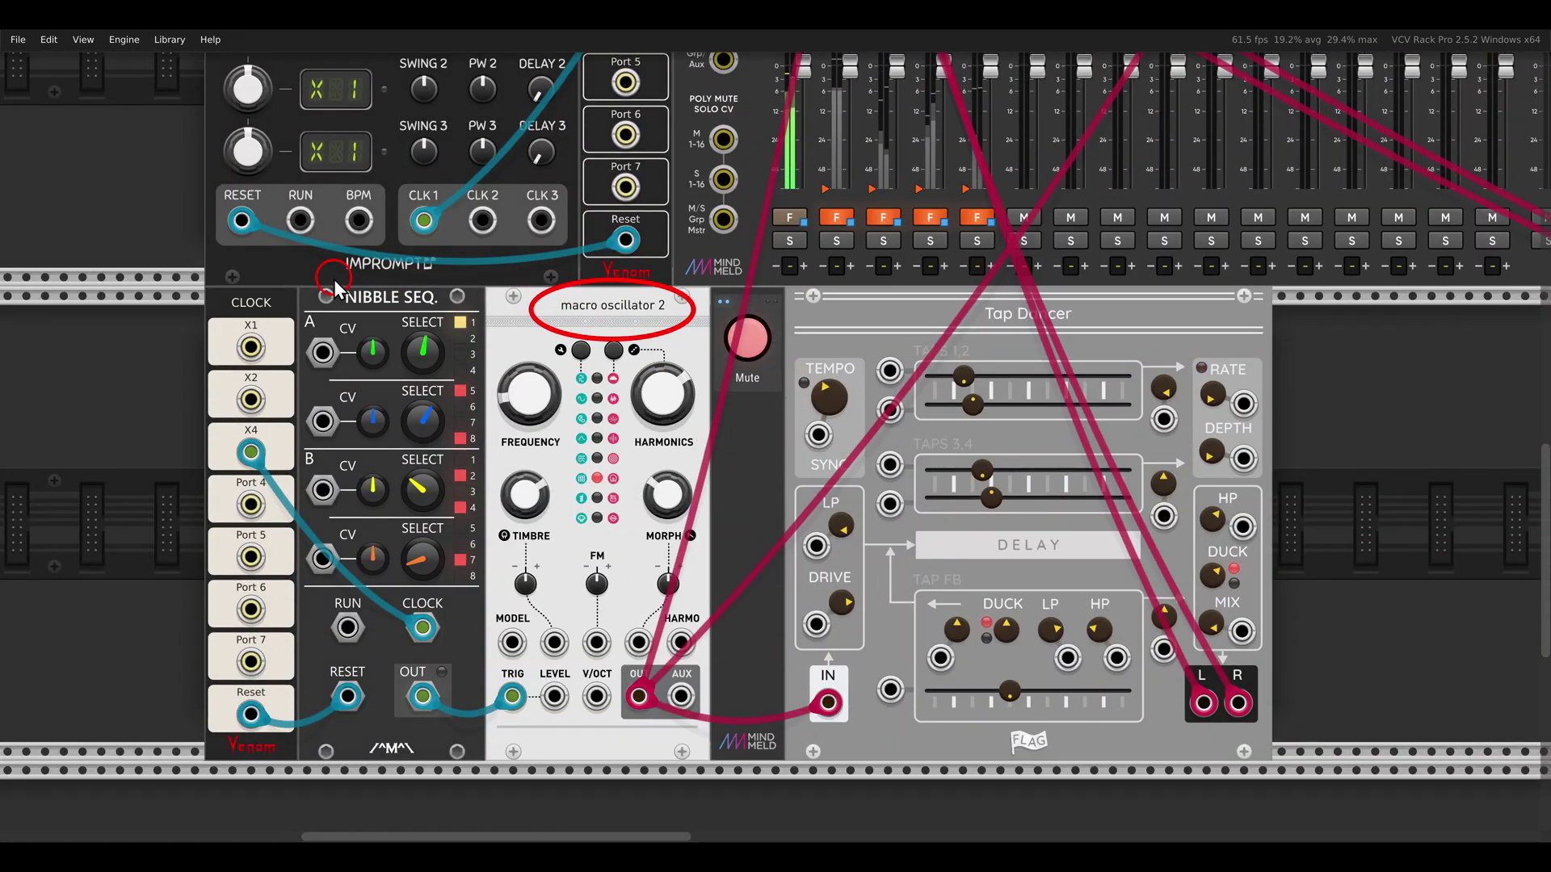
left_click(738, 344)
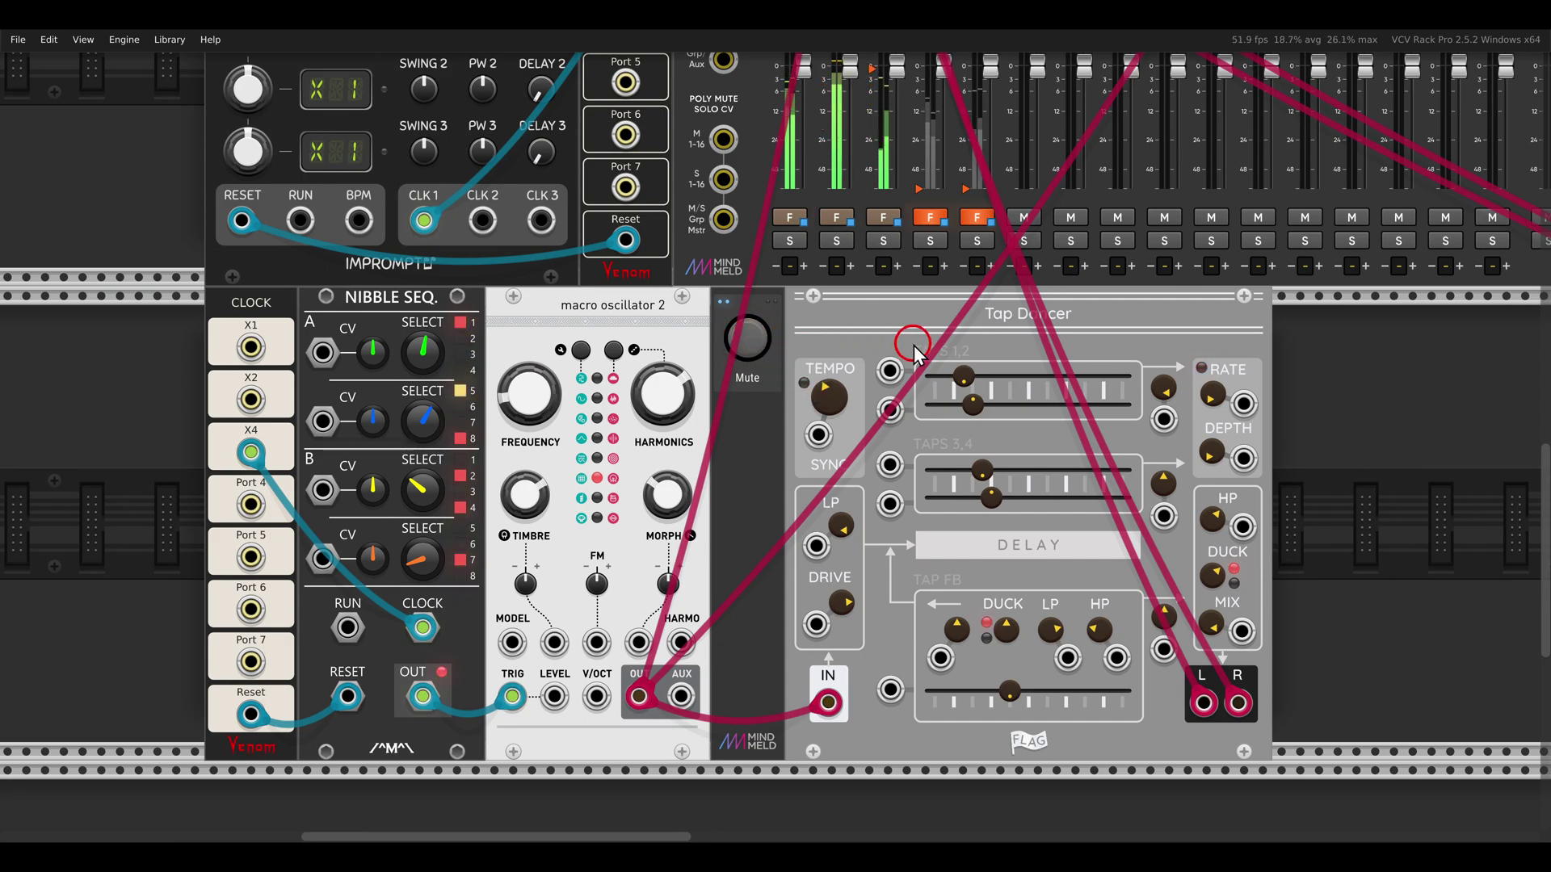
- Raise the Sense setting of the Oppressor in the first Wave Folder's voice
scroll(913, 346, "down", 4)
scroll(885, 473, "up", 2)
scroll(930, 414, "up", 3)
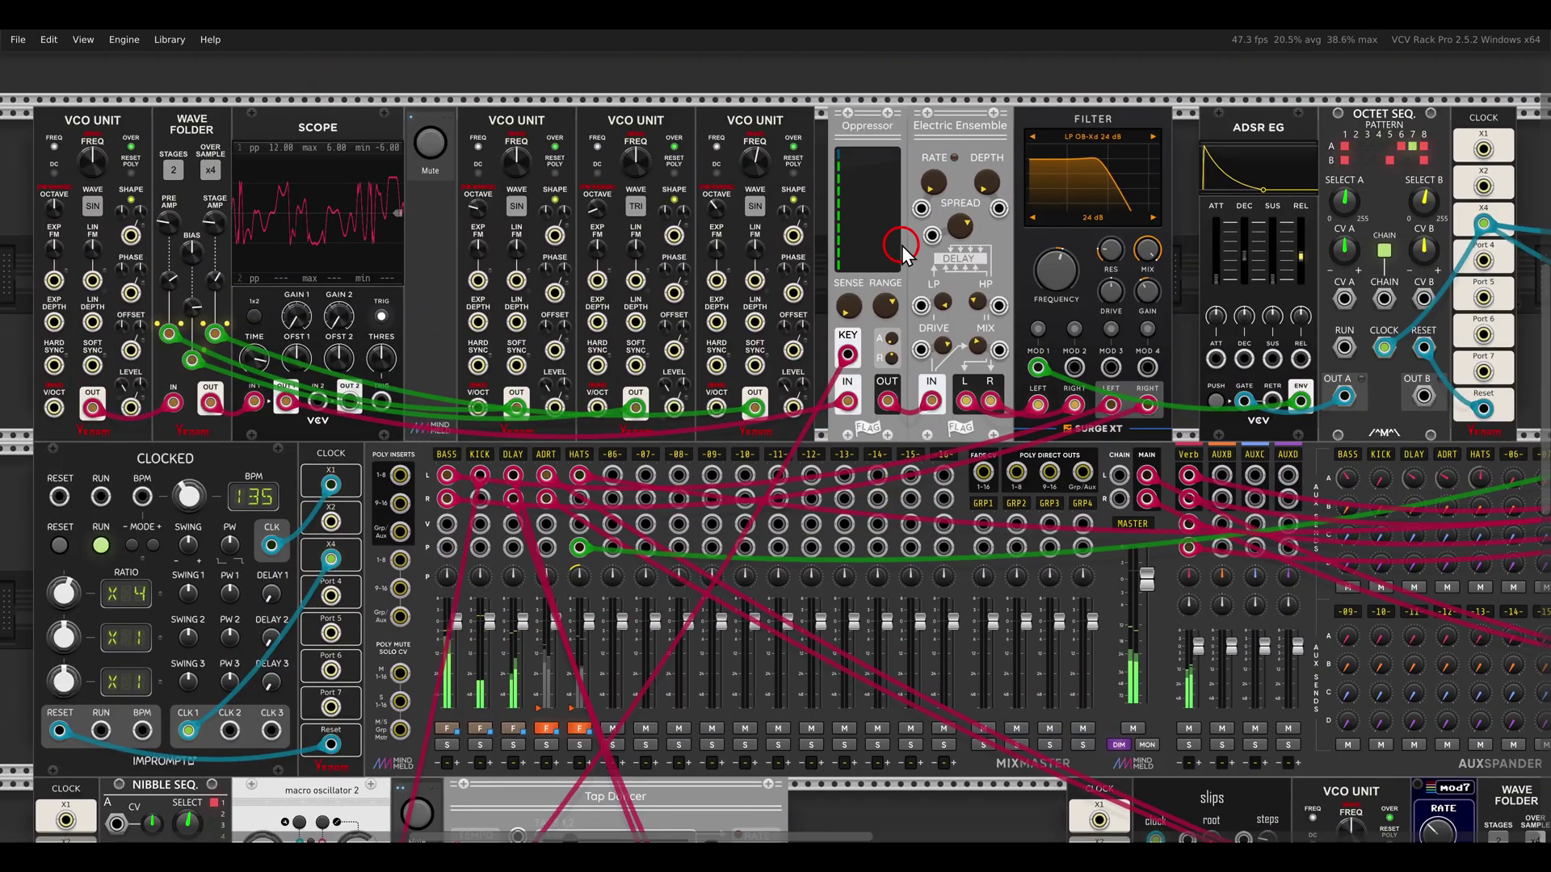
scroll(902, 245, "up", 6)
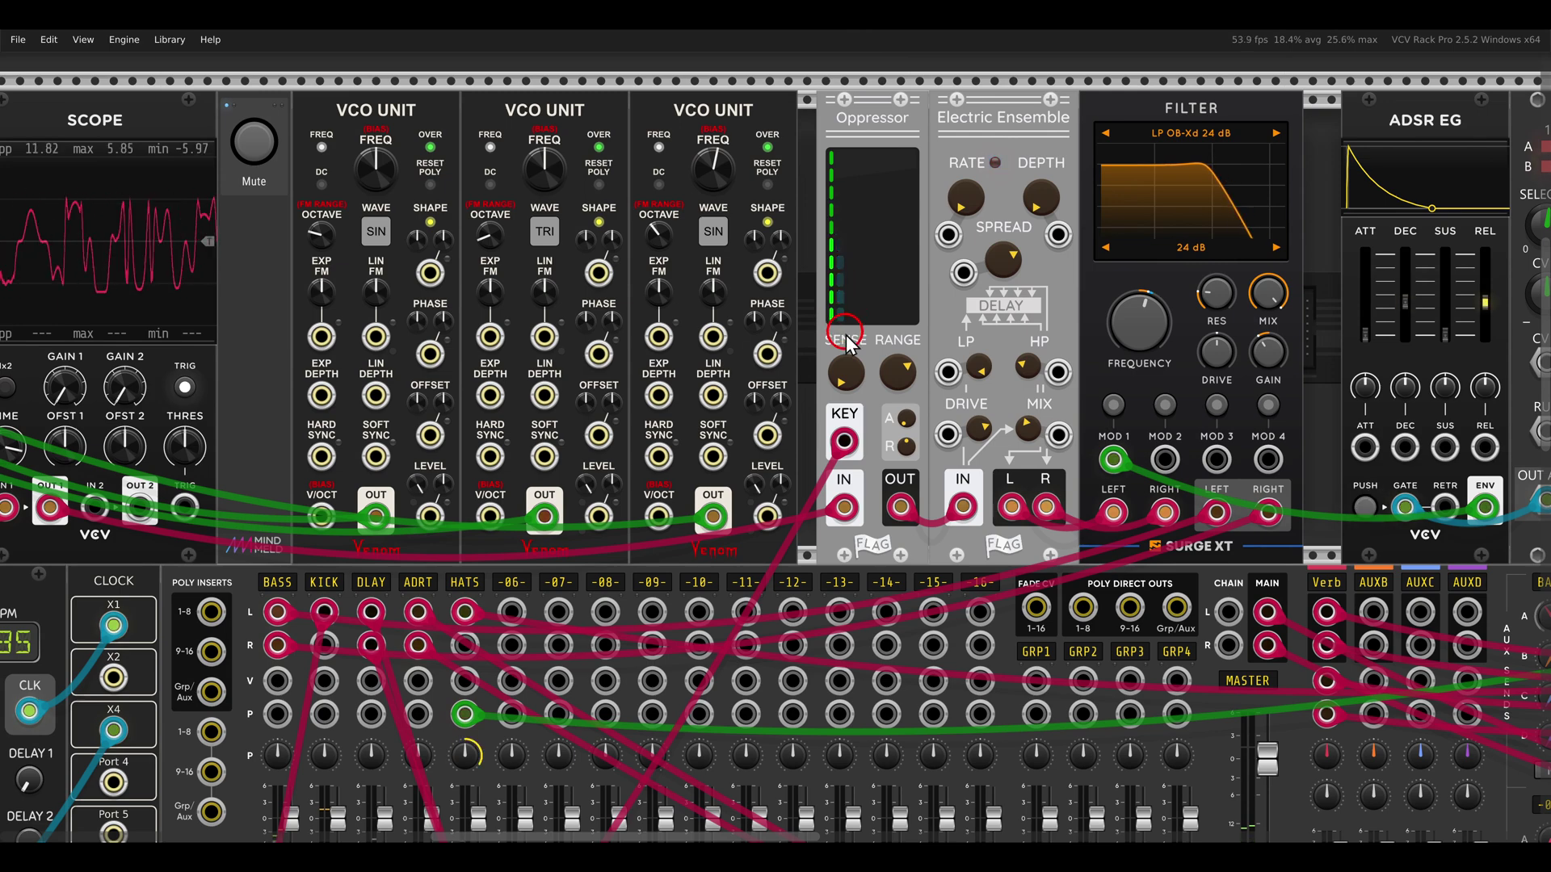
mouse_move(847, 371)
left_click_drag(846, 371, 788, 174)
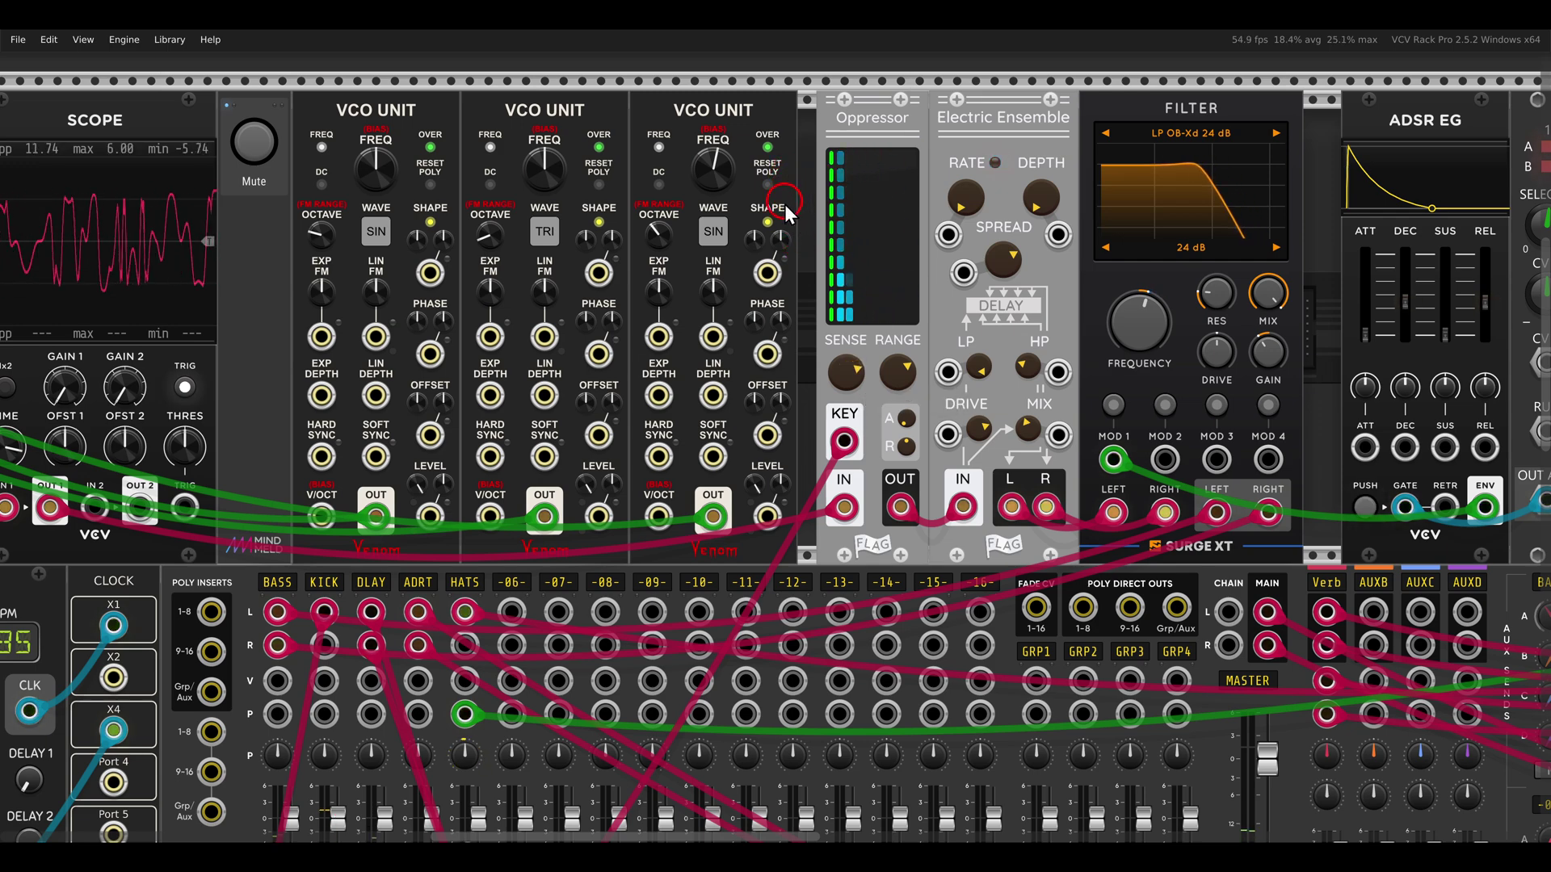
- Examine the Tap Dancer's Tap 1-2 Amp and modulation Rate settings in the macro oscillator 2 voice
scroll(767, 388, "down", 2)
left_click_drag(730, 785, 771, 424)
left_click_drag(739, 563, 1042, 426)
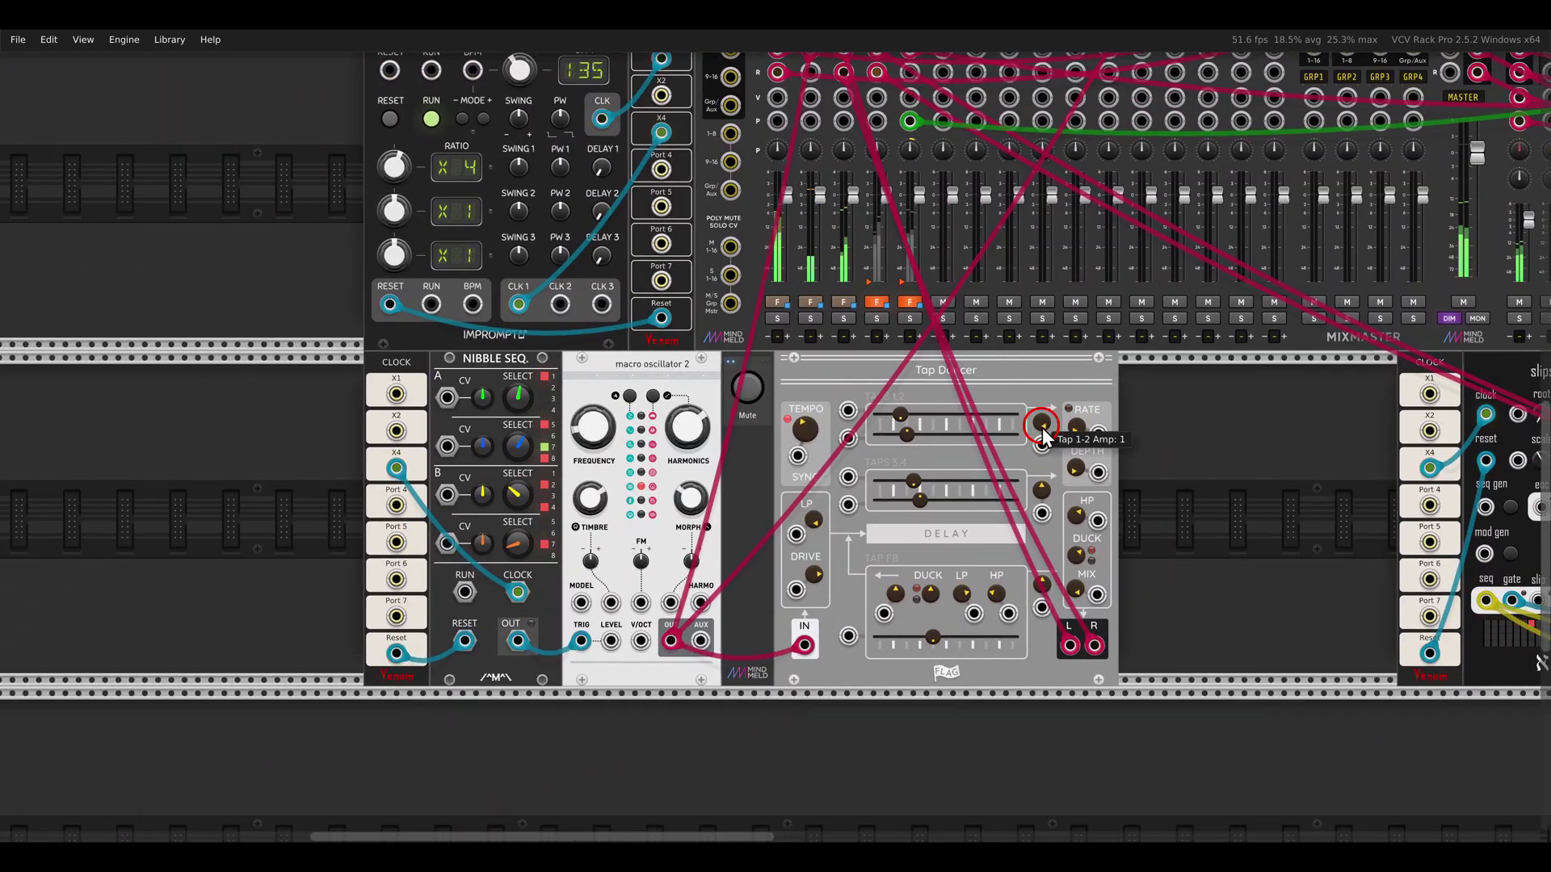
left_click(1076, 429)
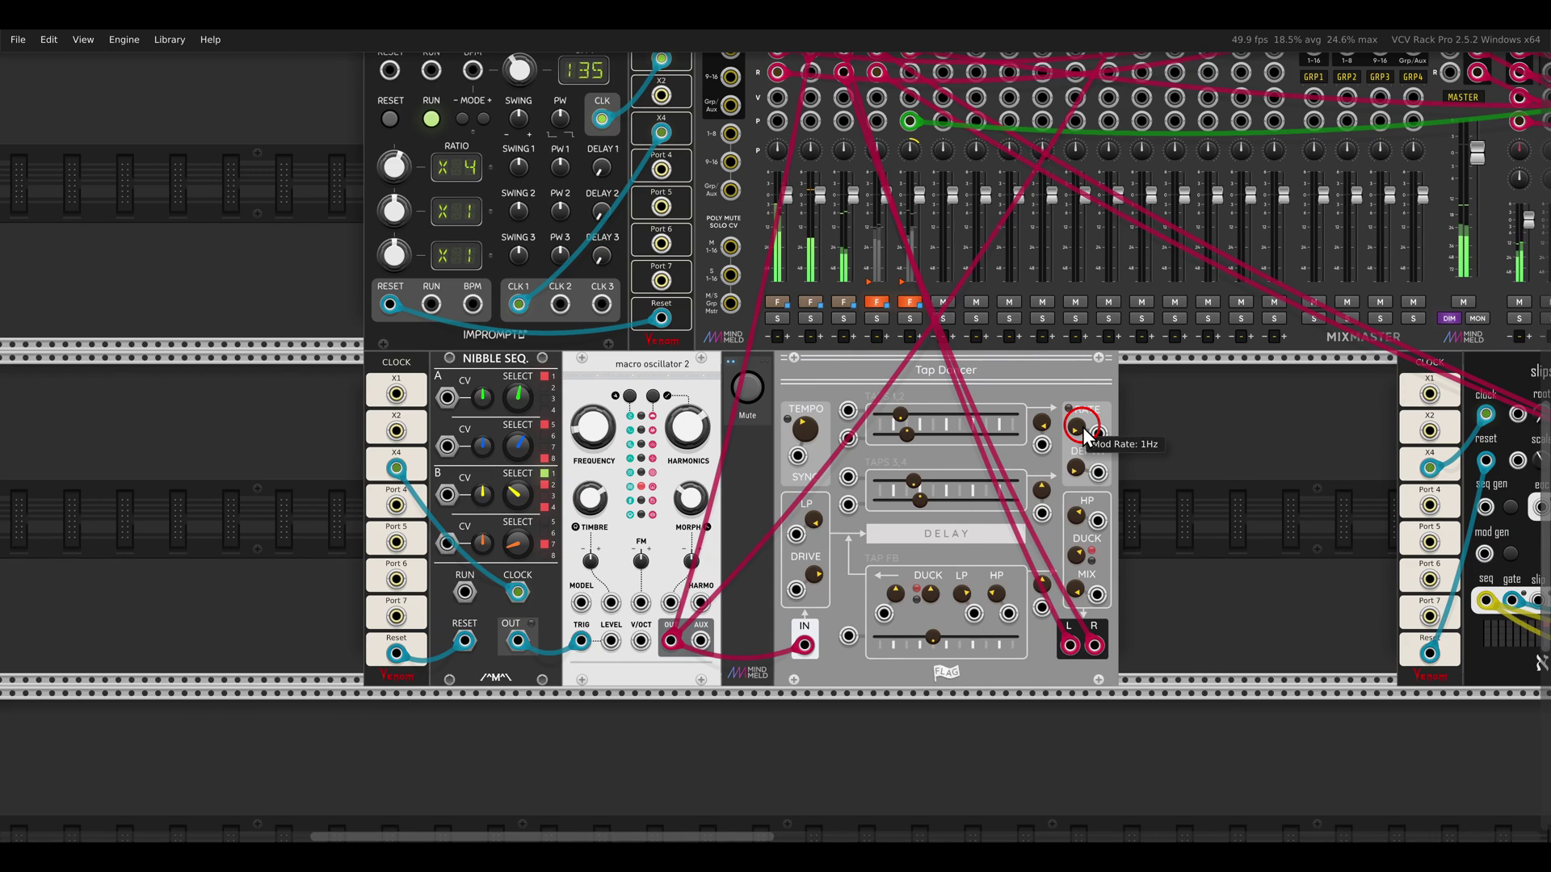
- Unmute the voice in which slips sequences a sine VCO Unit that feeds a Wave Folder modulated by mod7
left_click_drag(1144, 440, 830, 429)
scroll(980, 450, "up", 2)
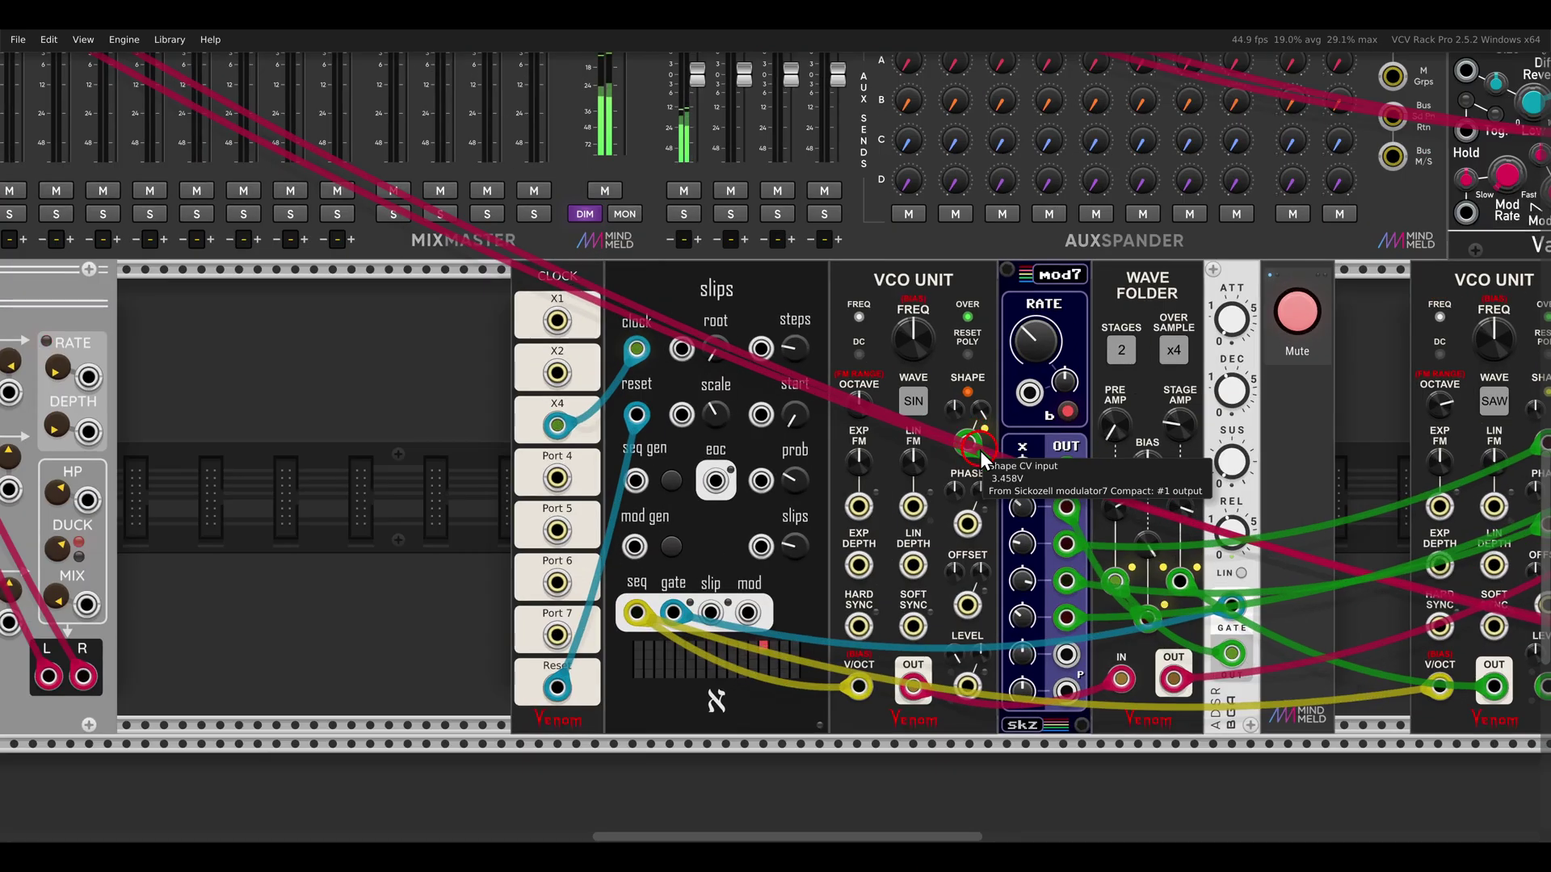
scroll(985, 452, "up", 2)
left_click_drag(978, 421, 861, 366)
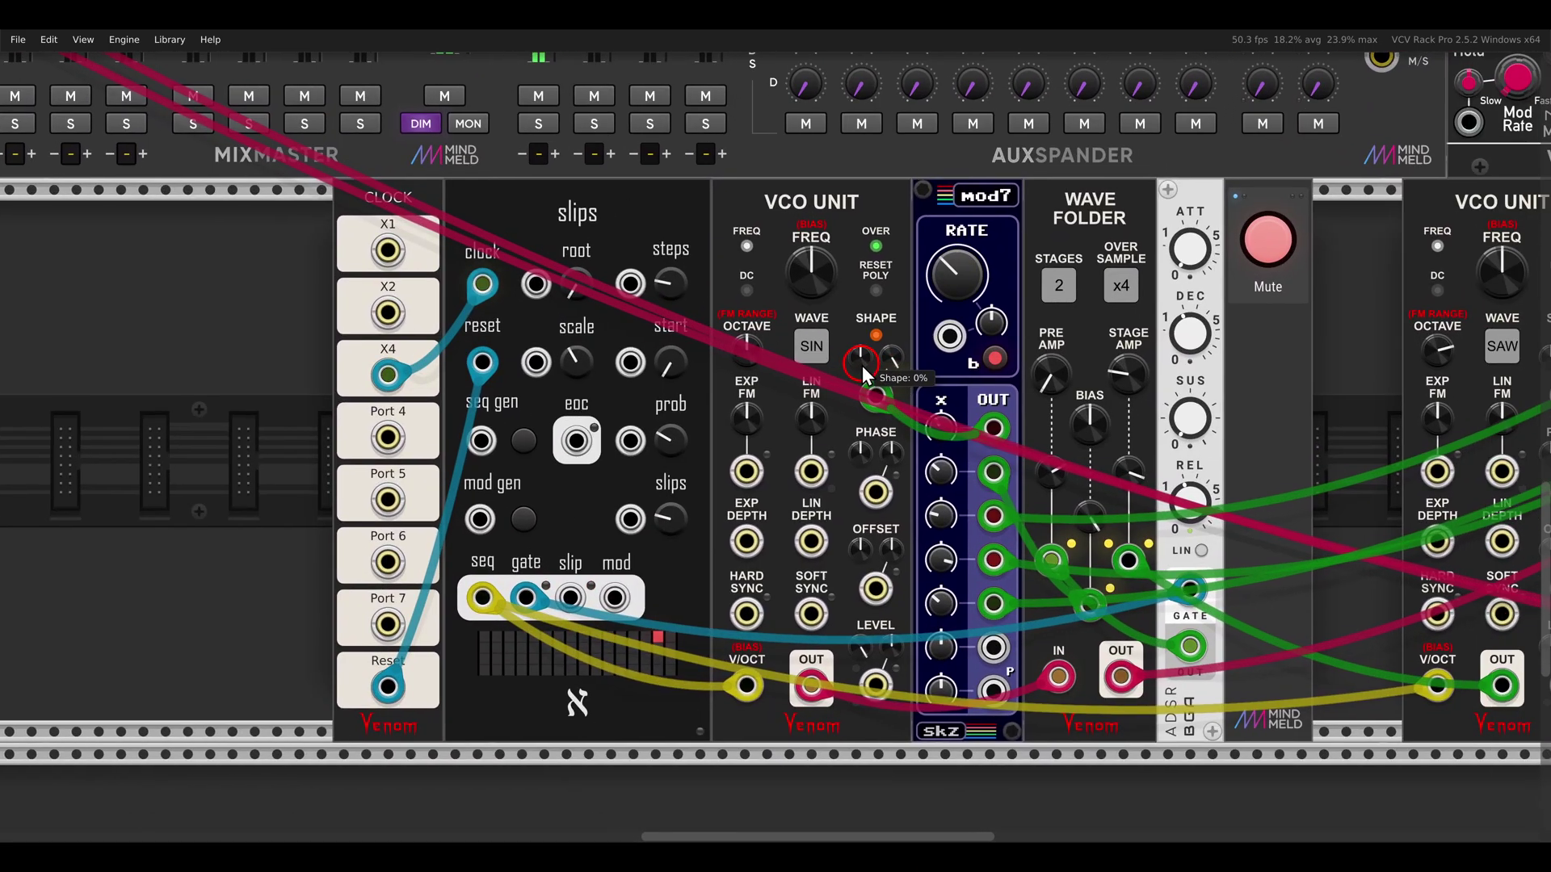
left_click_drag(520, 182, 630, 240)
left_click_drag(722, 172, 865, 233)
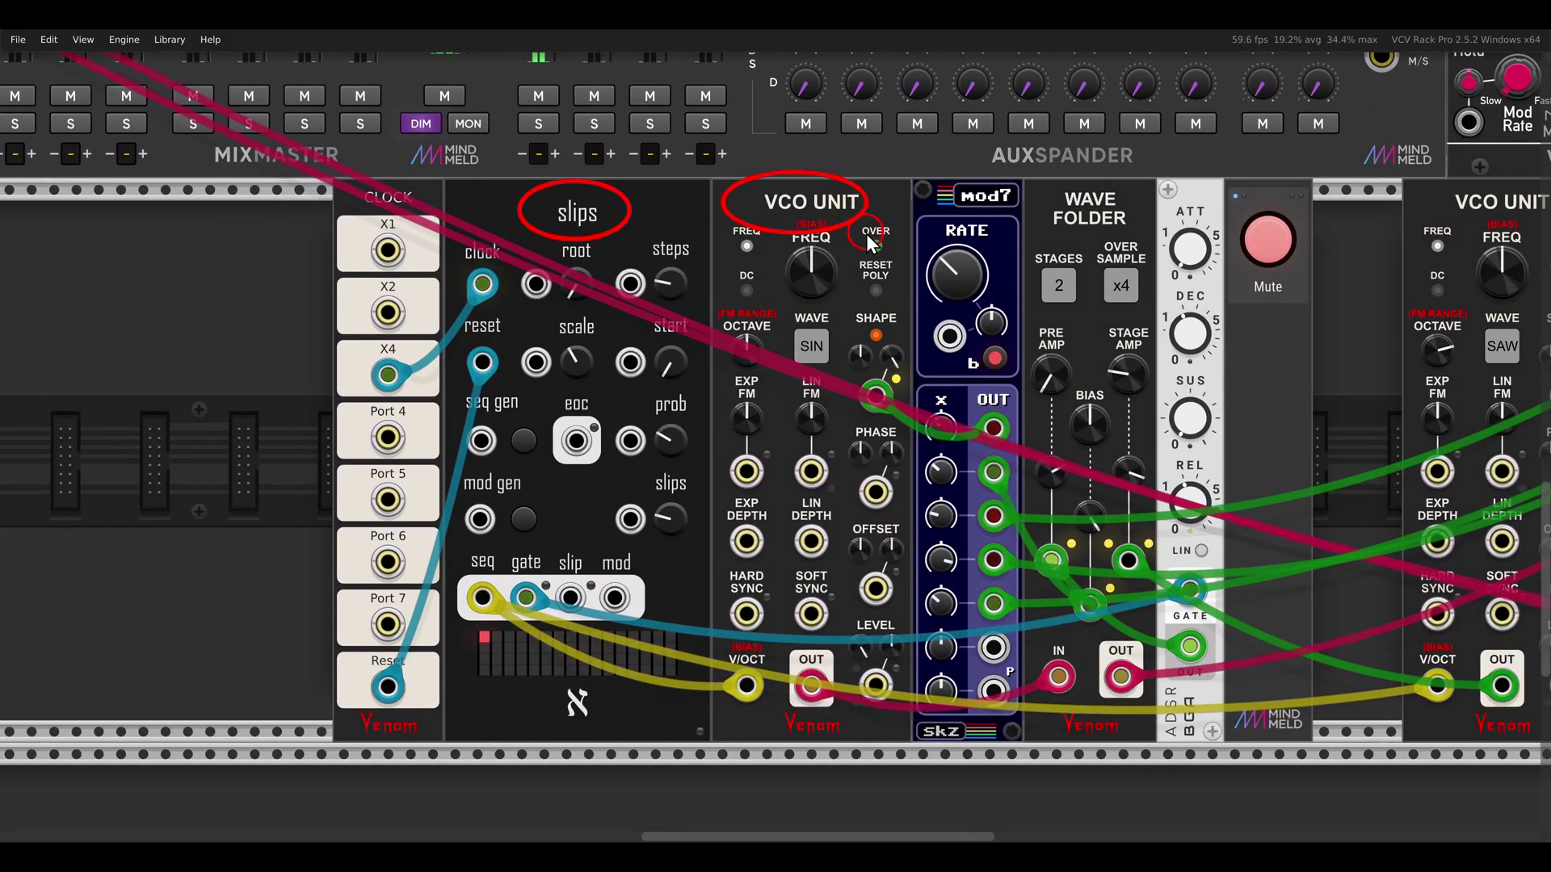
left_click(1285, 244)
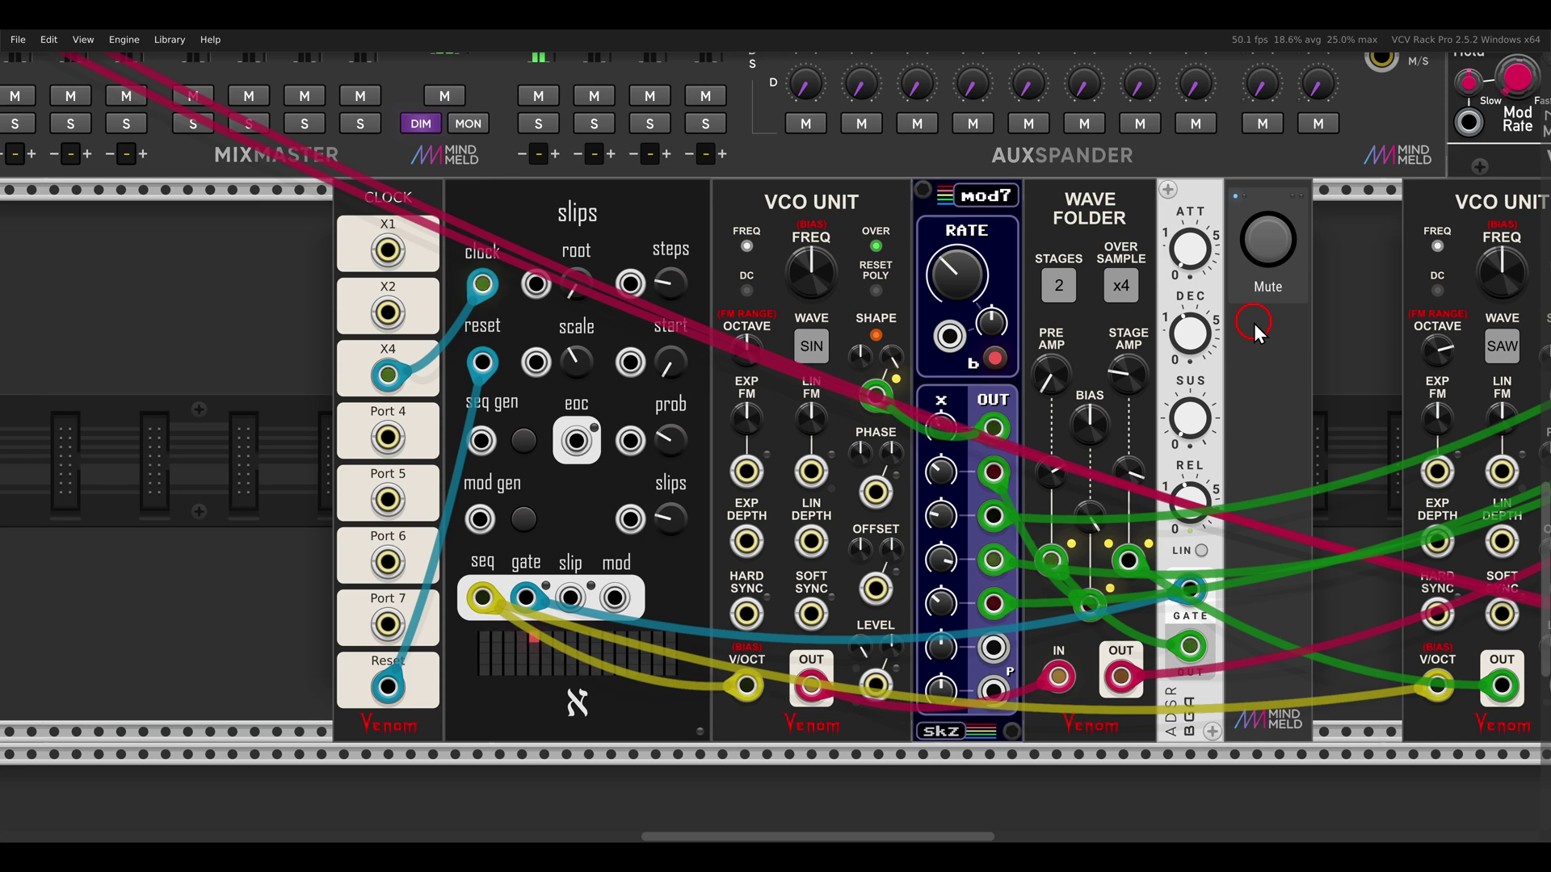
- Examine the sawtooth VCO Unit and its connections with the slips voice's Wave Folder CV inputs, envelope and FADE module
left_click_drag(1247, 333, 904, 336)
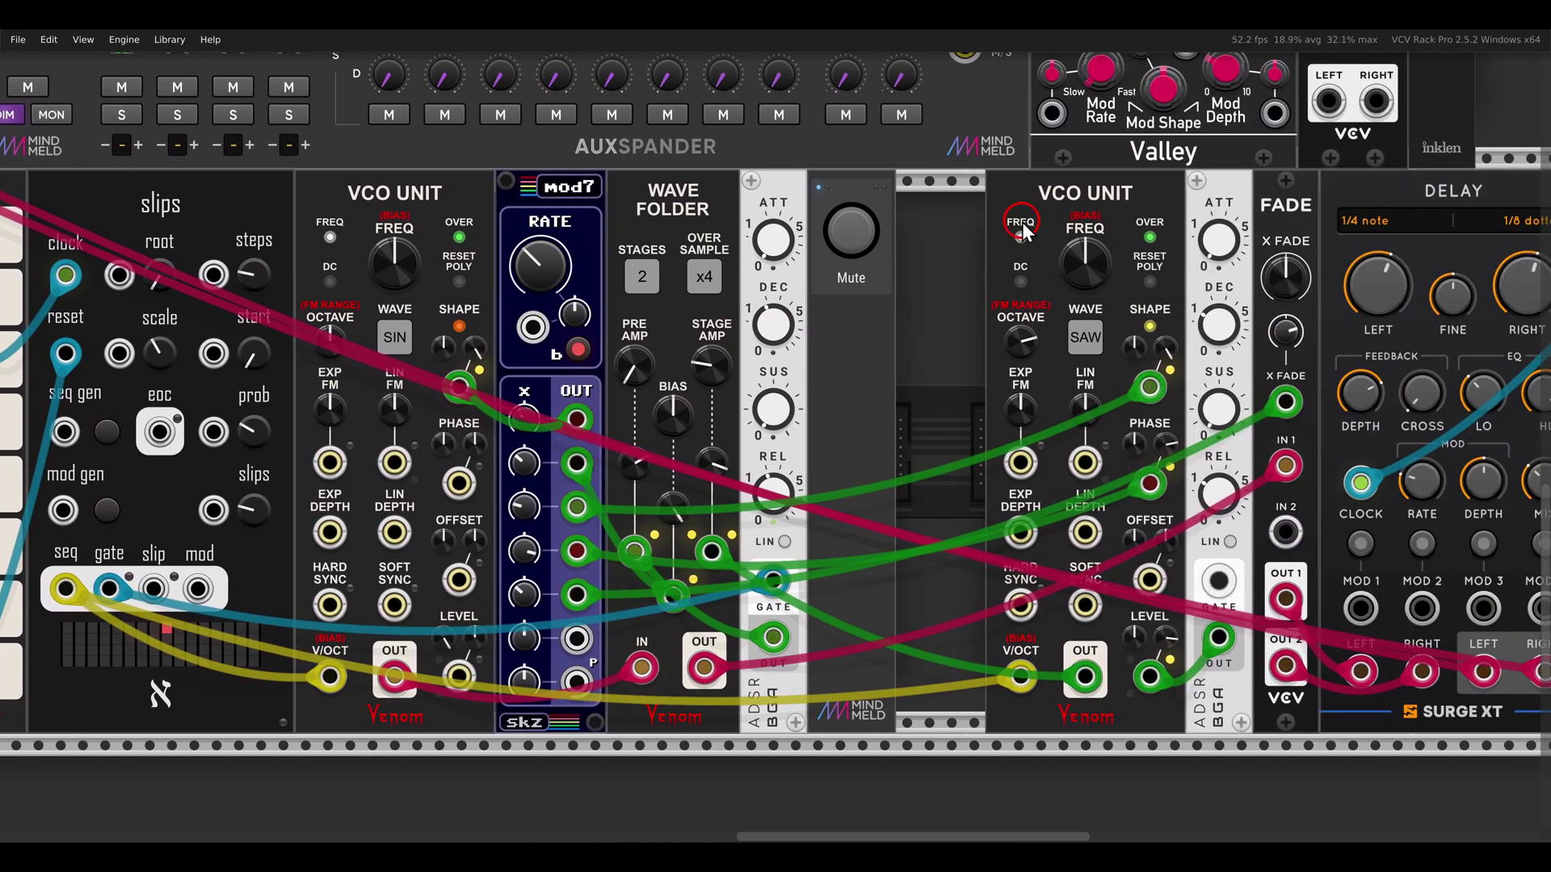
left_click_drag(1021, 173, 1163, 229)
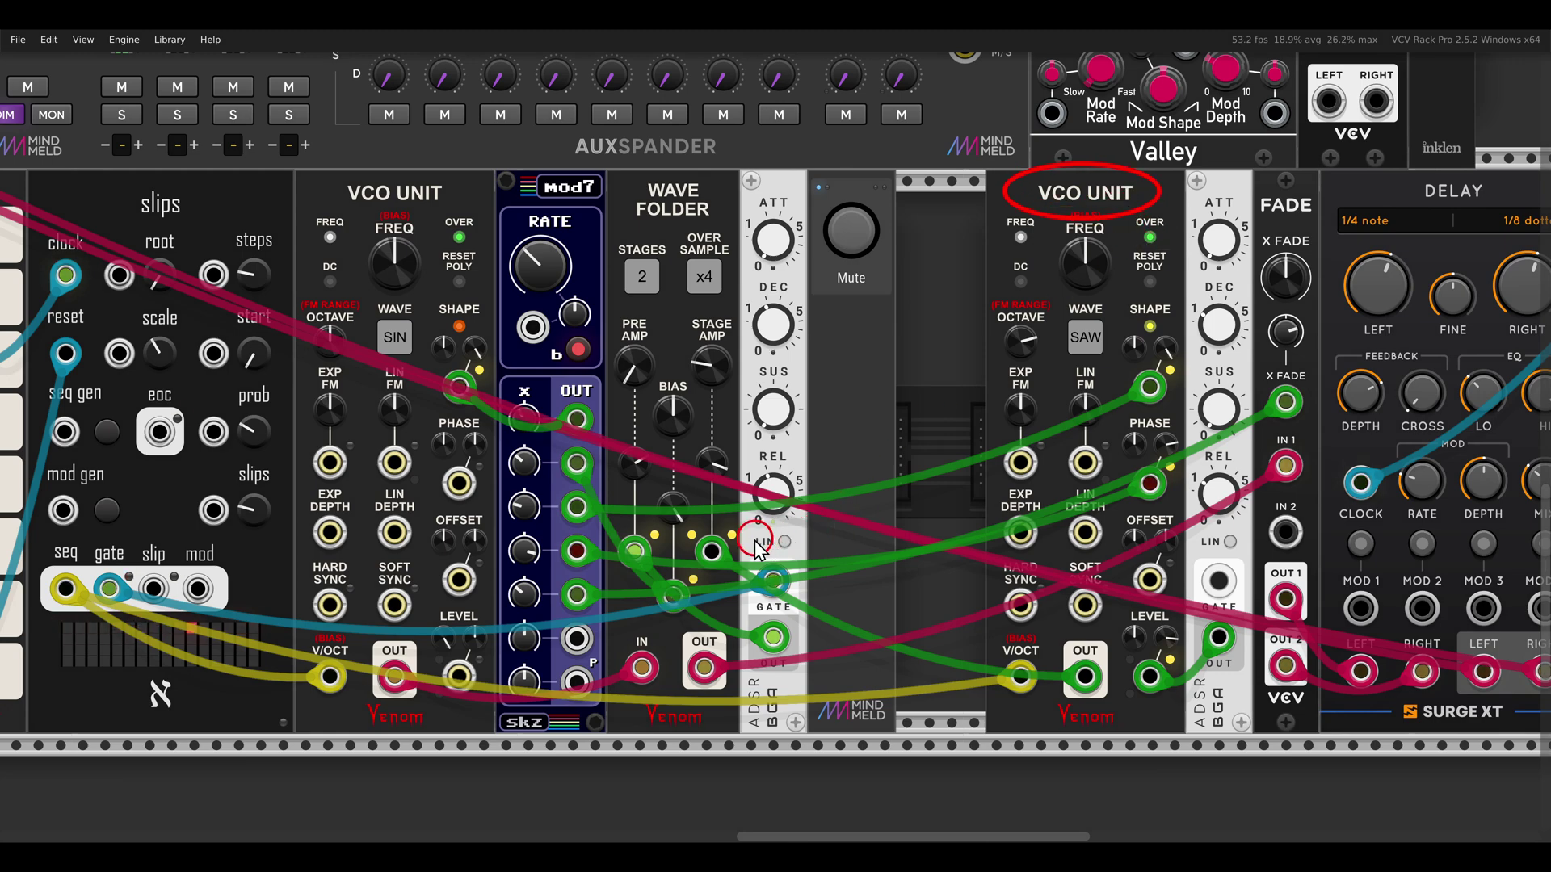
left_click_drag(675, 525, 745, 586)
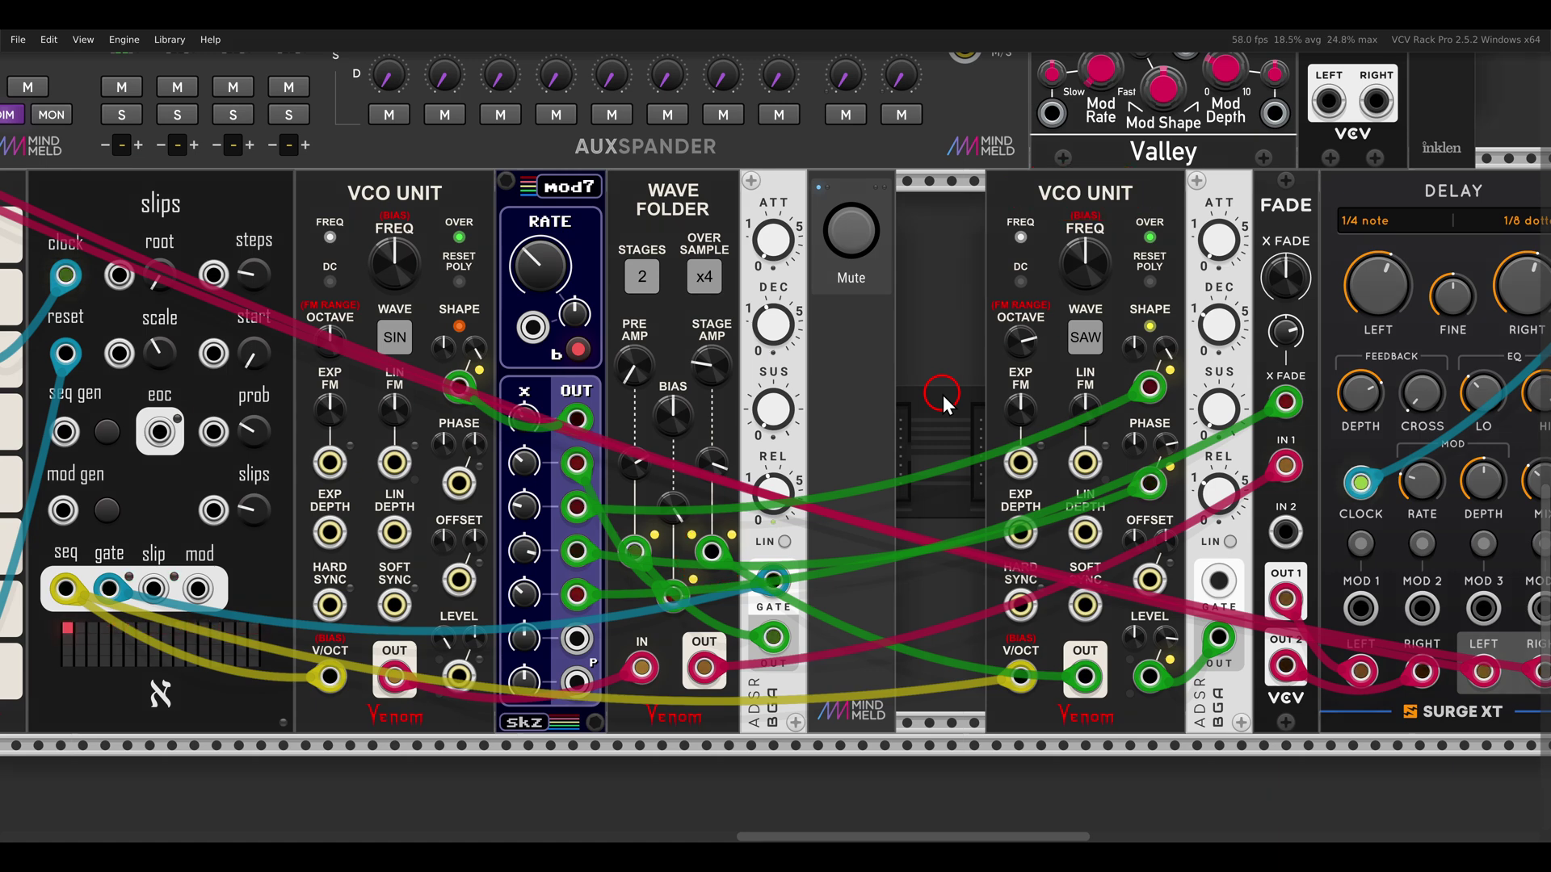
- Patch the slip gate output of slips to the Gate input of the ADSR beside the sawtooth VCO Unit
scroll(942, 395, "down", 3)
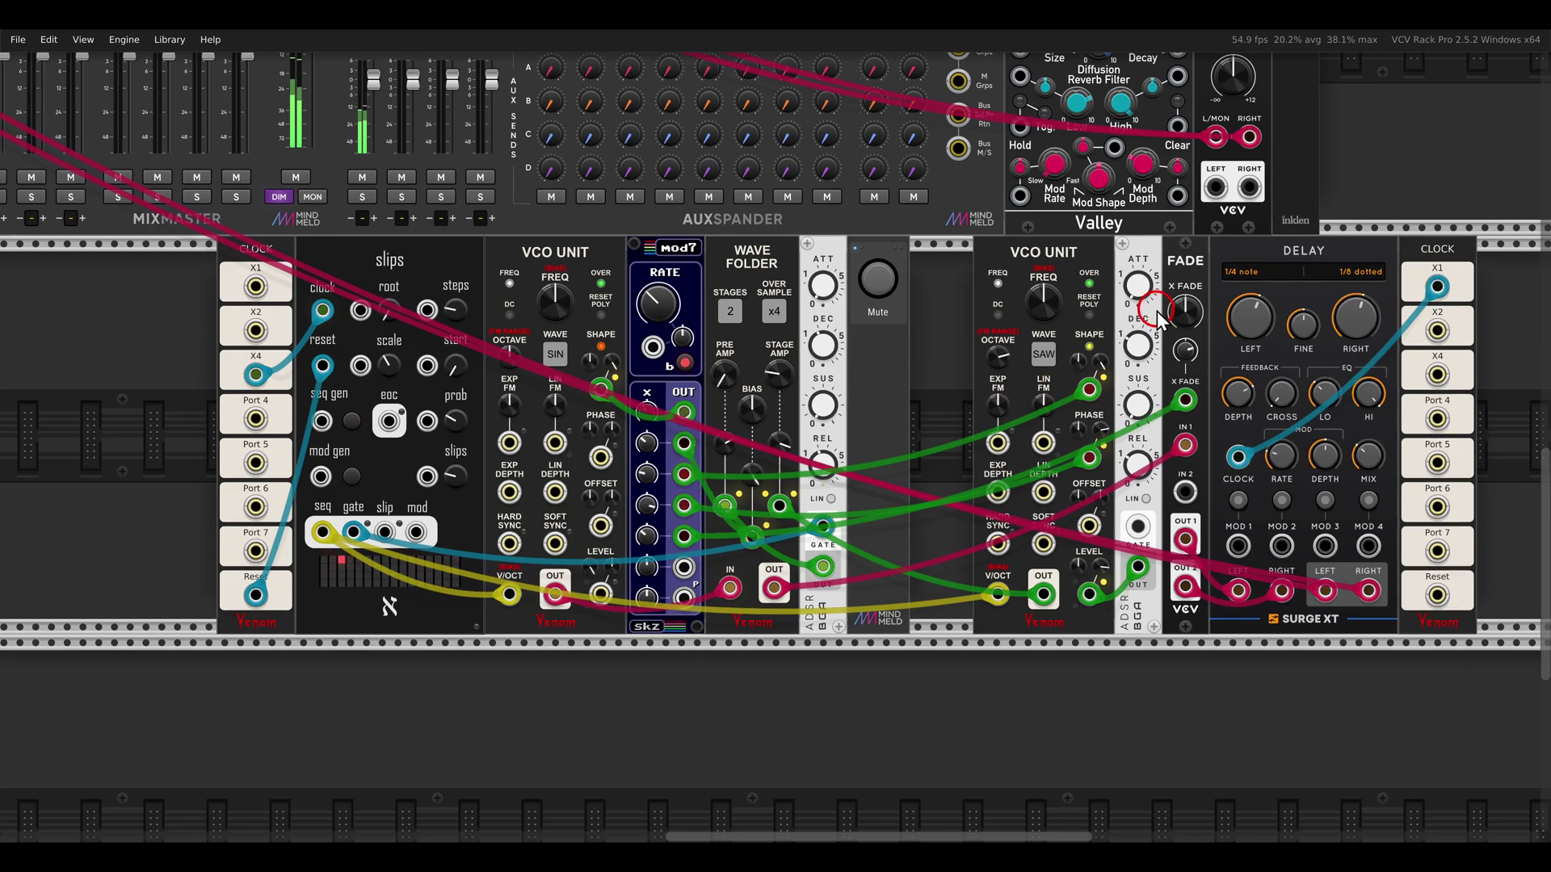
left_click_drag(985, 228, 1086, 280)
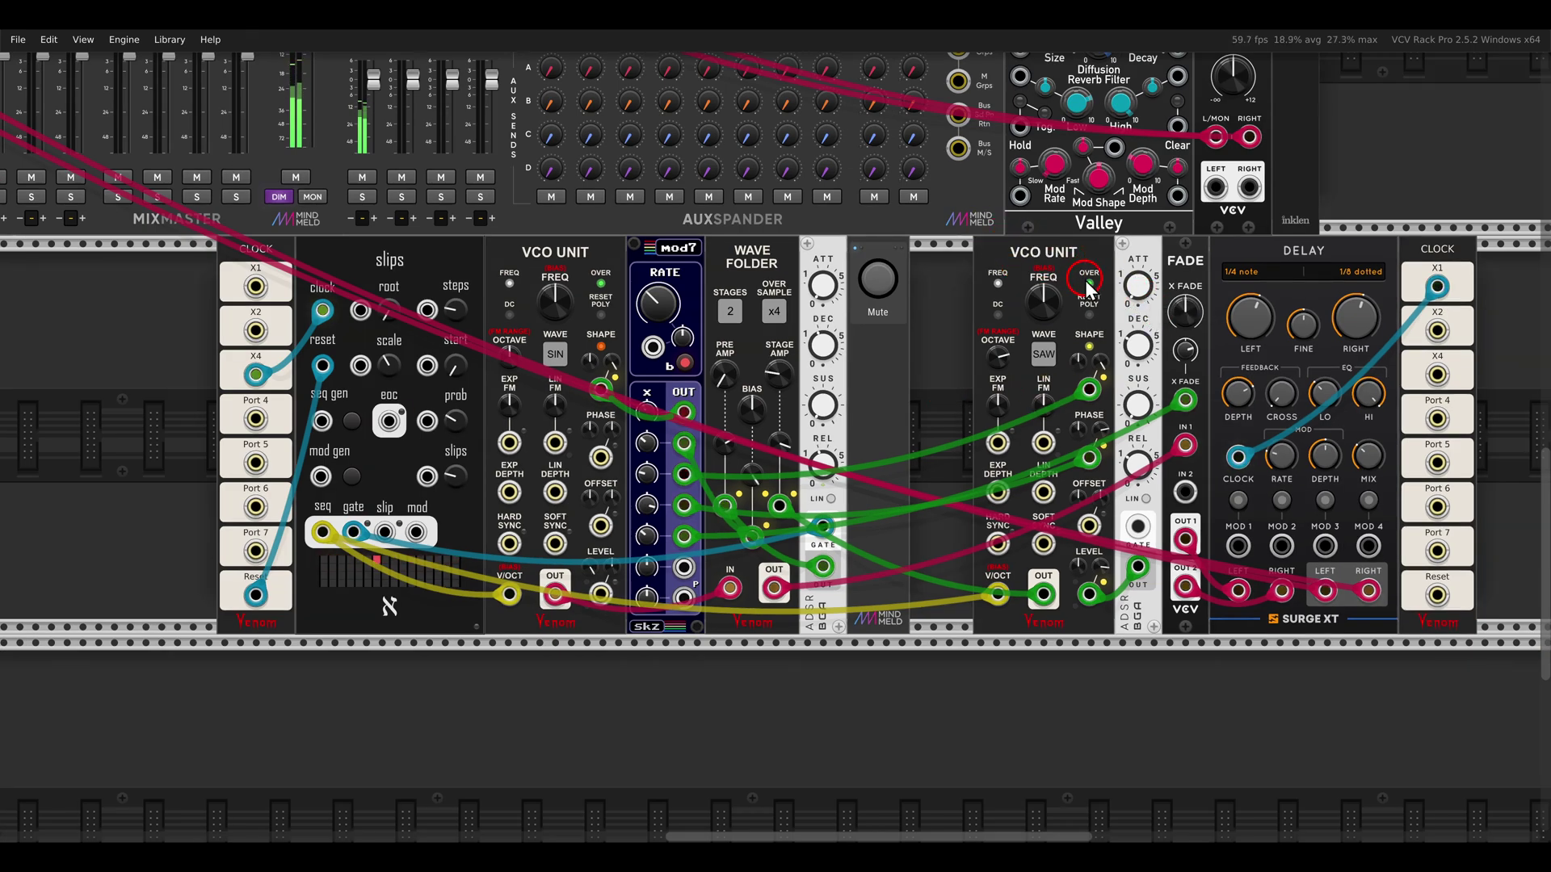
left_click_drag(778, 440, 862, 419)
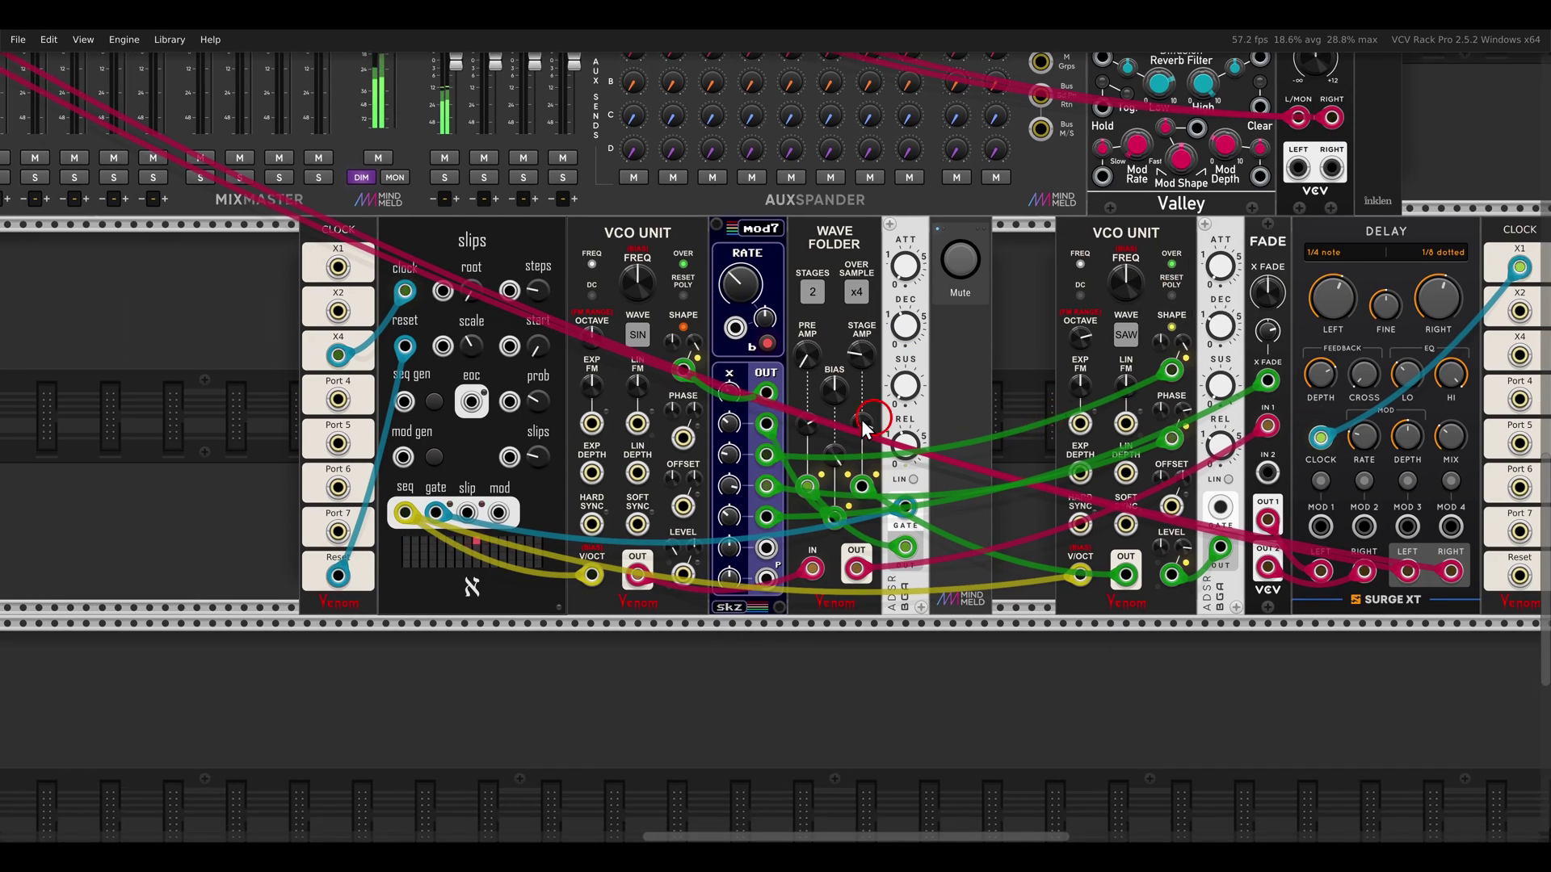
scroll(717, 420, "up", 2)
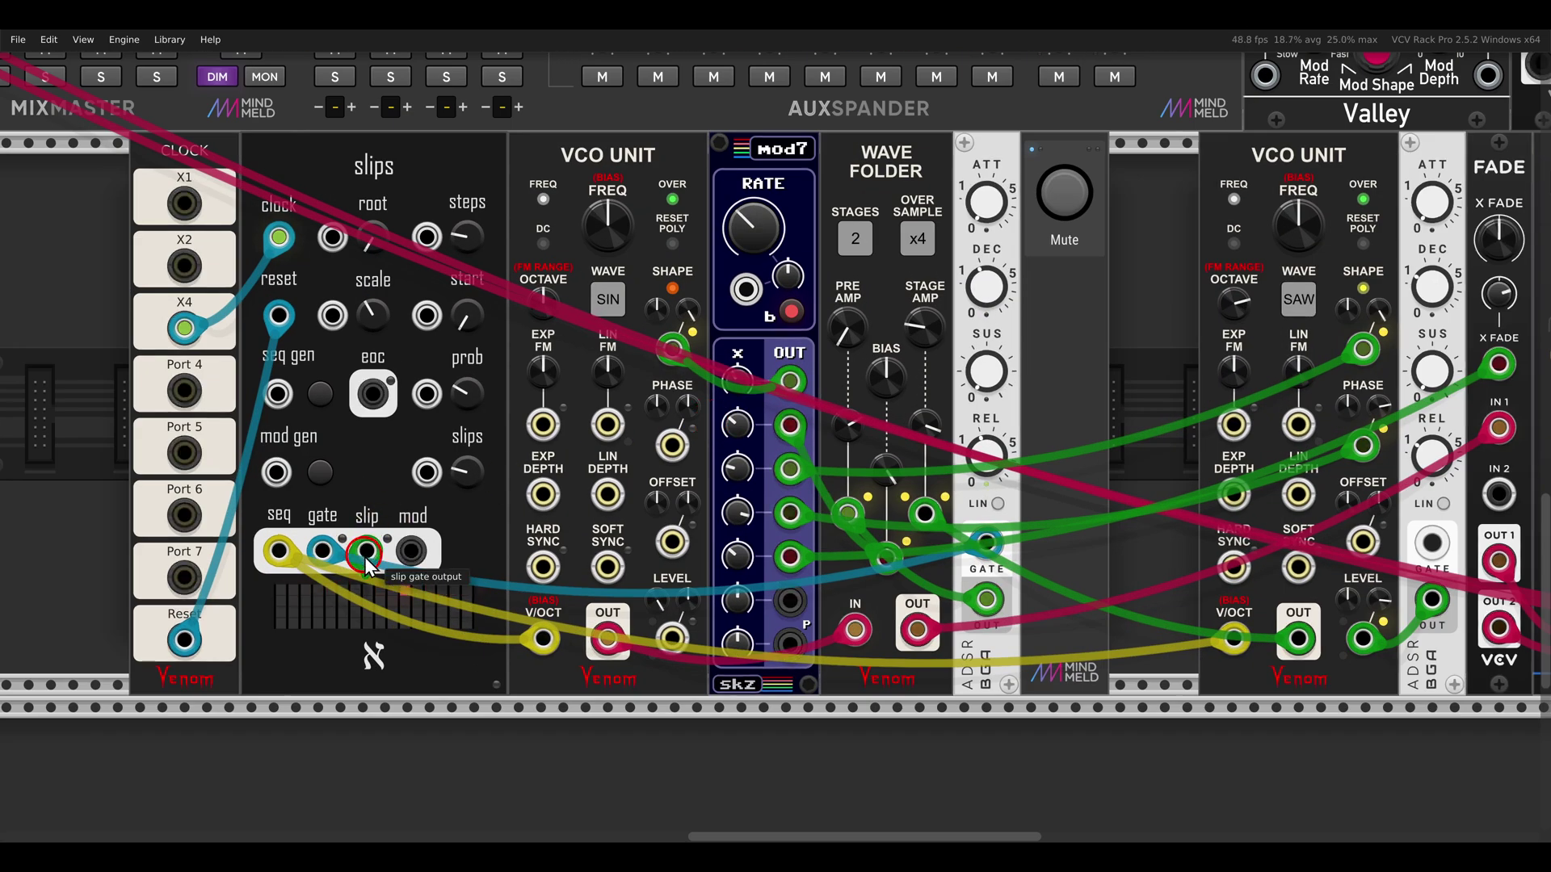
left_click_drag(368, 566, 1432, 543)
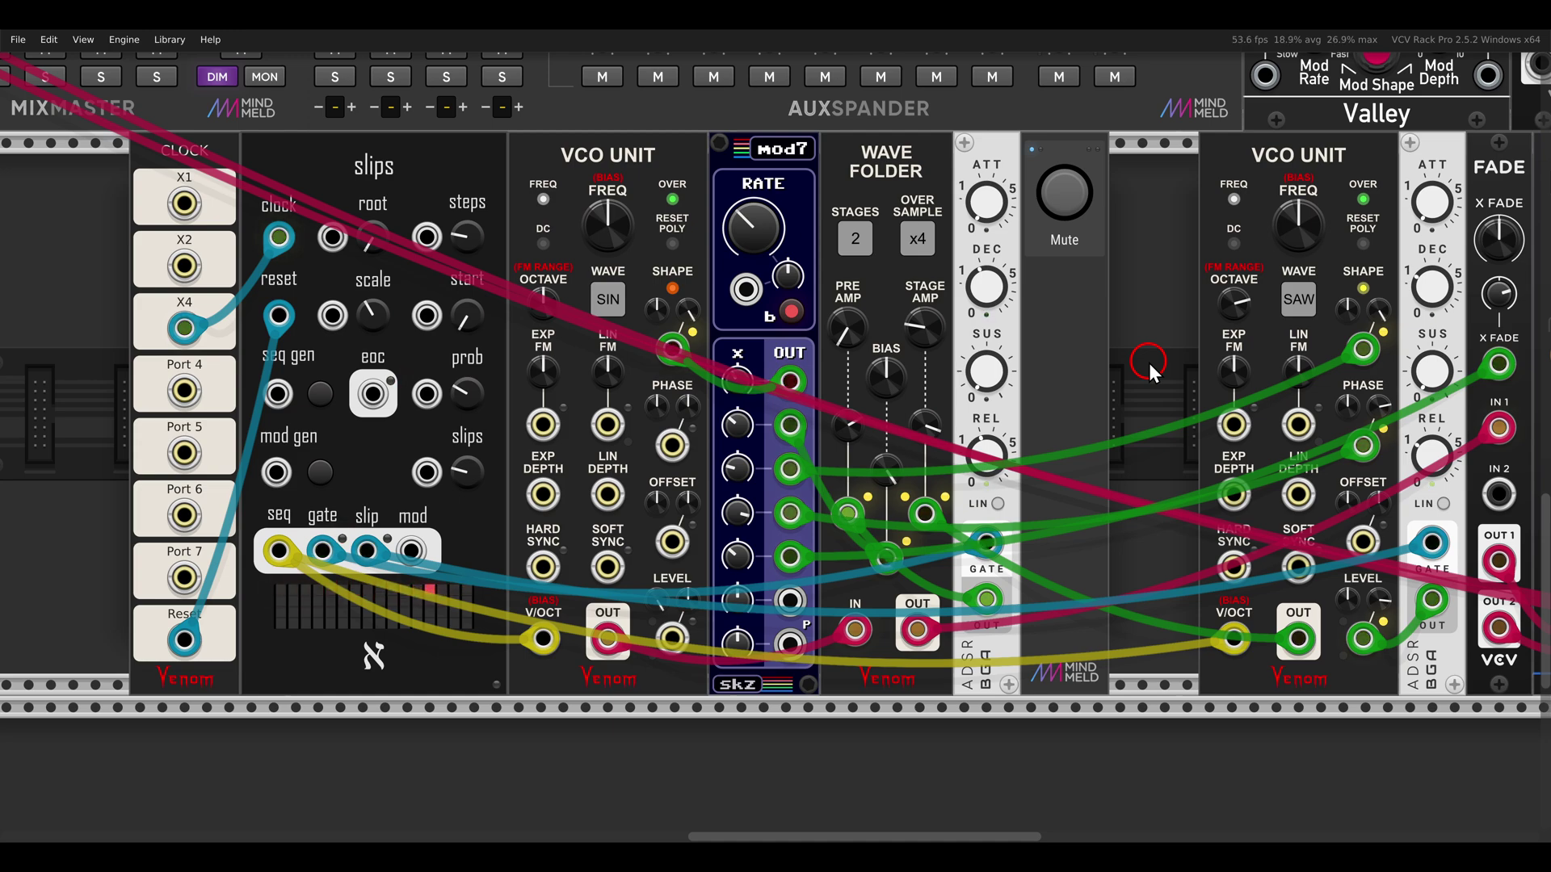
- Examine how the ADSR EG and the square VCO Unit connect to the six-stage Wave Folder in the triangle VCO Unit voice
scroll(1147, 342, "down", 3)
left_click_drag(1218, 247, 811, 539)
left_click_drag(1166, 242, 888, 615)
scroll(968, 323, "up", 5)
mouse_move(967, 323)
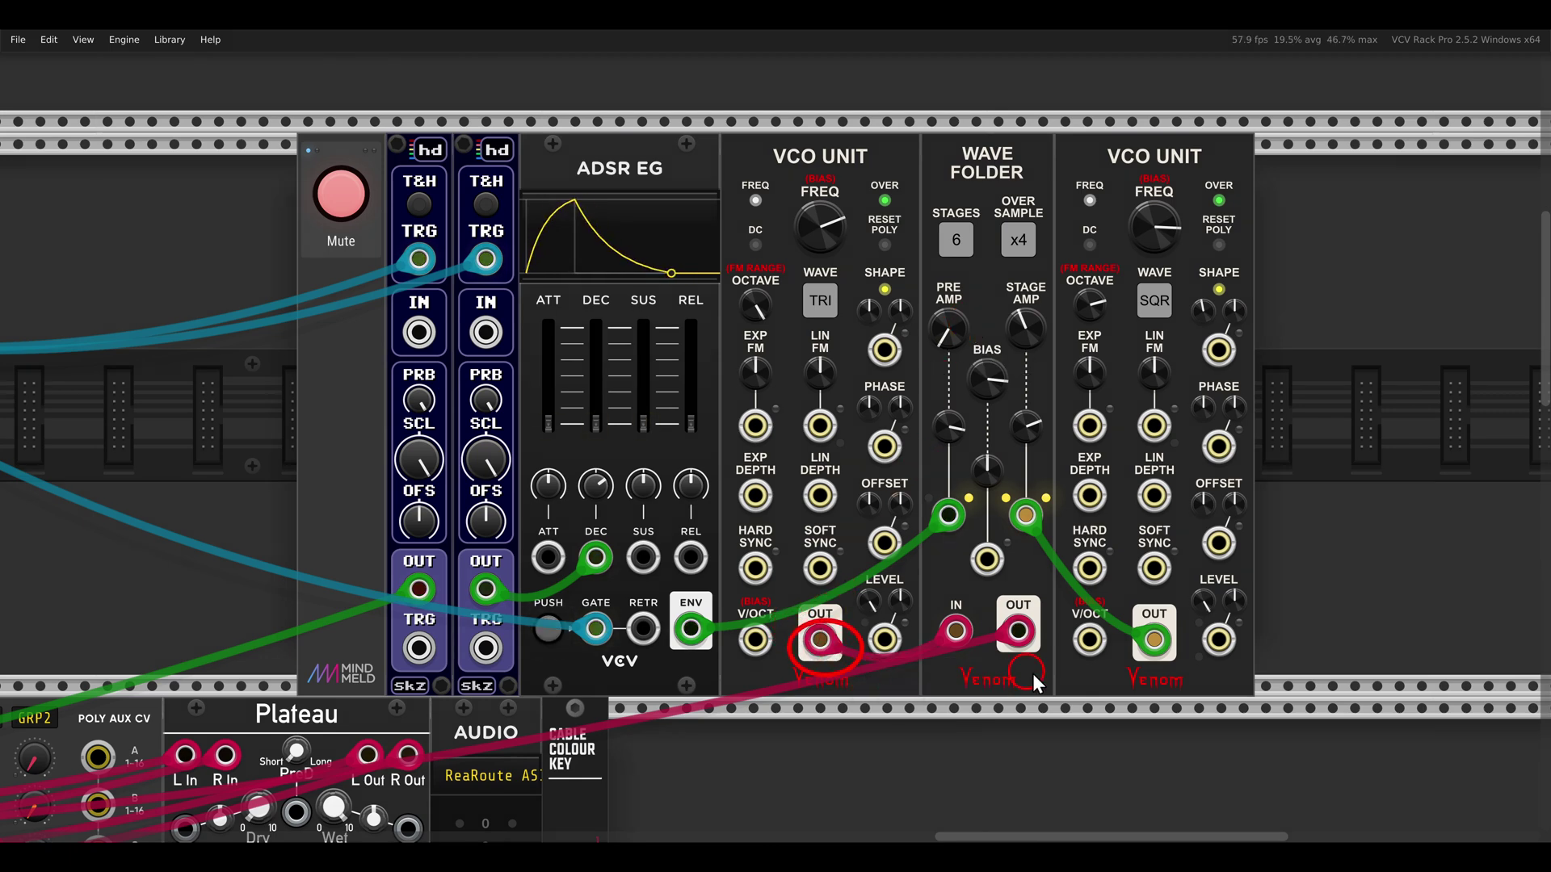
mouse_move(1147, 638)
left_click_drag(1142, 630, 1189, 679)
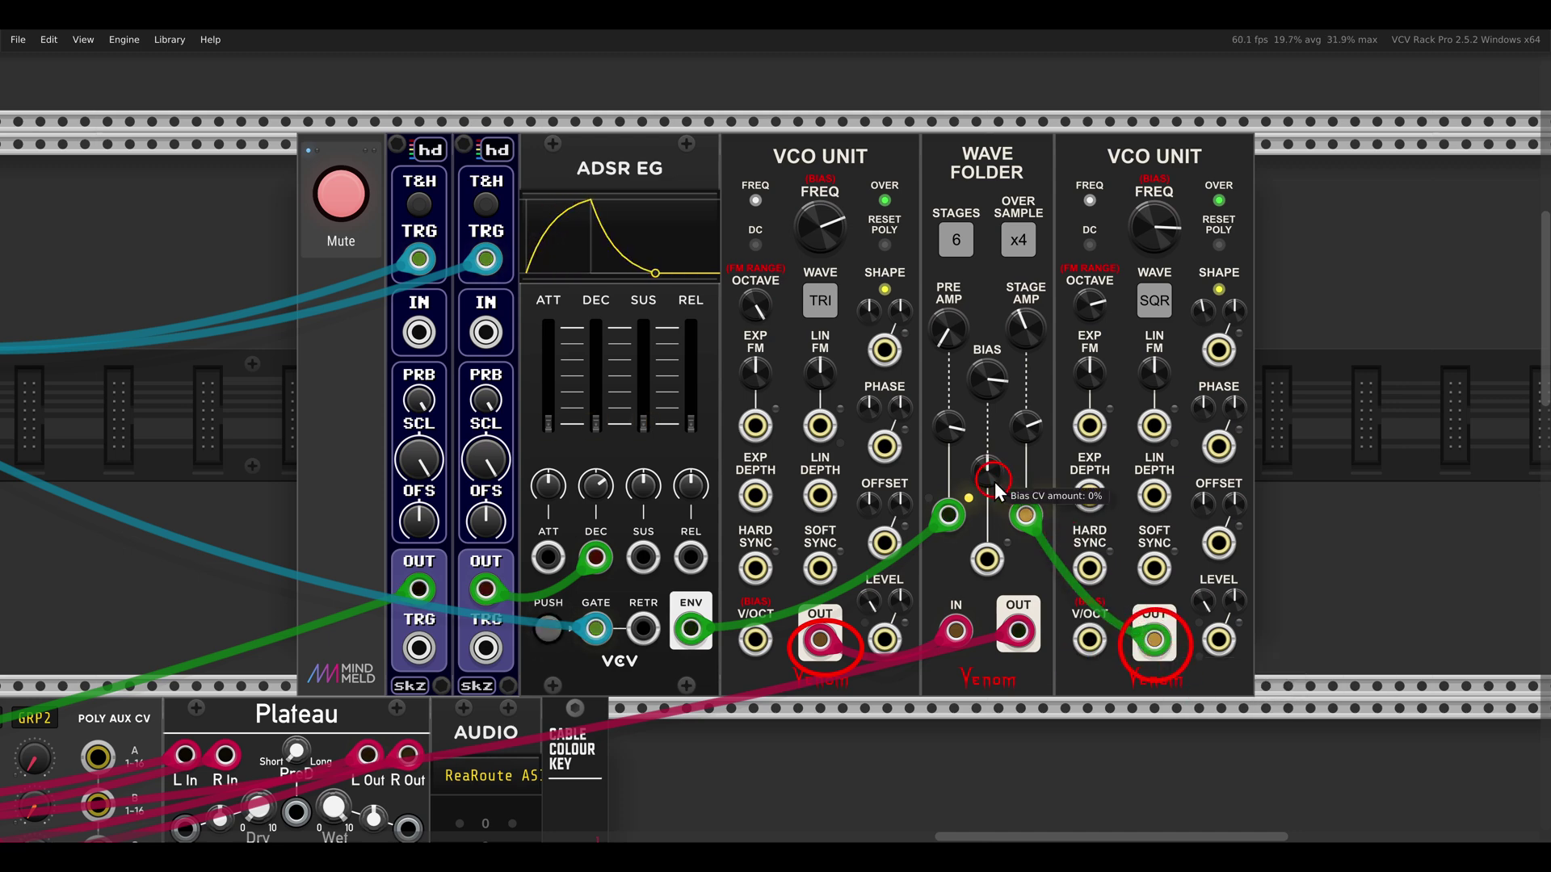
left_click_drag(994, 482, 1058, 560)
key("Escape")
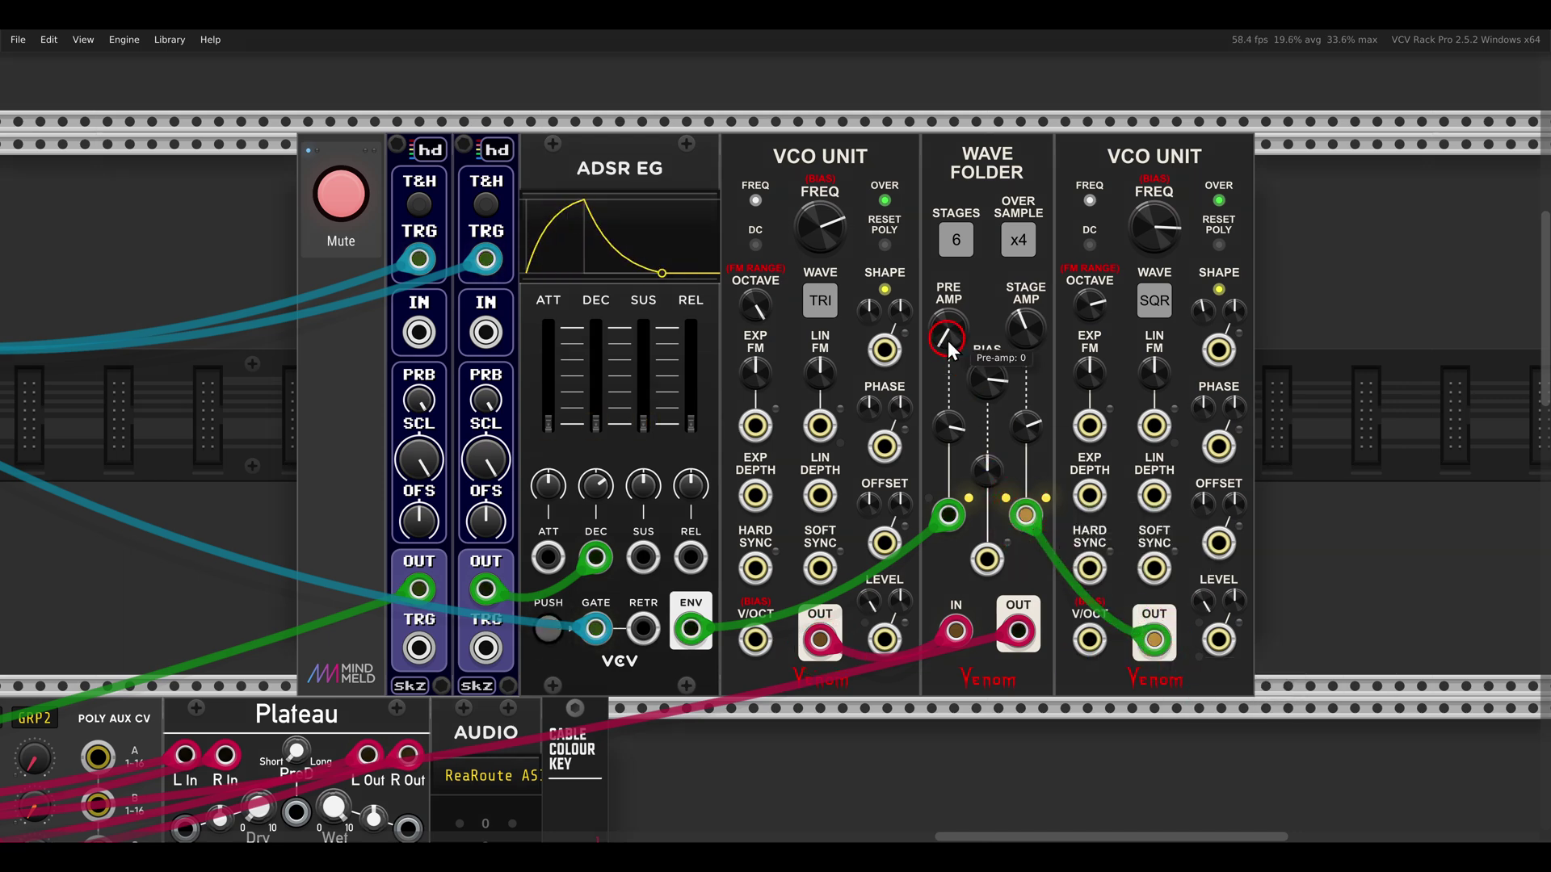
- Check the frequency settings of the triangle and square VCO Units and unmute their voice
mouse_move(830, 225)
left_click_drag(1146, 207, 1135, 230)
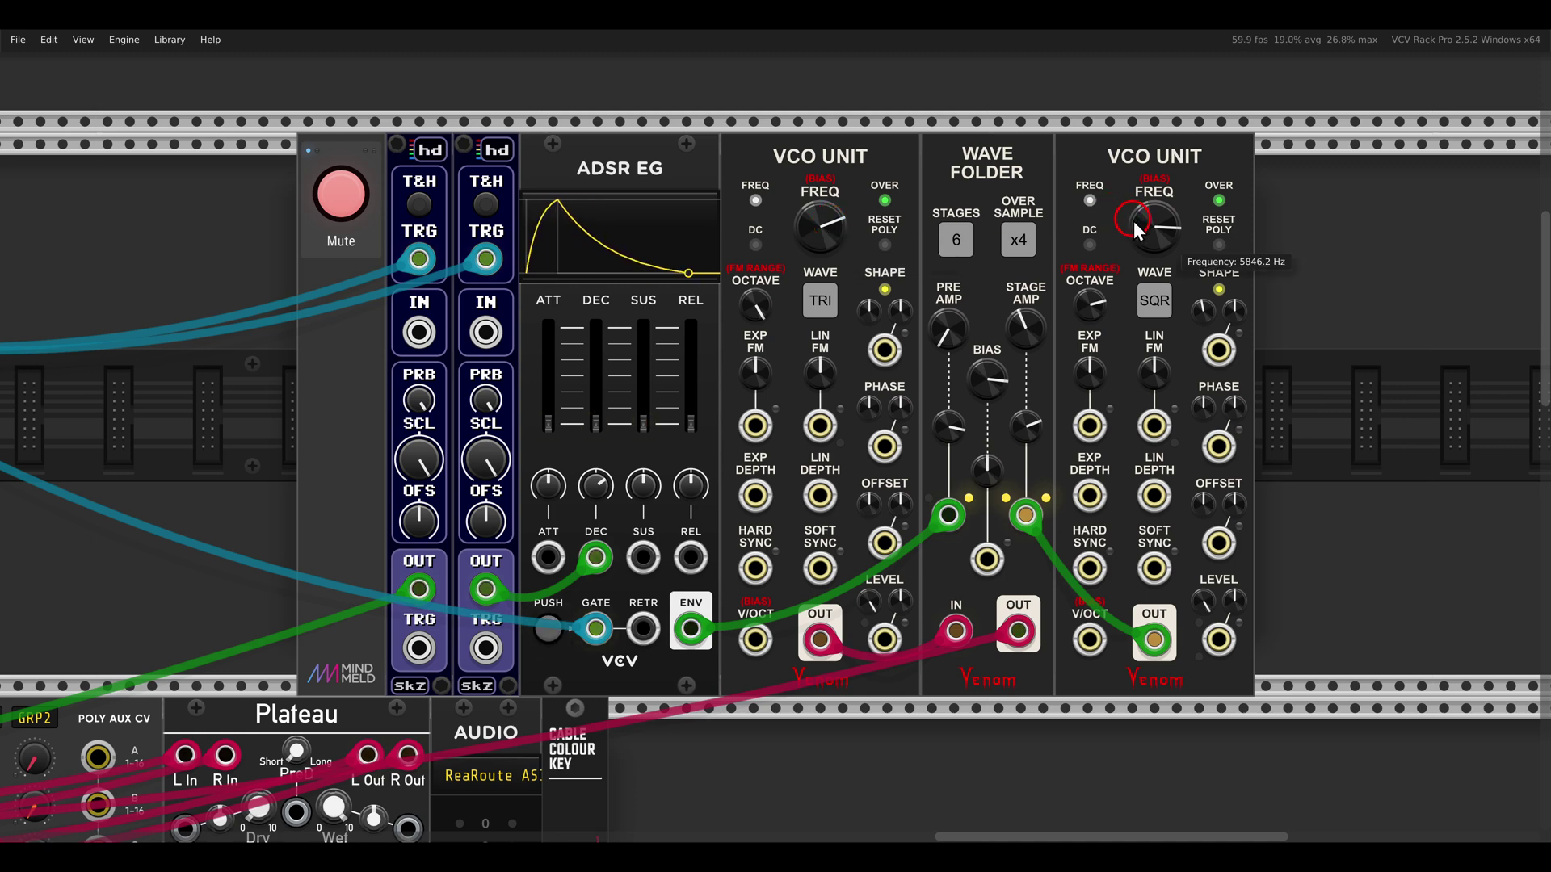
left_click_drag(365, 191, 350, 208)
left_click(346, 206)
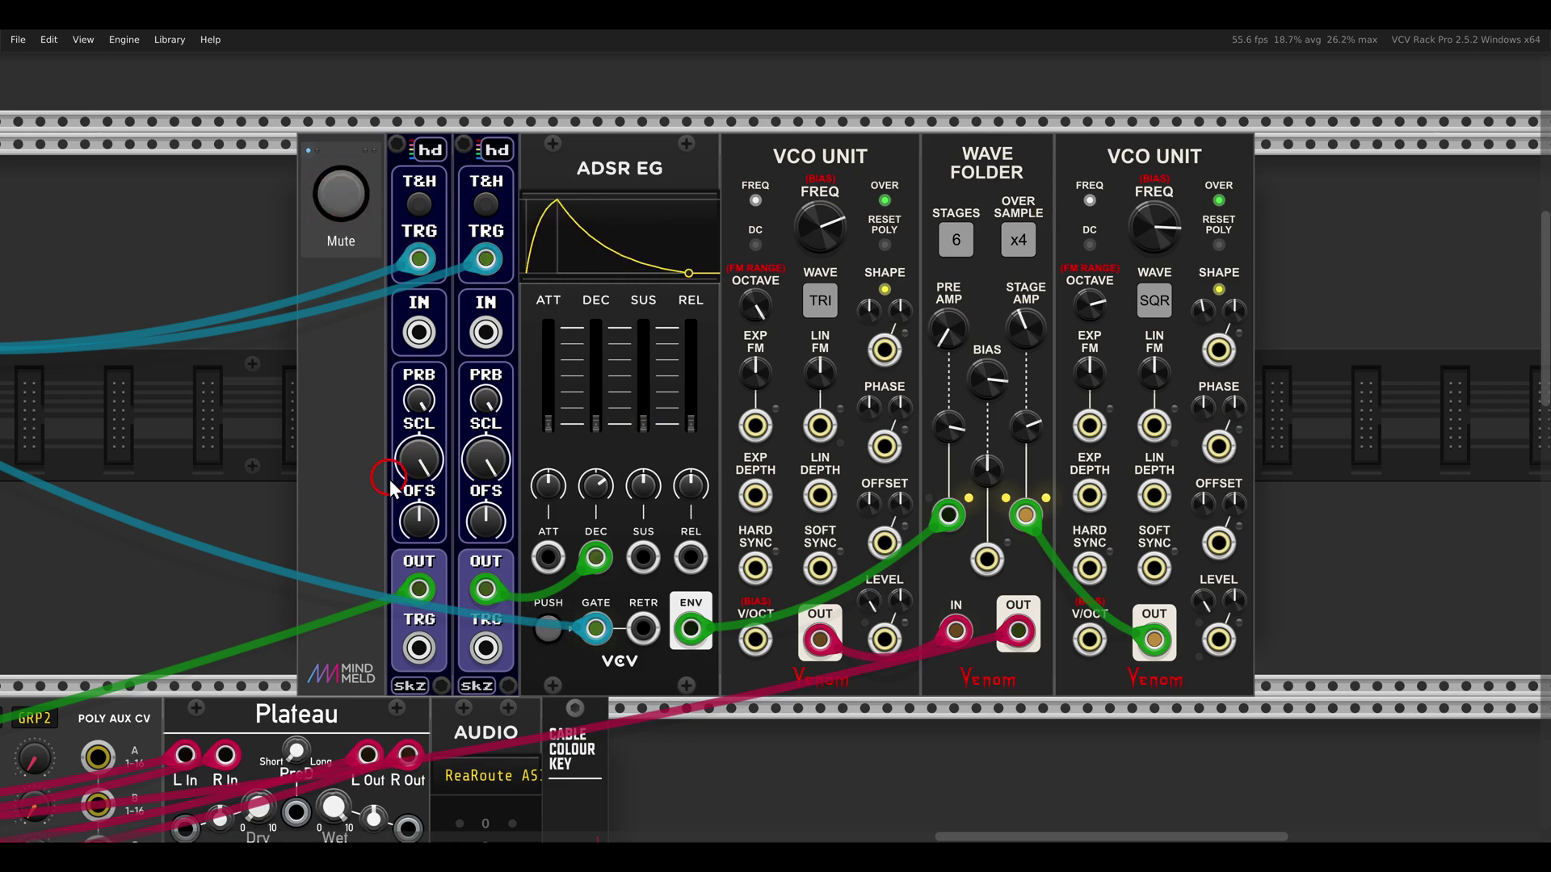
- Raise the Pre Amp, Stage Amp and Bias of the three-stage Wave Folder fed by the LFO's sine output
scroll(395, 490, "down", 4)
left_click_drag(307, 516, 947, 330)
scroll(680, 420, "down", 2)
left_click_drag(680, 420, 926, 361)
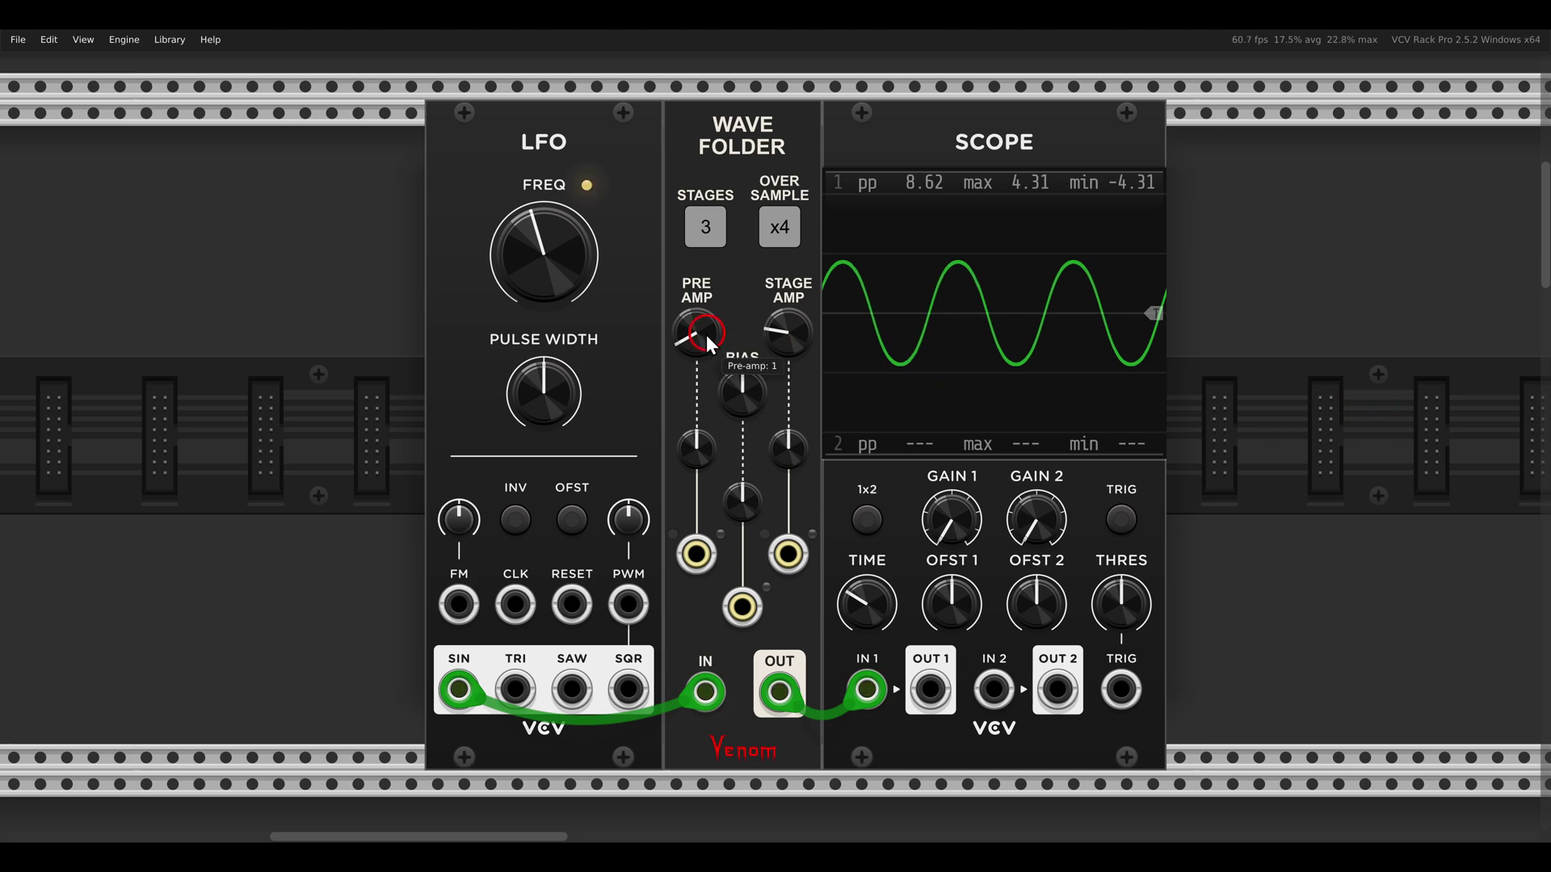
left_click_drag(685, 297, 699, 299)
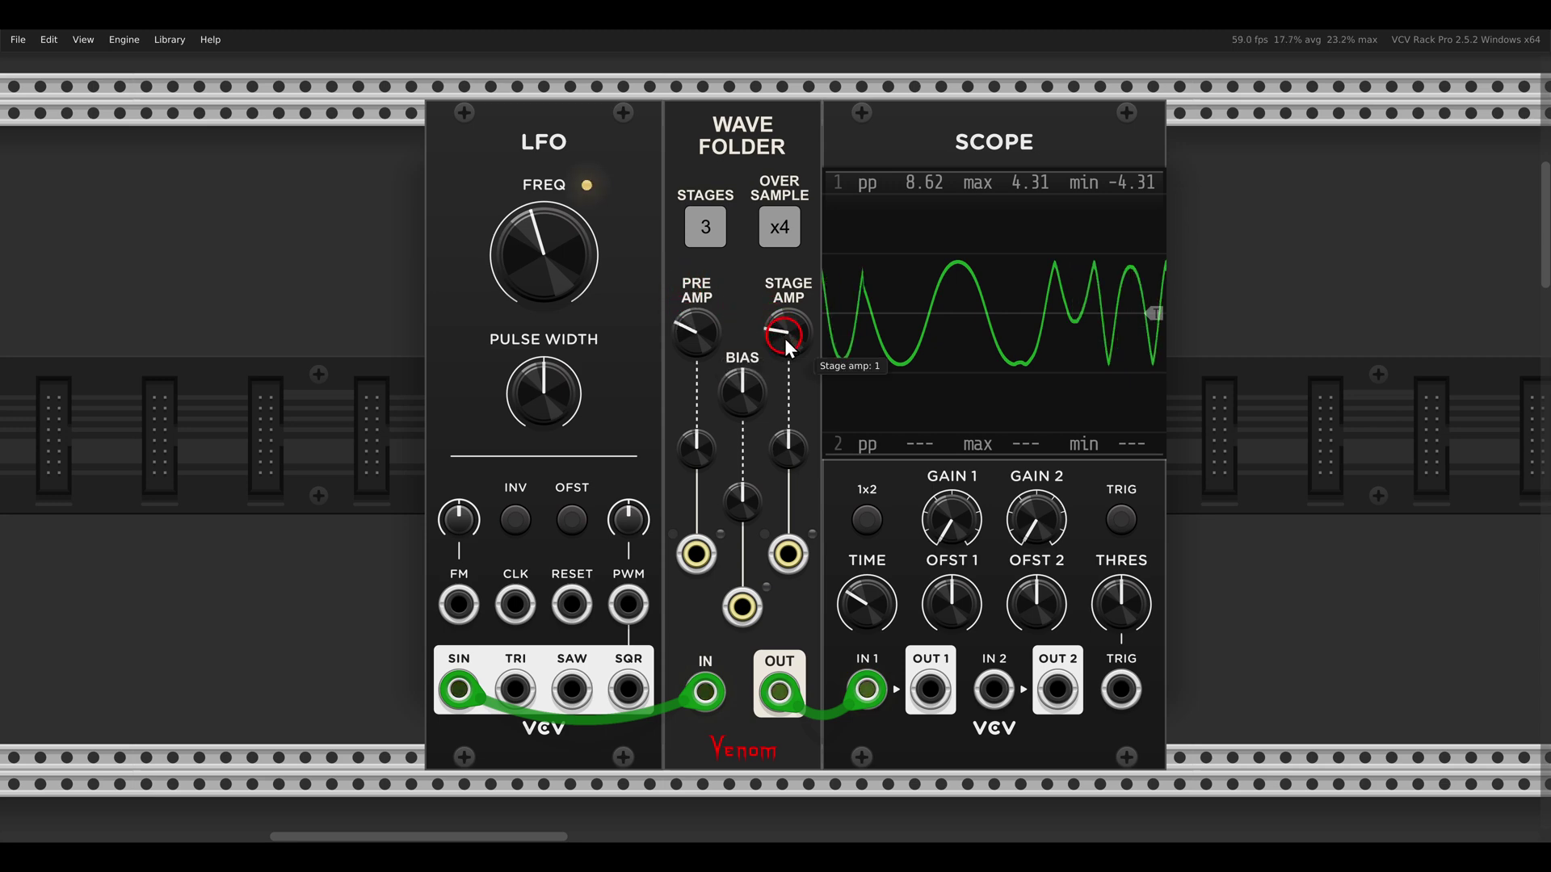
left_click_drag(783, 338, 715, 372)
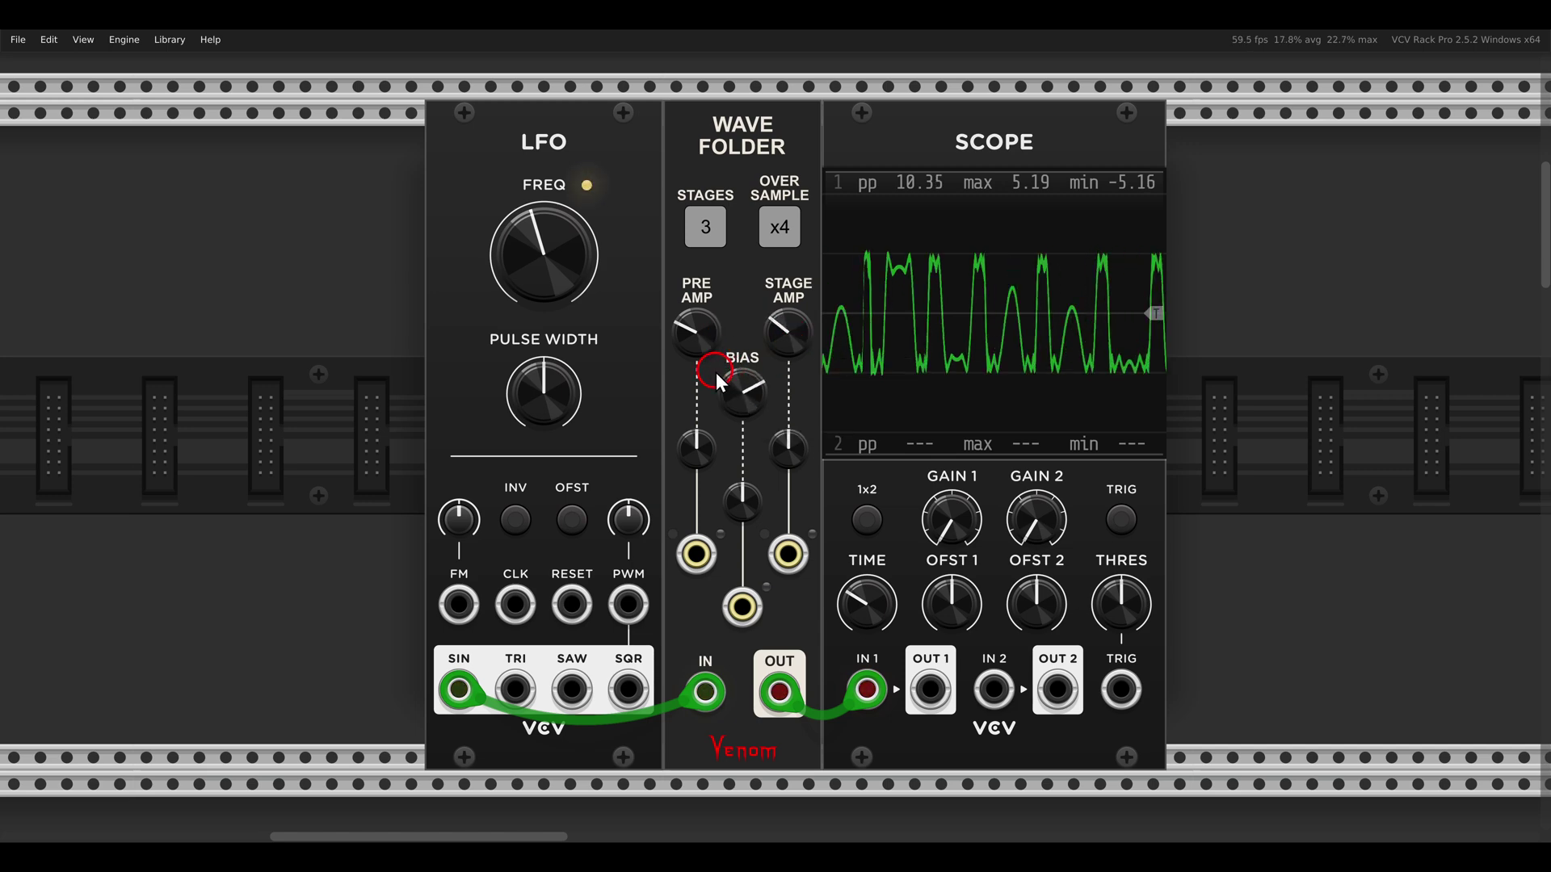
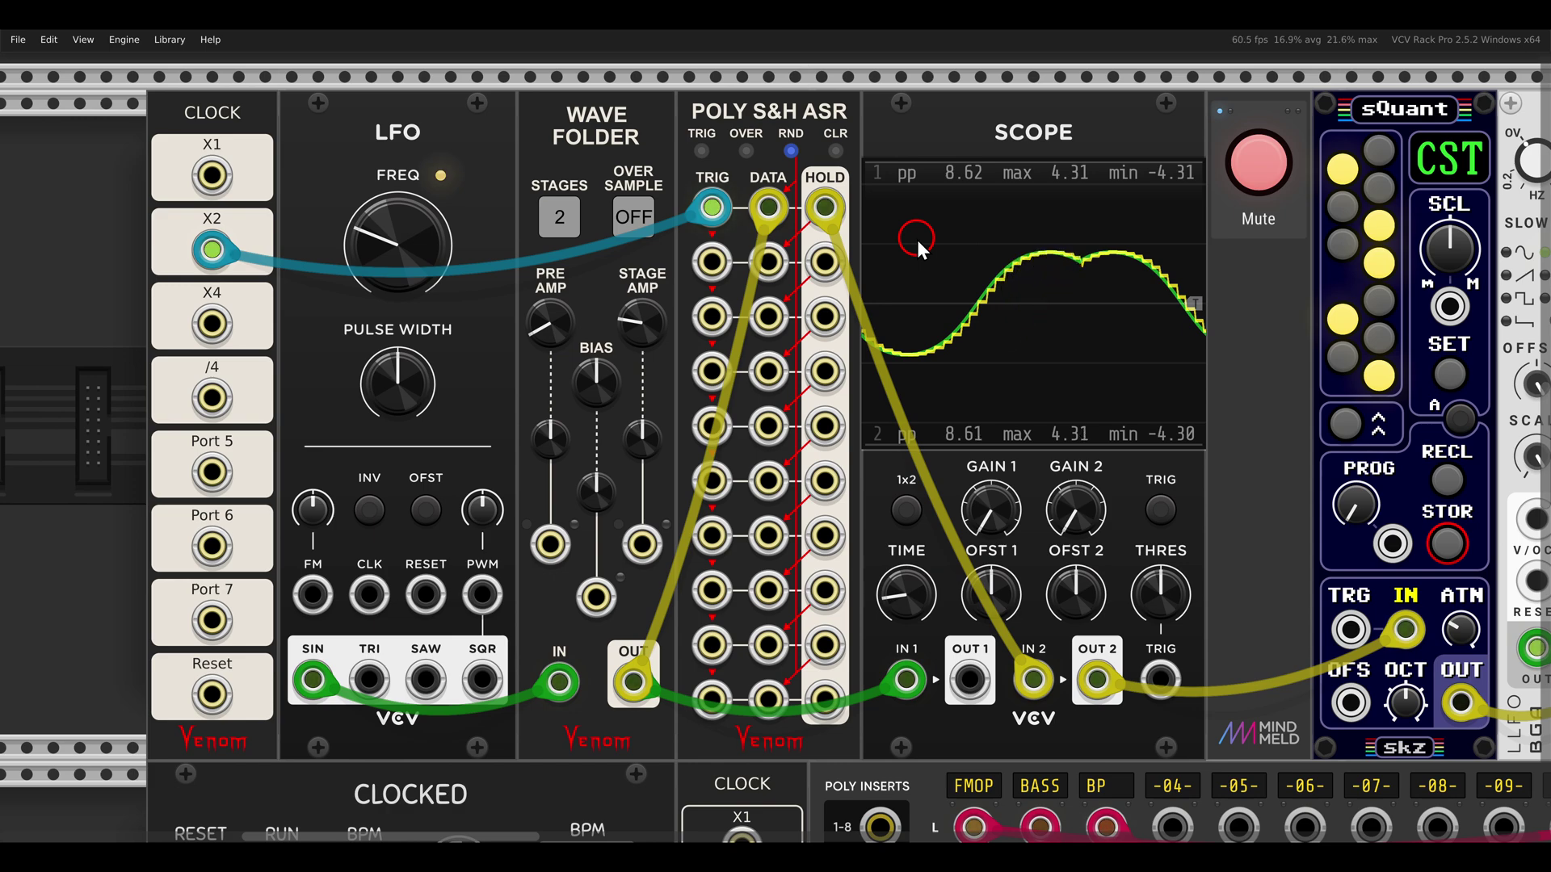
- Unmute the FM-OP voice whose pitch comes from the folded LFO through Poly S&H ASR and sQuant
scroll(984, 245, "right", 1)
scroll(984, 244, "right", 1)
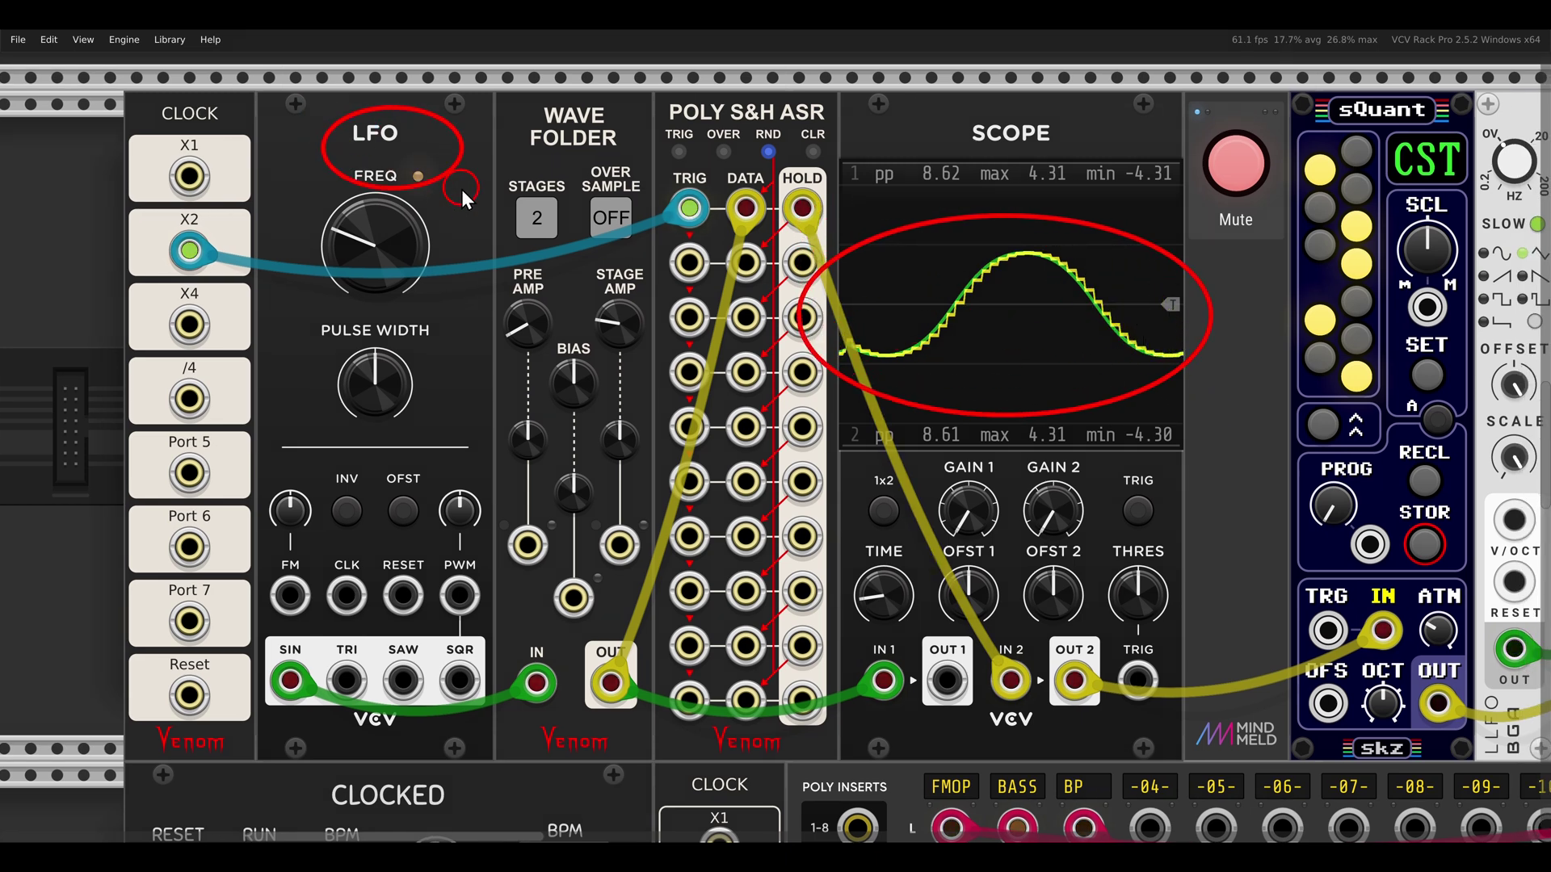
scroll(778, 292, "down", 2)
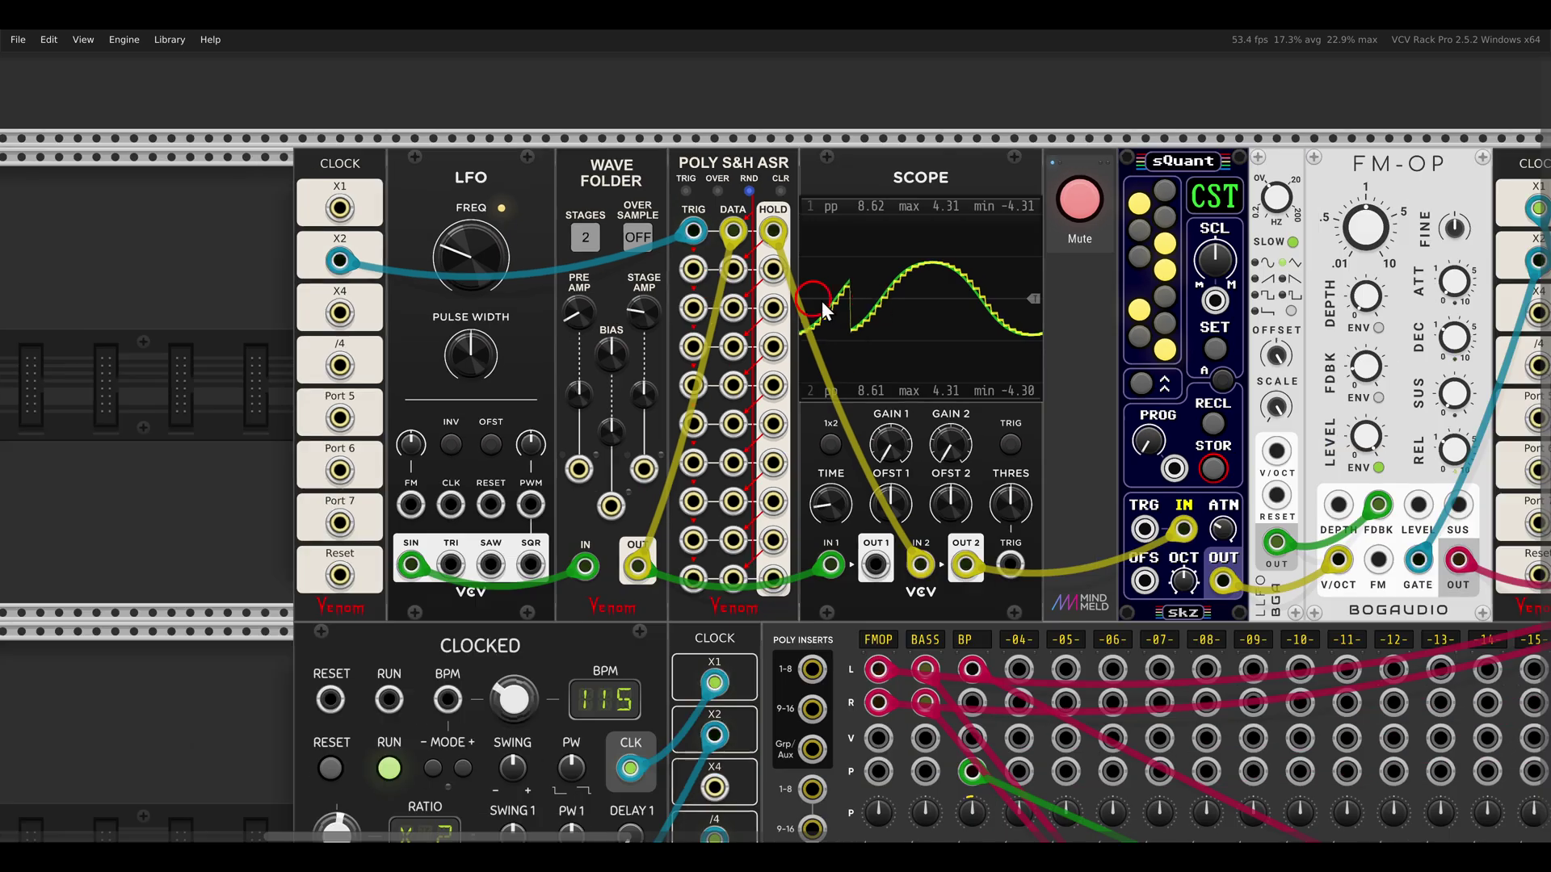
left_click_drag(912, 302, 738, 307)
left_click(917, 214)
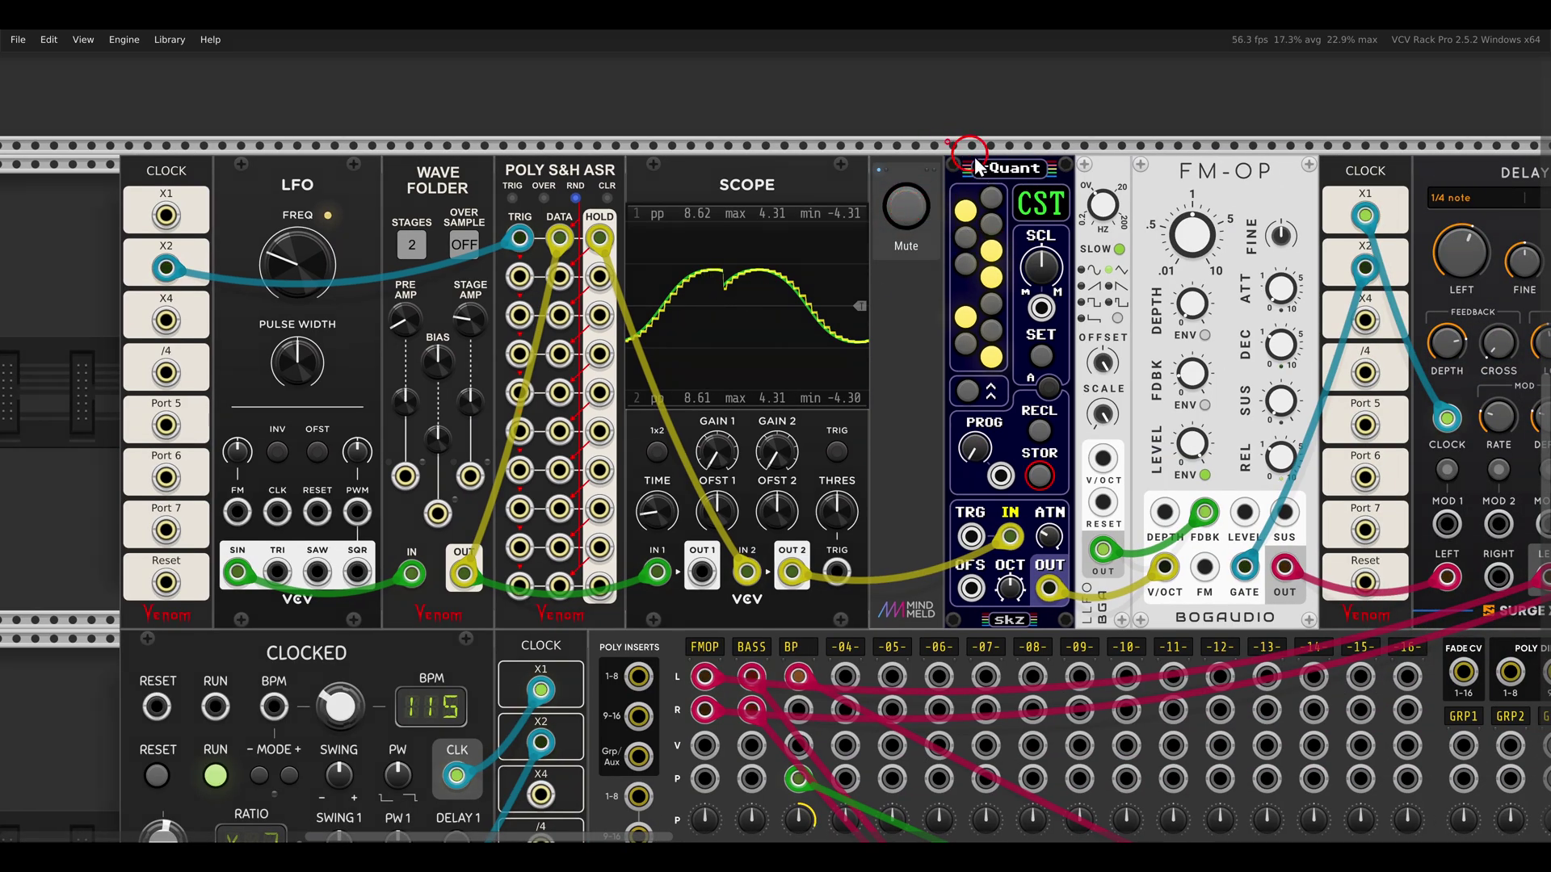
- Raise the Pre Amp and Stage Amp of the two-stage Wave Folder that feeds the Poly S&H ASR
left_click_drag(947, 142, 1063, 191)
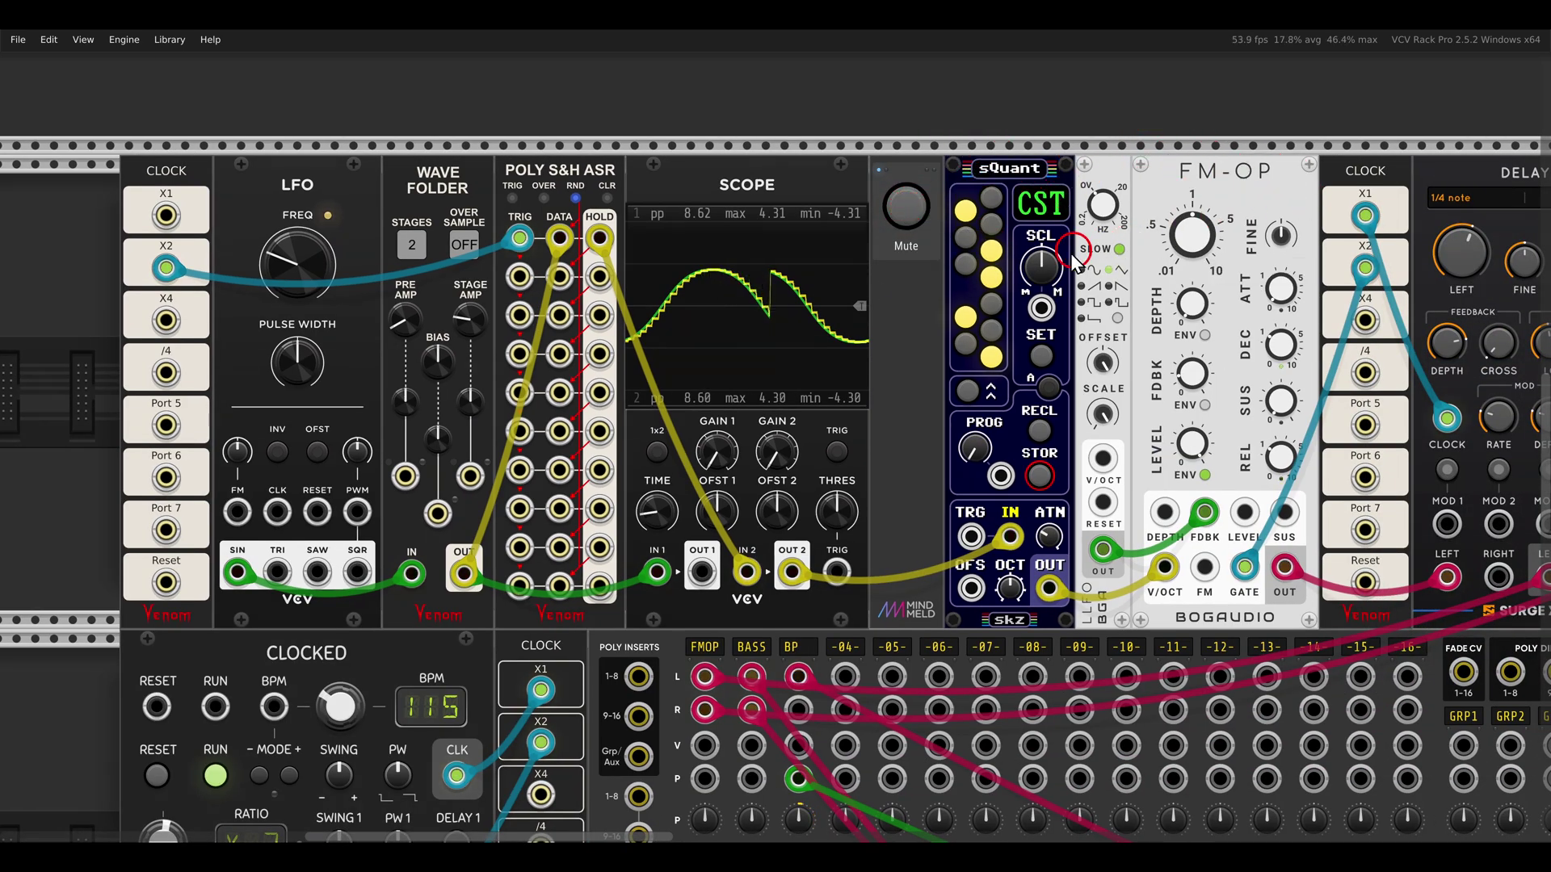
scroll(1063, 275, "left", 3)
left_click_drag(1061, 269, 1090, 268)
scroll(873, 321, "up", 1)
left_click_drag(871, 321, 908, 303)
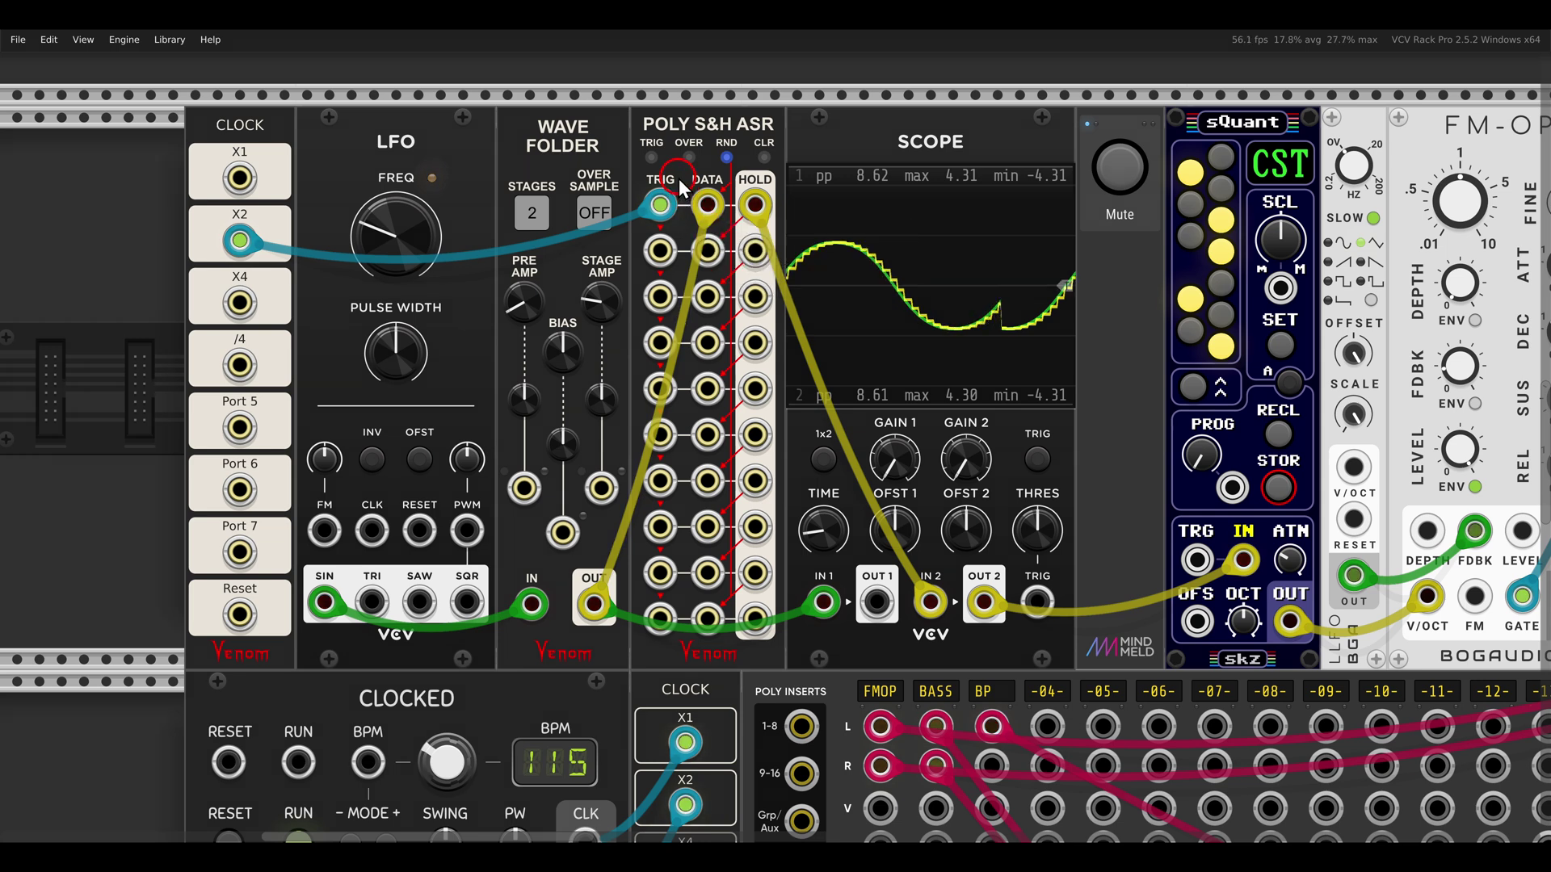
mouse_move(699, 217)
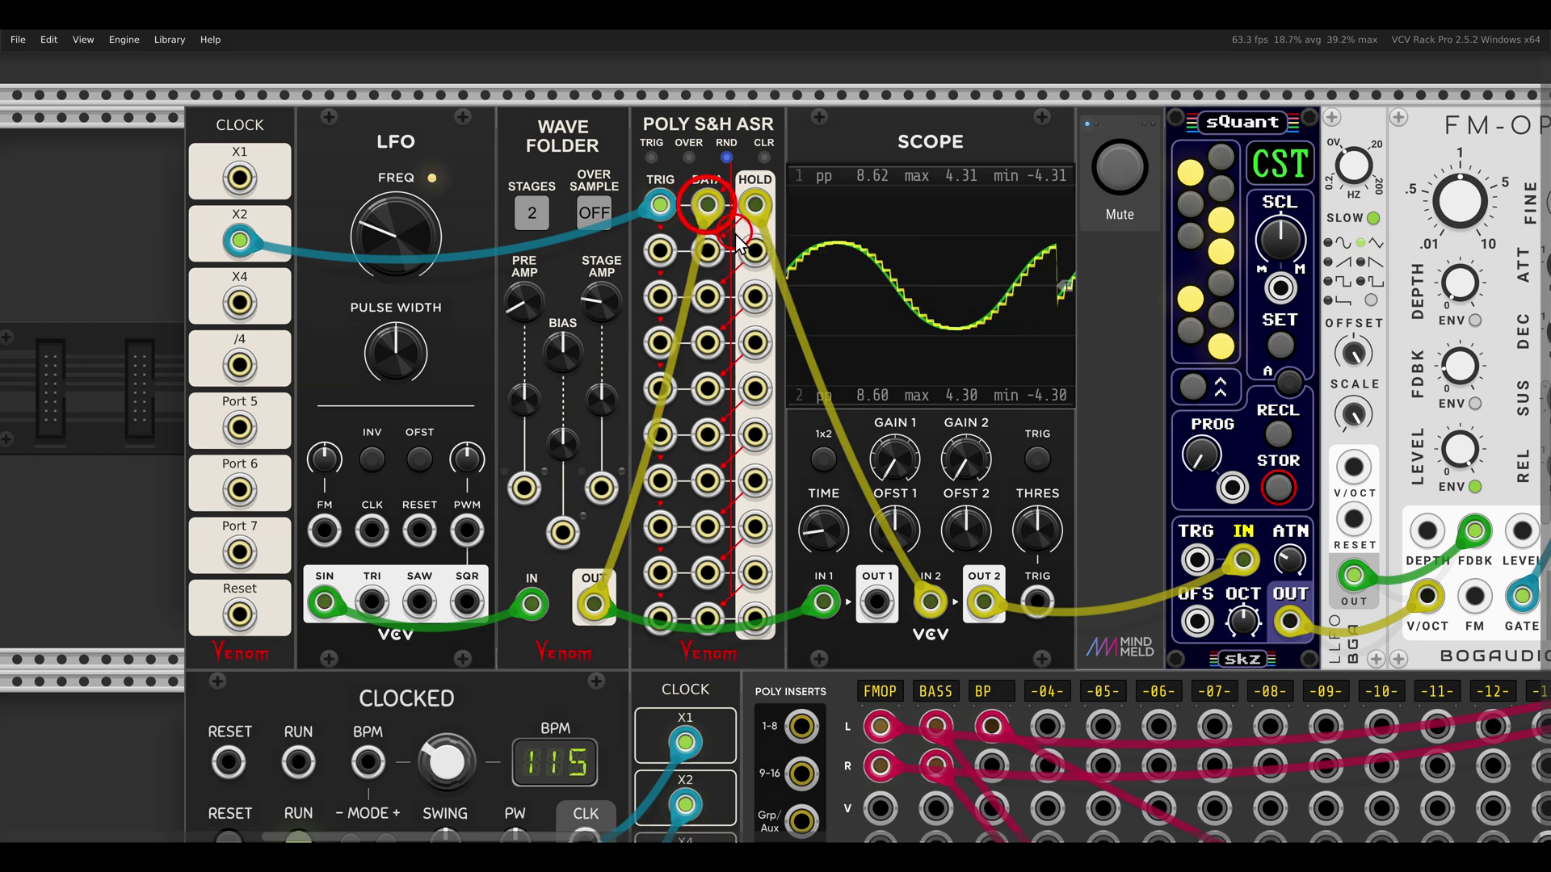
left_click_drag(627, 172, 682, 235)
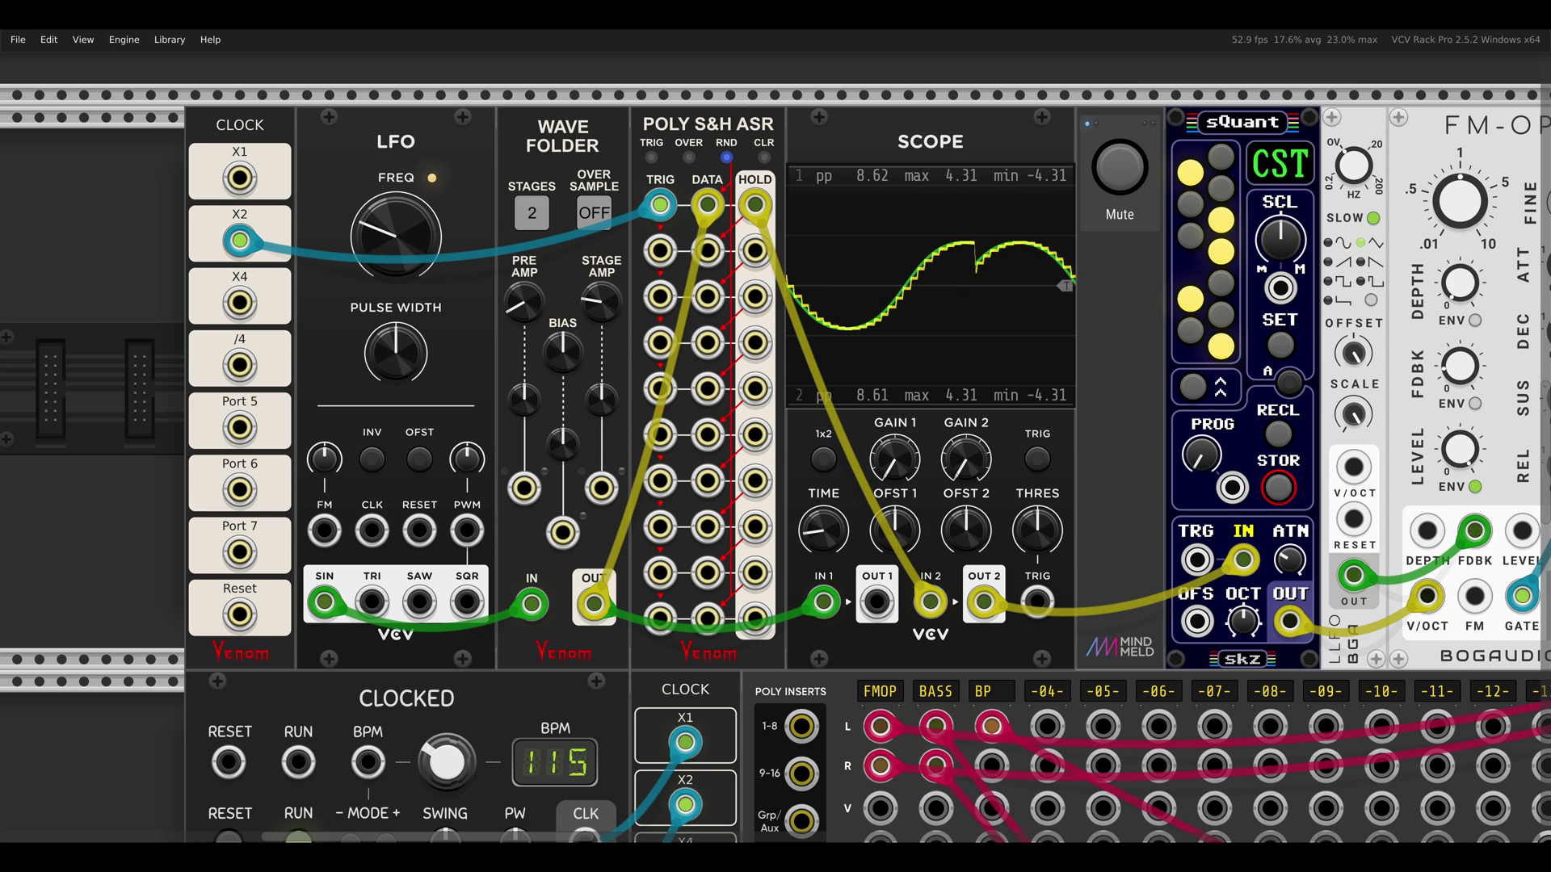
left_click_drag(528, 313, 581, 252)
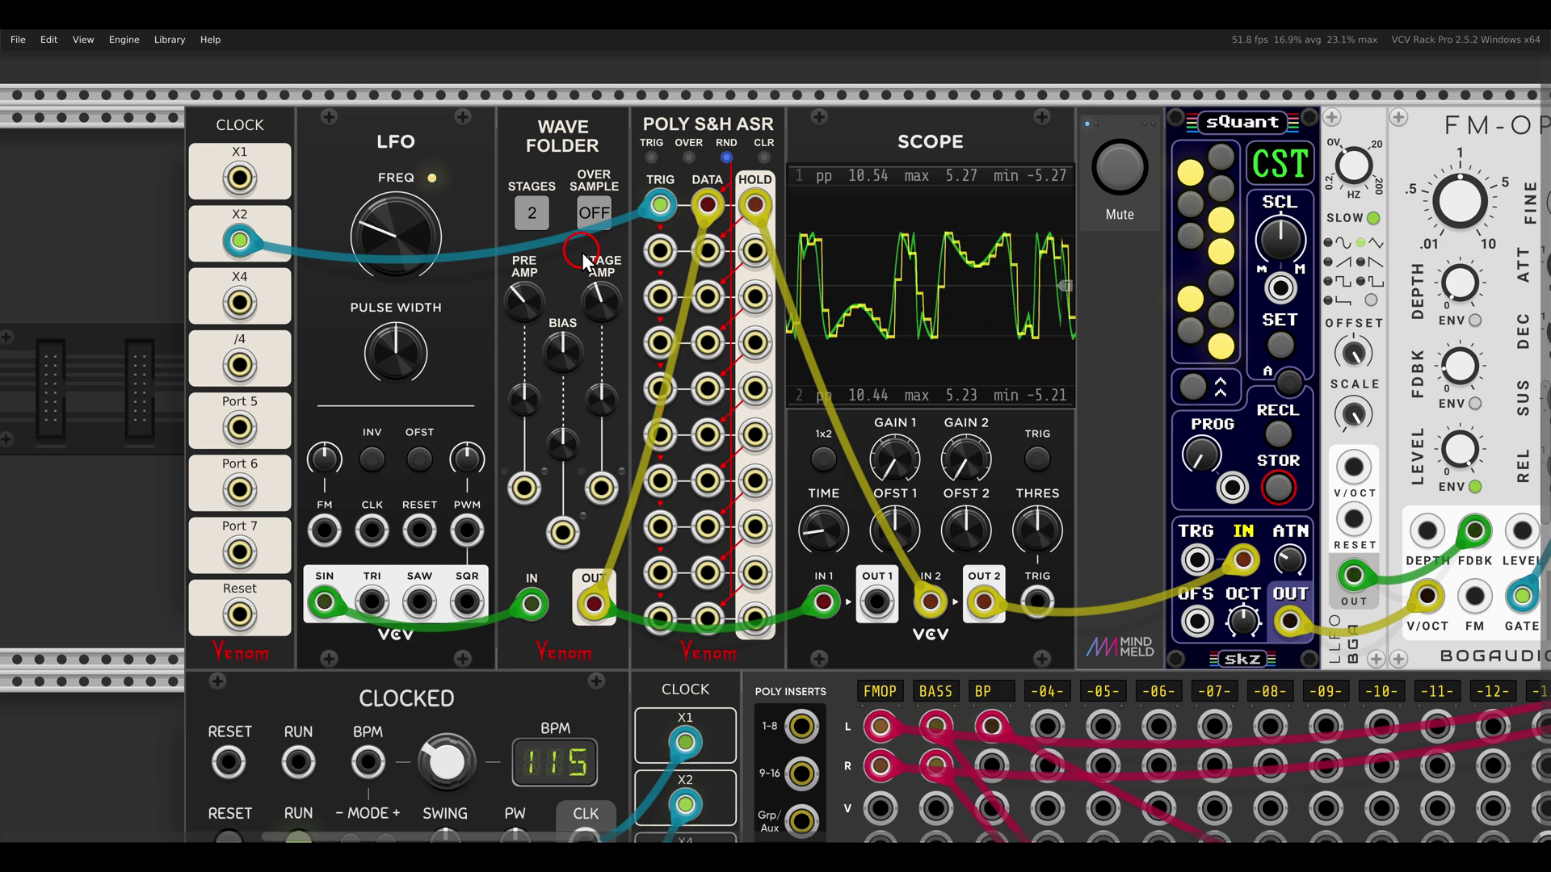
- Unmute the voice with square and sine VCO Units, mod7 and Electric Ensemble, modulated by a folded triangle LFO
scroll(583, 255, "down", 10)
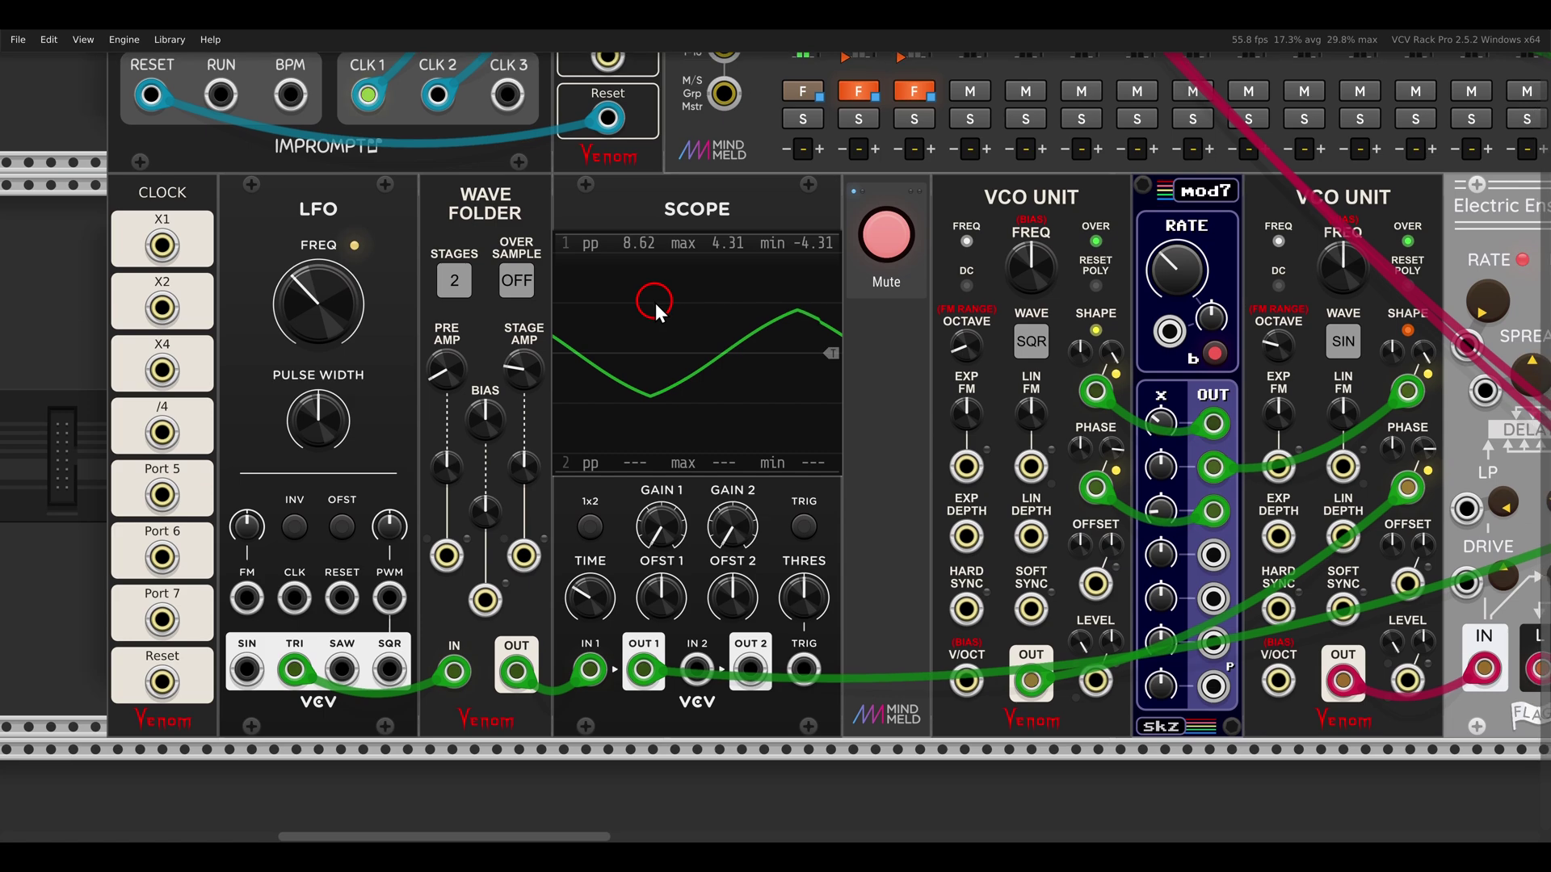
scroll(656, 303, "down", 2)
scroll(726, 303, "right", 4)
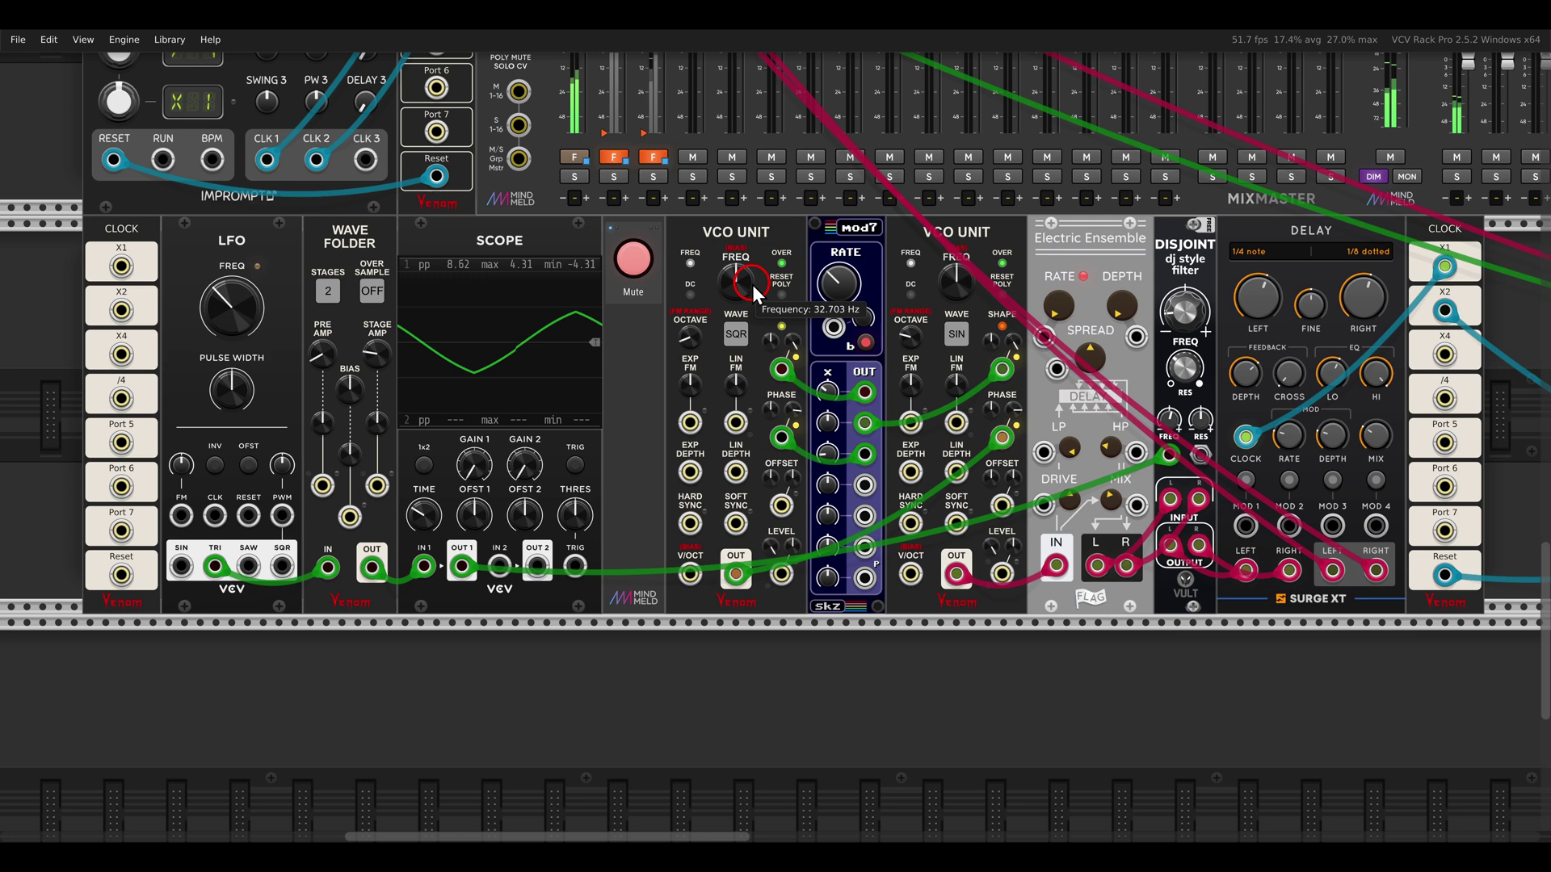
left_click(633, 259)
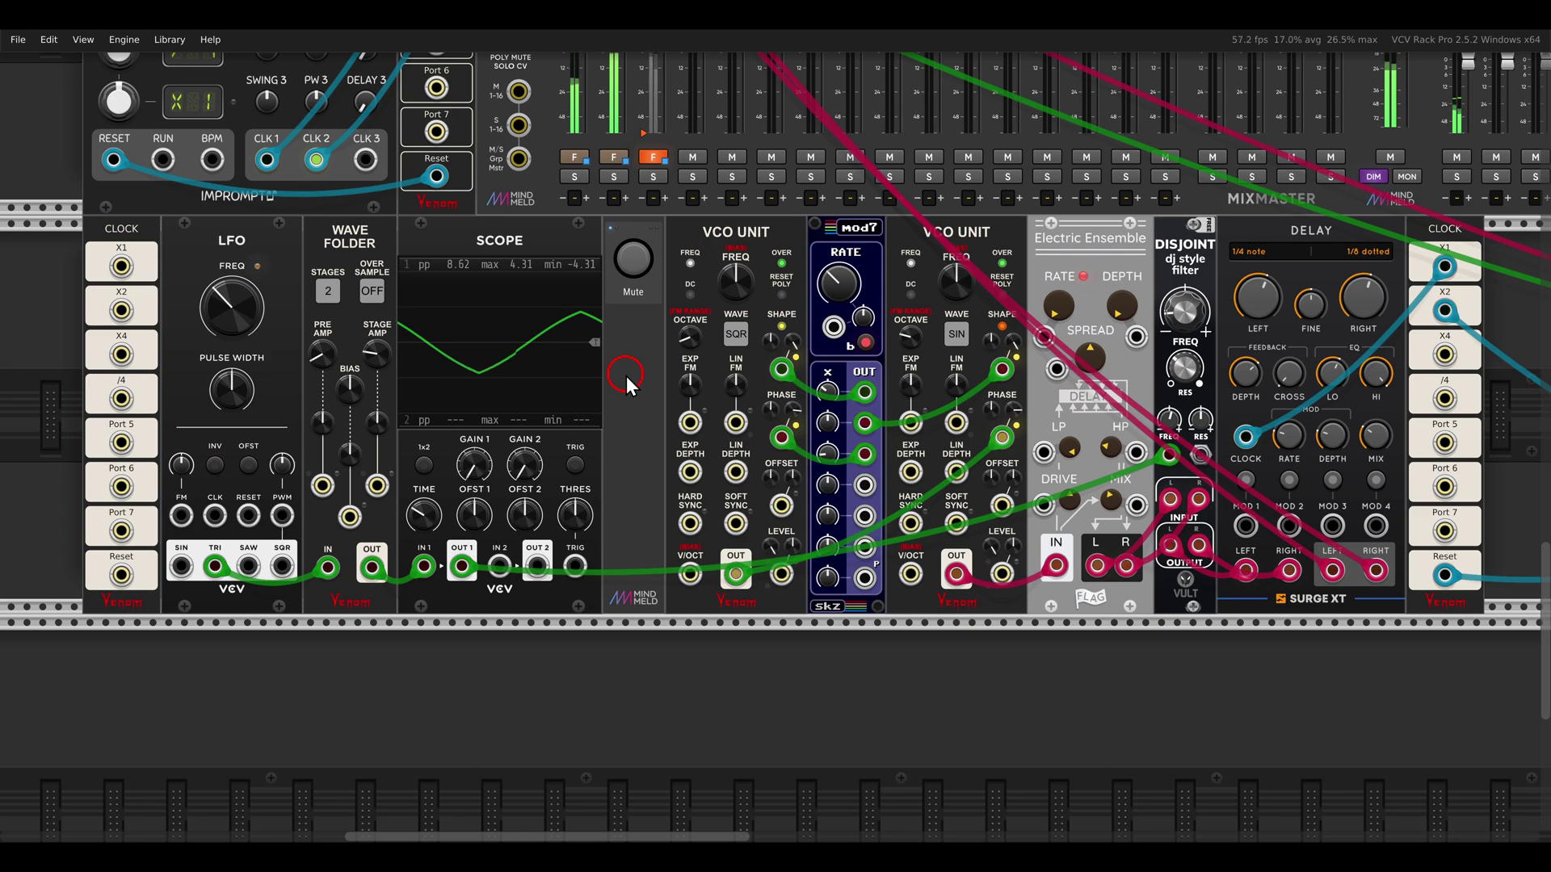
- Raise the Pre Amp, Stage Amp and Bias of the Wave Folder fed by the LFO's triangle output
scroll(804, 376, "up", 2)
scroll(662, 386, "up", 3)
scroll(662, 386, "up", 2)
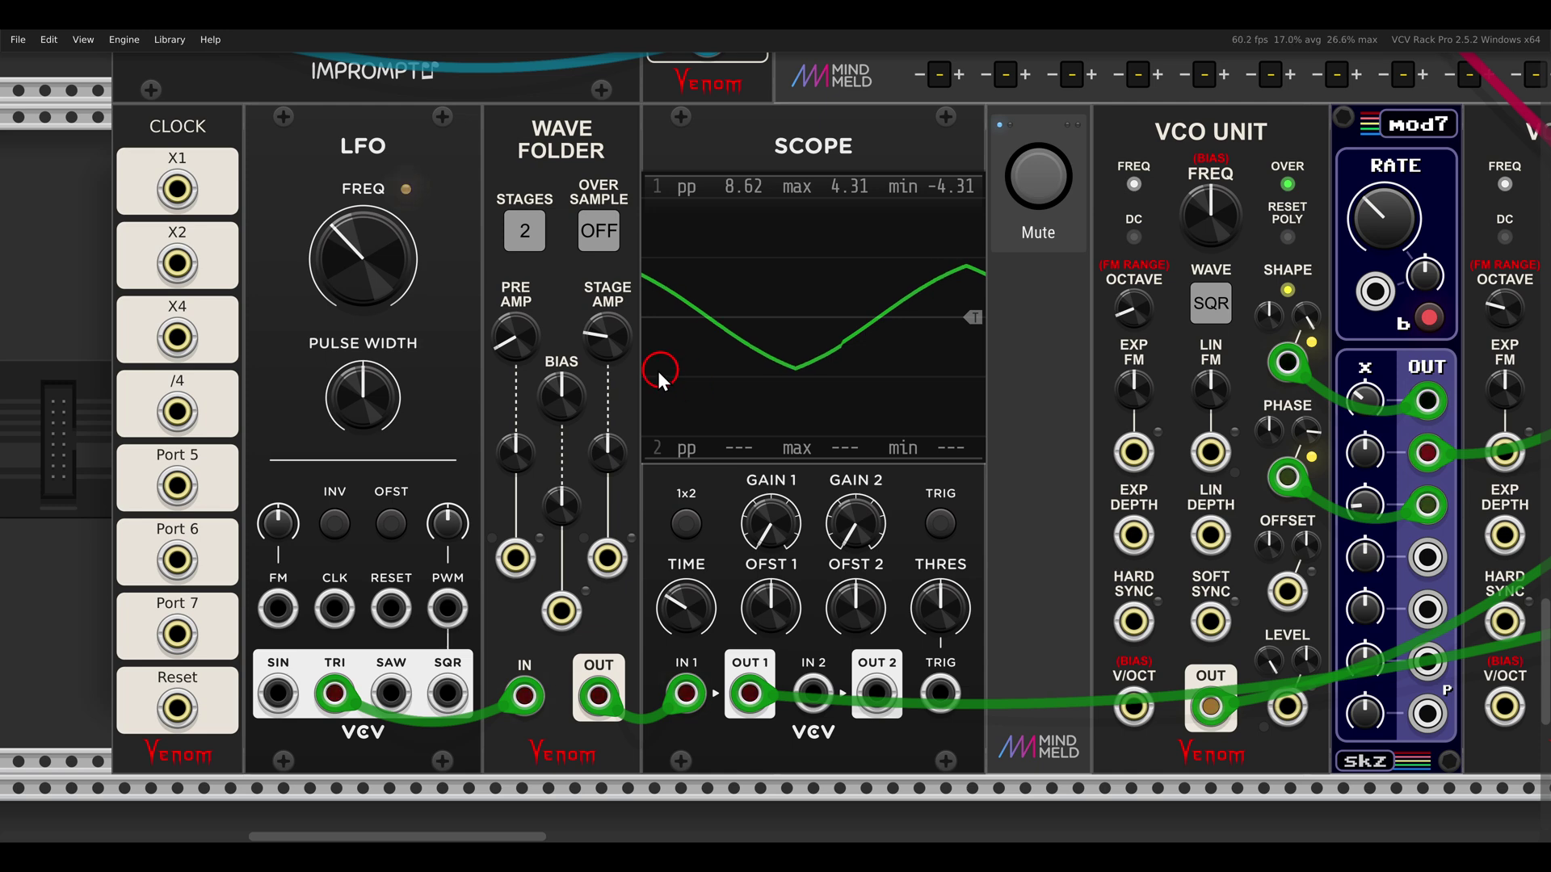
left_click_drag(529, 339, 592, 320)
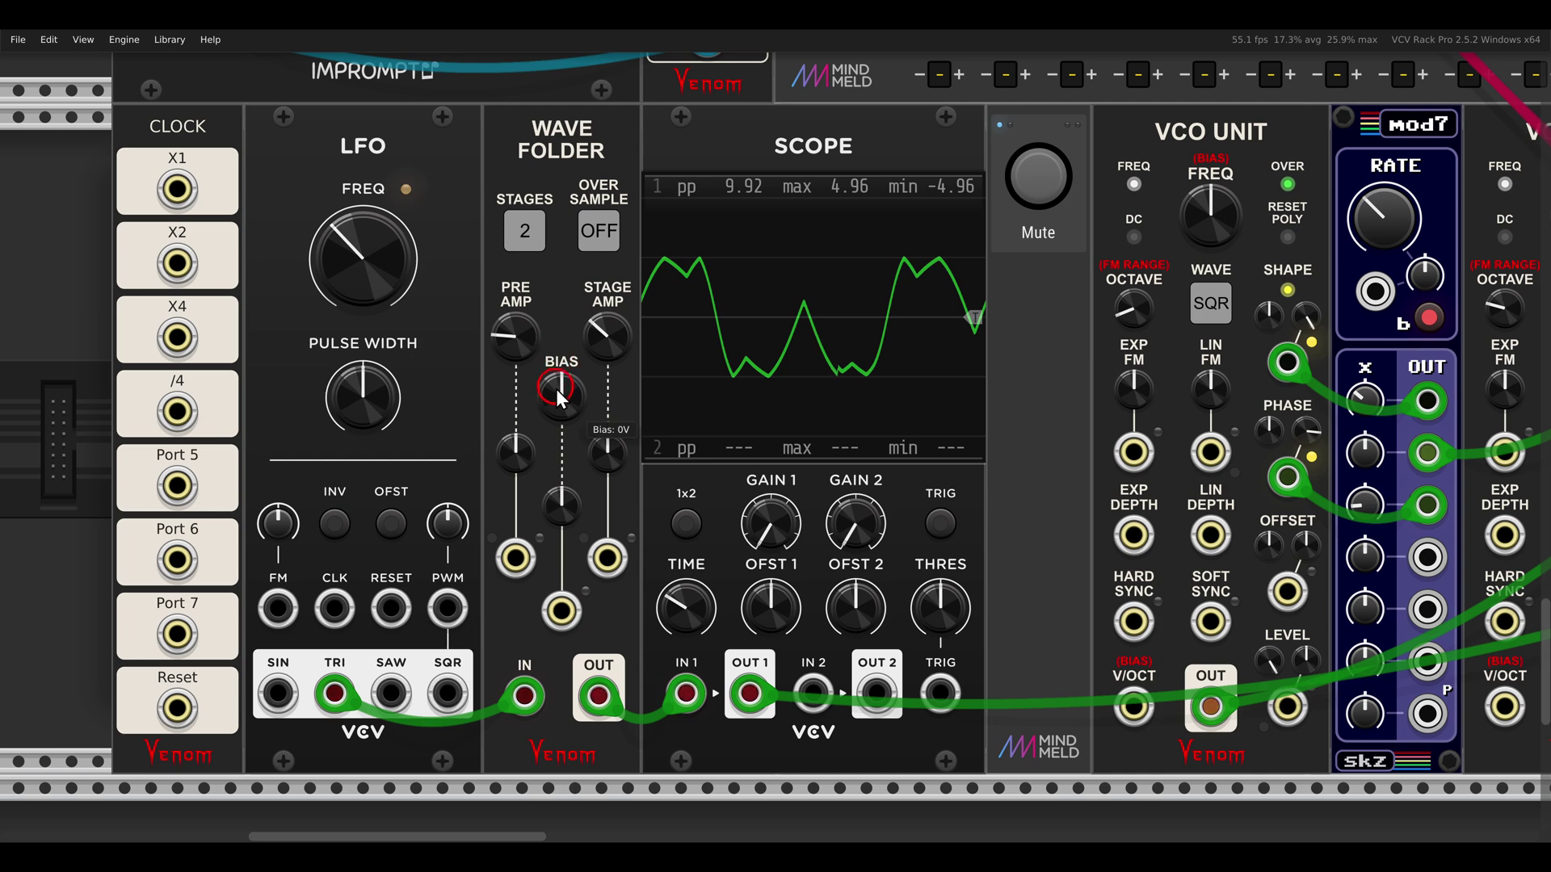
left_click_drag(555, 390, 594, 355)
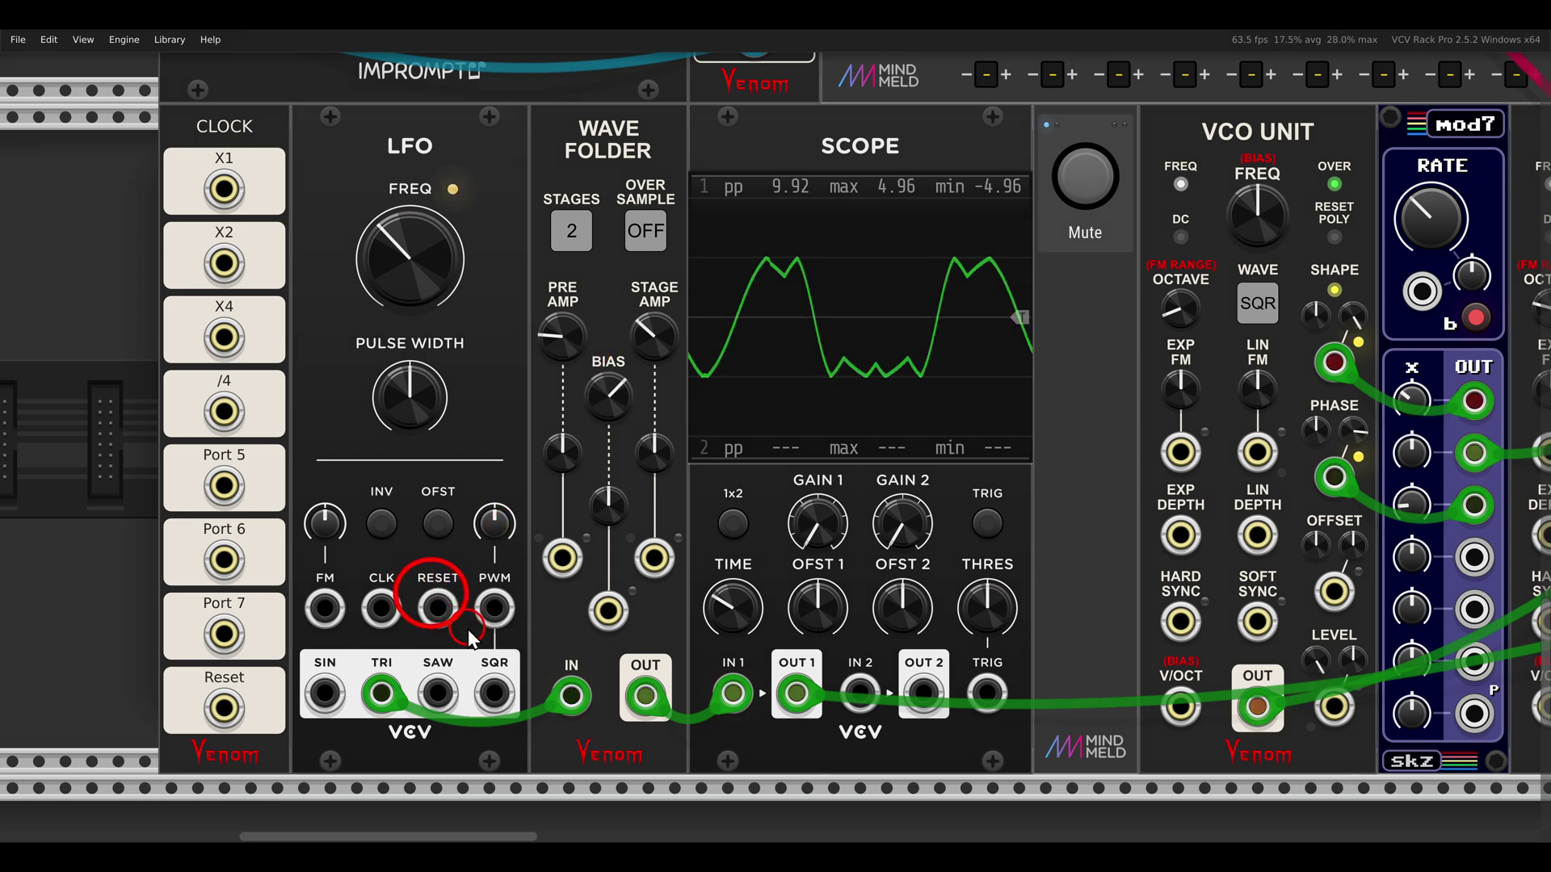
- Patch the CLOCK /4 output to the LFO's Reset input, and raise the Wave Folder's Bias and its Pre Amp to about 3.23
left_click_drag(223, 412, 437, 609)
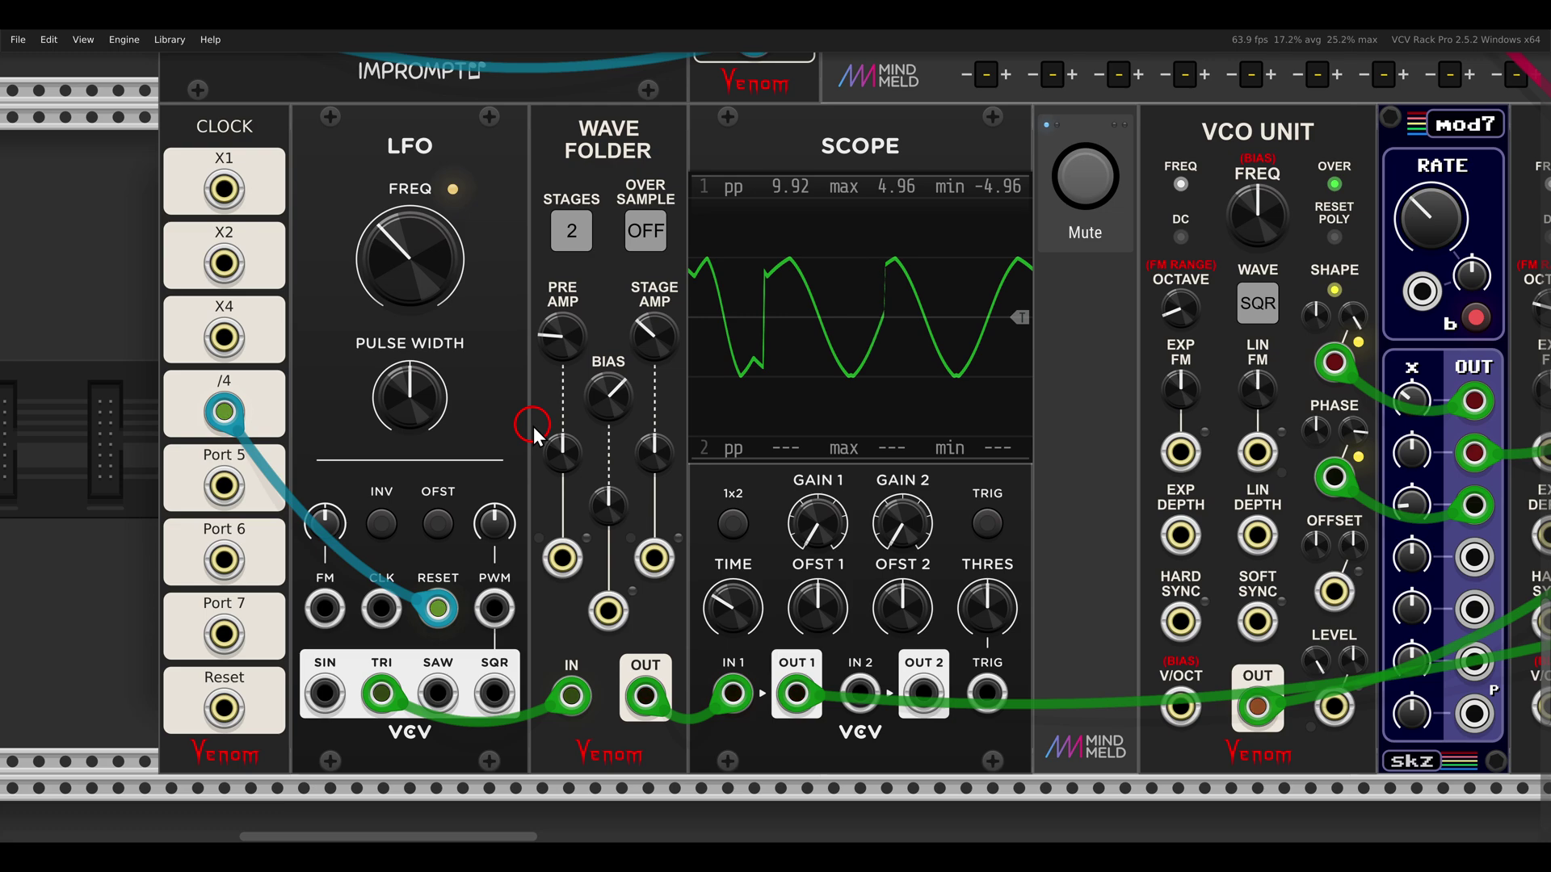
scroll(588, 410, "up", 2)
scroll(561, 334, "up", 2)
left_click_drag(561, 336, 561, 327)
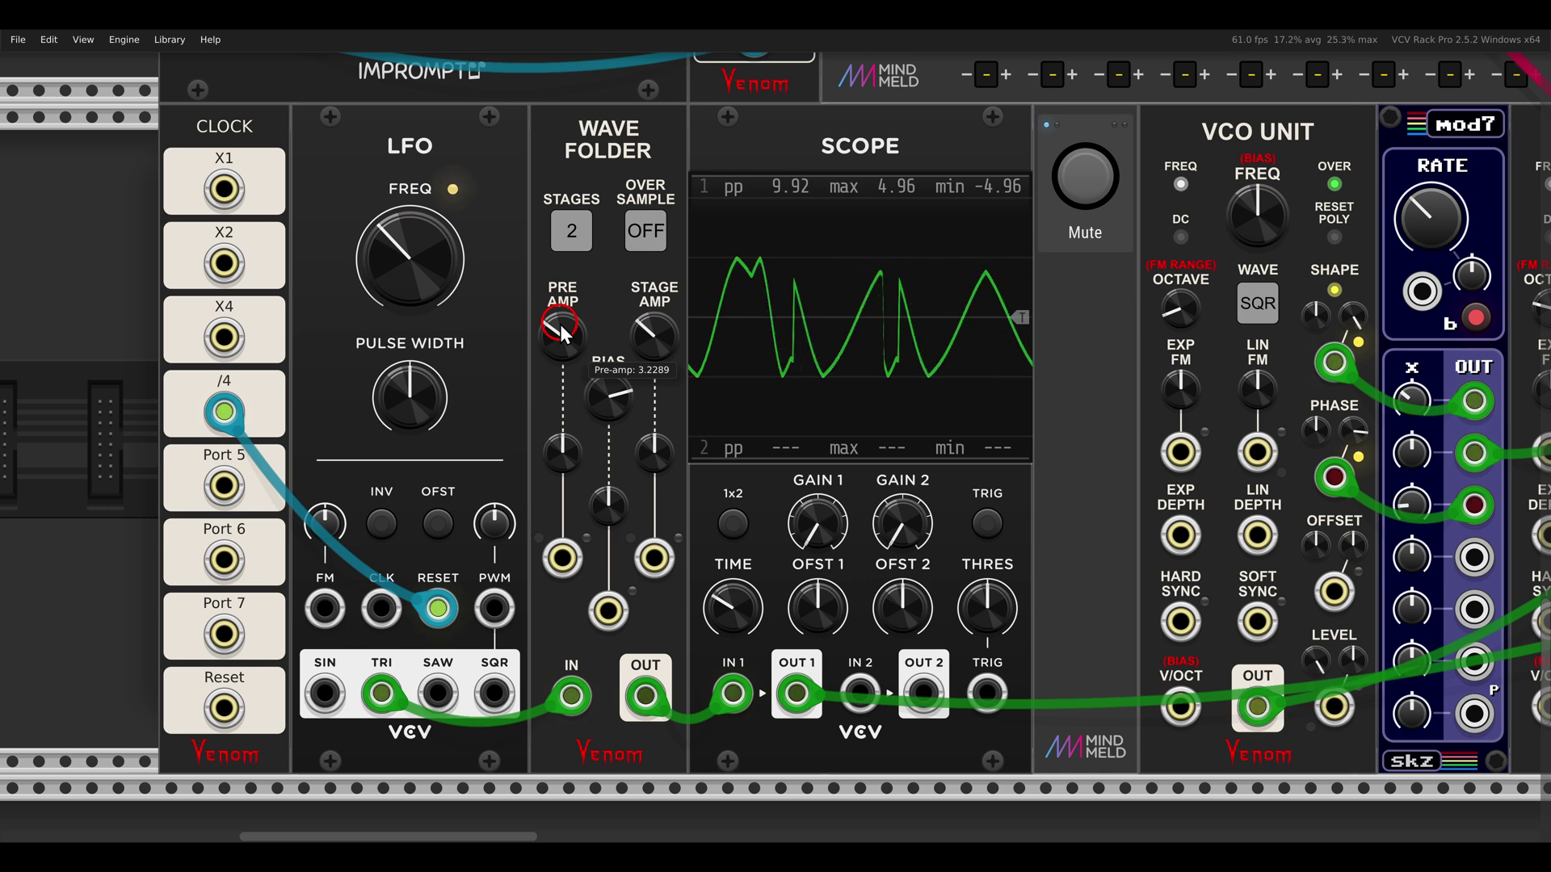
- Unmute the voice with the Octet Seq, folded triangle LFO, saw VCO Unit and Tangents filter
scroll(719, 350, "down", 1)
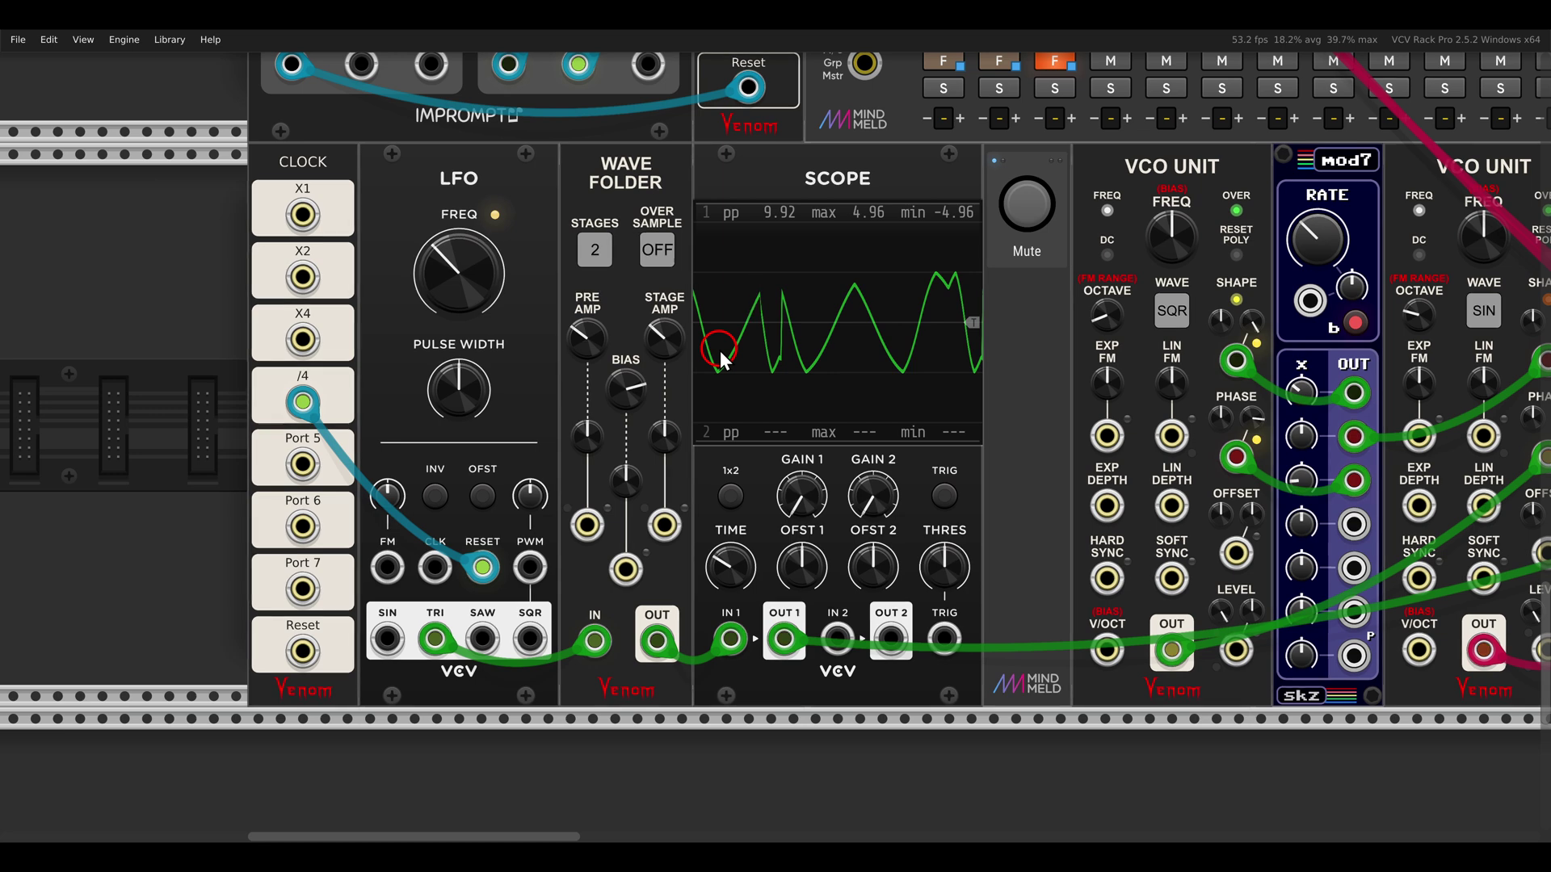
scroll(1000, 356, "right", 2)
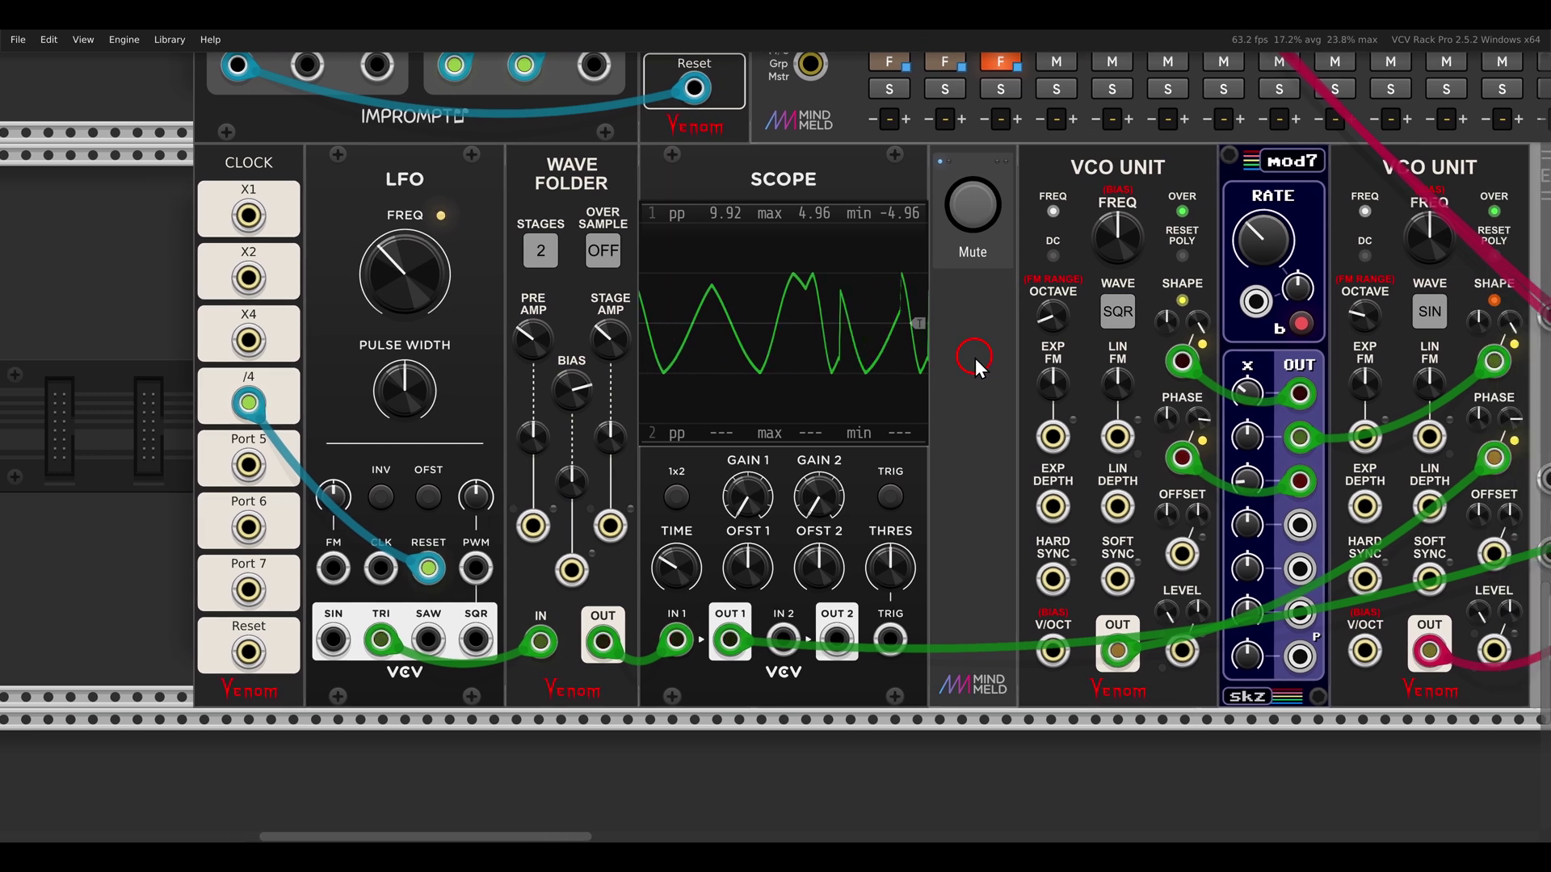
scroll(975, 367, "down", 1)
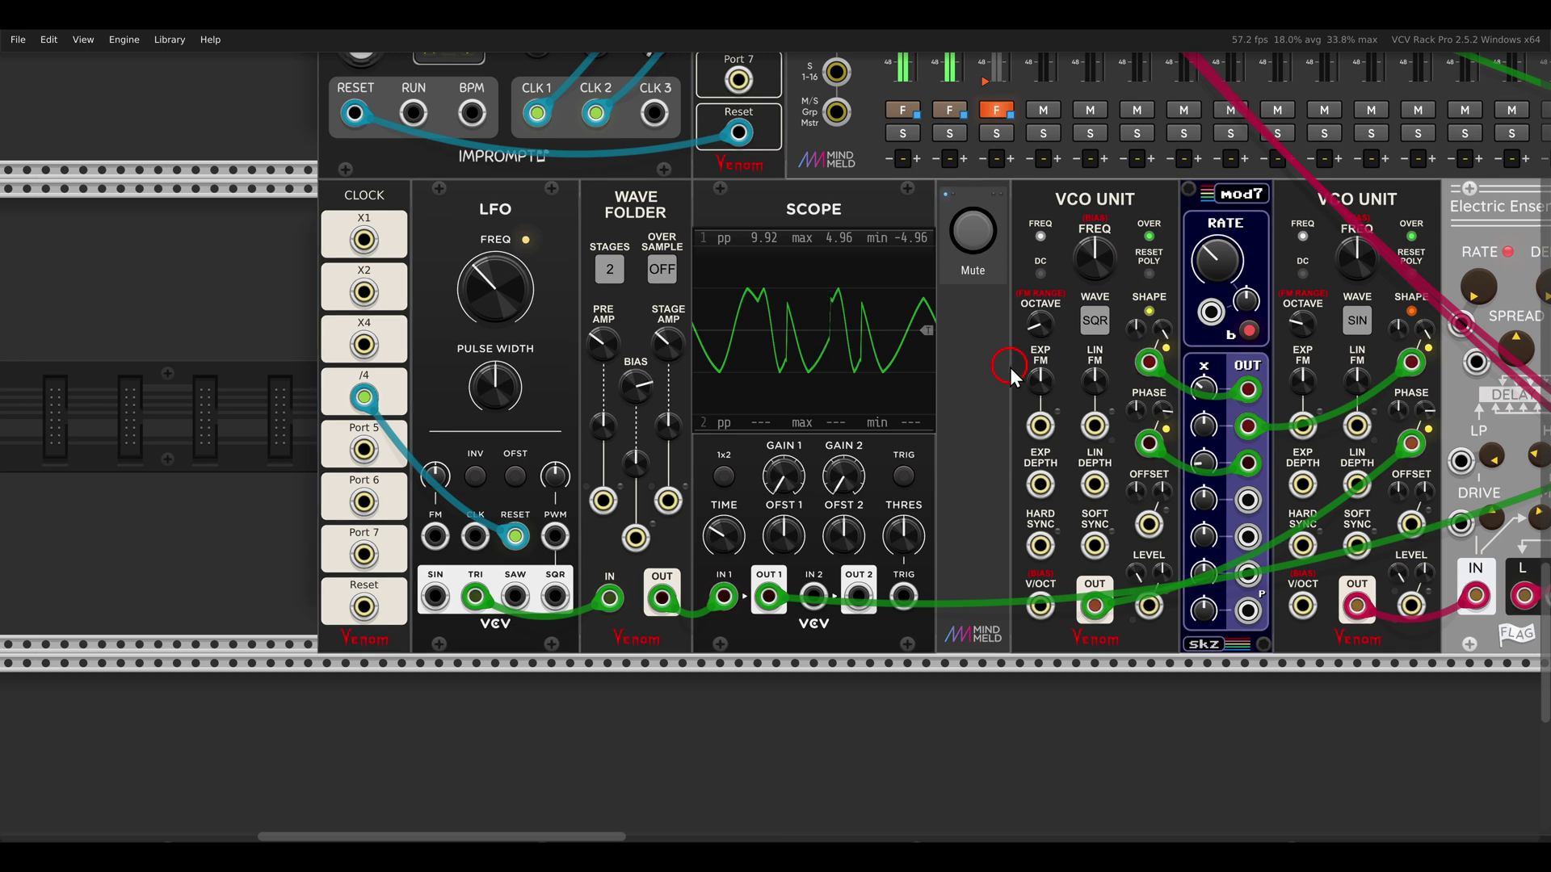
scroll(1203, 371, "right", 11)
mouse_move(1170, 377)
scroll(1169, 377, "right", 15)
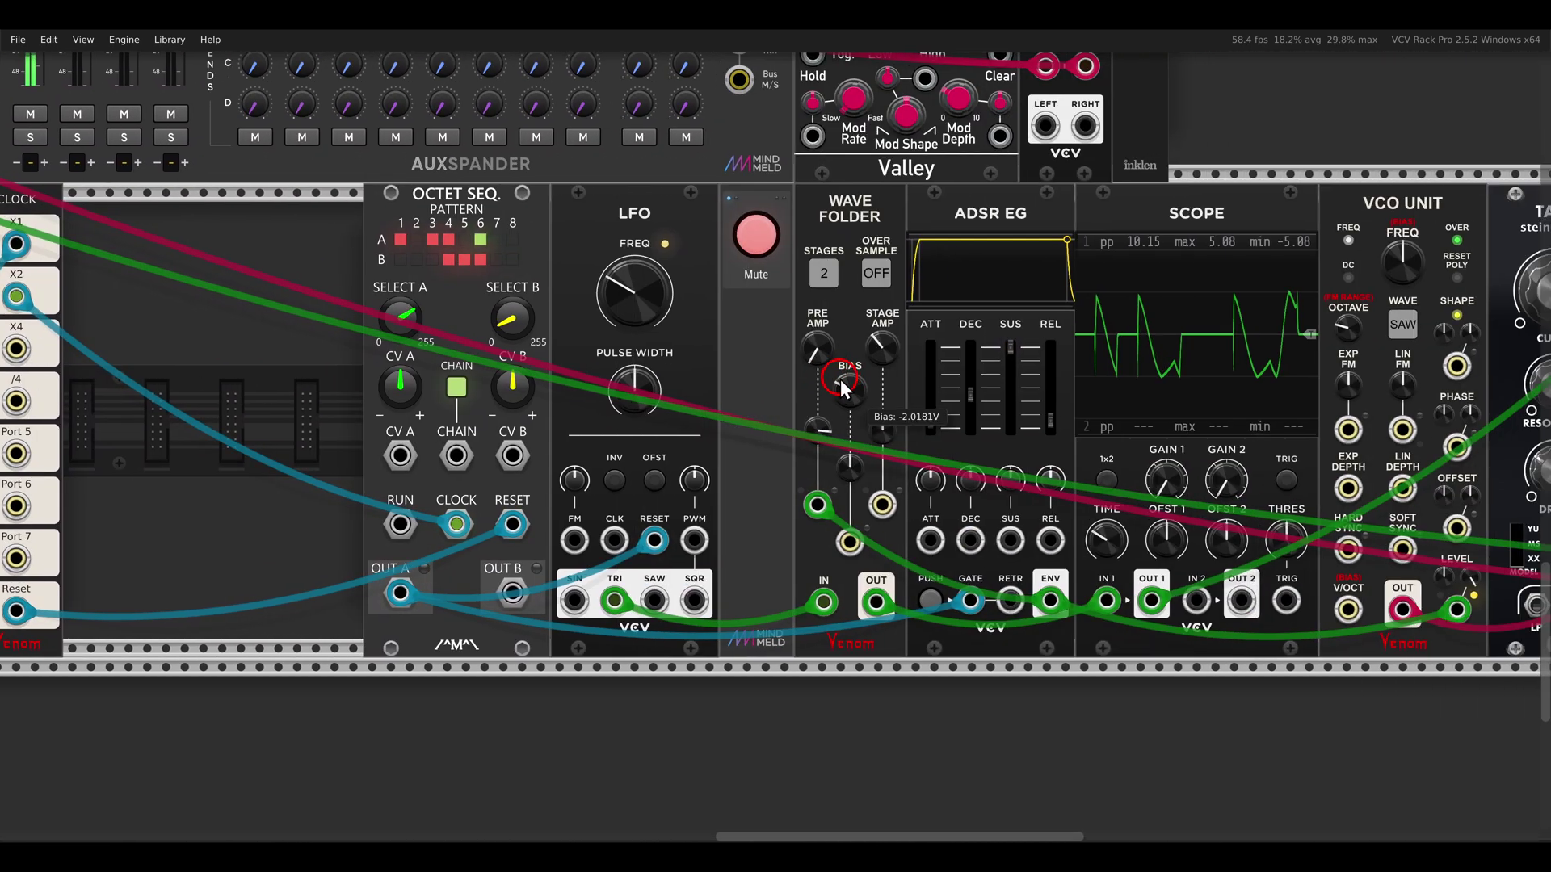
left_click_drag(840, 379, 661, 378)
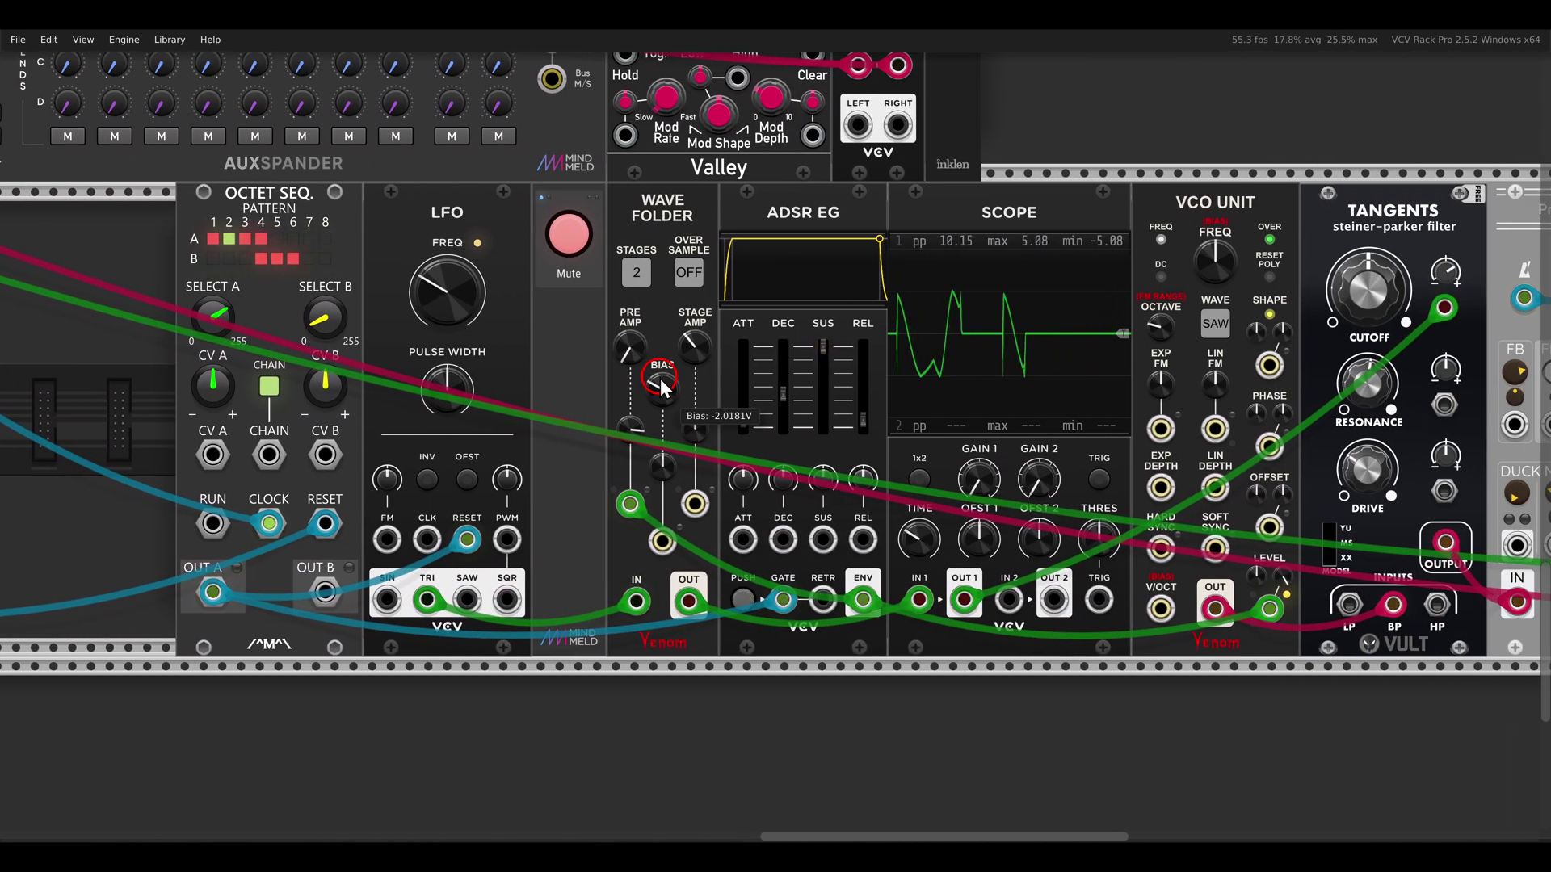
scroll(661, 378, "down", 1)
left_click_drag(761, 375, 627, 376)
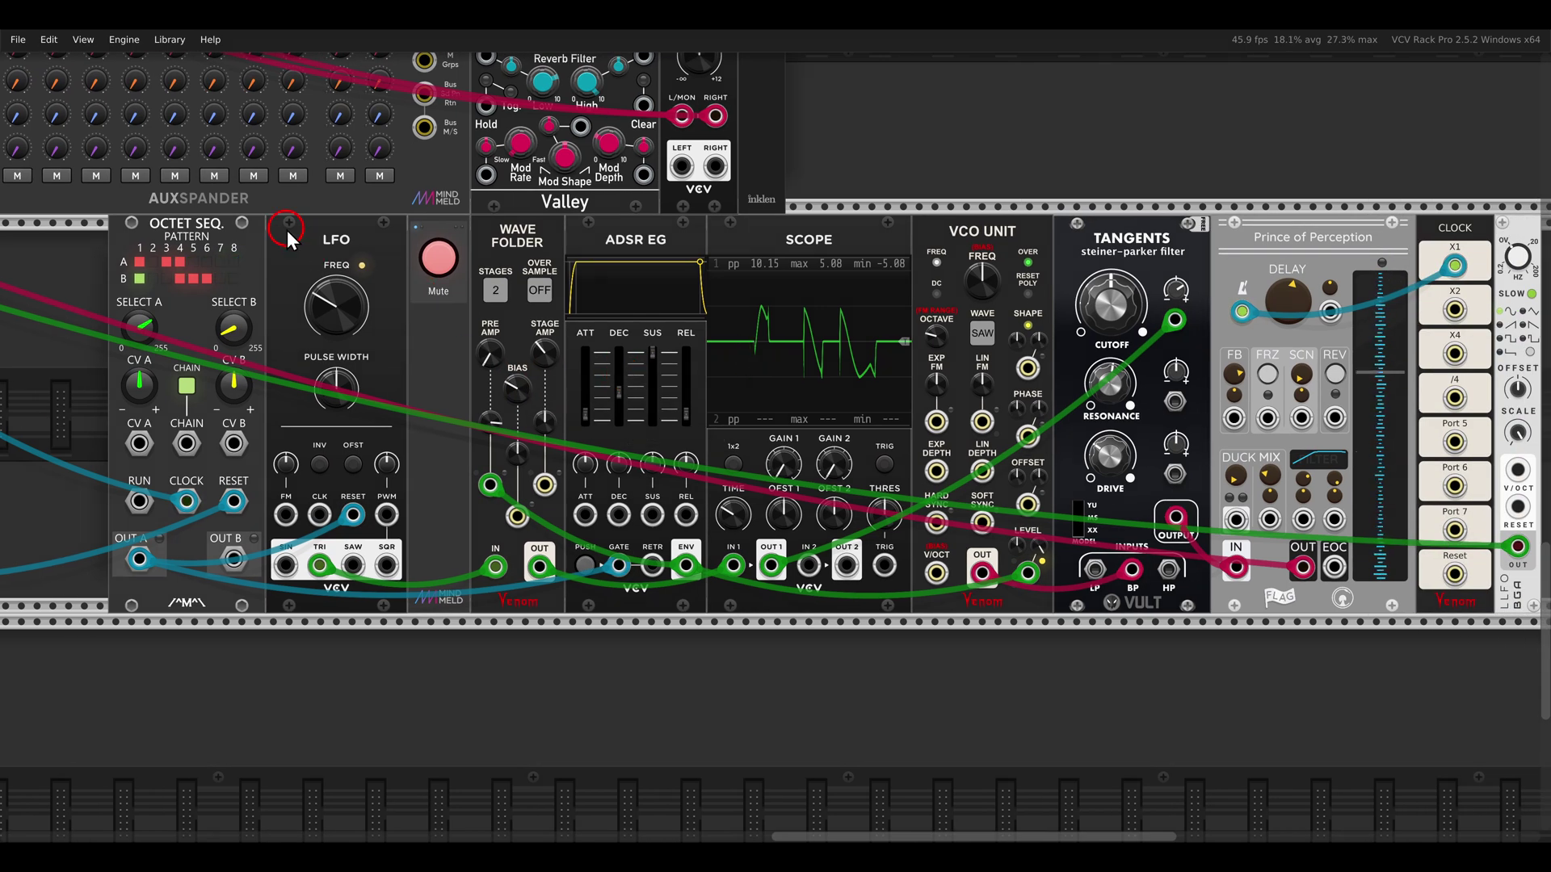
left_click_drag(289, 218, 376, 265)
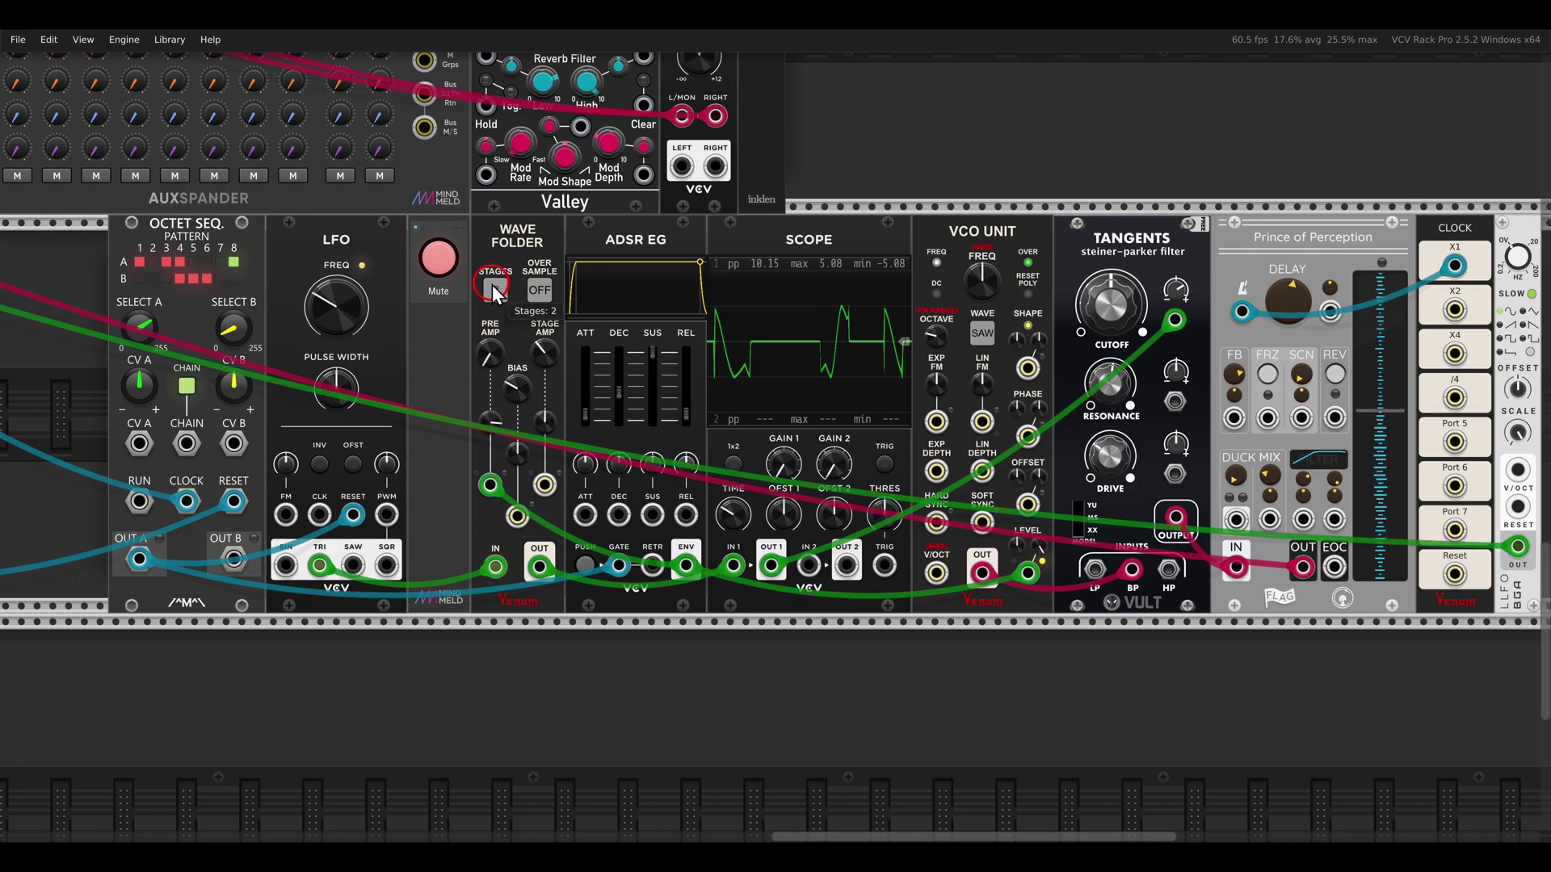
left_click(457, 267)
left_click(489, 349)
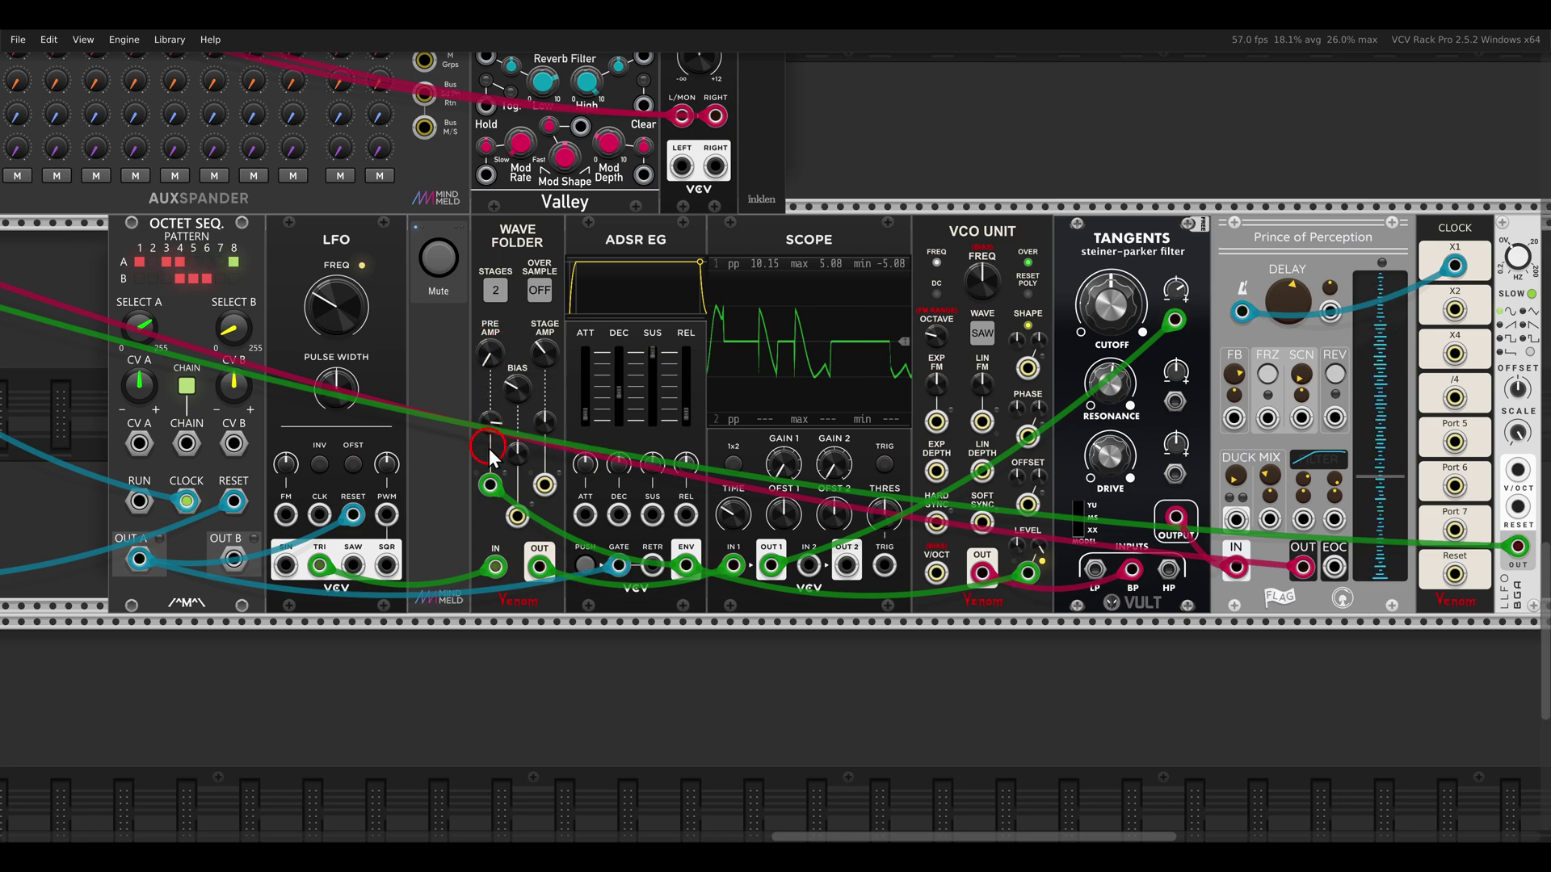
- Examine how the Octet Seq and ADSR EG modulate the Wave Folder's Pre Amp and shape the folded LFO on the Scope
scroll(488, 449, "up", 3)
left_click(457, 357)
left_click_drag(457, 357, 713, 420)
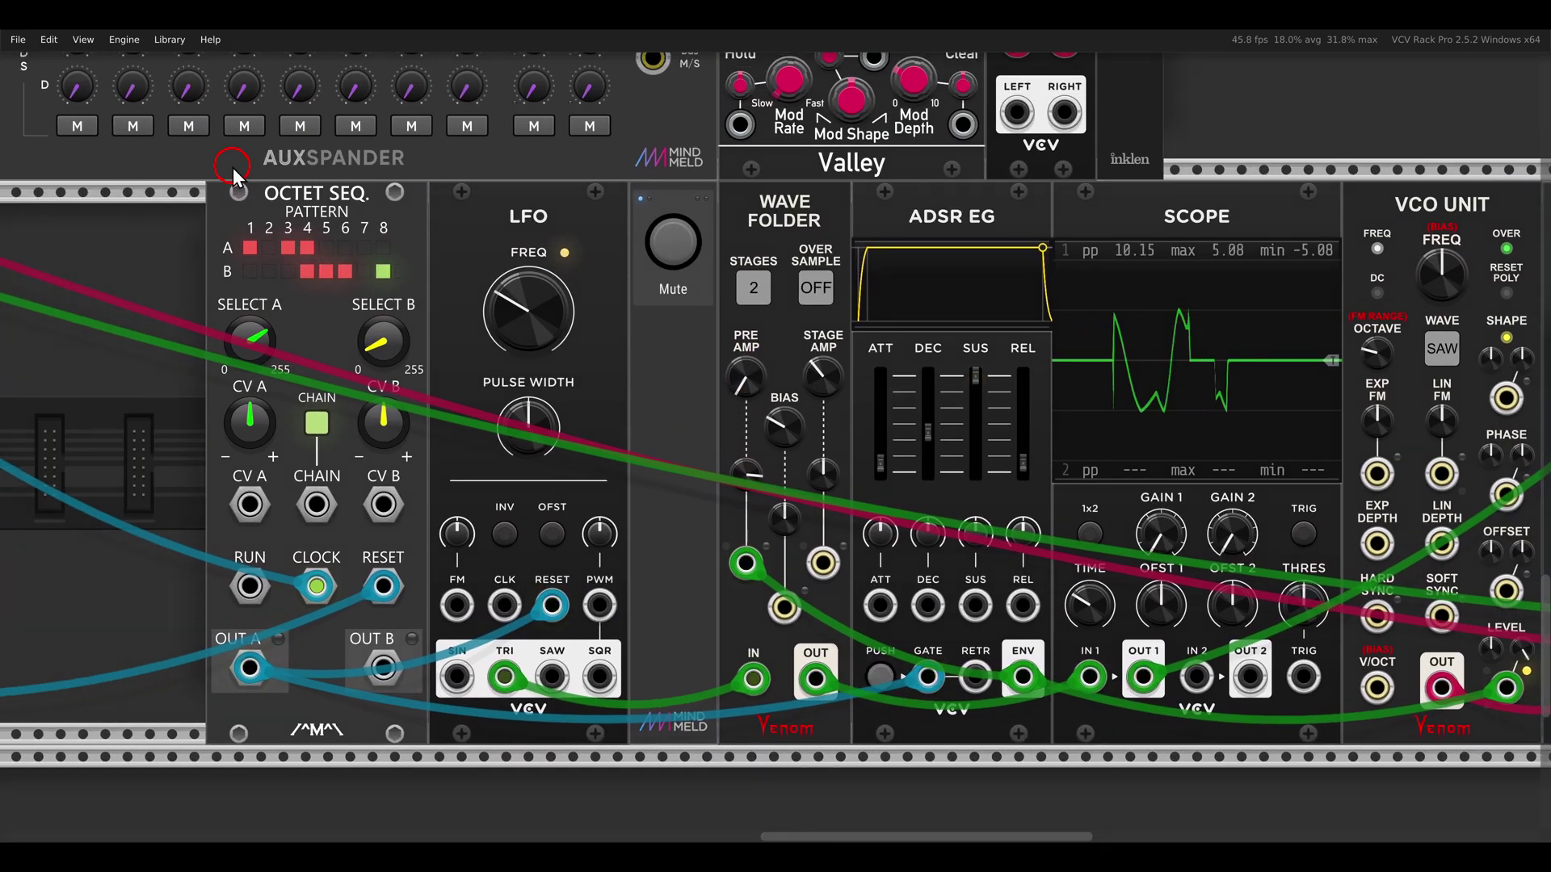
left_click_drag(232, 167, 410, 250)
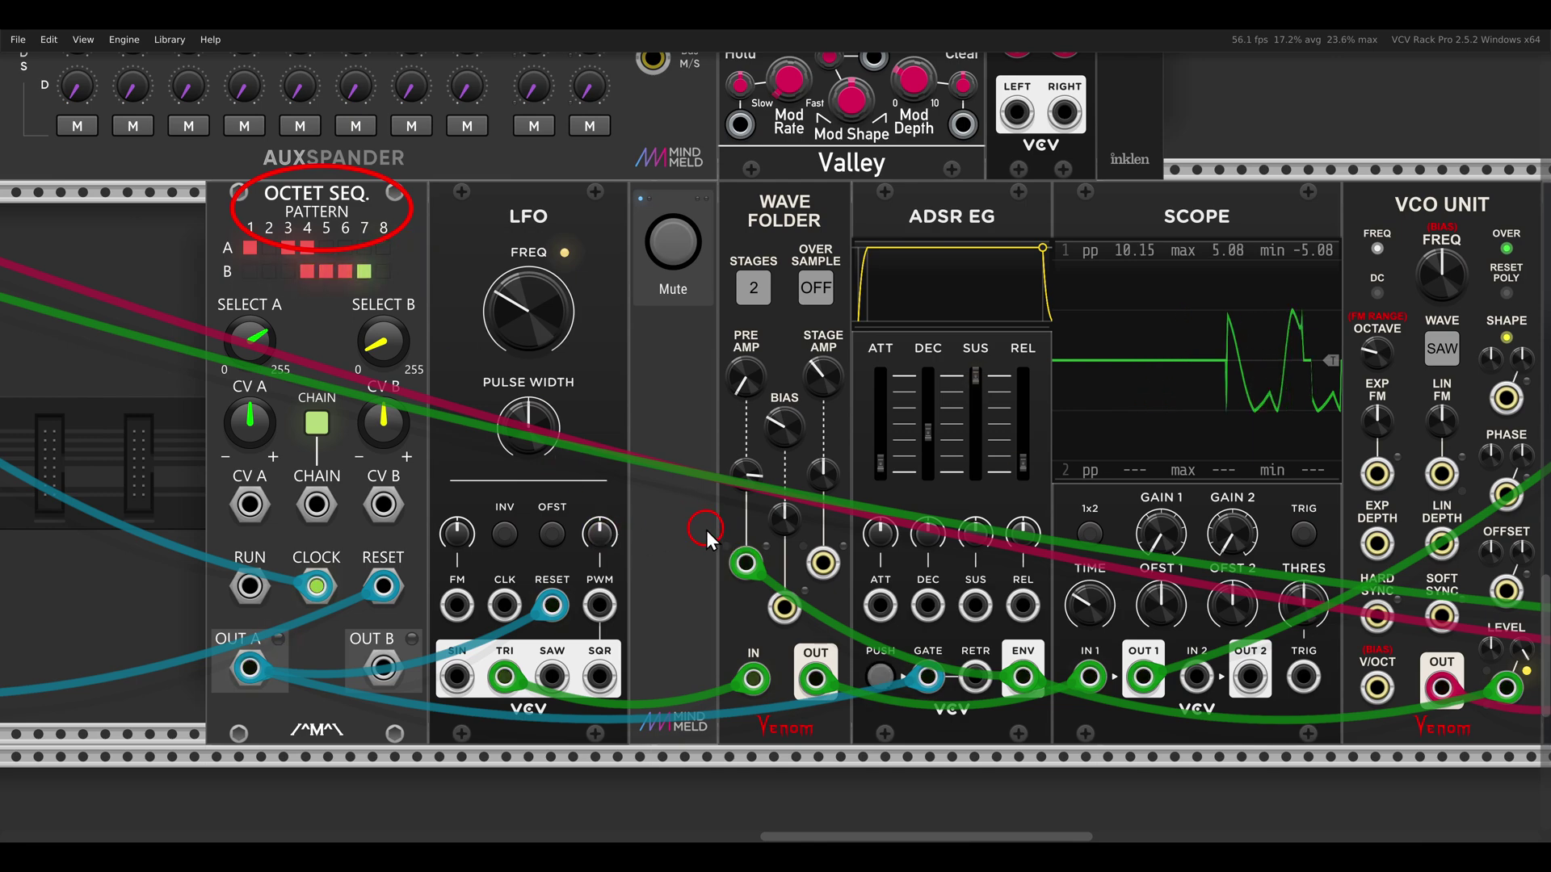
left_click_drag(707, 538, 773, 594)
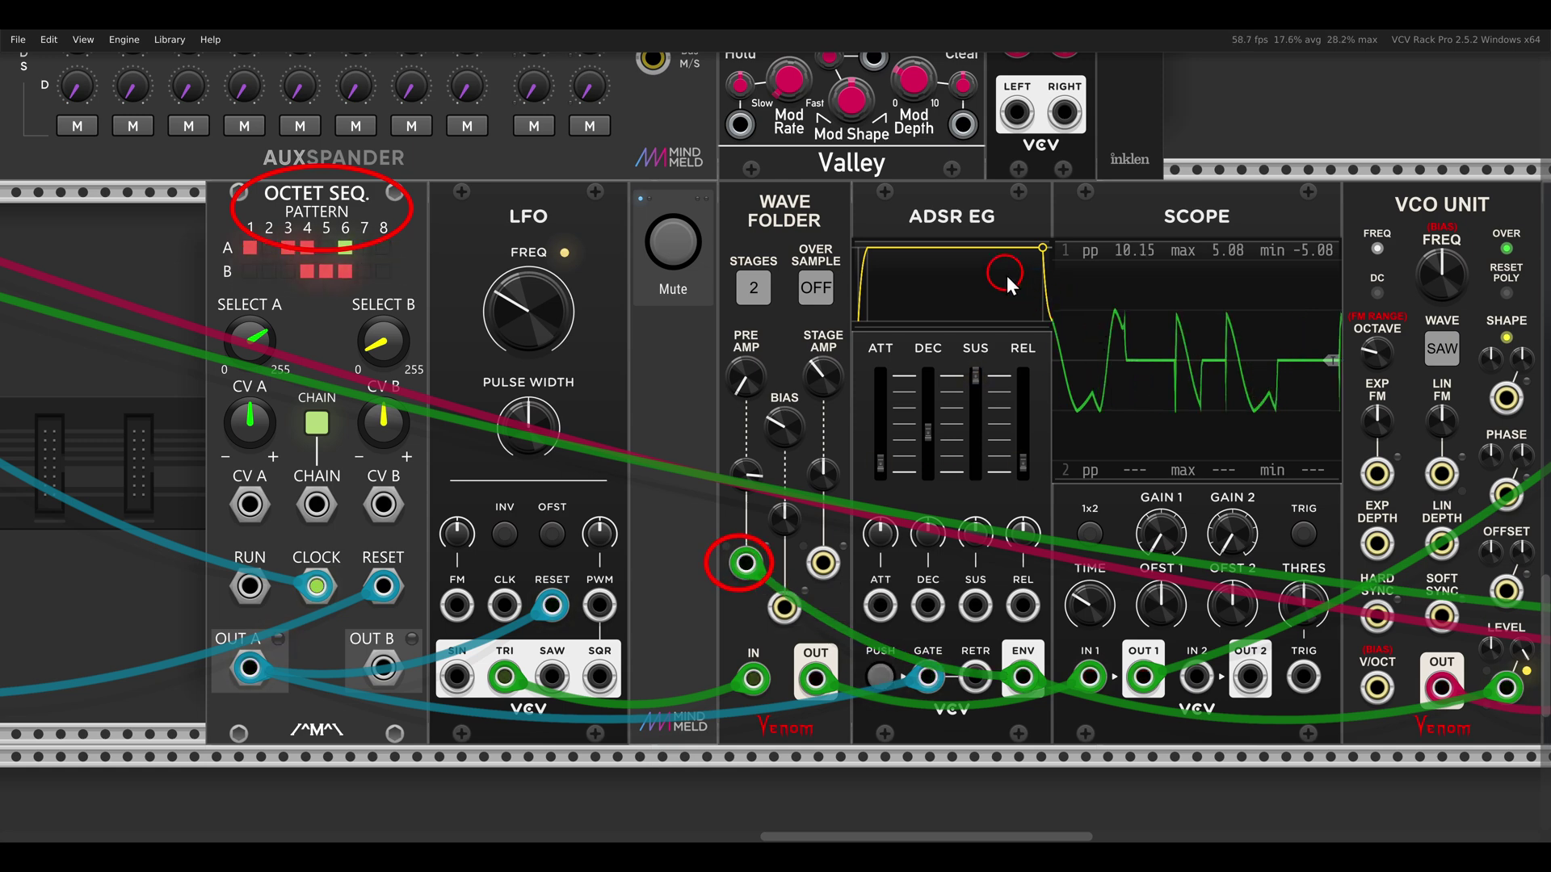
left_click_drag(1006, 275, 1356, 445)
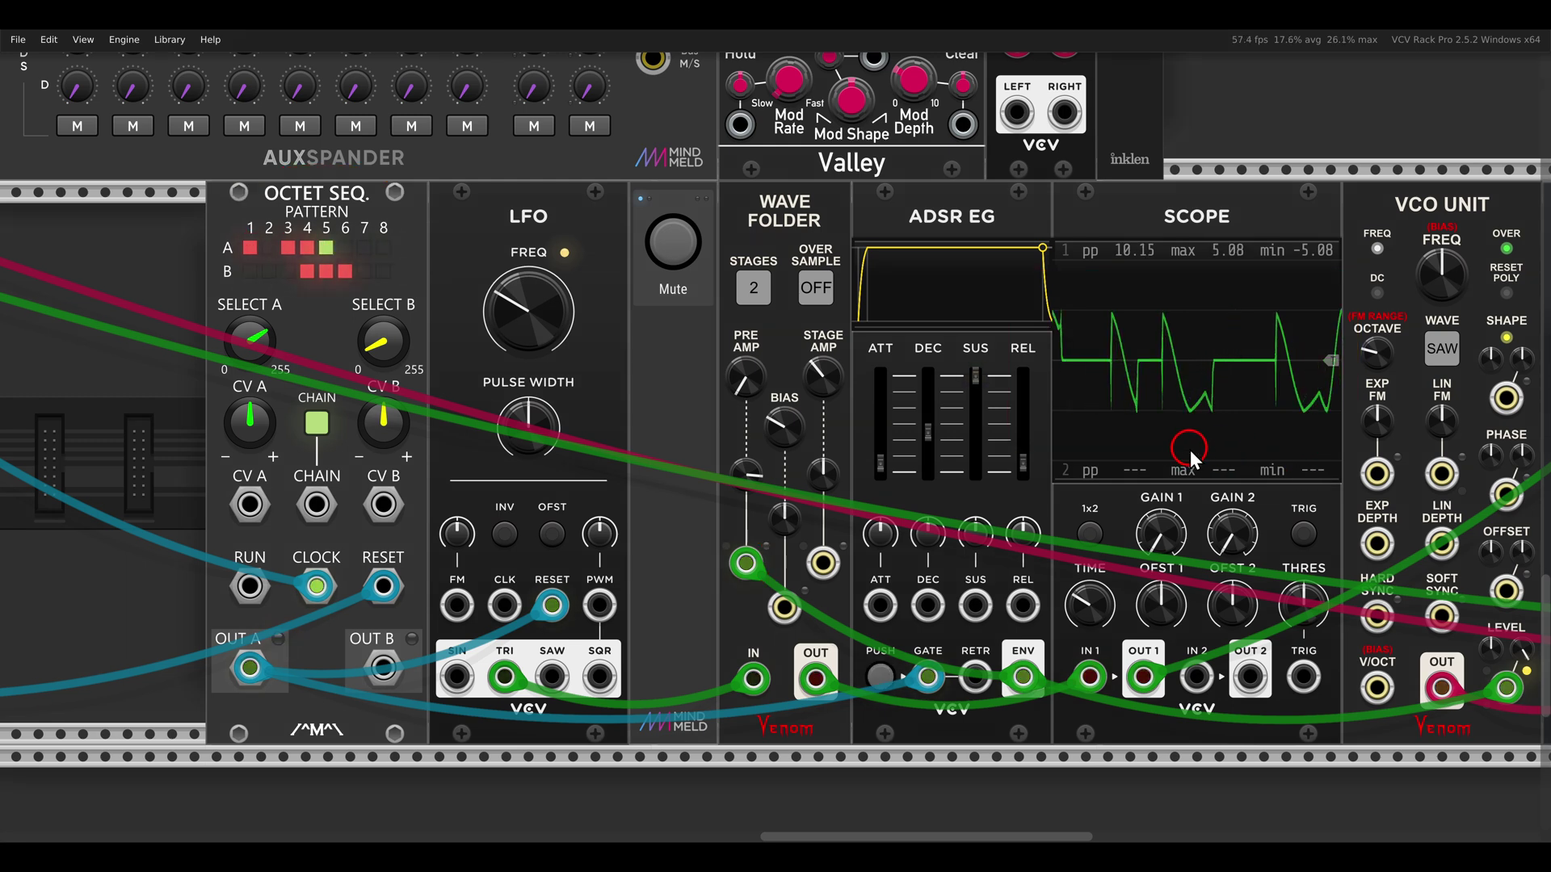
scroll(952, 409, "down", 10)
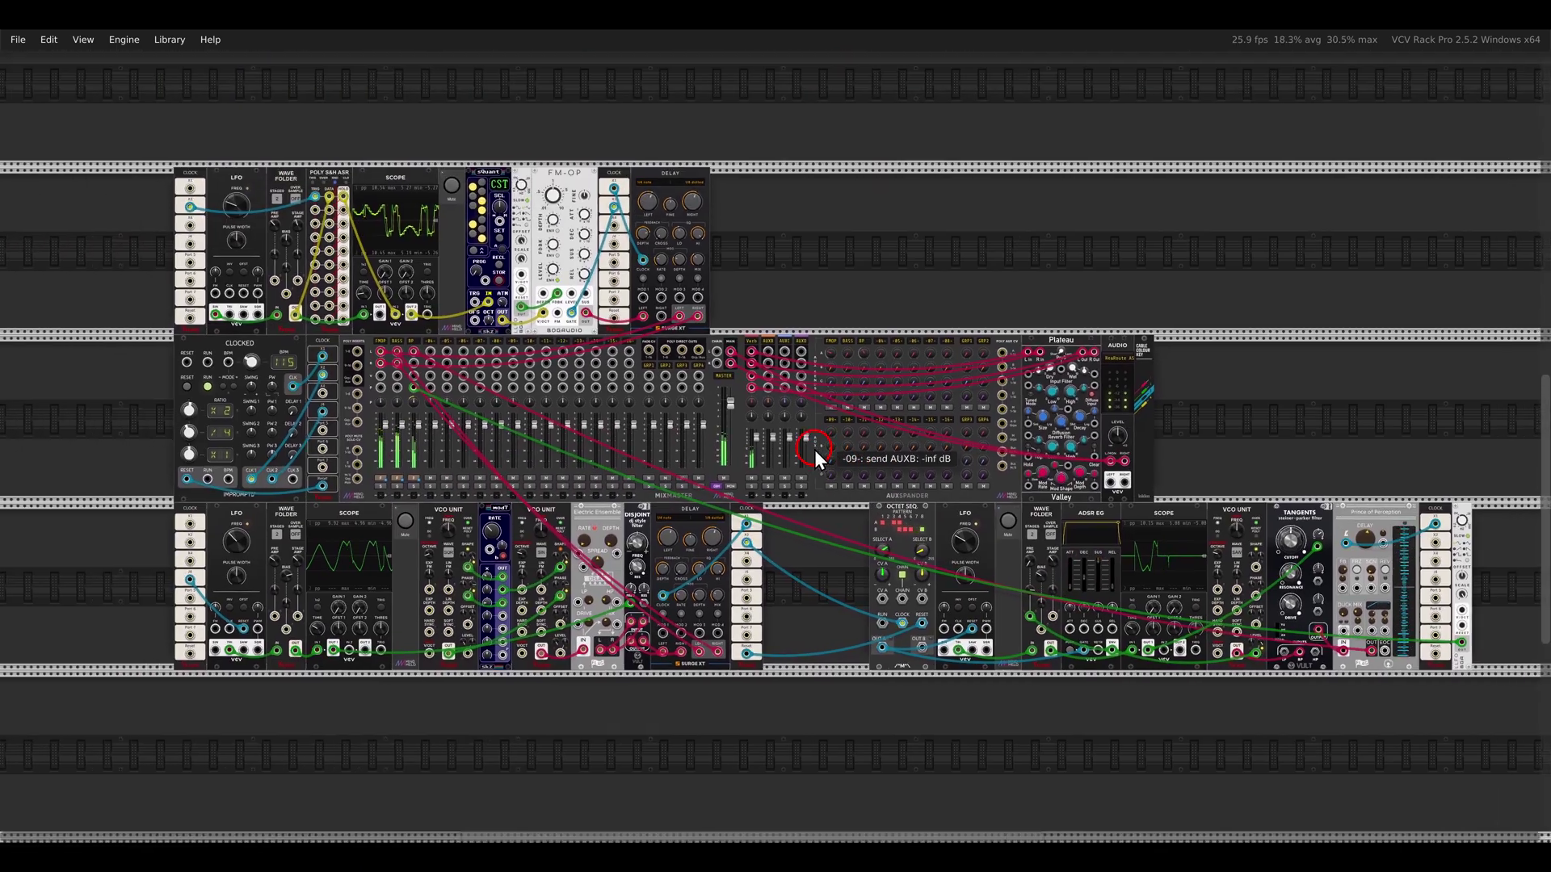
left_click_drag(815, 450, 793, 450)
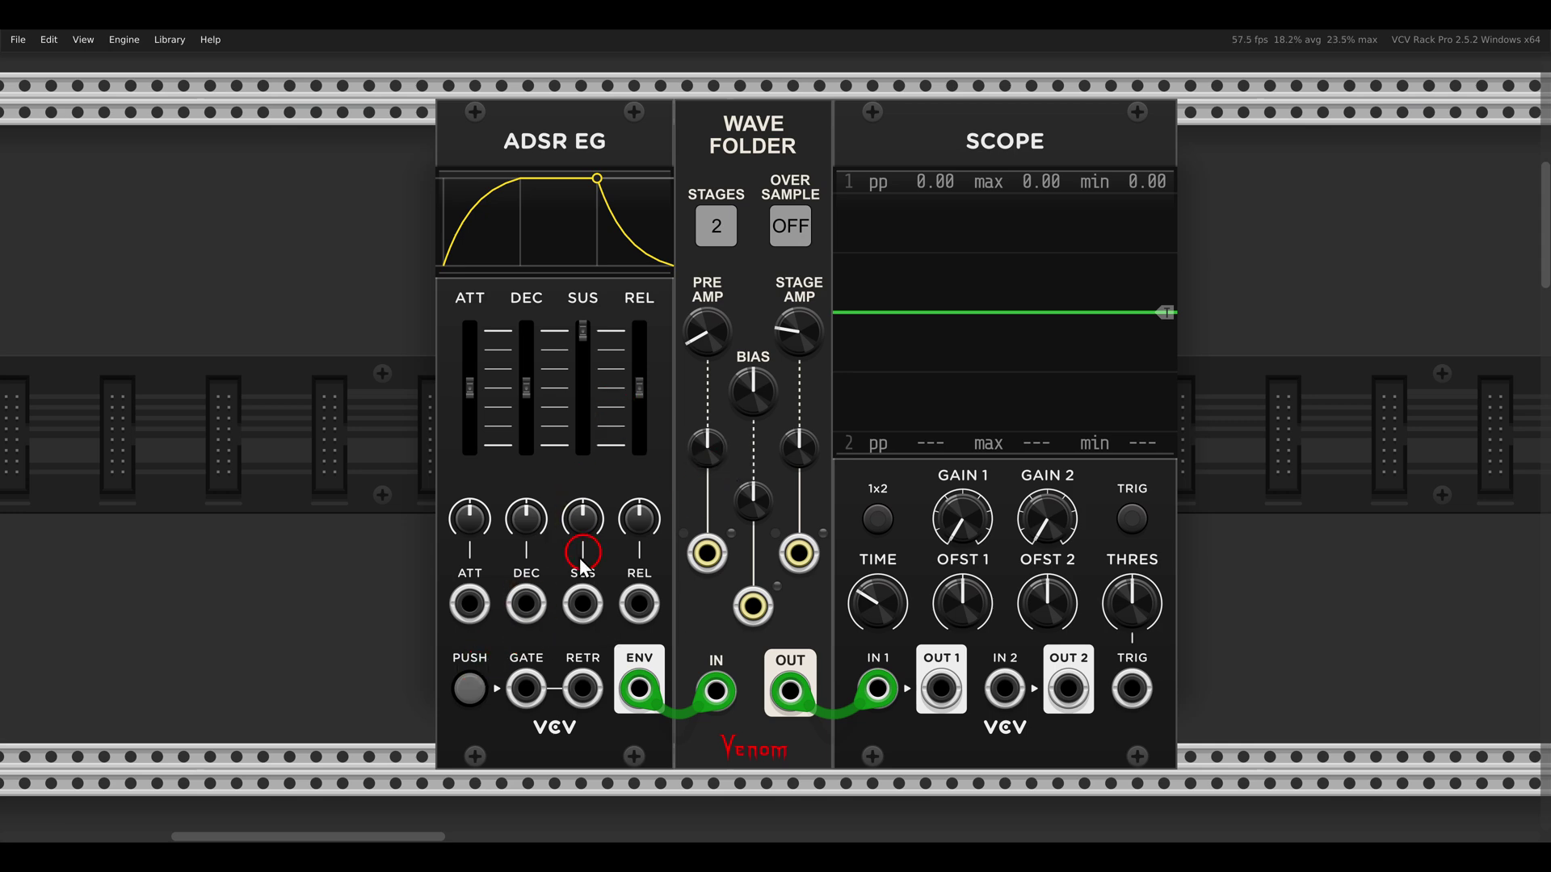
- Trigger the ADSR EG manually several times to view its envelope through the Wave Folder on the Scope
left_click(469, 687)
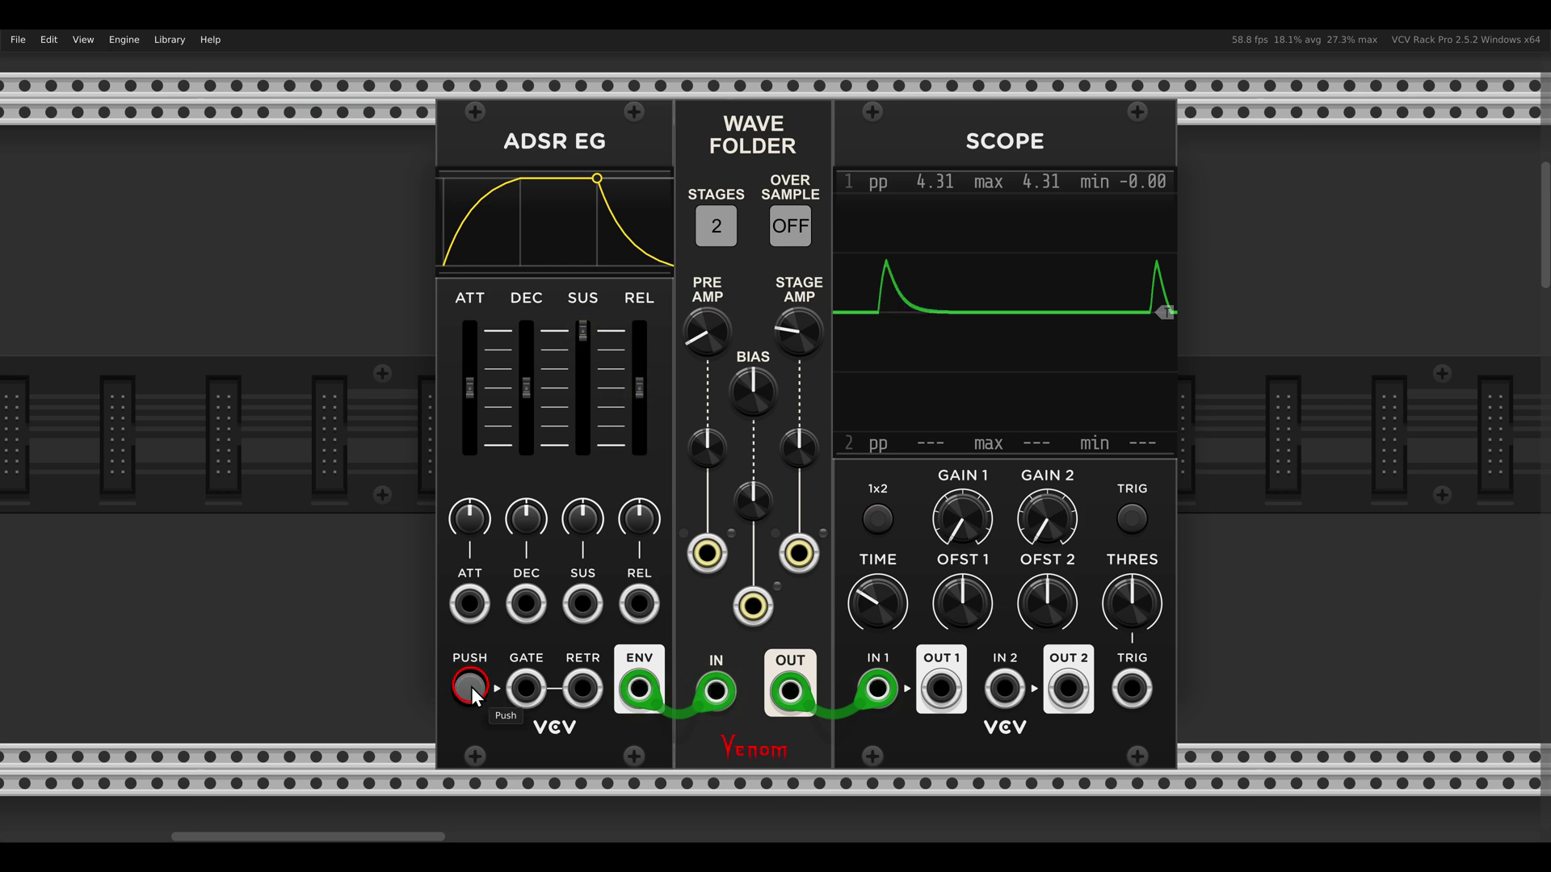
left_click(469, 687)
left_click(469, 687)
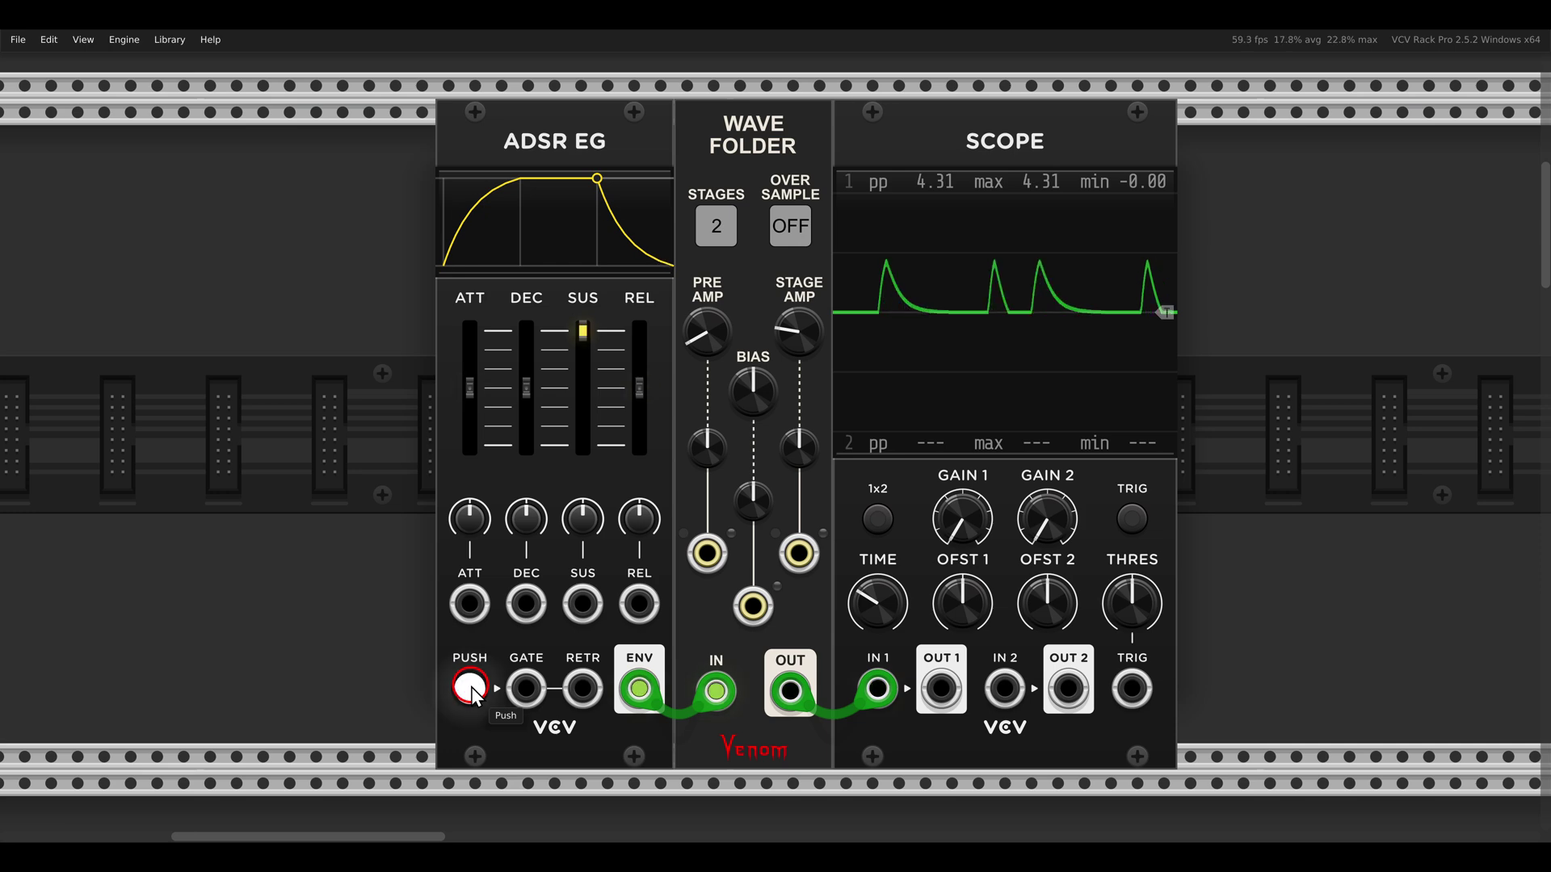
left_click(470, 687)
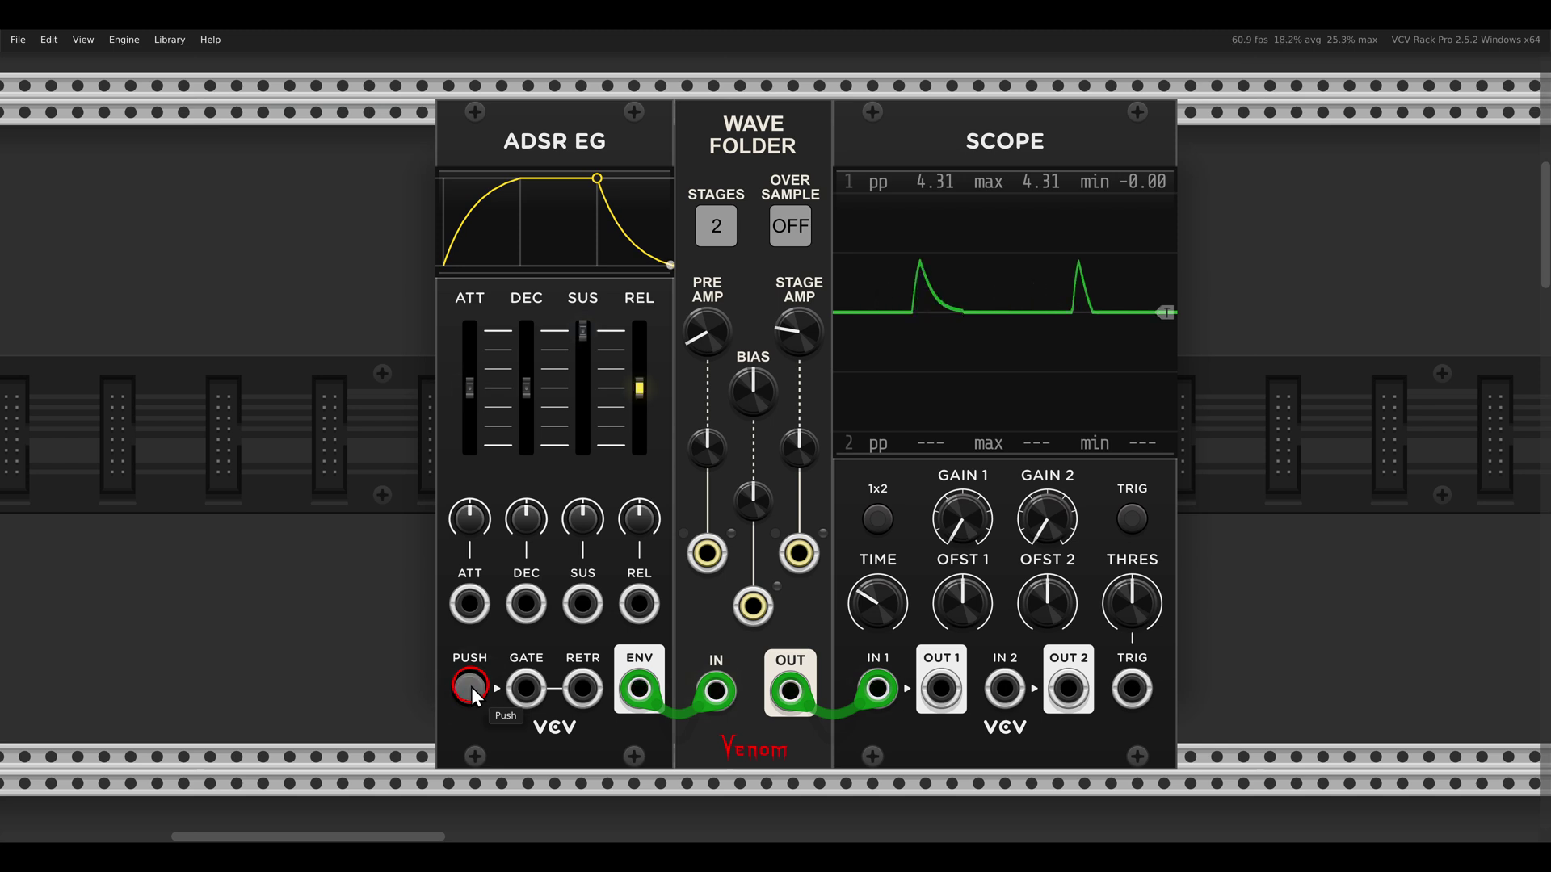
left_click(470, 687)
left_click(470, 687)
left_click(470, 687)
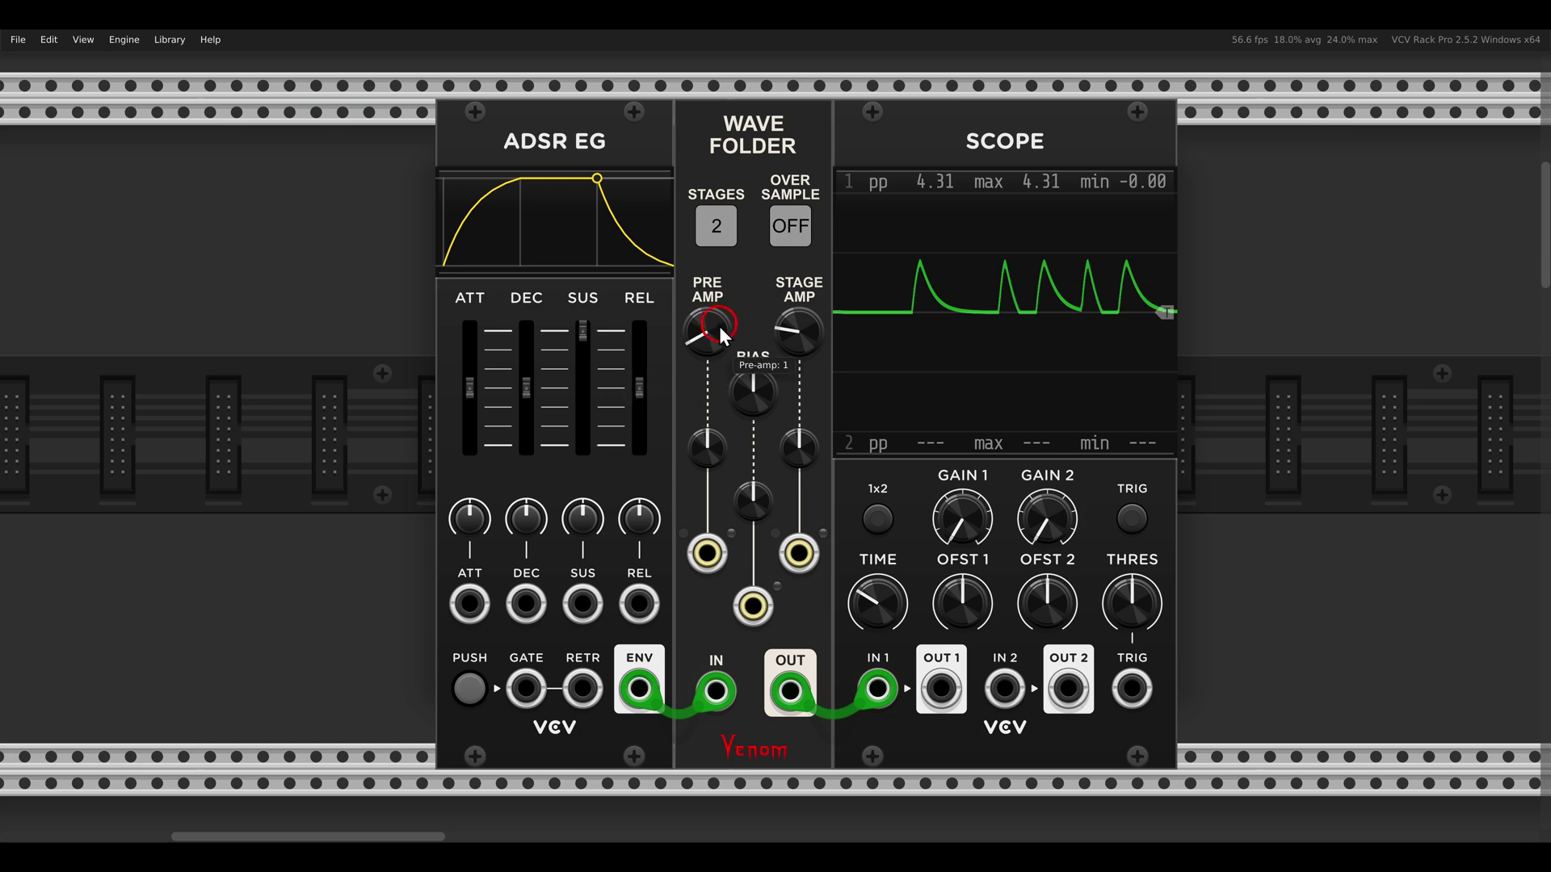
- Raise the Pre Amp and Stage Amp of the Wave Folder fed by the ADSR EG, and trigger the envelope with short and long gates
left_click_drag(798, 324, 782, 308)
left_click(471, 688)
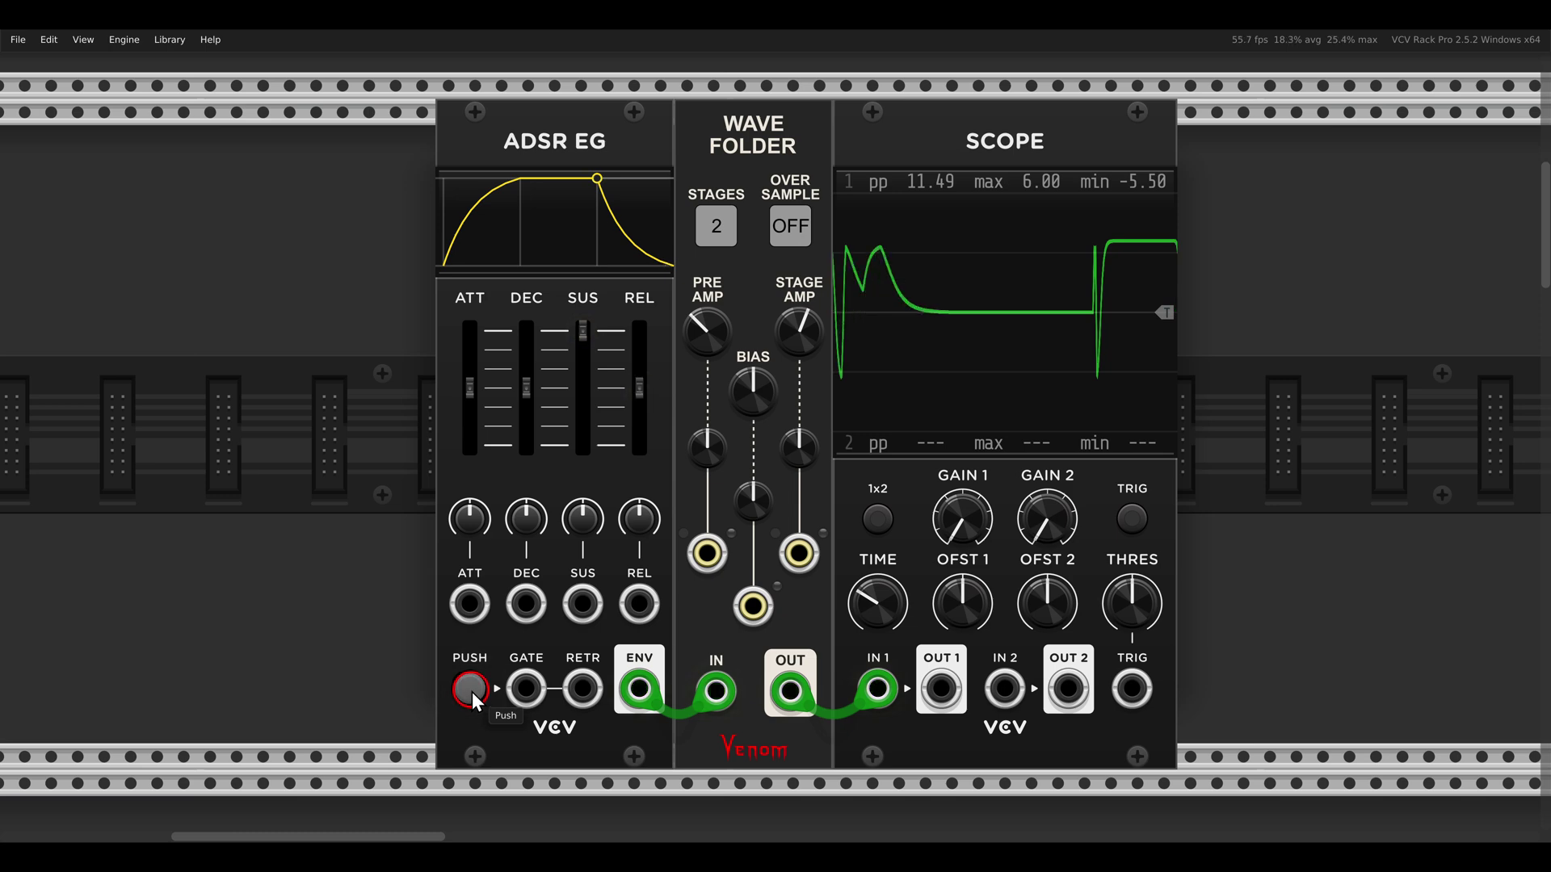
left_click(472, 691)
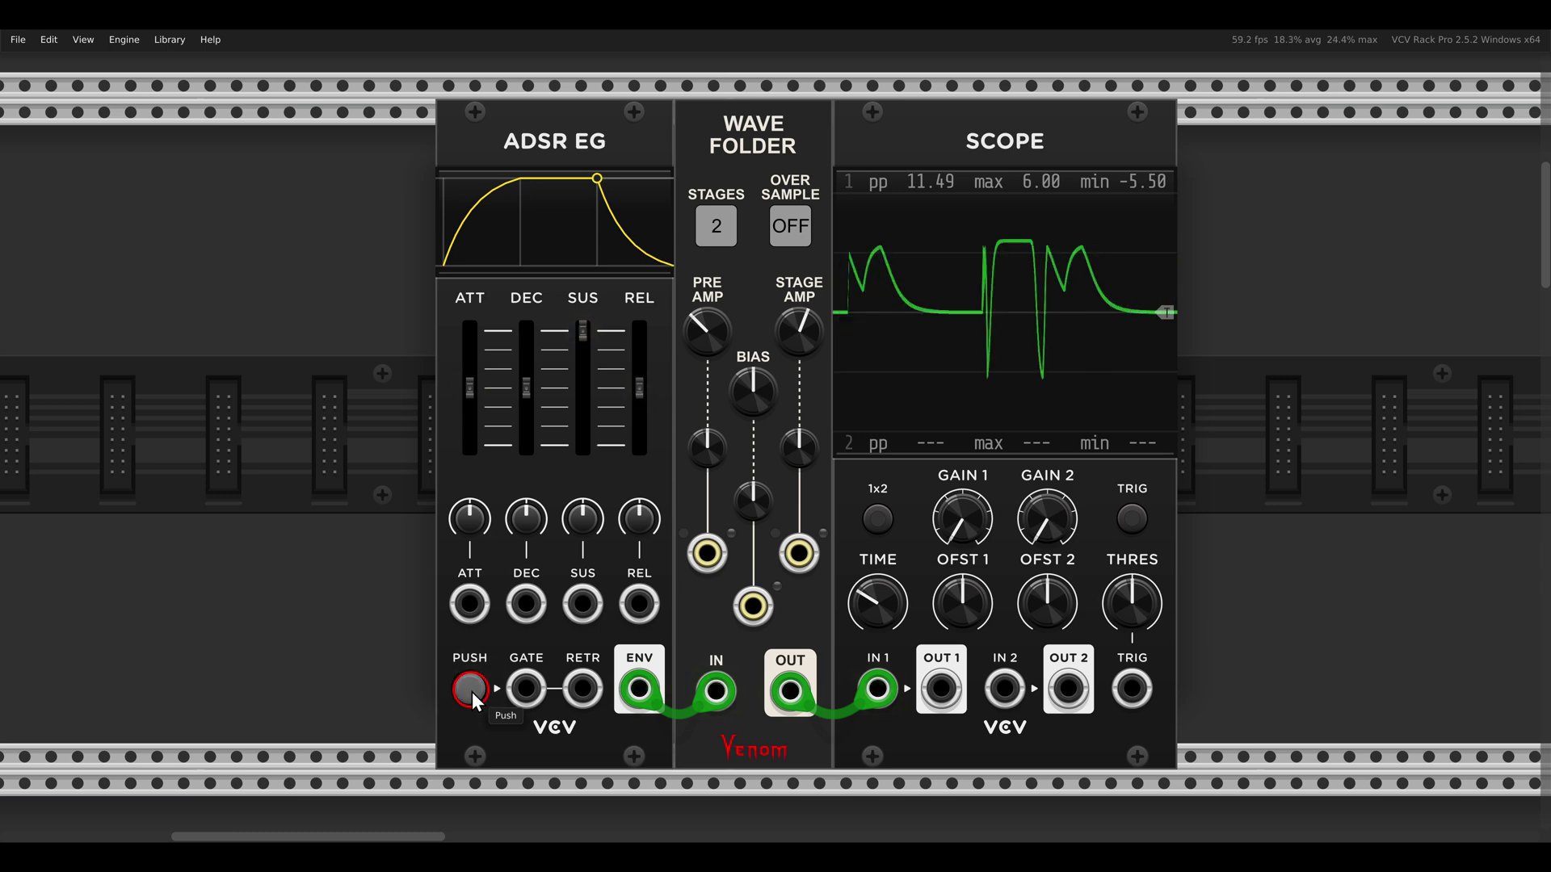
left_click(472, 691)
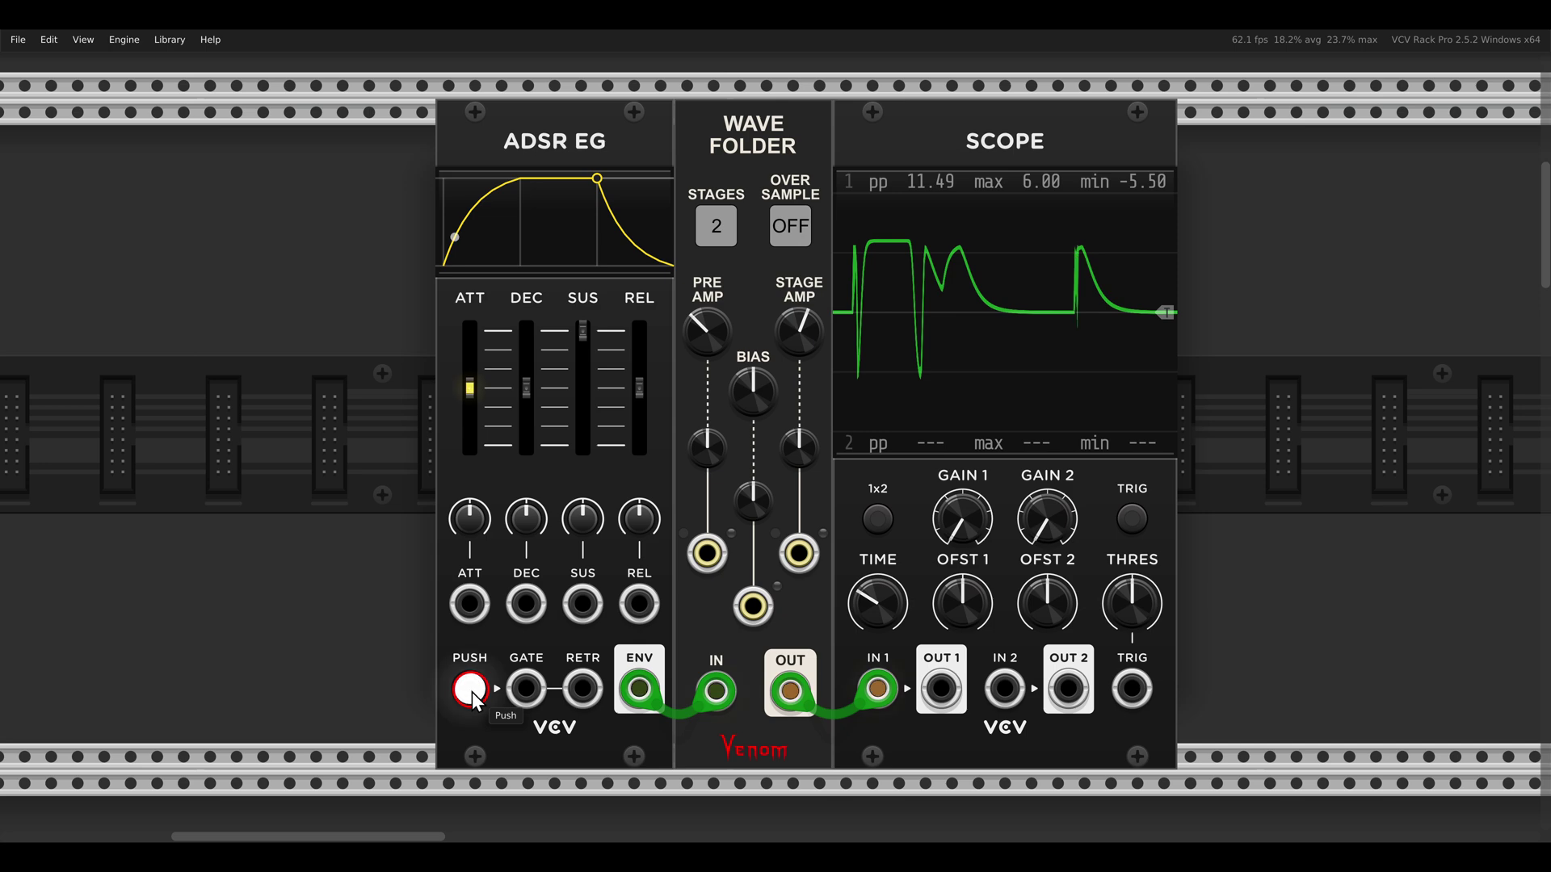
left_click(472, 692)
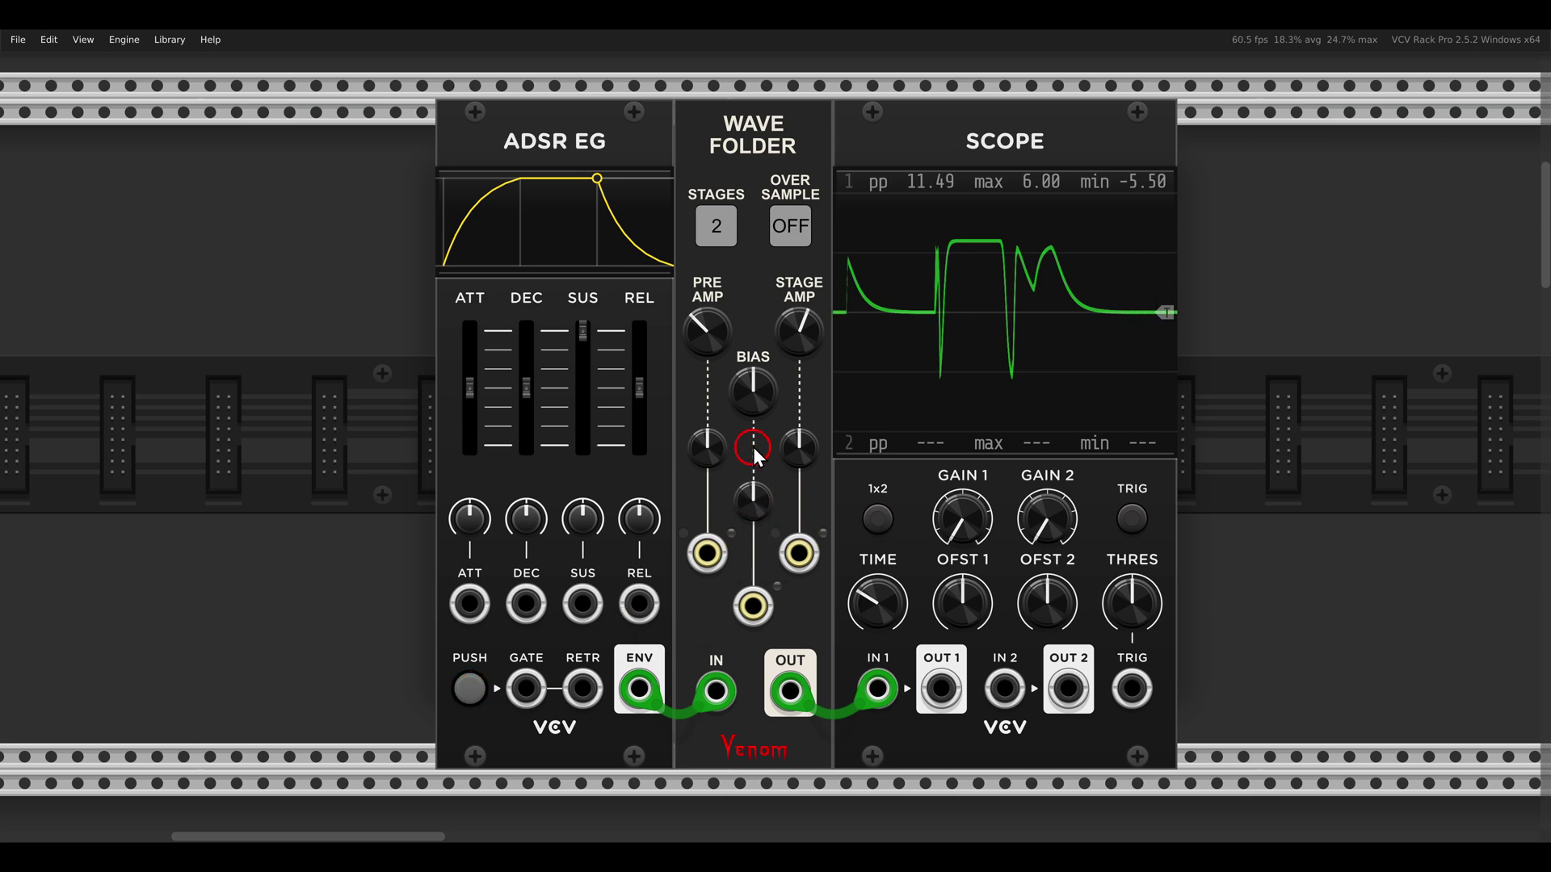
- Lower the Bias of the Wave Folder fed by the ADSR EG, and trigger the envelope repeatedly
left_click_drag(761, 393, 519, 640)
left_click(470, 691)
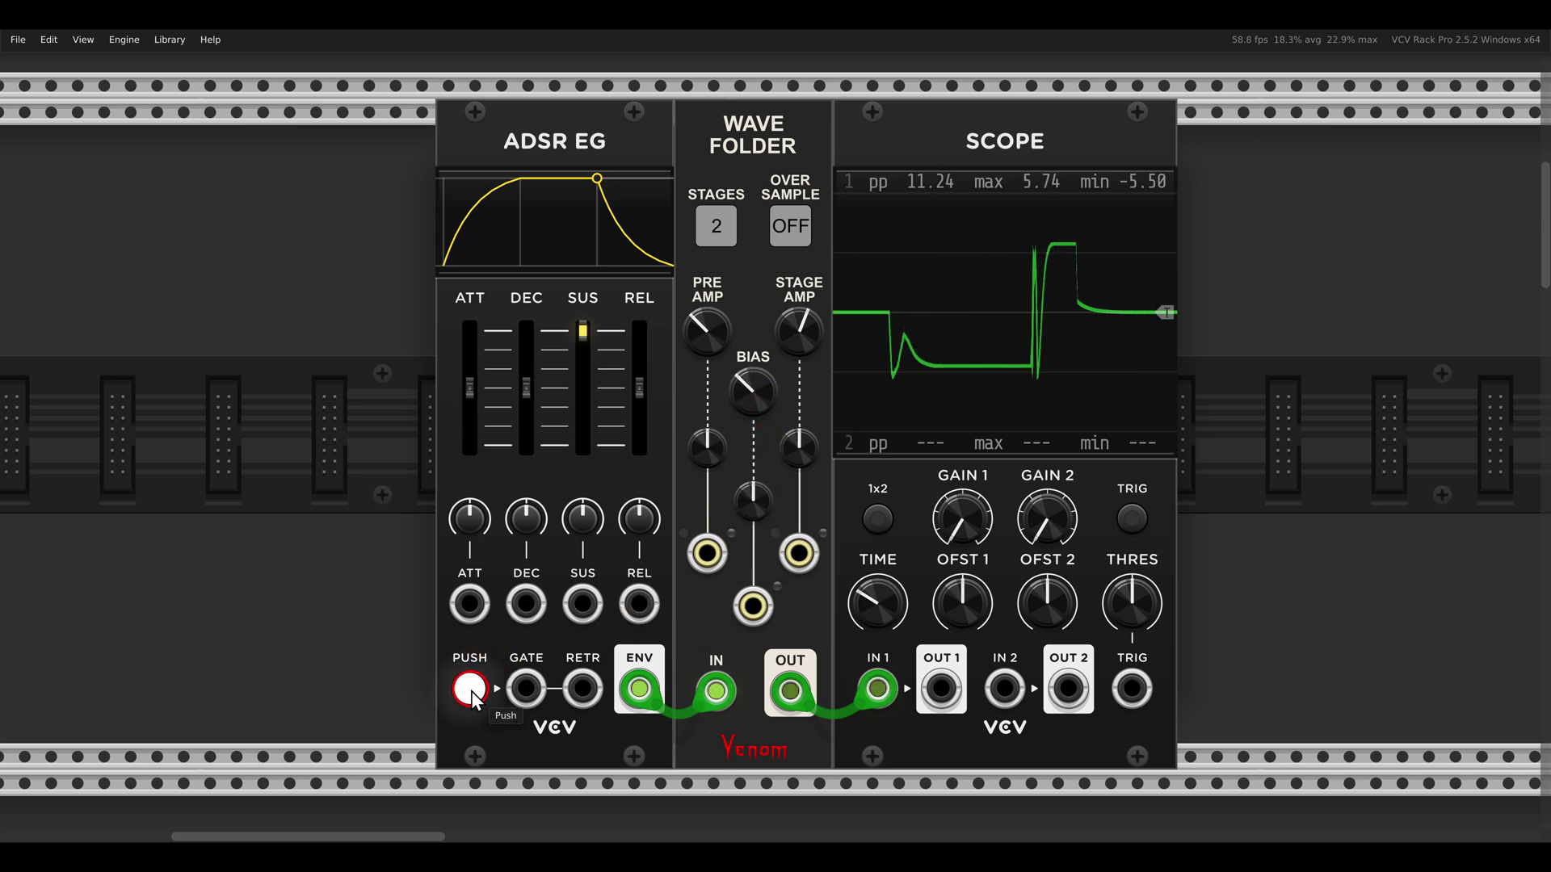
left_click(472, 690)
left_click(472, 690)
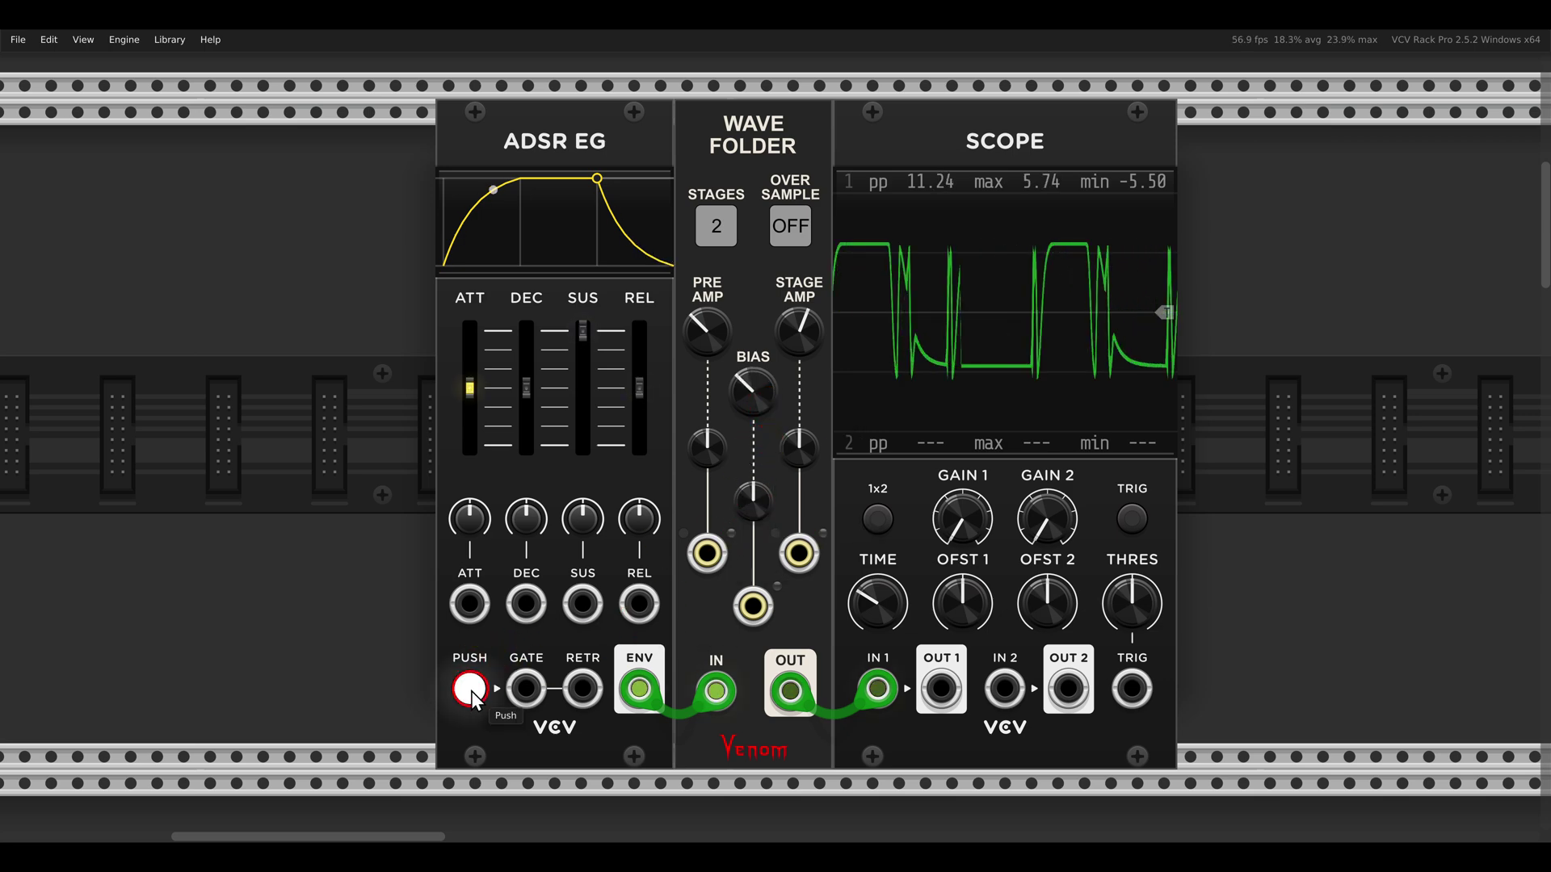
- Unmute the voice with NoteSeq16, square VCO Unit and Surge XT filter, modulated by the folded ADSR envelope
scroll(610, 586, "down", 3)
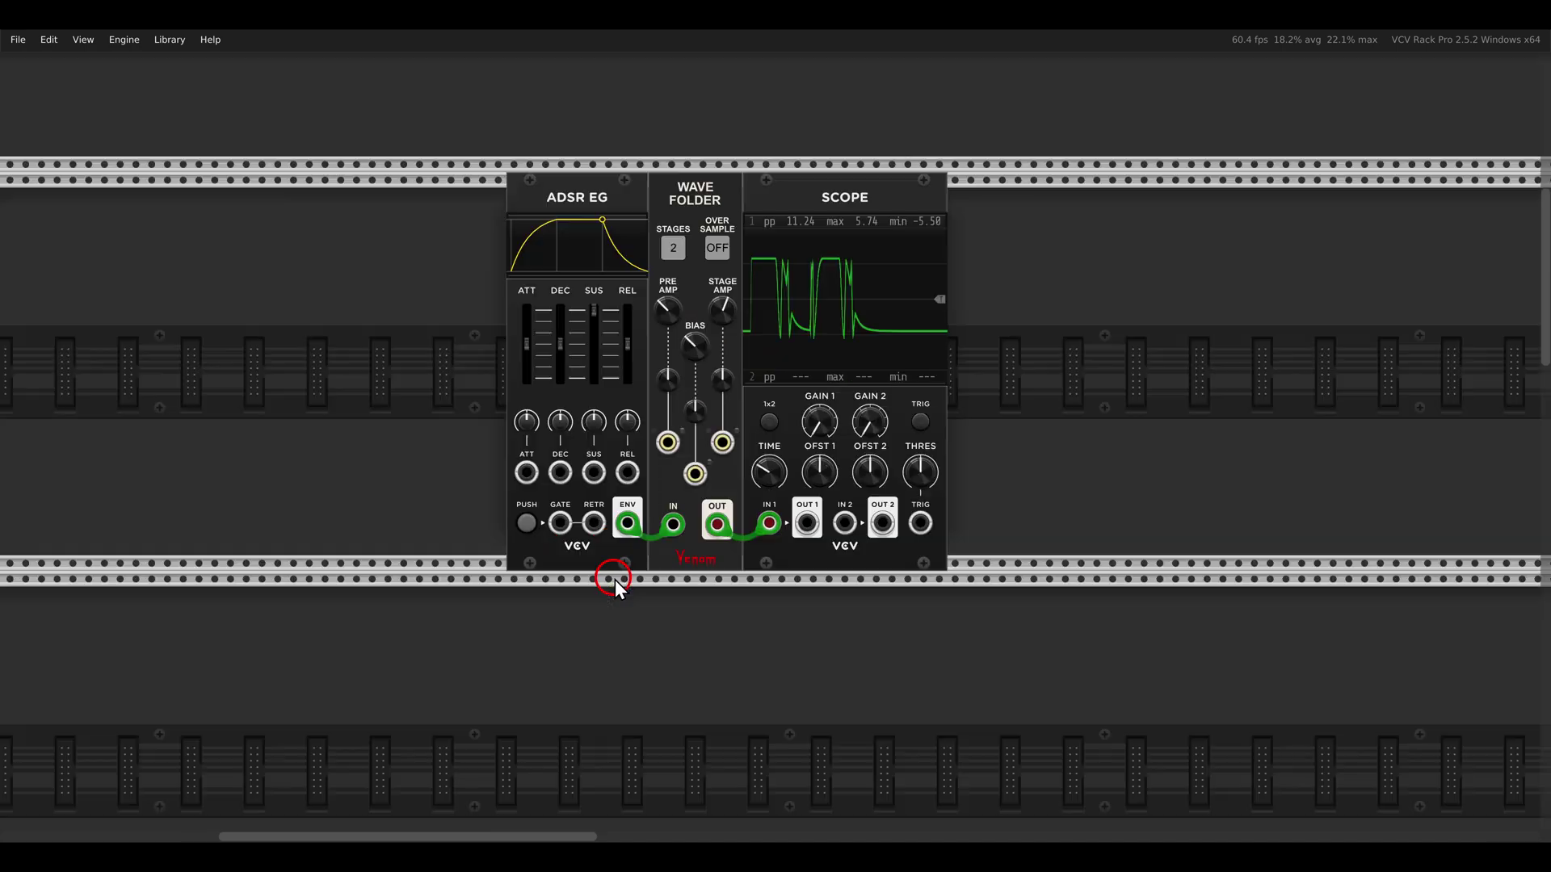
scroll(614, 579, "down", 5)
scroll(642, 578, "down", 3)
scroll(638, 505, "right", 5)
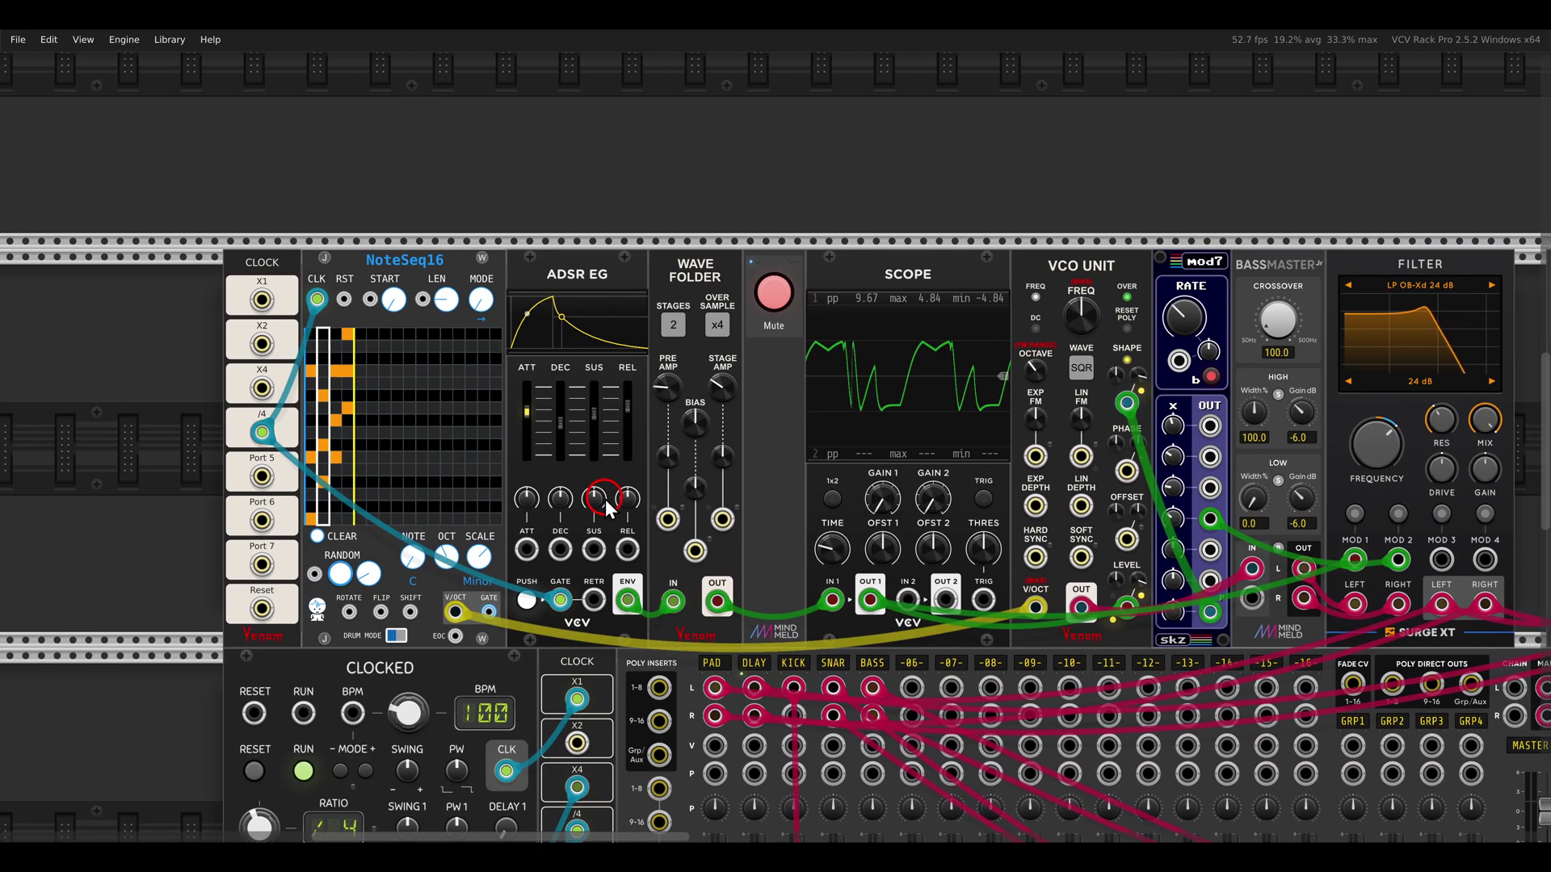
left_click_drag(601, 511, 576, 491)
mouse_move(321, 210)
left_mouse_down()
mouse_move(427, 259)
mouse_move(500, 234)
mouse_move(596, 269)
left_mouse_up()
key("Escape")
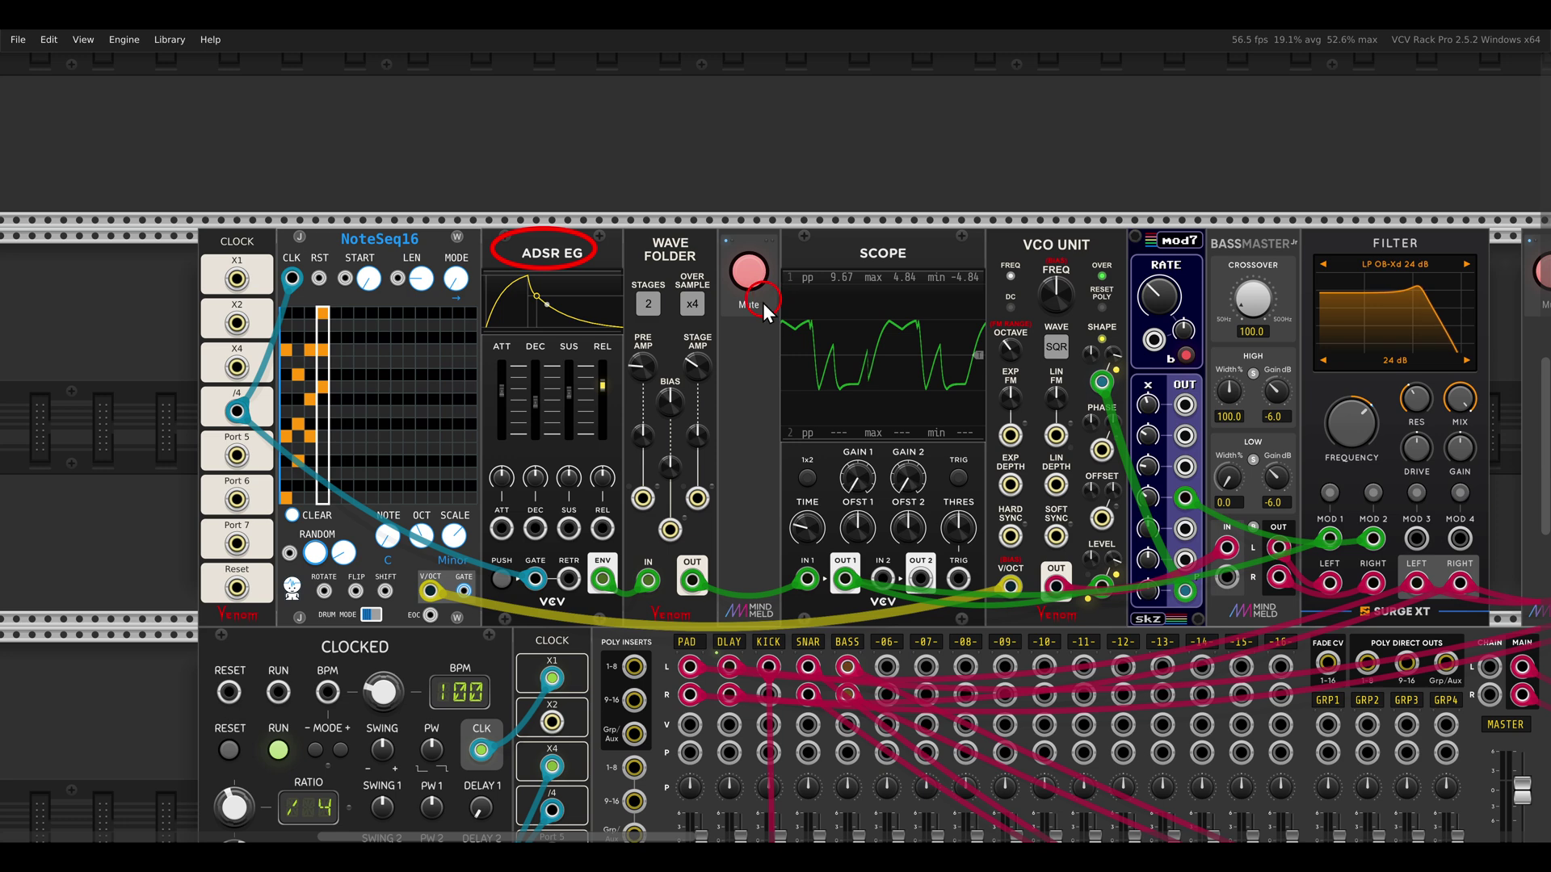
mouse_move(767, 298)
left_mouse_down()
mouse_move(941, 424)
mouse_move(994, 430)
left_mouse_up()
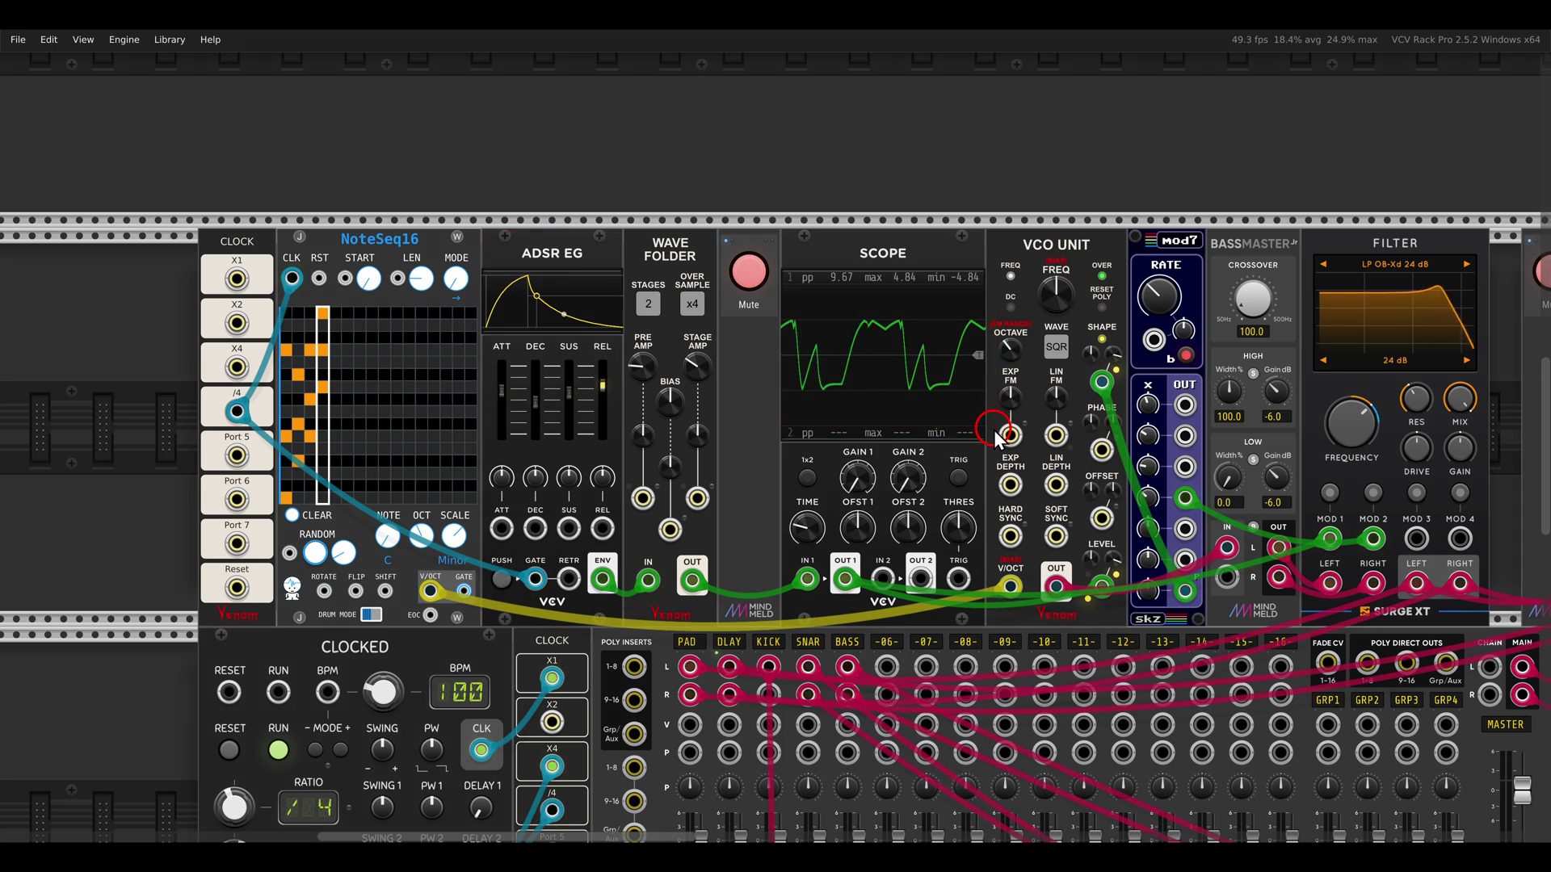
left_click_drag(995, 431, 966, 433)
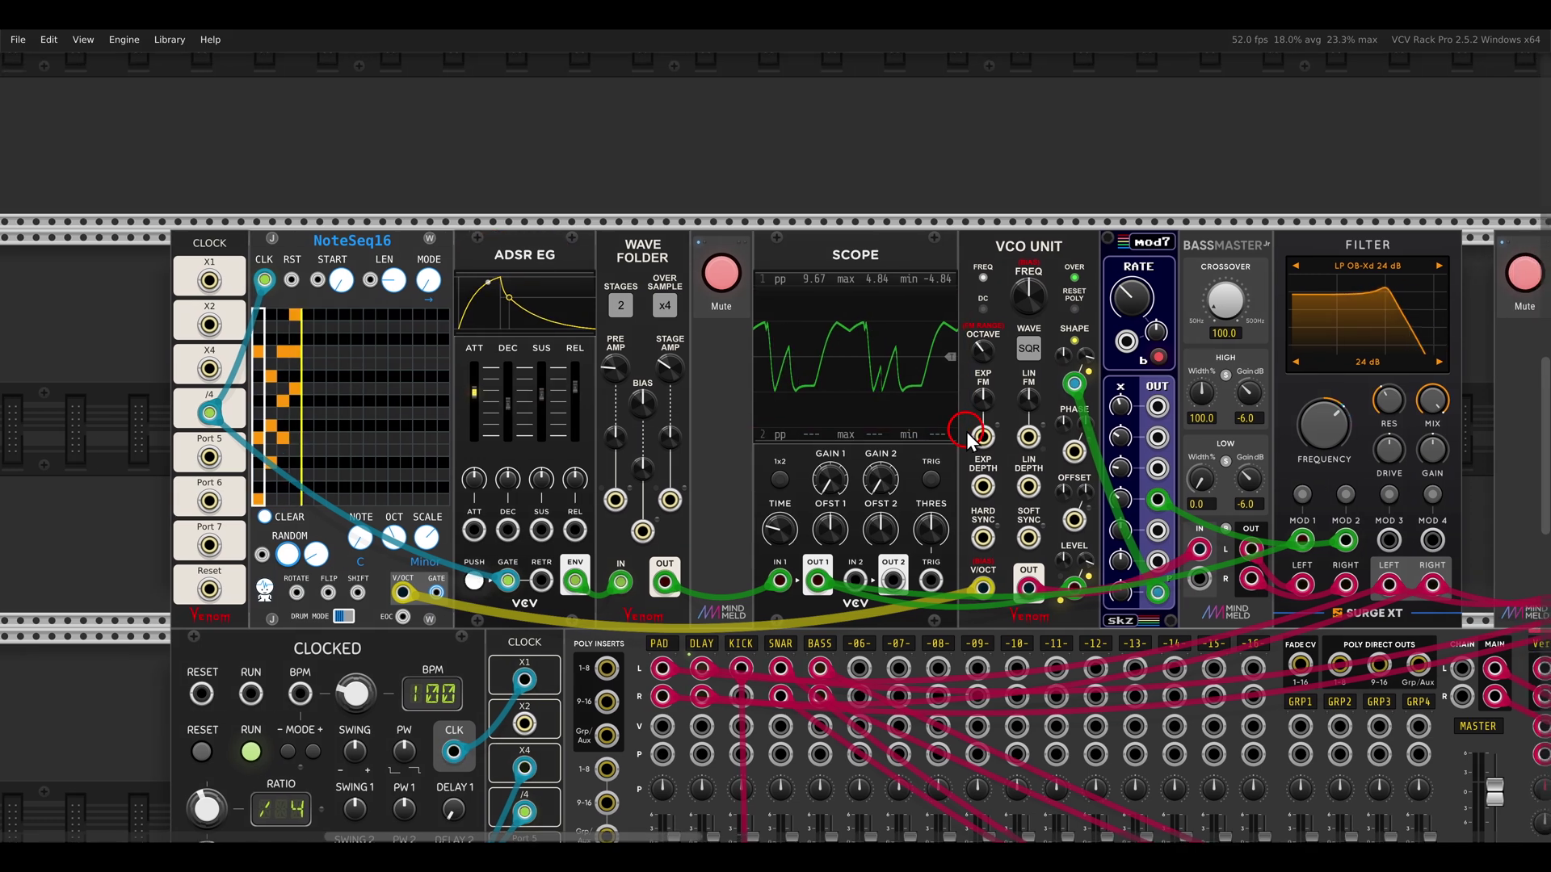
left_click(720, 275)
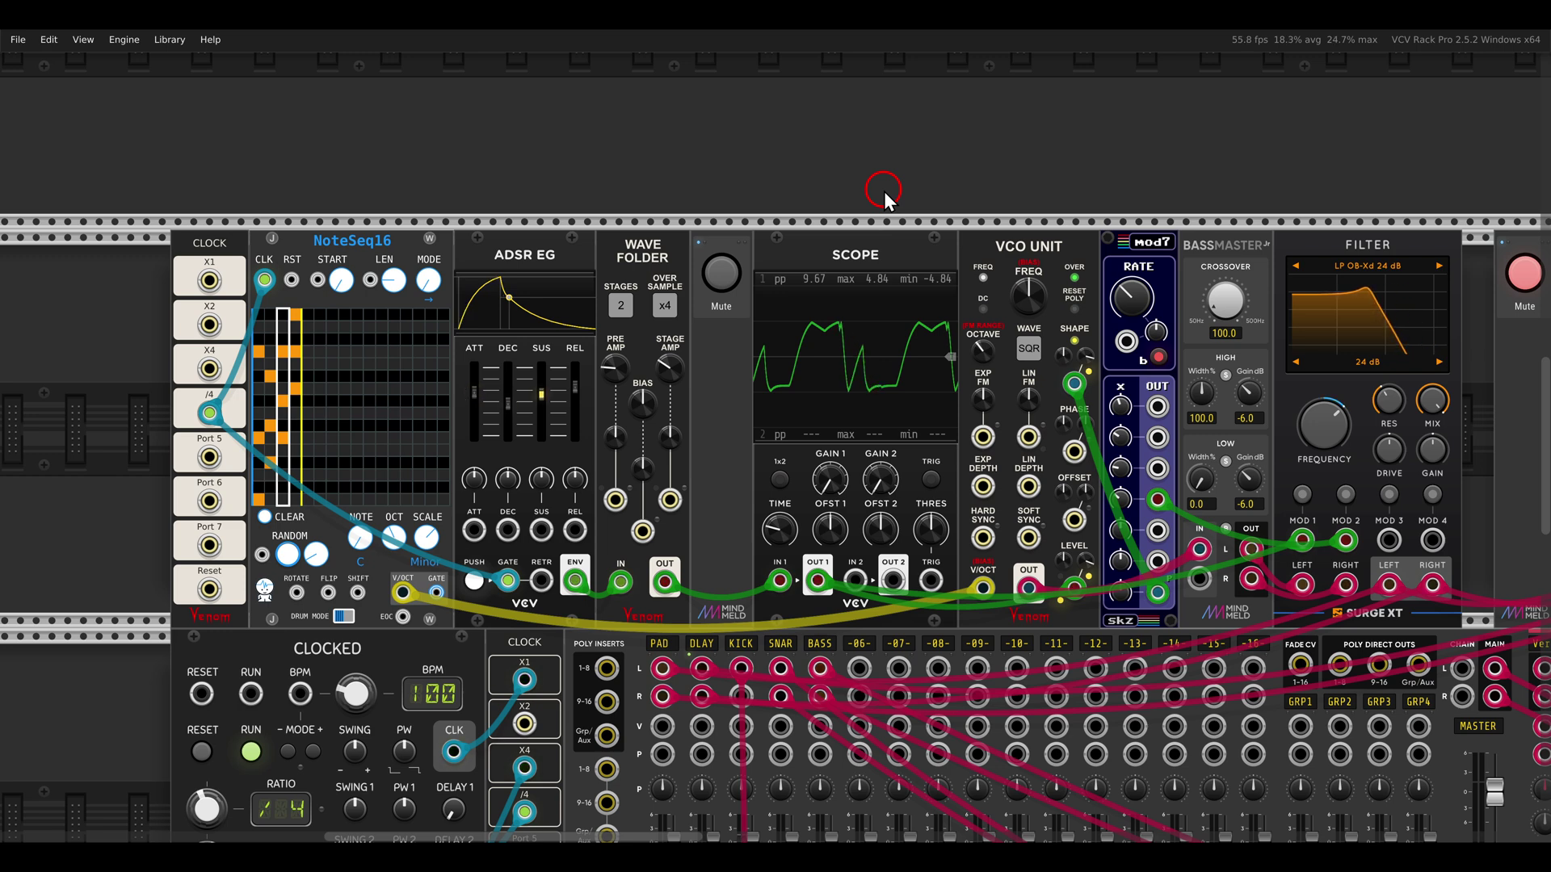
- Unmute the Surge XT Delay that follows the filter in the NoteSeq16 voice
left_click_drag(1213, 412, 862, 398)
left_click(1175, 263)
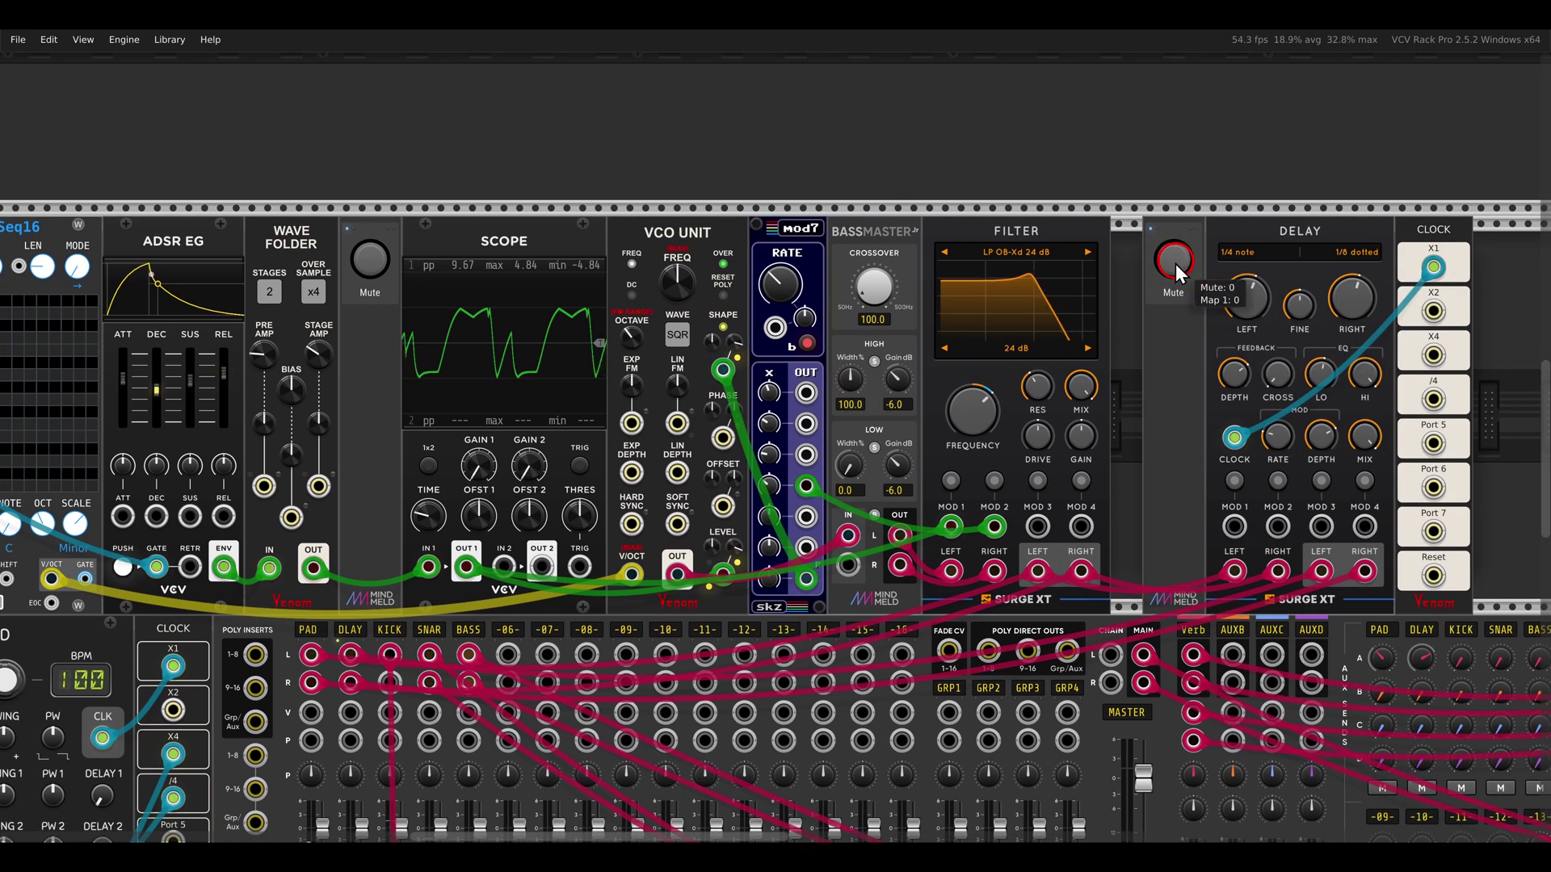
left_click_drag(444, 424, 753, 425)
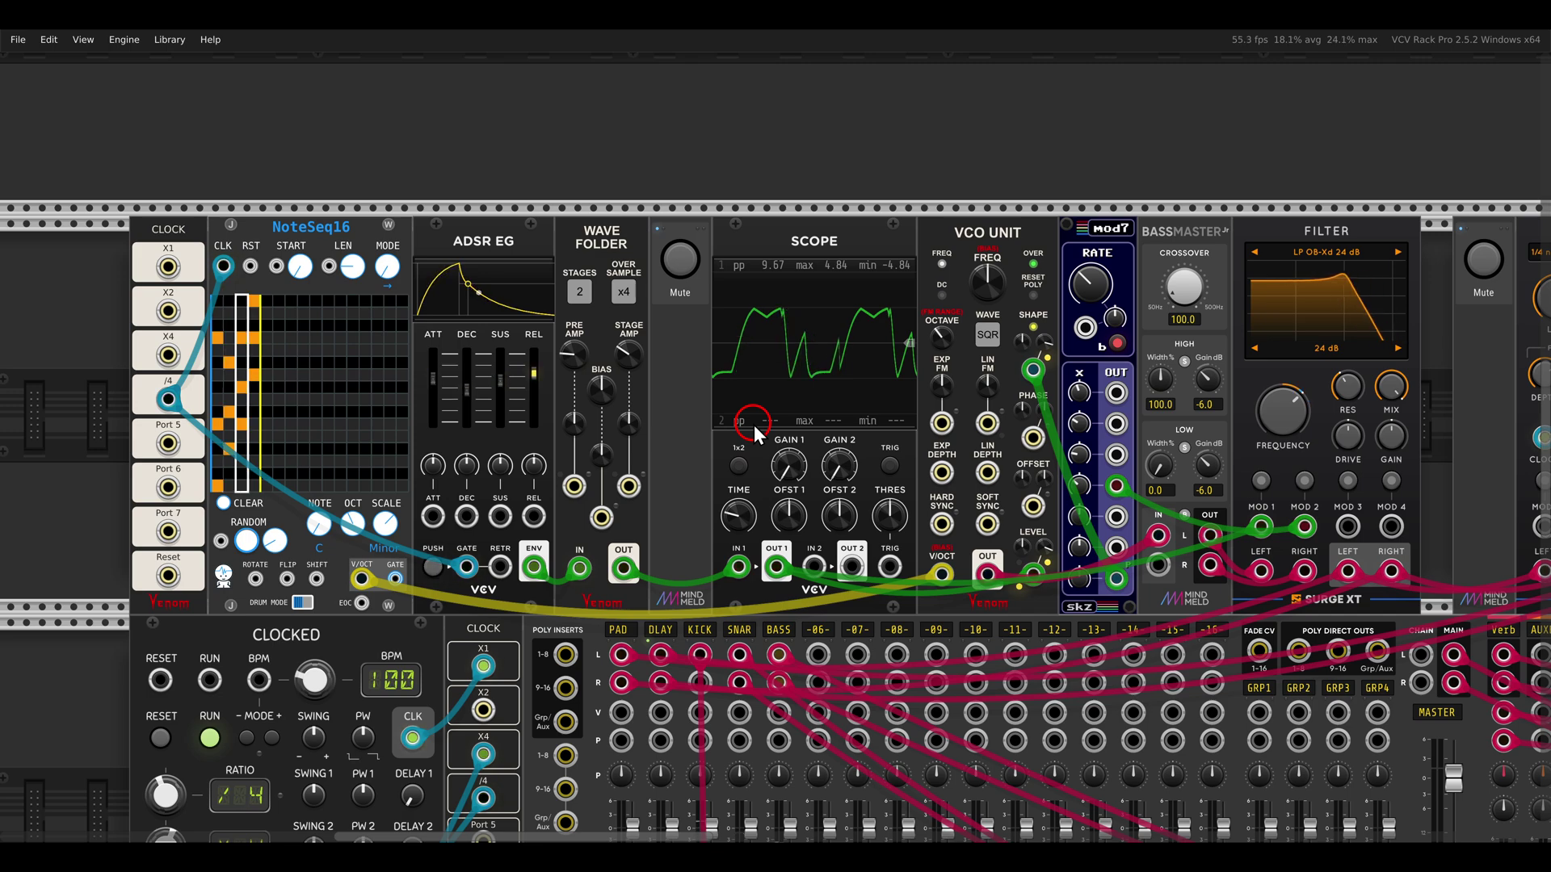
- Unmute the GATE-SEQ-64 drum voice with the two Macro Oscillator 2 modules
scroll(753, 425, "down", 10)
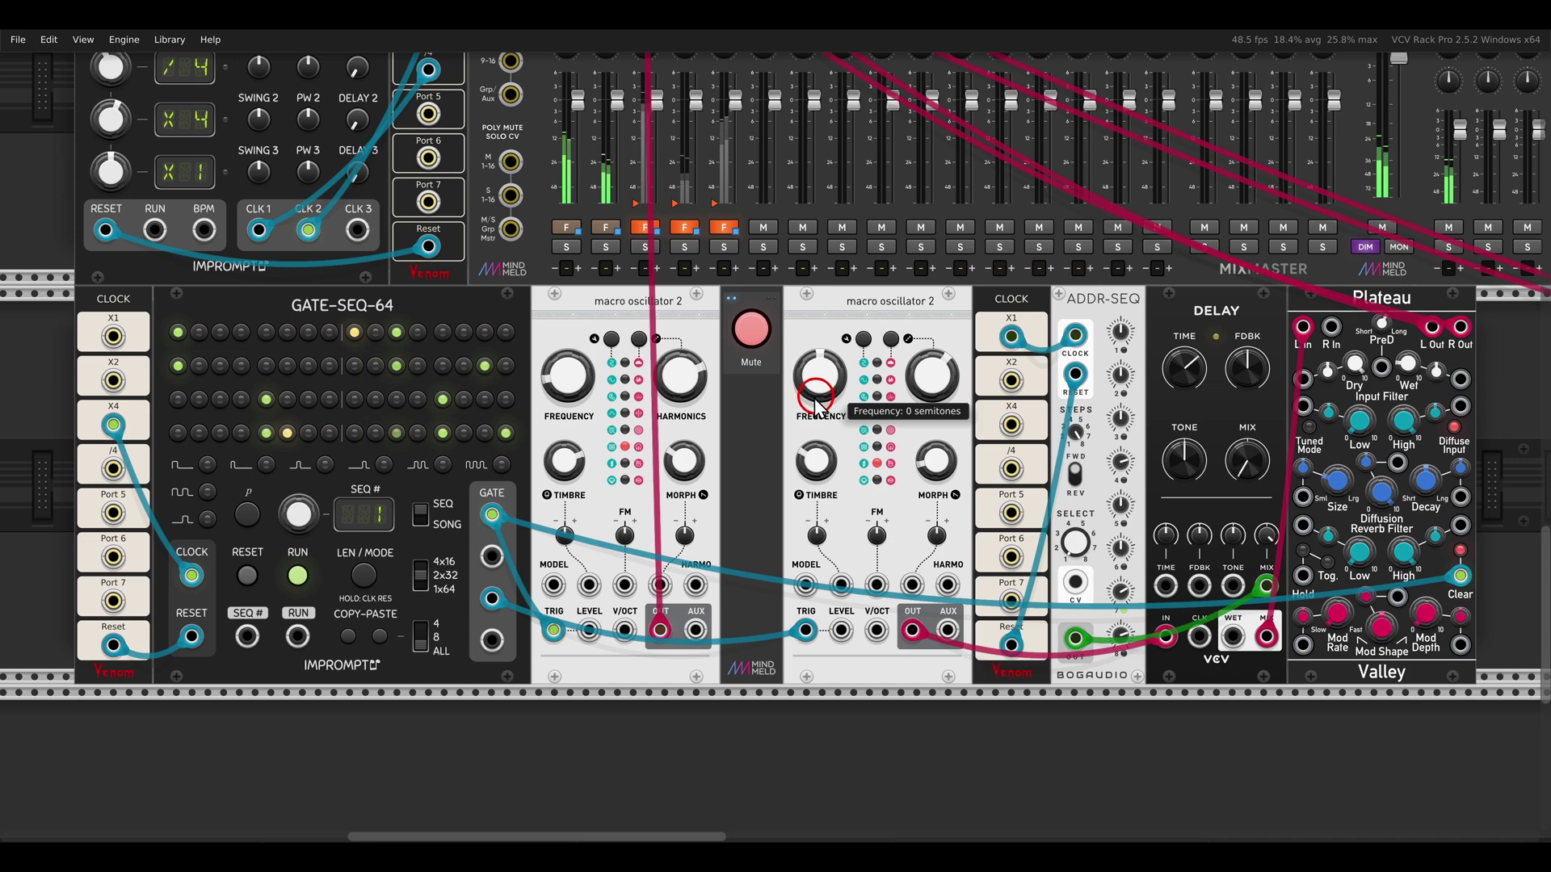
left_click_drag(273, 270, 435, 339)
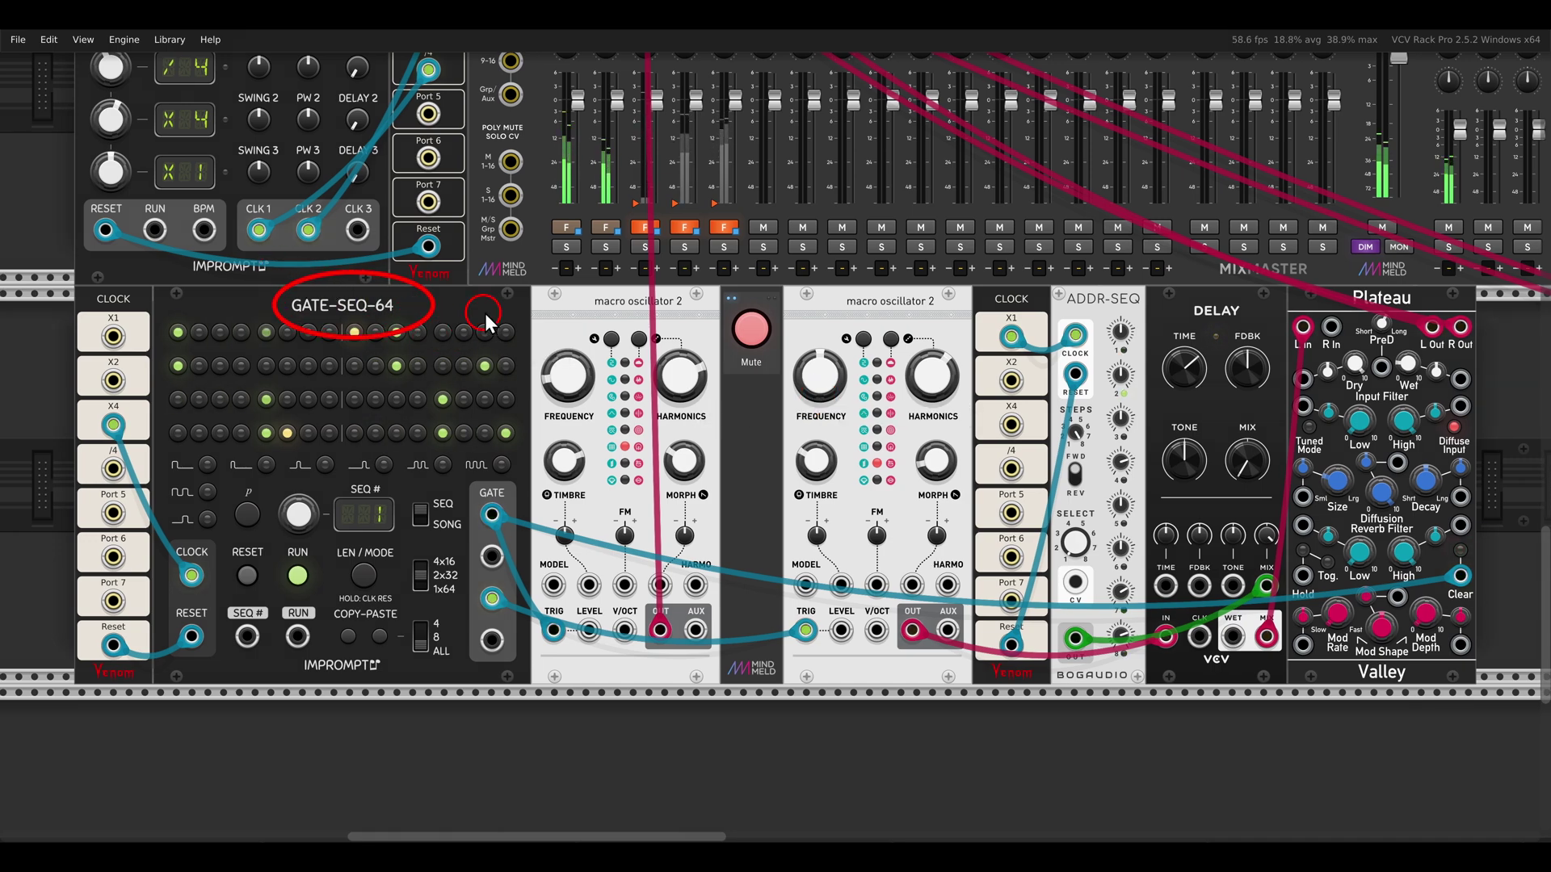
left_click_drag(554, 273, 695, 332)
left_click_drag(795, 274, 929, 330)
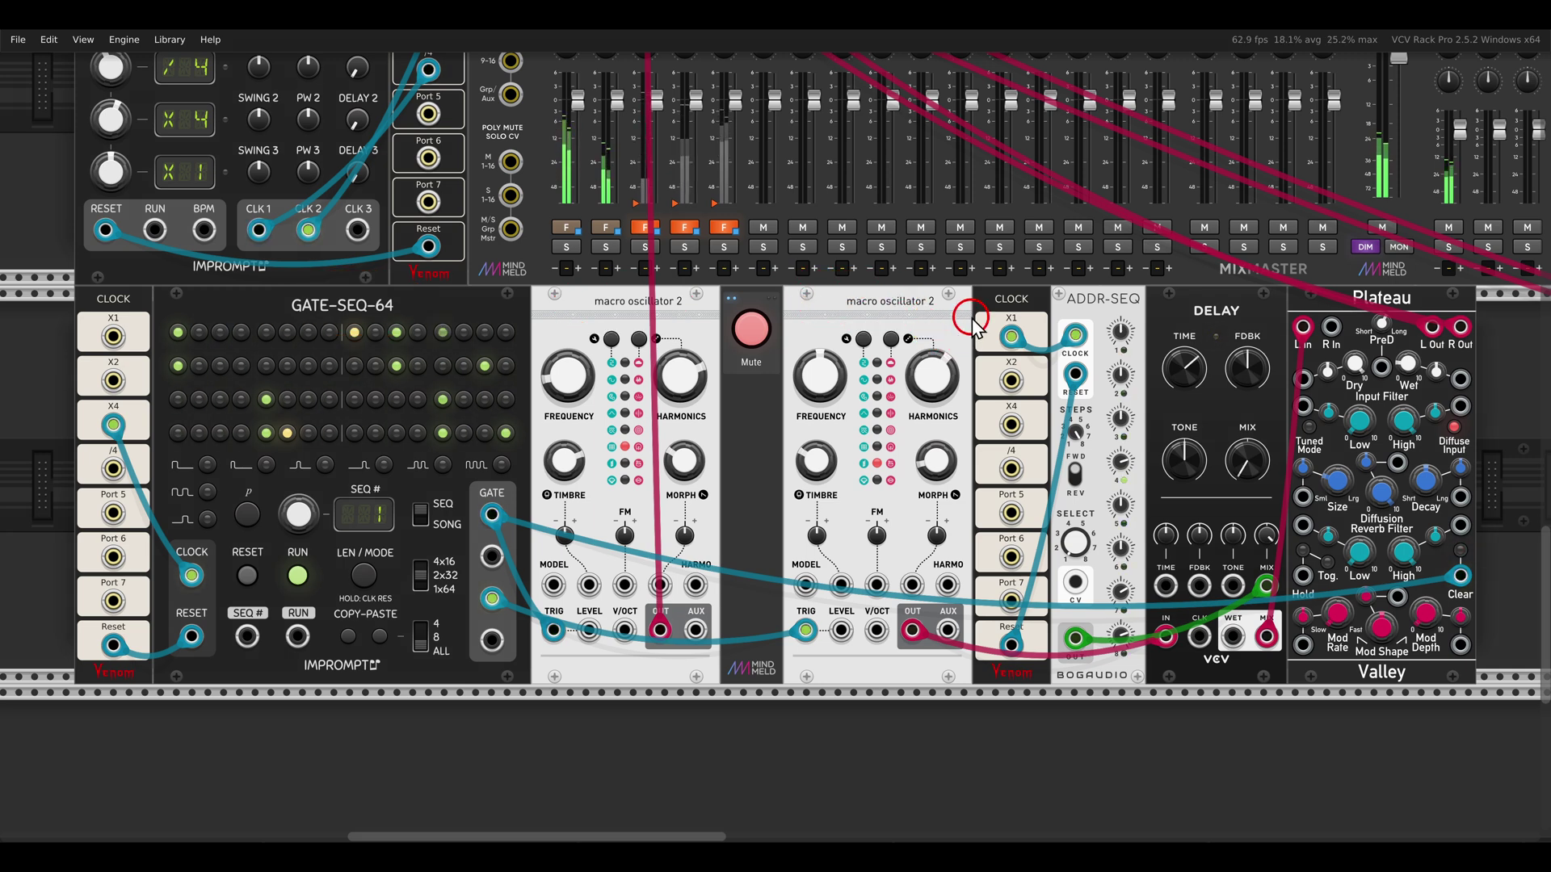
left_click(751, 330)
left_click_drag(1171, 295, 1284, 327)
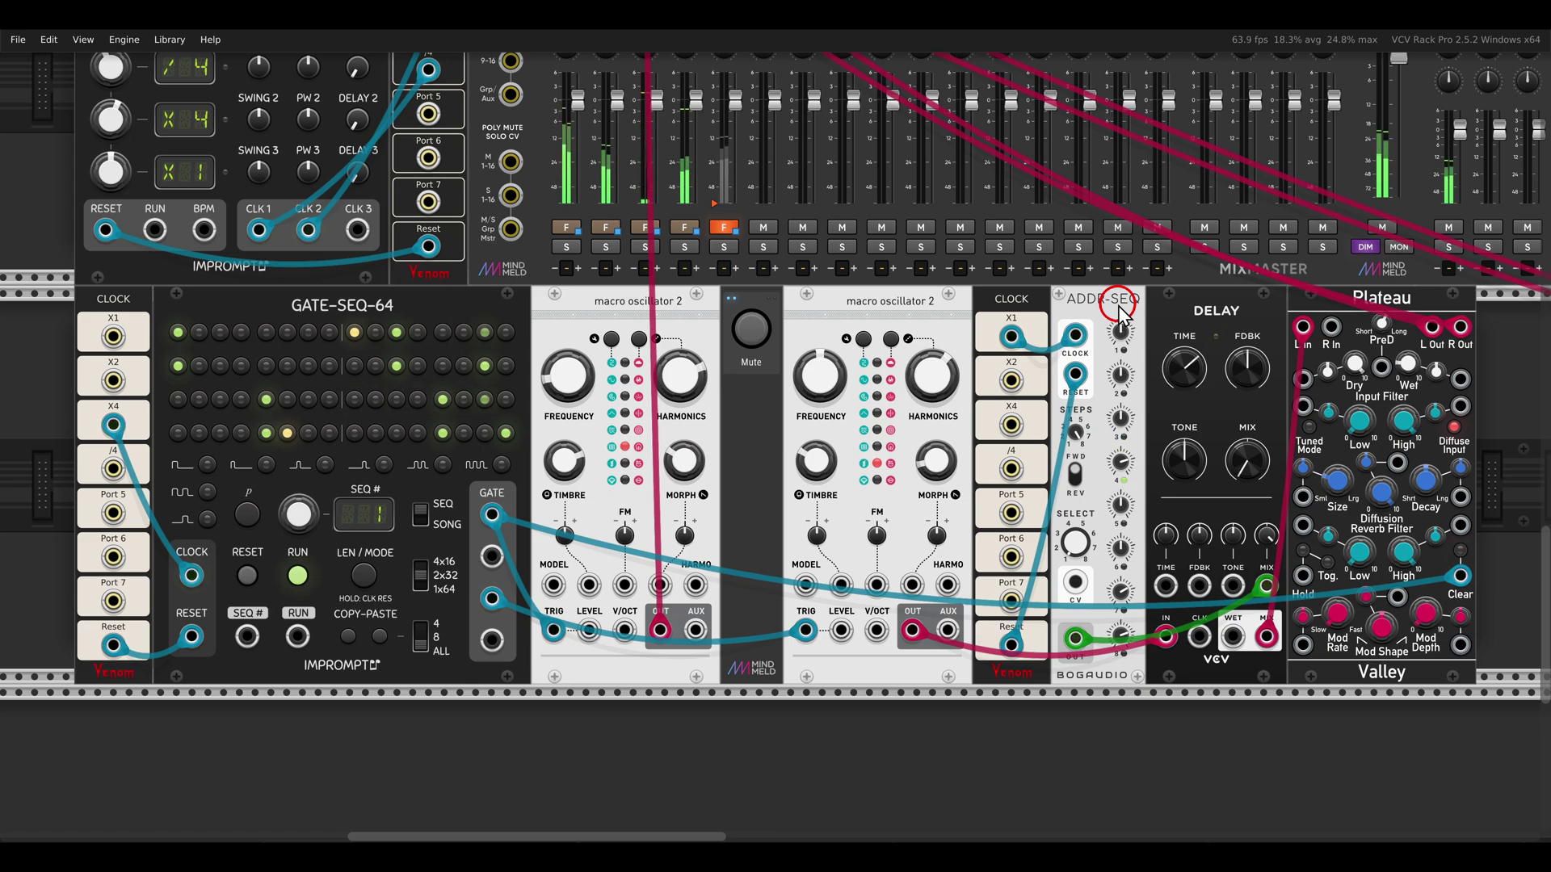
- Unmute the voice with the saw VCO Unit and Electric Ensemble, modulated by the ADSR envelope folded under Quad LFO control
left_click_drag(1119, 306, 719, 315)
left_click_drag(1038, 335, 323, 339)
left_click_drag(1028, 361, 766, 363)
scroll(841, 361, "down", 1)
left_click_drag(916, 363, 838, 361)
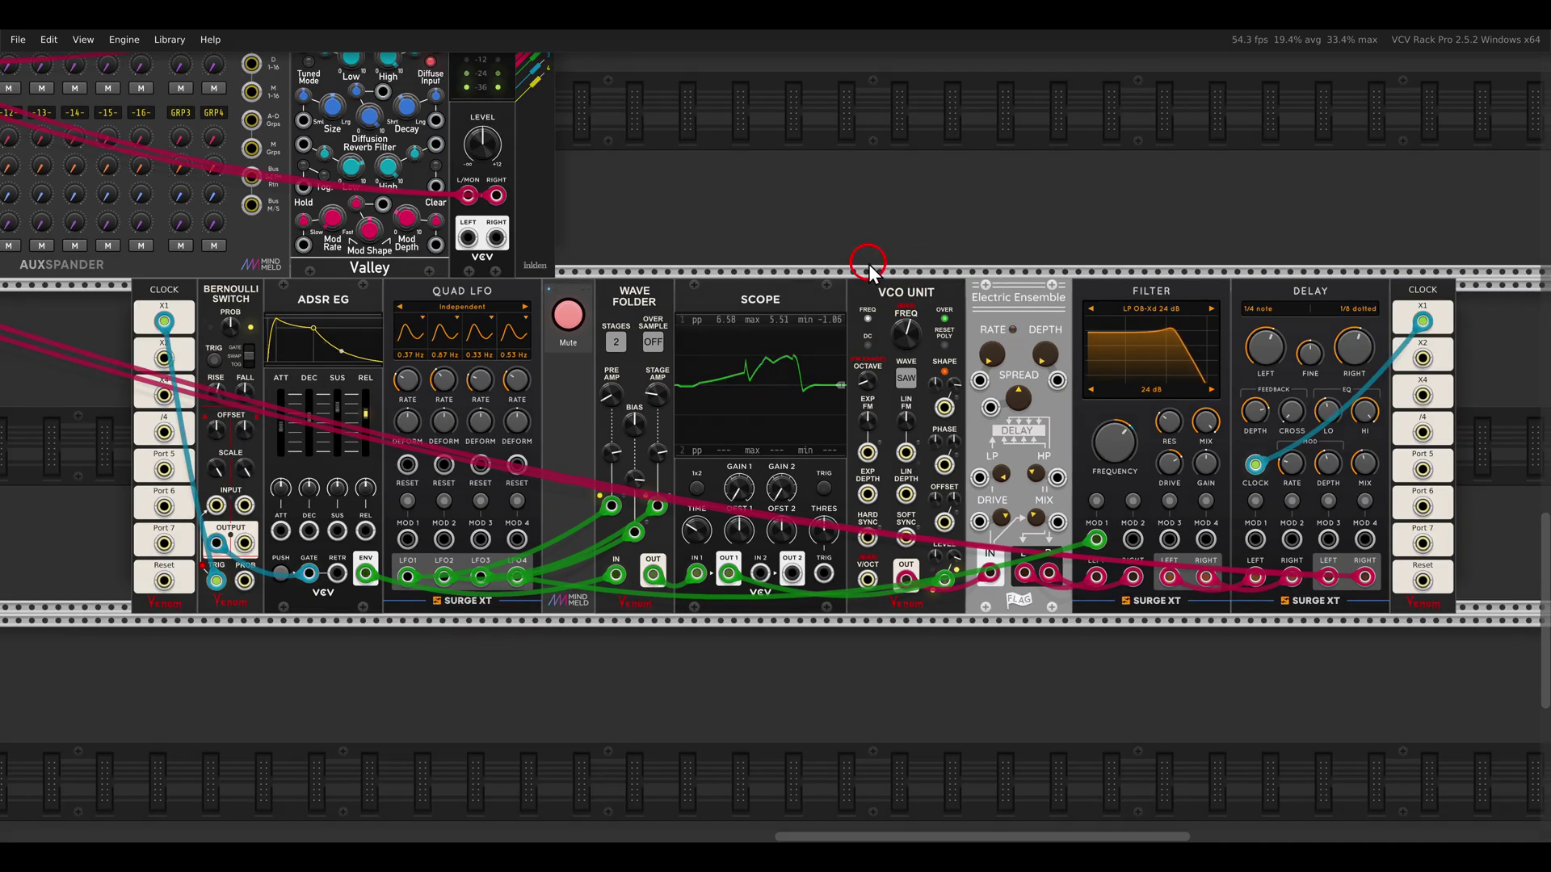
left_click_drag(868, 261, 959, 326)
left_click_drag(964, 268, 1025, 305)
key("Escape")
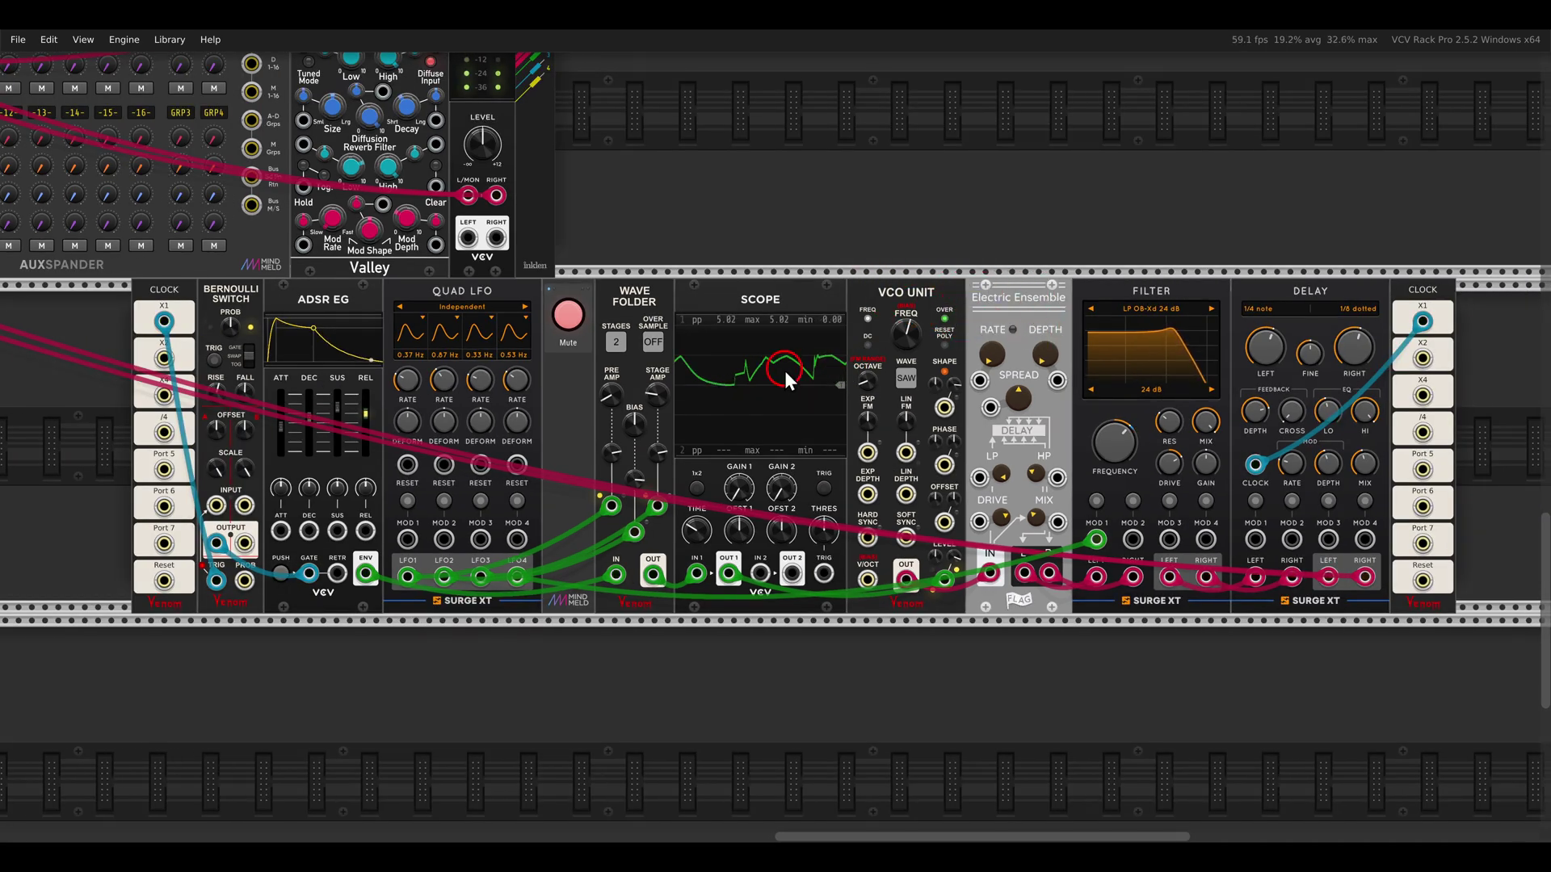
scroll(841, 399, "up", 3)
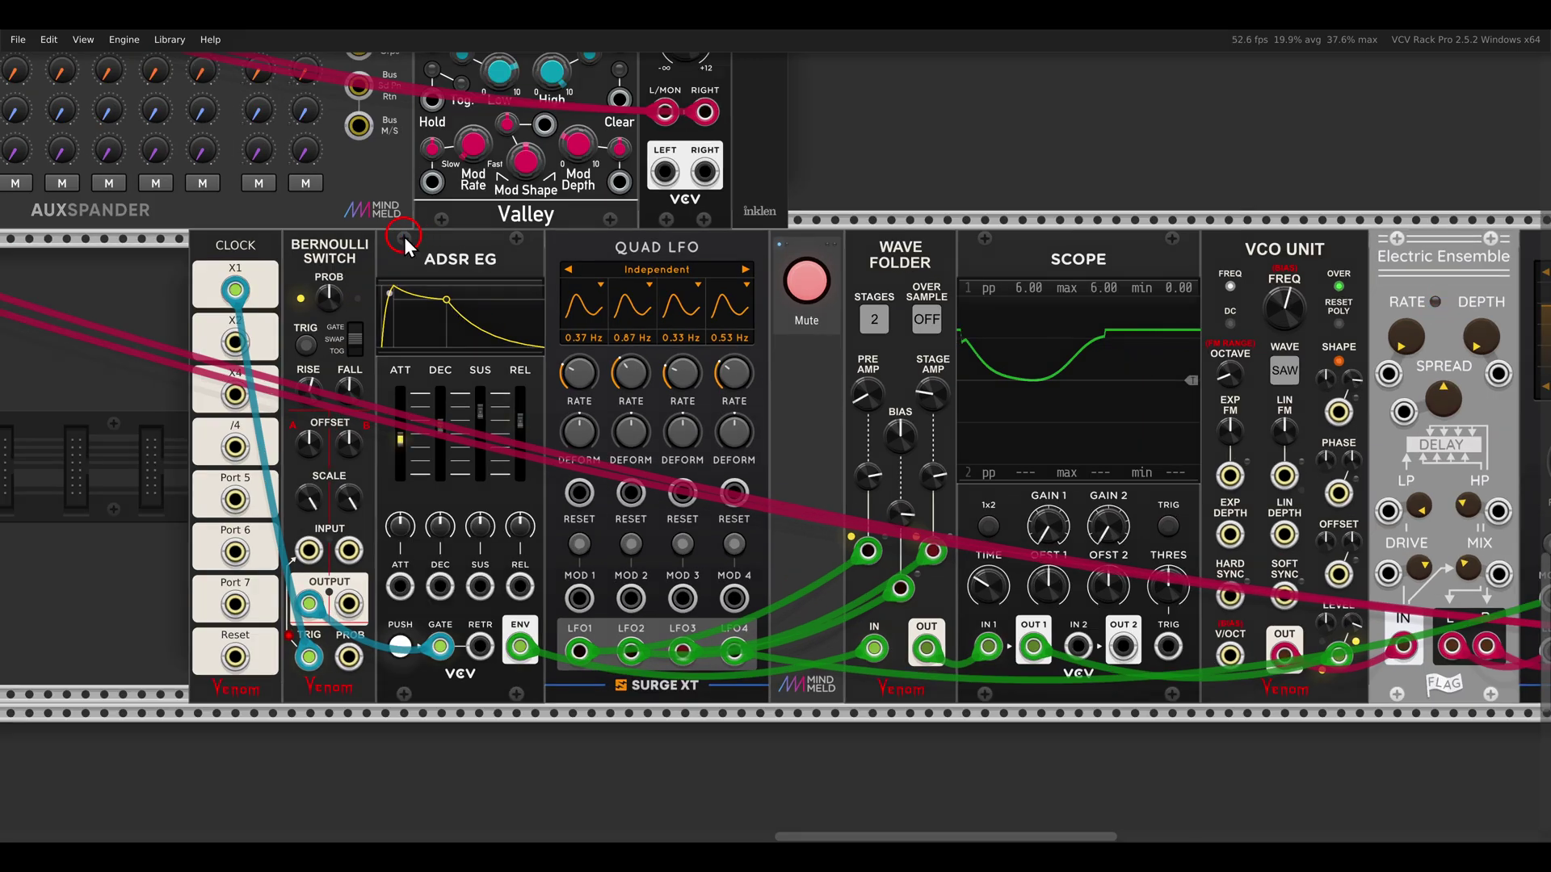
left_click_drag(404, 236, 520, 294)
mouse_move(851, 239)
left_mouse_down()
mouse_move(928, 236)
mouse_move(948, 292)
left_mouse_up()
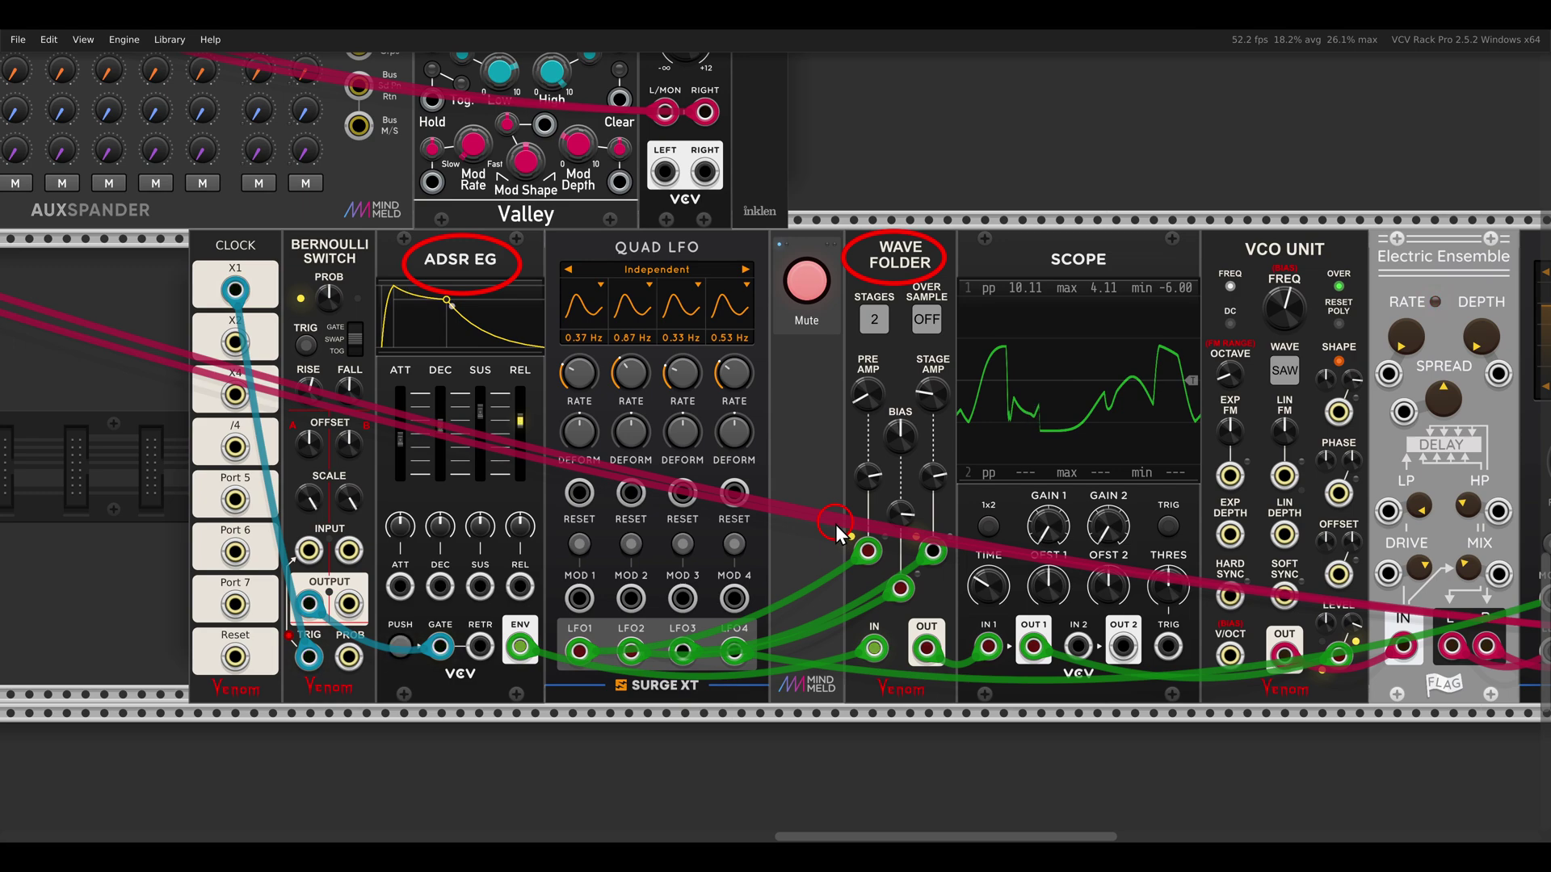
left_click_drag(835, 525, 961, 617)
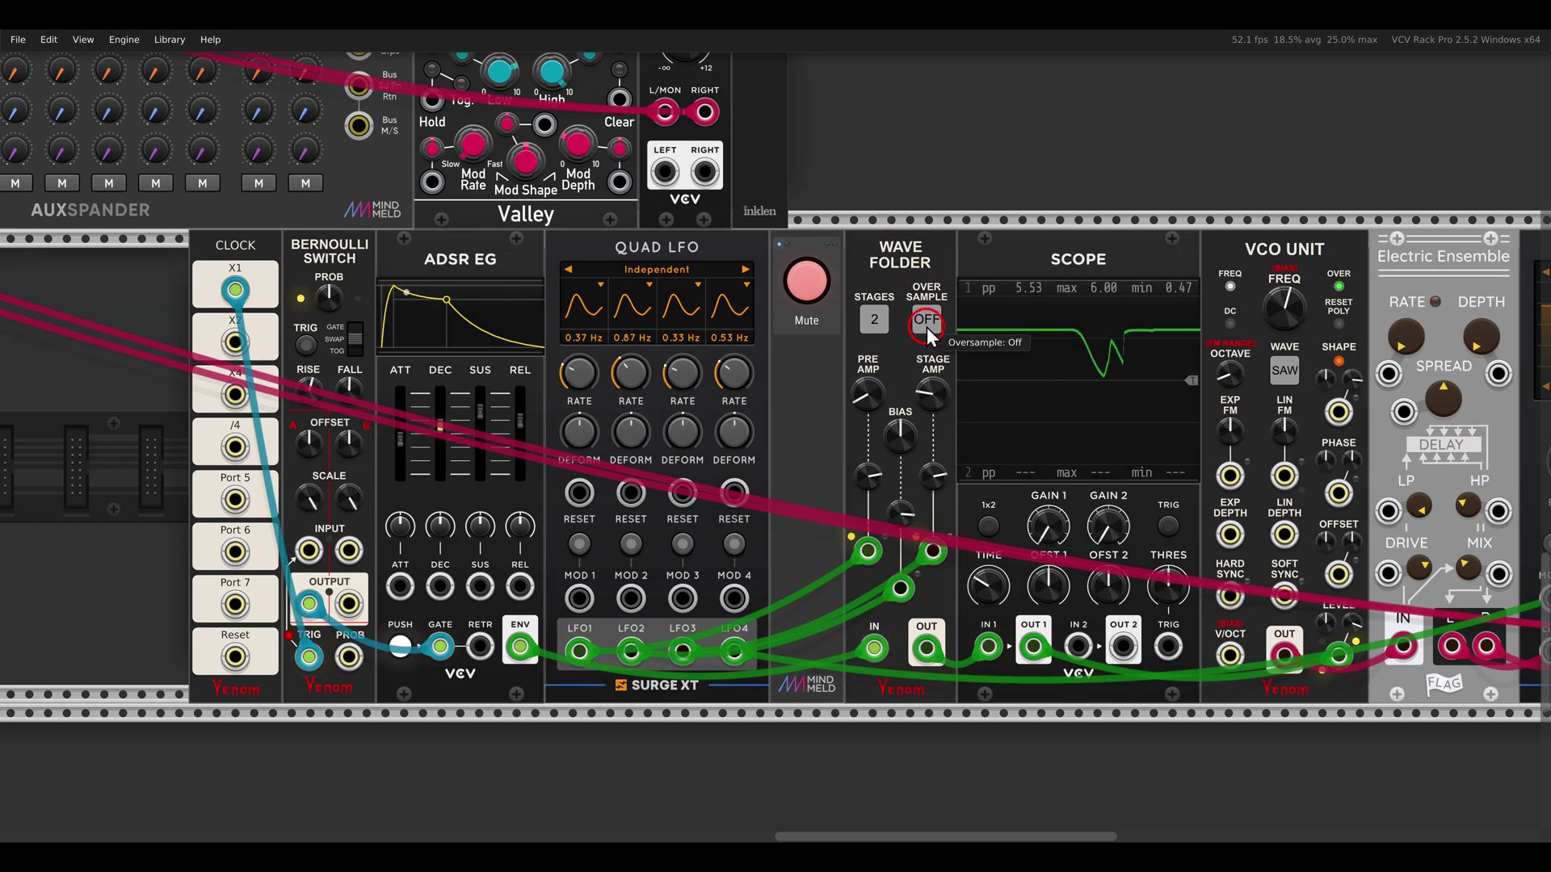
left_click_drag(921, 313, 1230, 464)
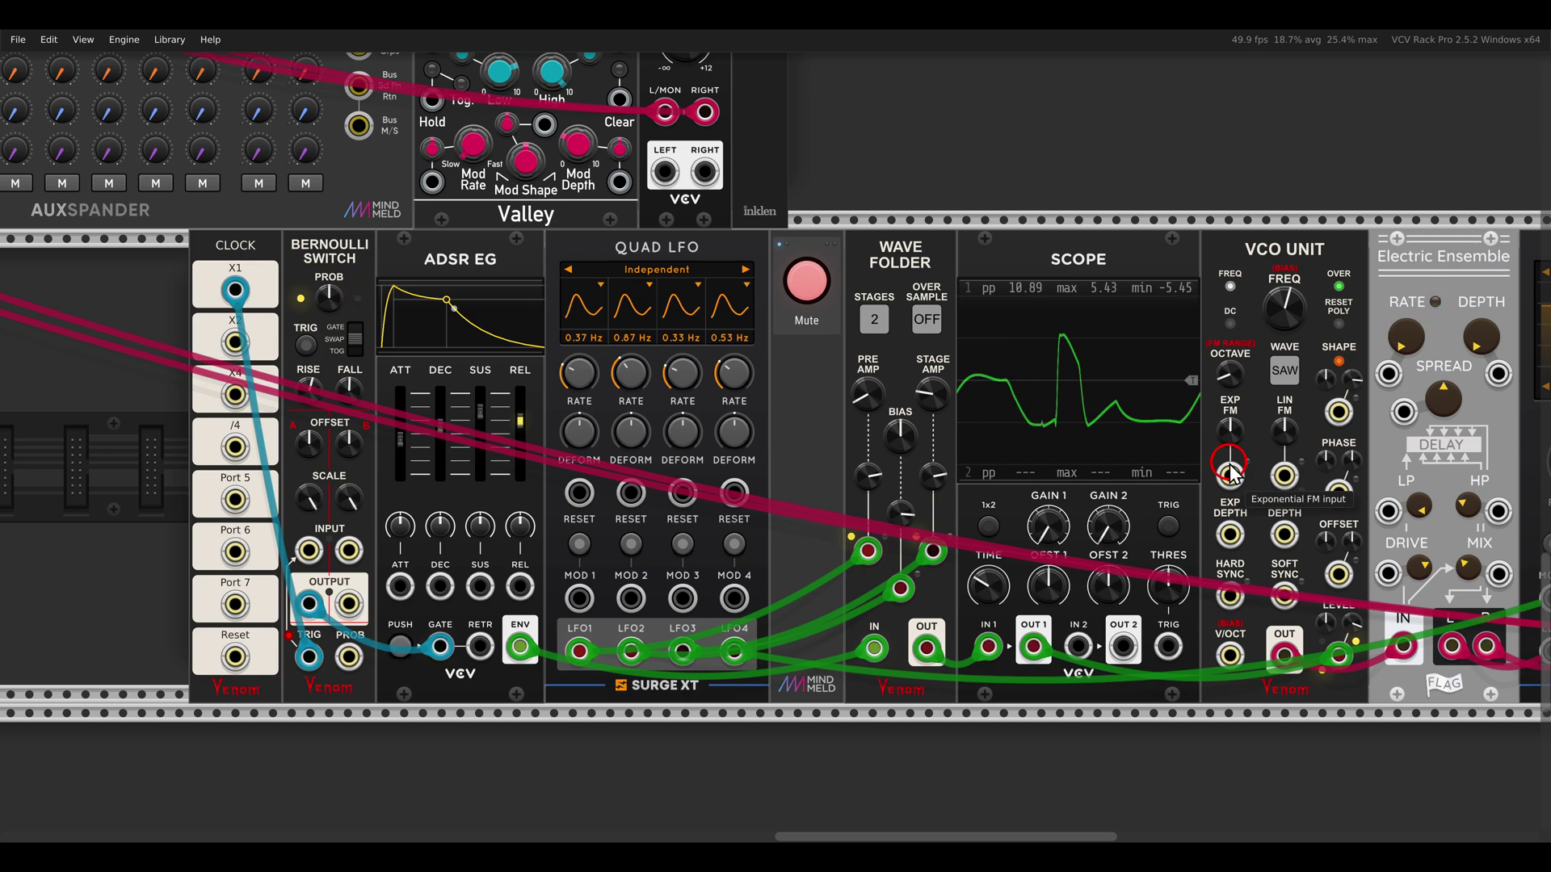
left_click(806, 283)
scroll(848, 359, "down", 1)
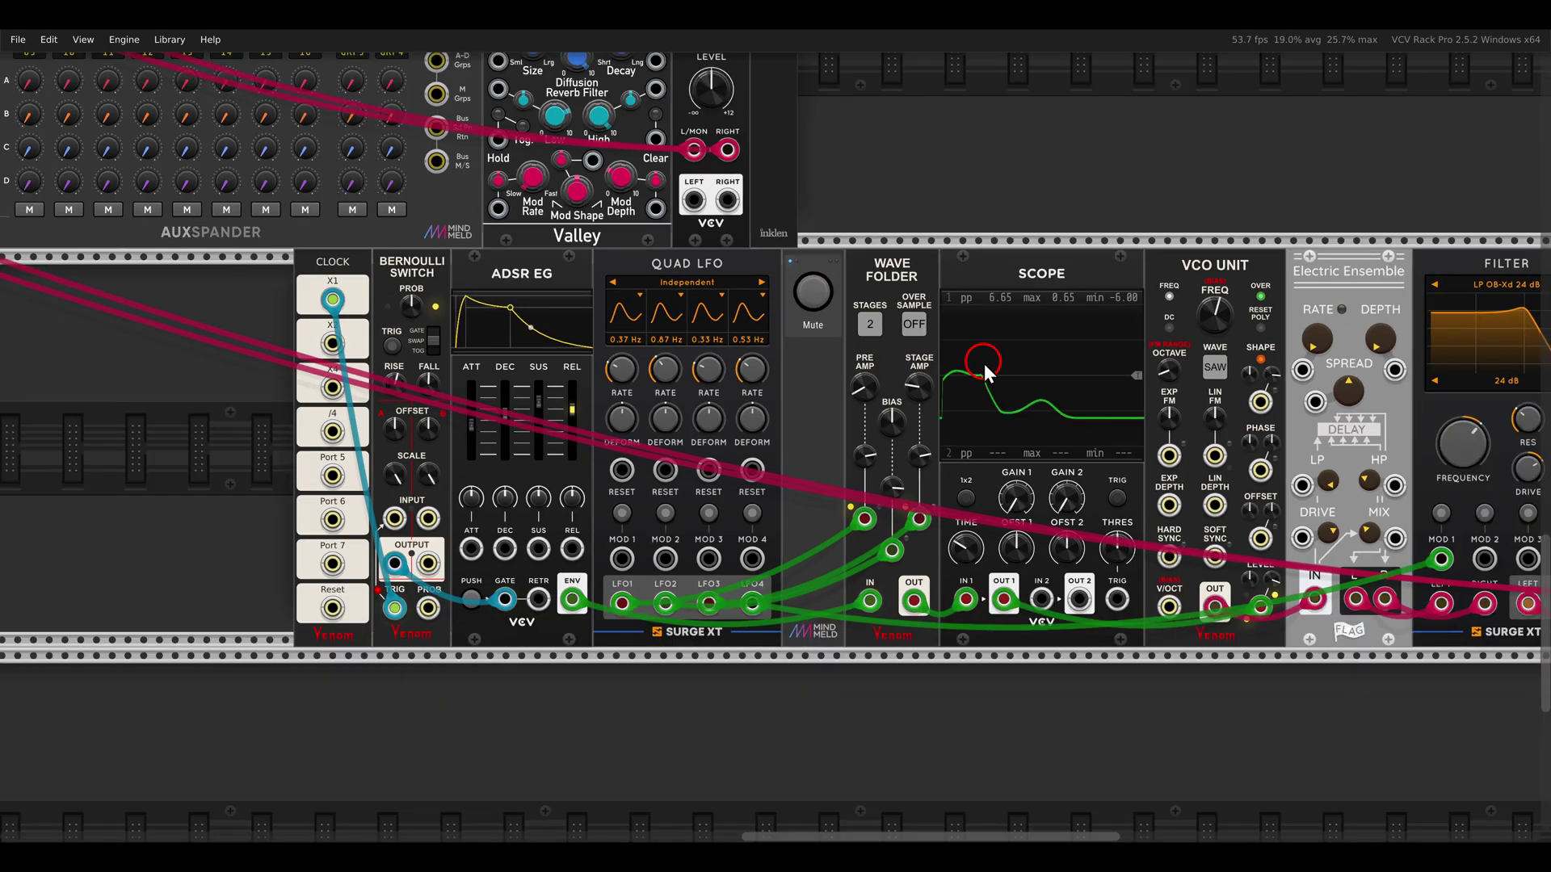
scroll(636, 331, "down", 3)
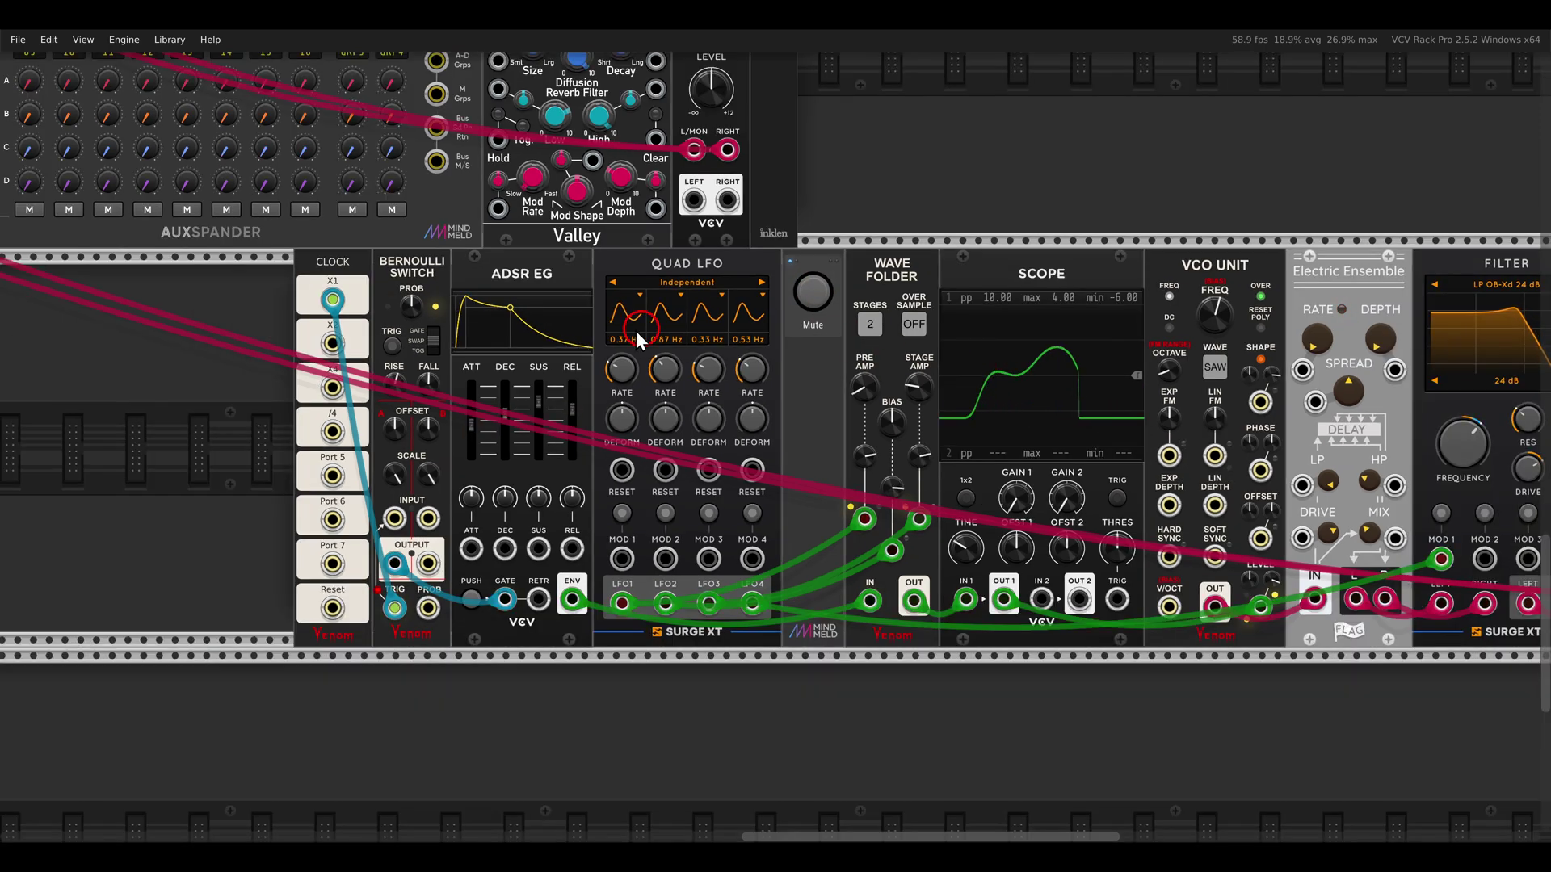
scroll(744, 429, "up", 2)
scroll(745, 429, "down", 1)
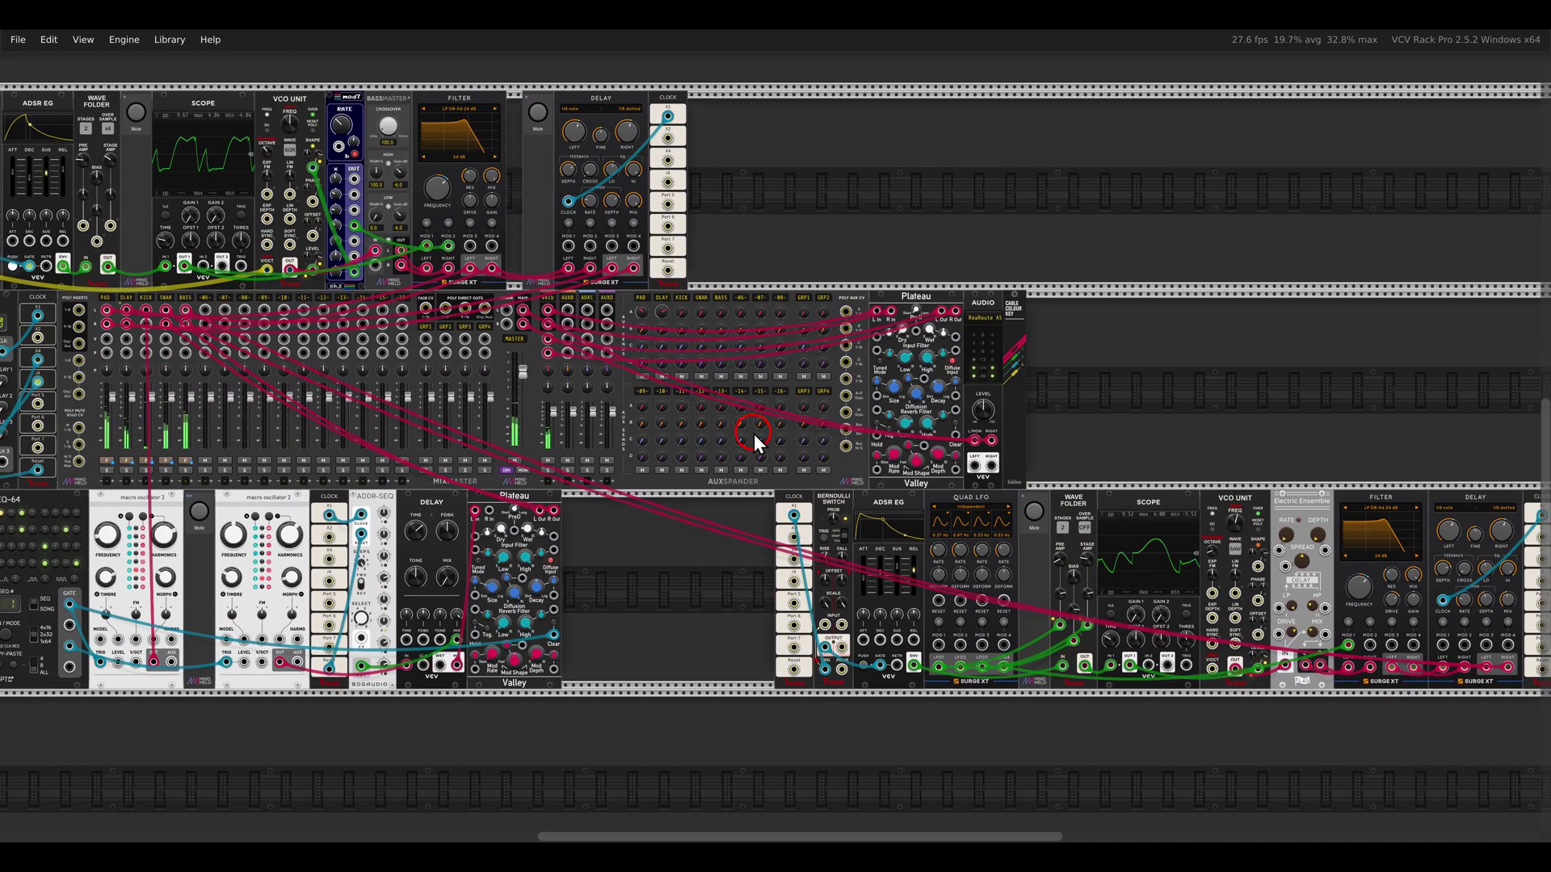
scroll(769, 433, "down", 2)
left_click_drag(769, 433, 807, 448)
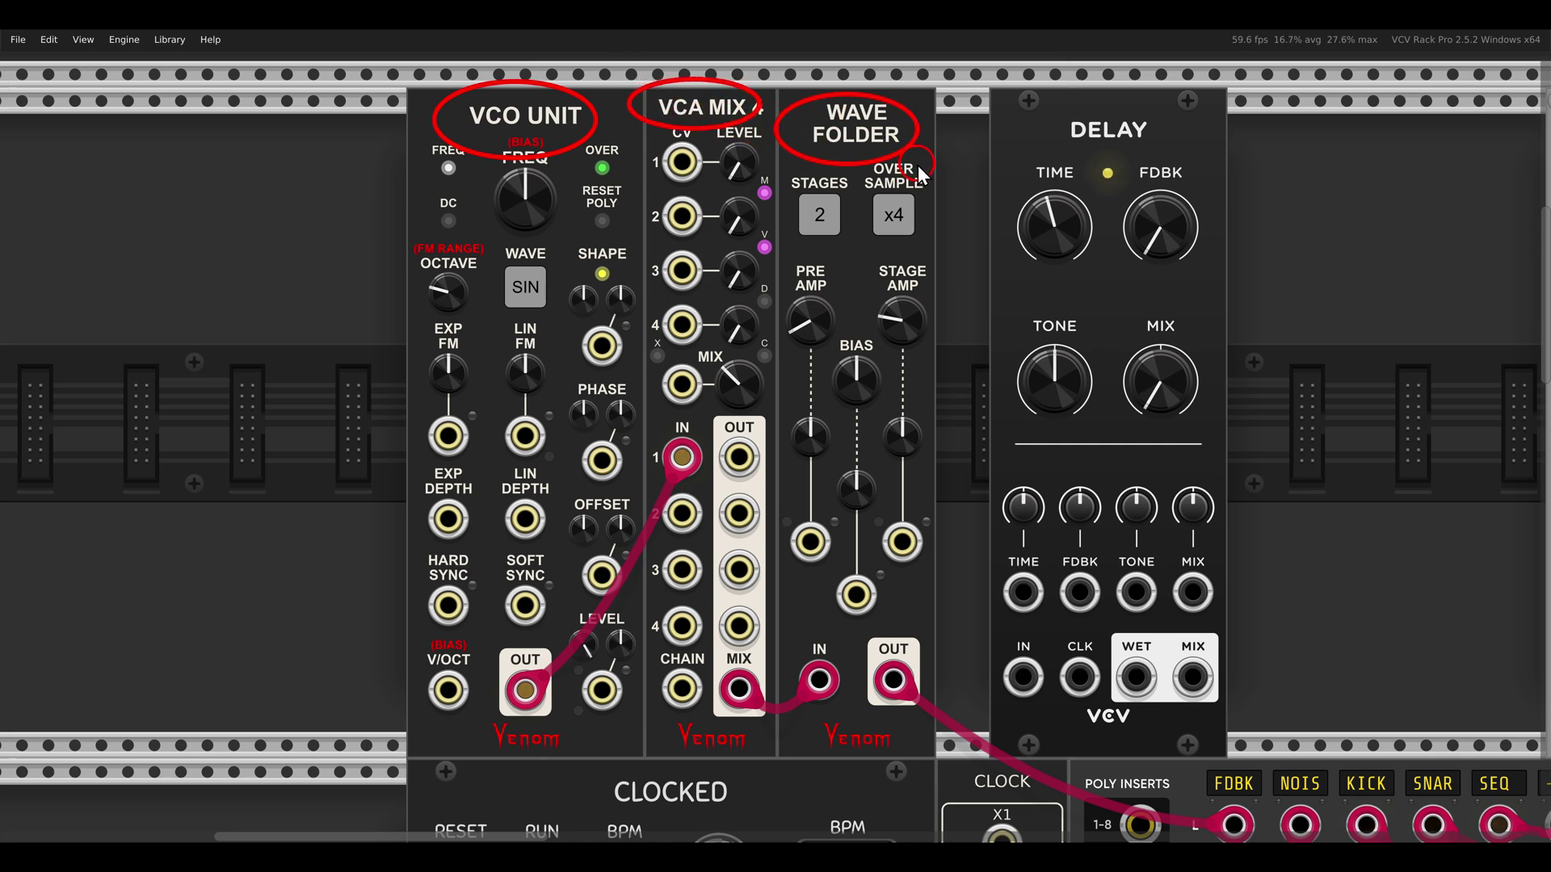
- Set the VCA Mix 4 channel 1 level to 0 dB and raise the Wave Folder's Pre Amp and Stage Amp, the latter to about 1.16
left_click_drag(742, 170, 726, 104)
double_click(733, 163)
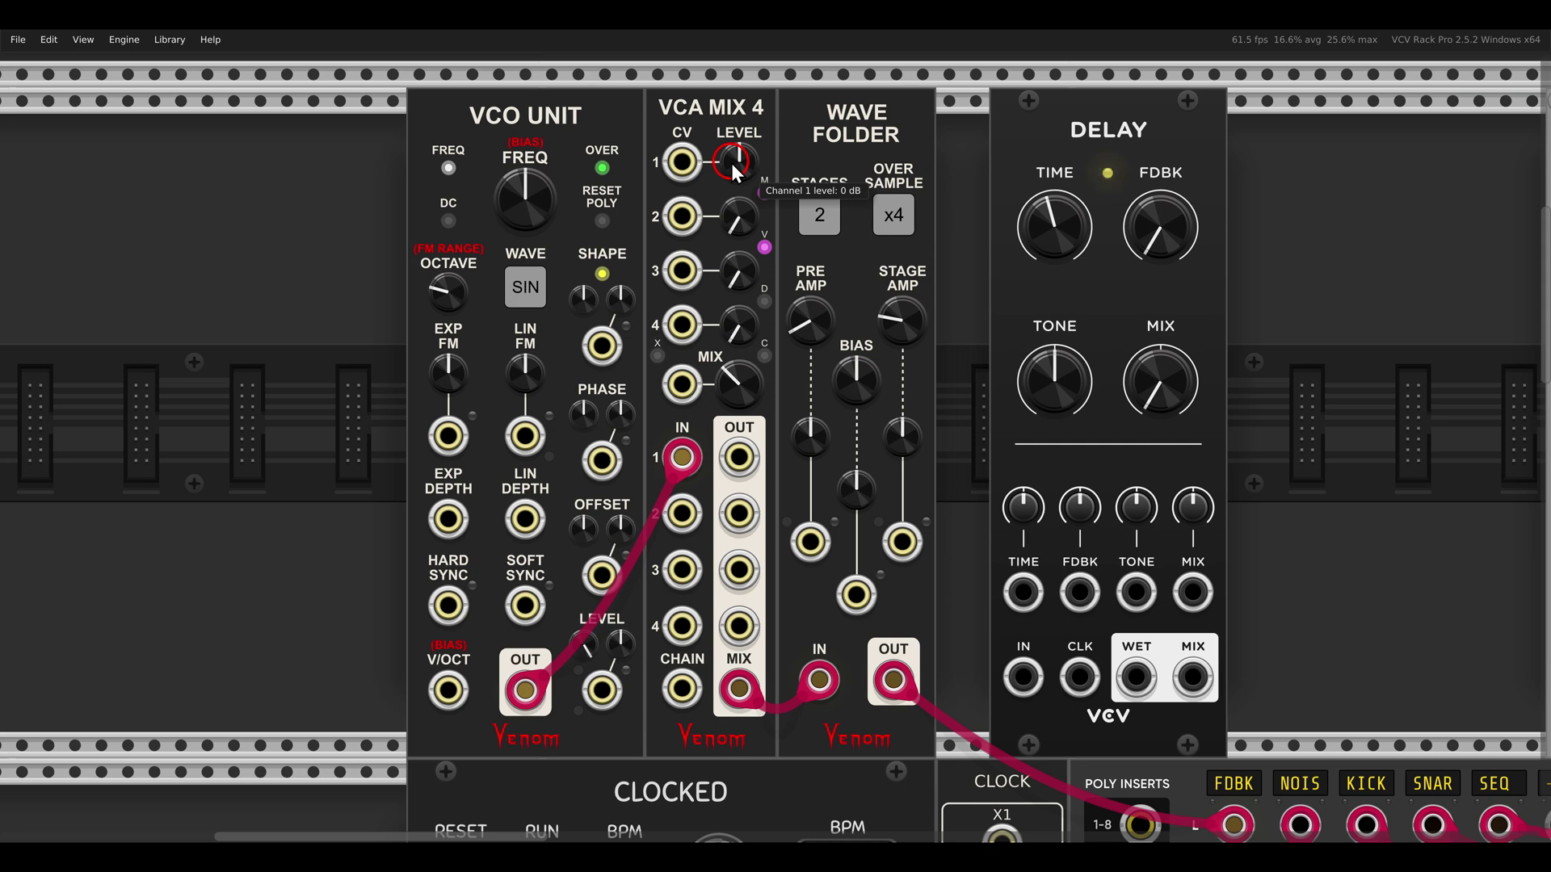
left_click_drag(801, 315, 886, 297)
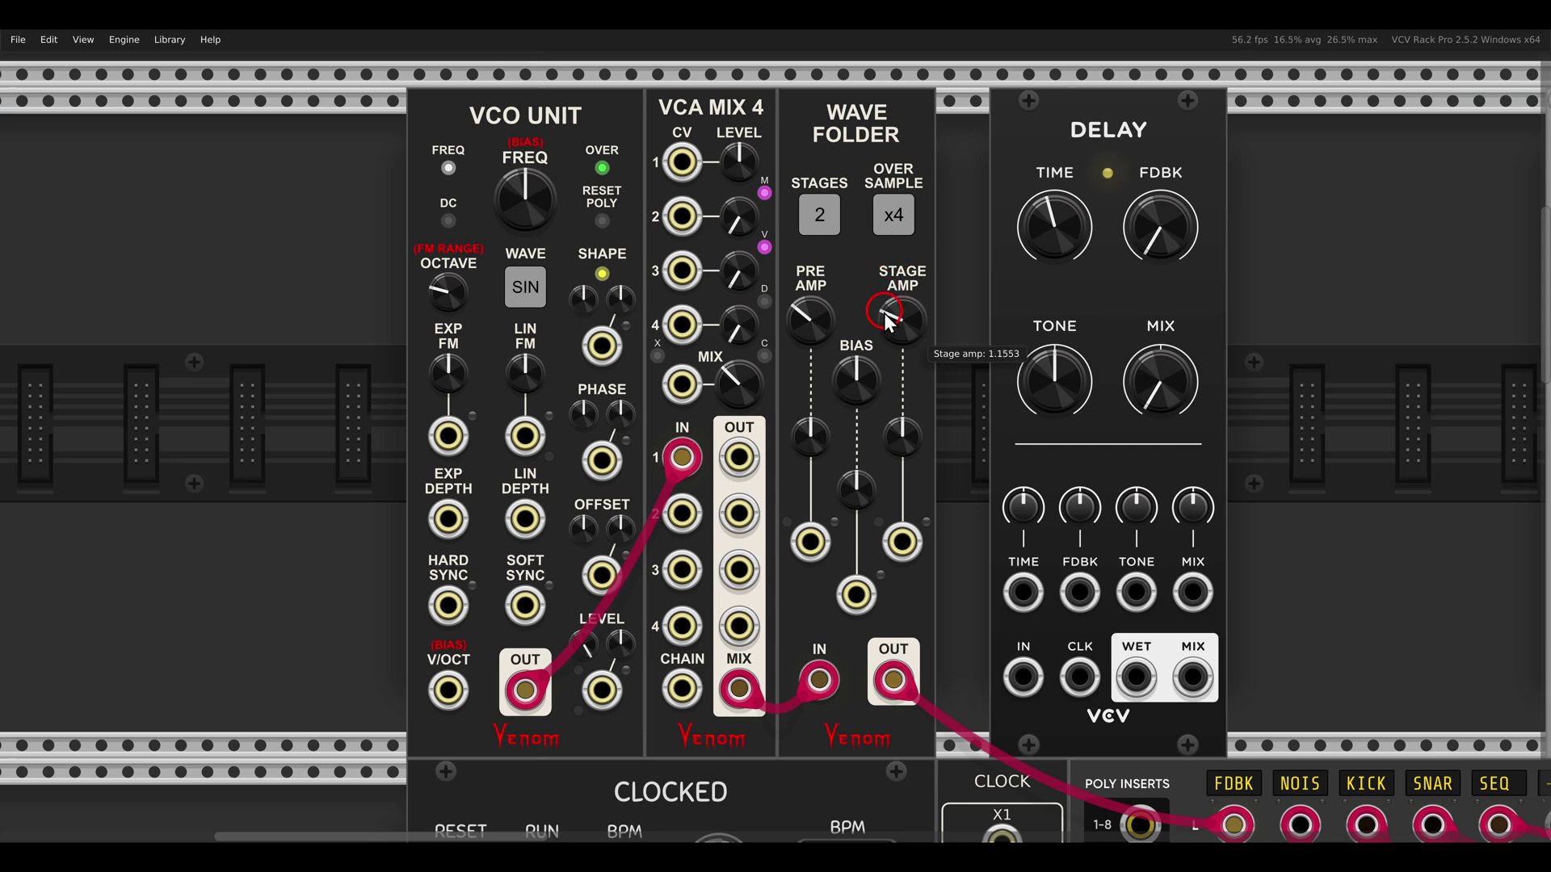
left_click_drag(810, 321, 809, 317)
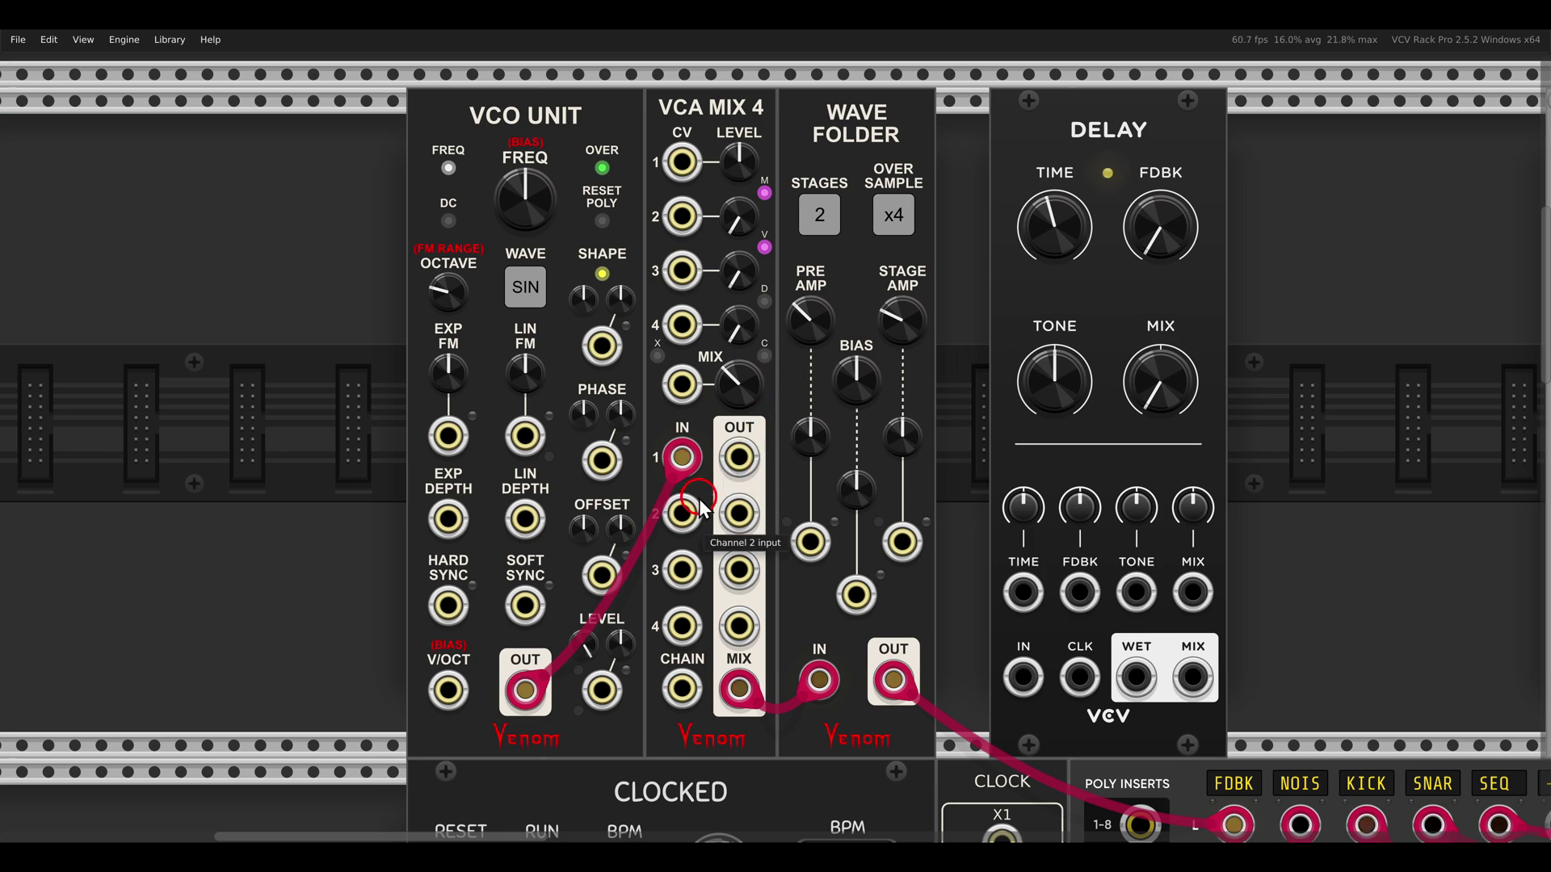
- Feed the Wave Folder output back into VCA Mix 4 channel 2 and raise that channel's level to about -8 dB
left_click_drag(681, 513, 923, 656)
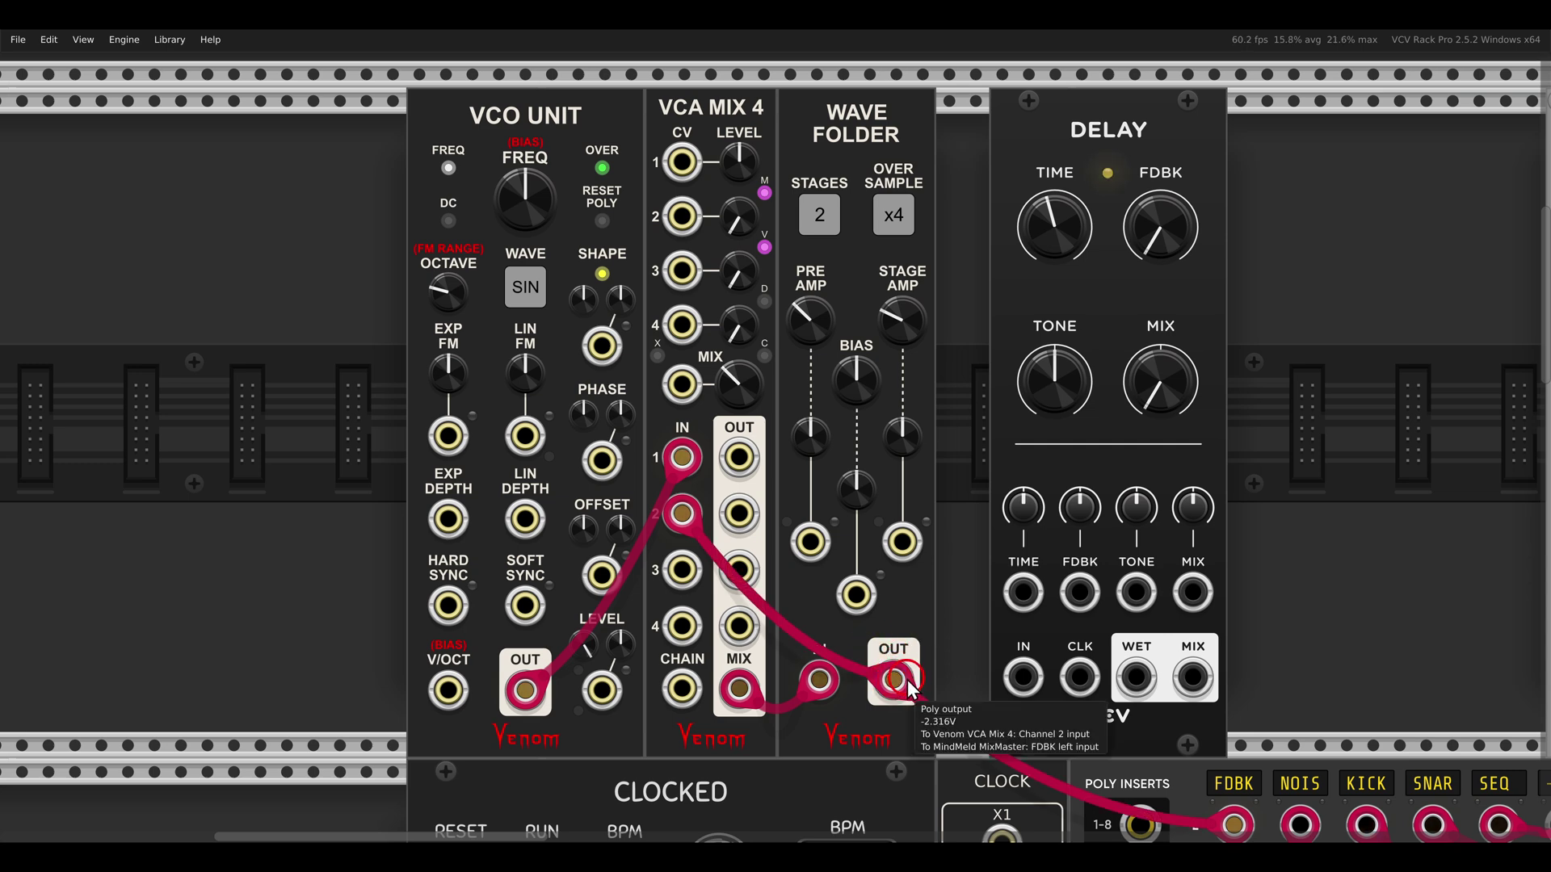
left_click(805, 296)
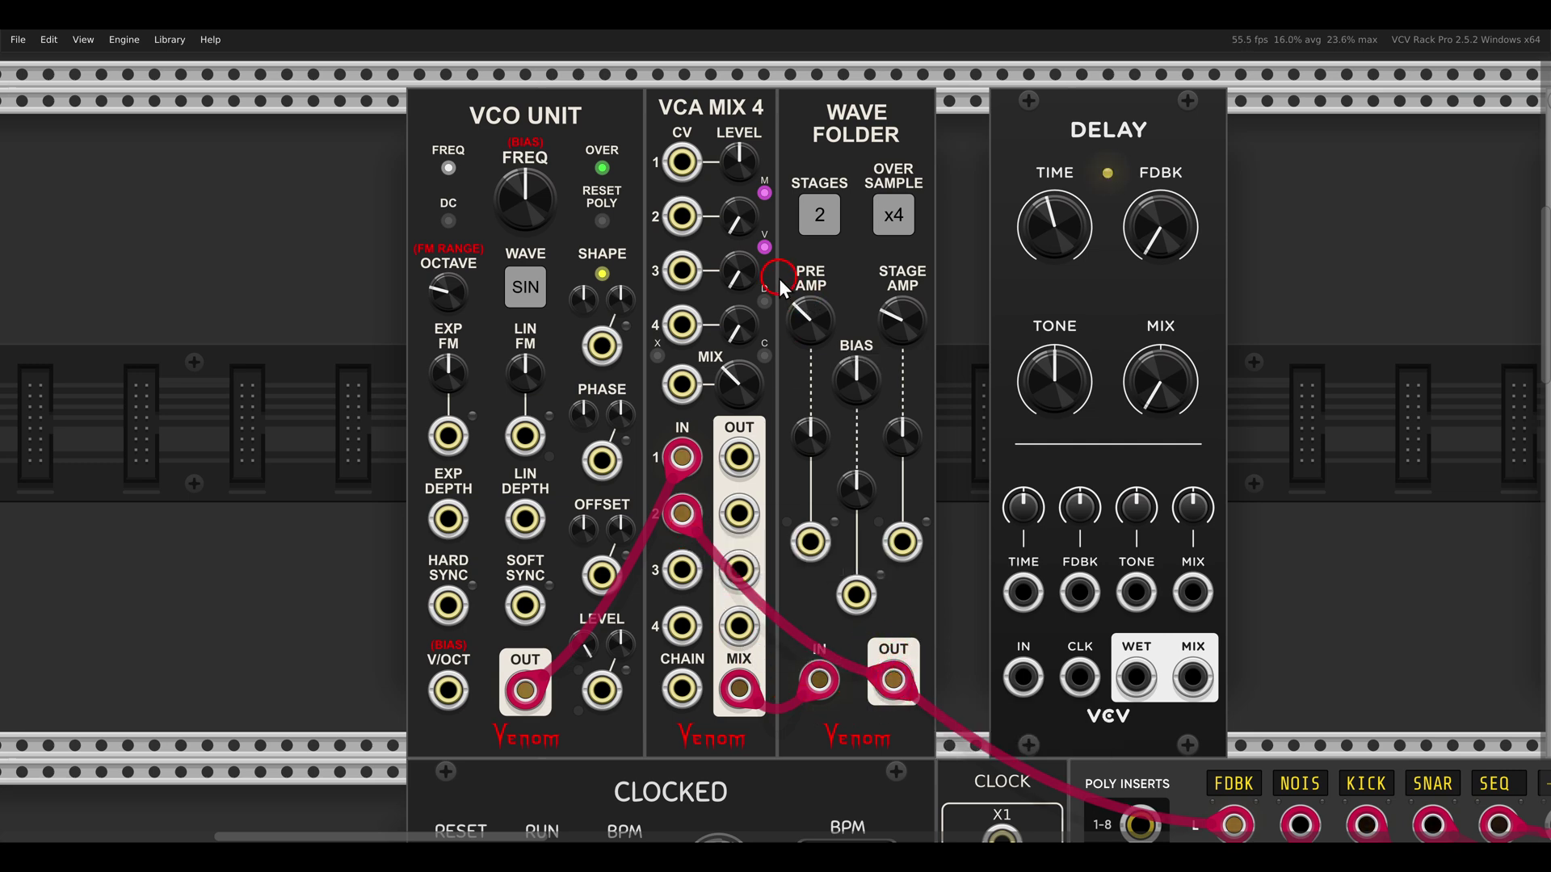
left_click_drag(748, 220, 741, 184)
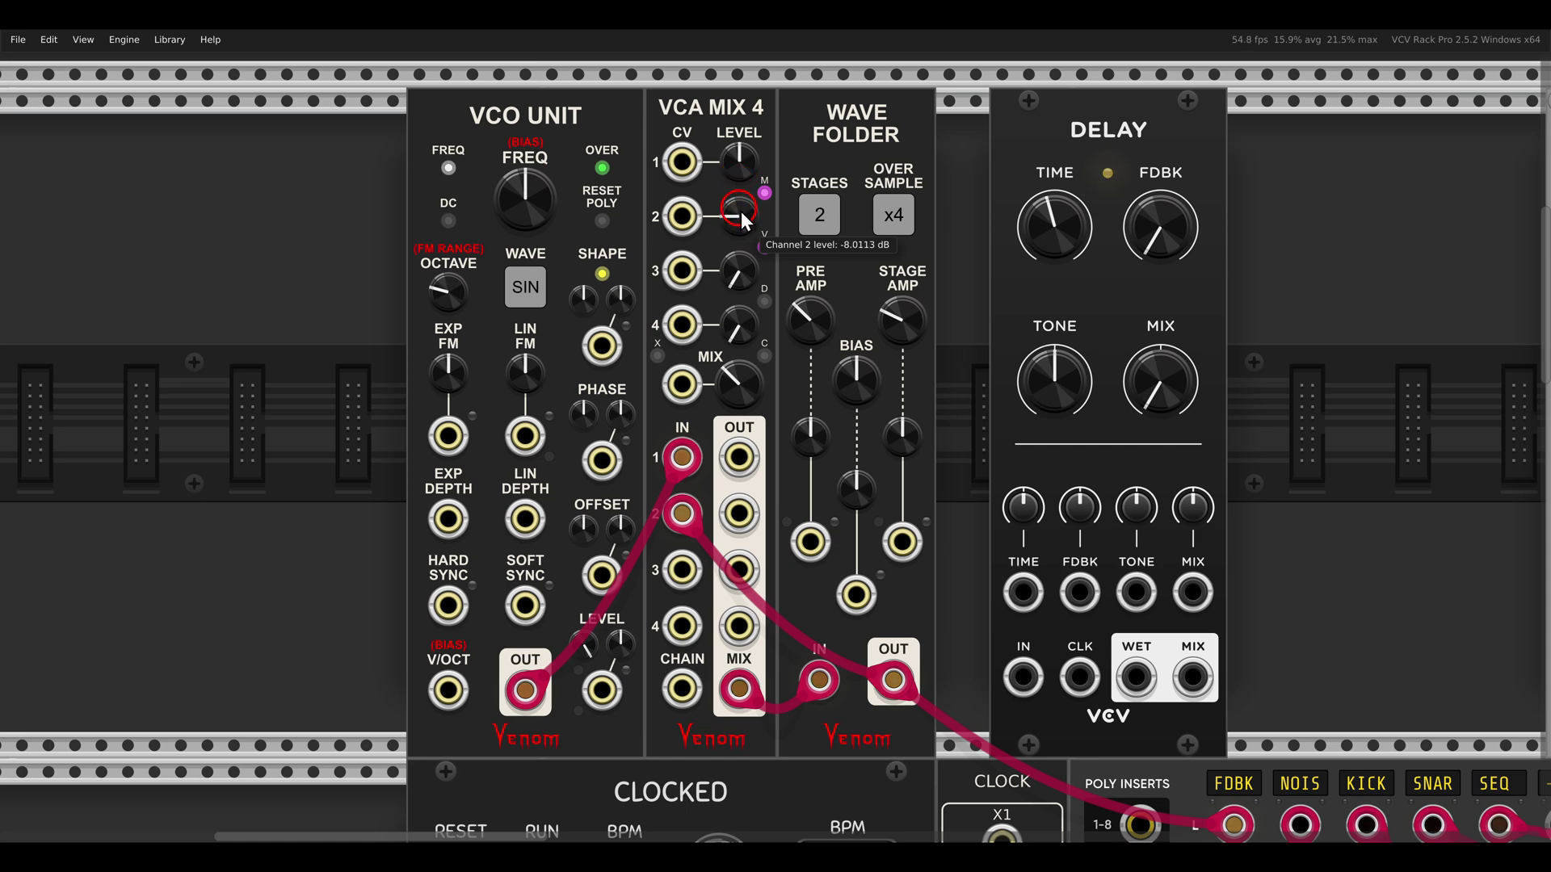
- Vary the feedback sound with a higher Pre Amp and Bias and a lower Stage Amp, and turn the channel 2 level down to minimum
mouse_move(806, 327)
left_mouse_down()
mouse_move(896, 361)
mouse_move(803, 308)
left_mouse_up()
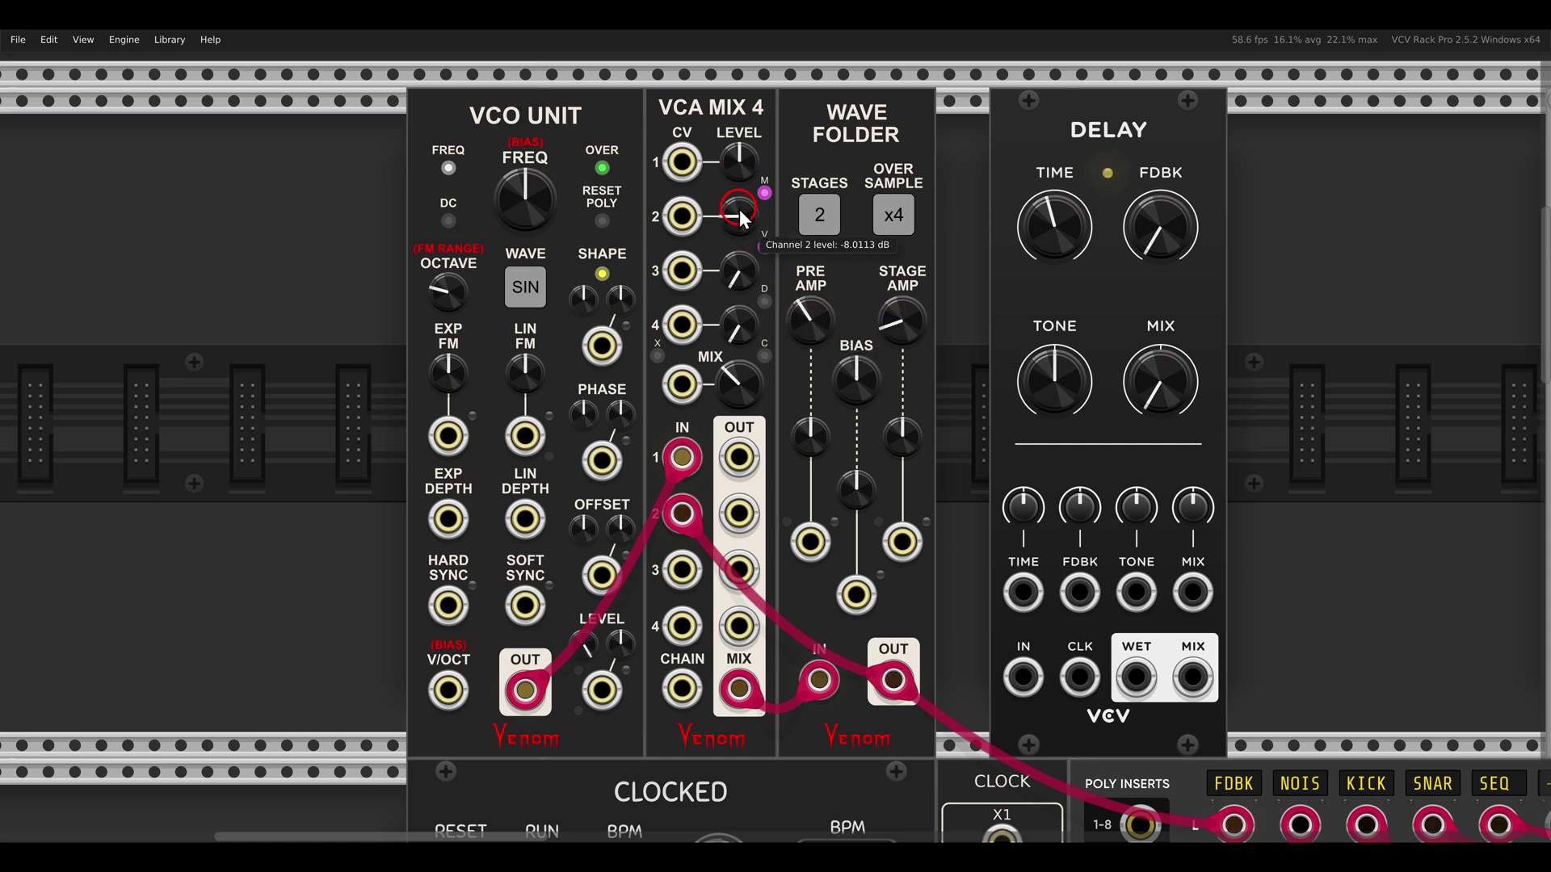
left_click_drag(728, 178, 727, 147)
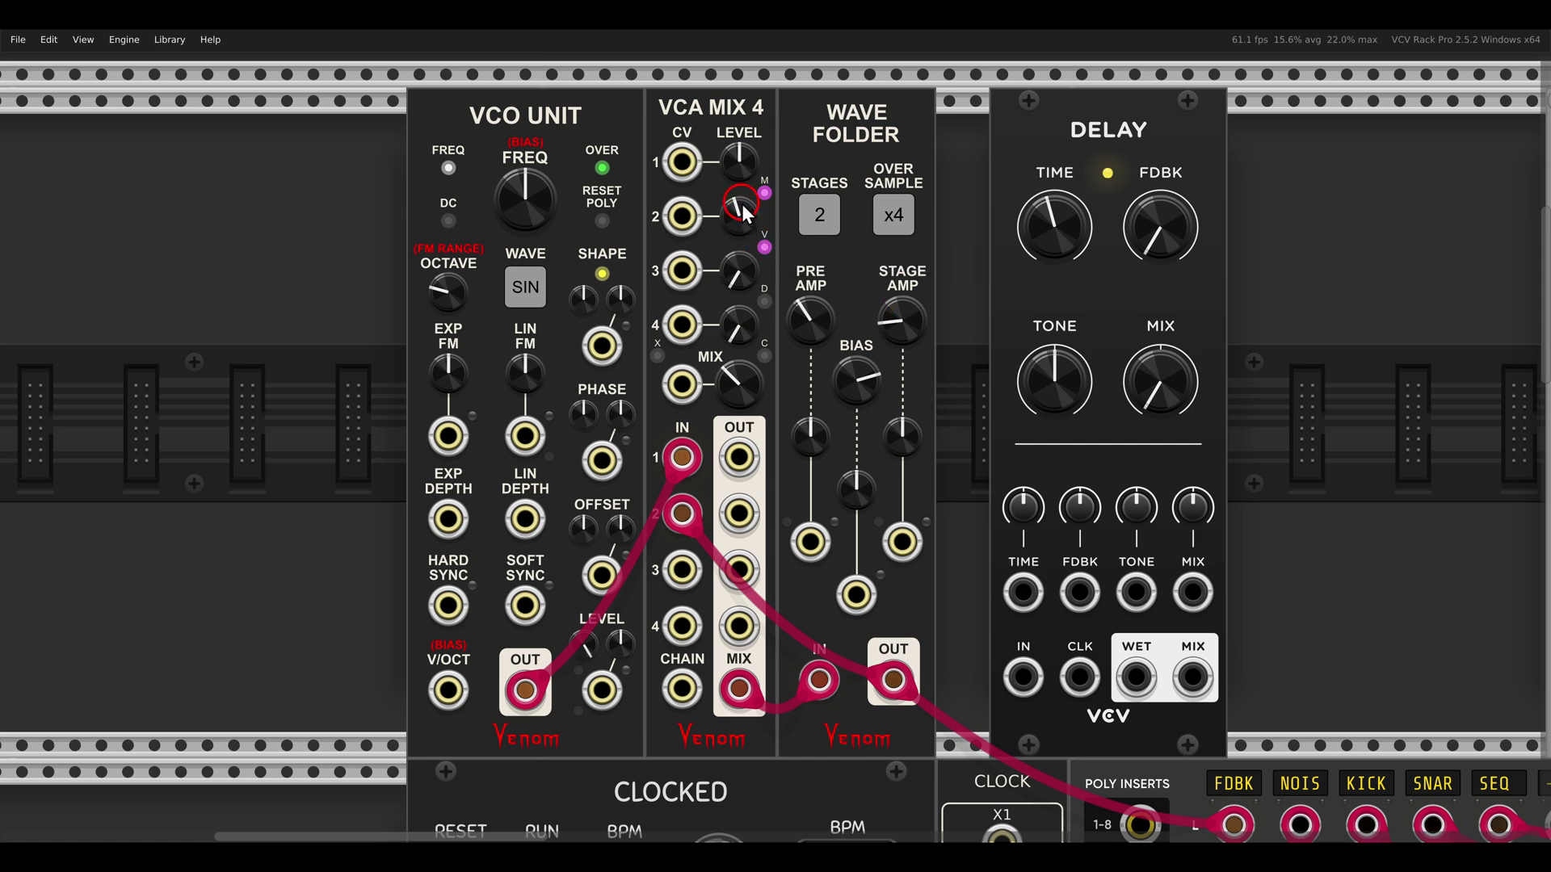
left_click_drag(738, 200, 741, 230)
- Route the feedback from the Wave Folder output through the Delay's wet output into VCA Mix 4 channel 2, and raise that channel's level
left_click_drag(682, 514, 1024, 679)
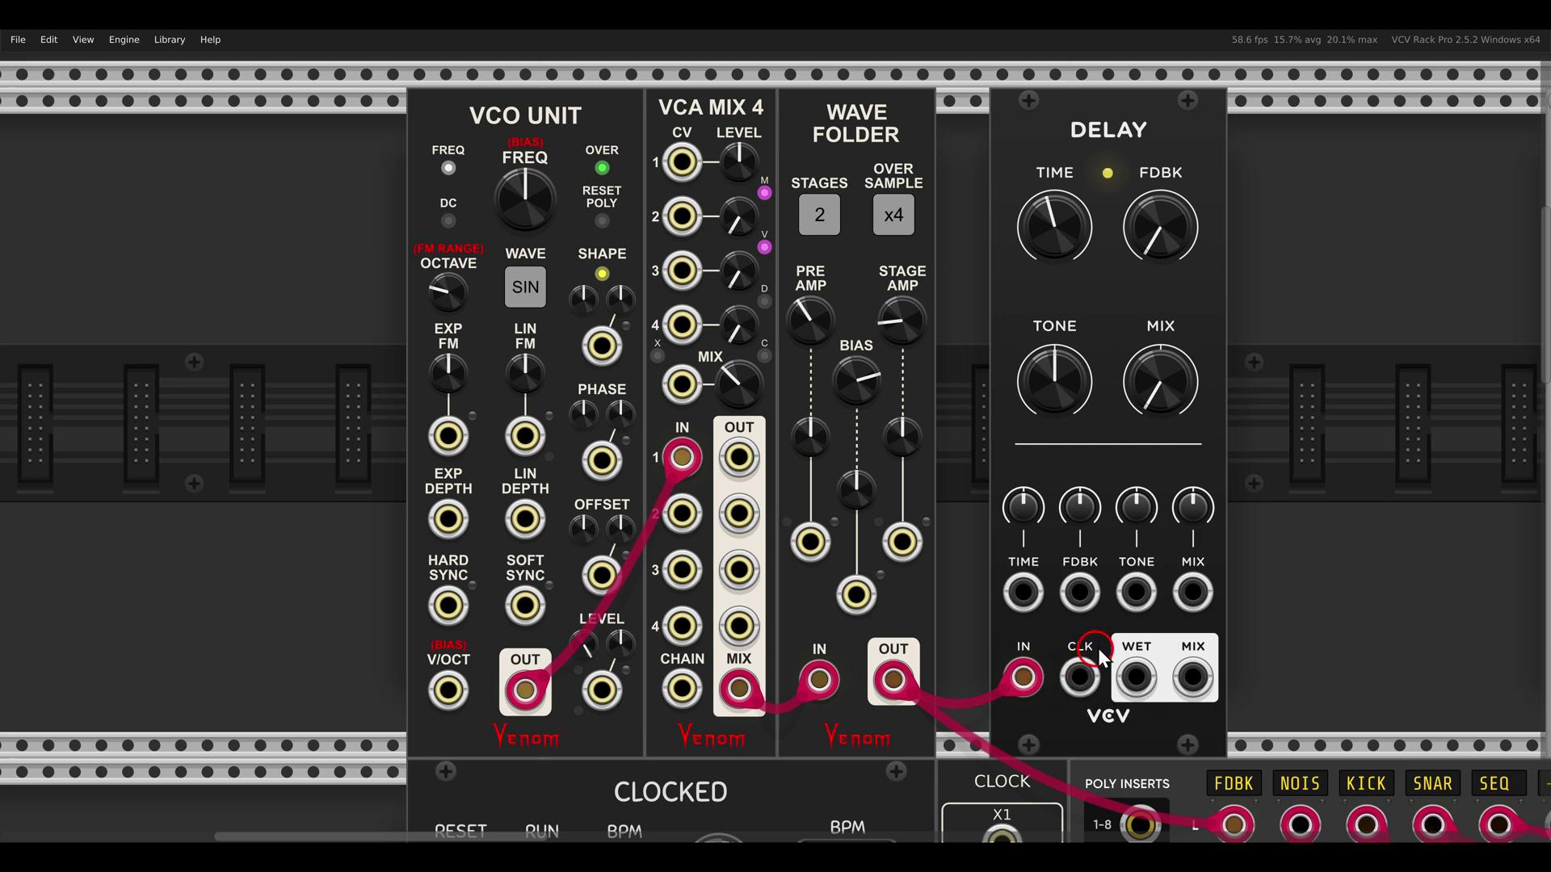
left_click_drag(1136, 677, 685, 514)
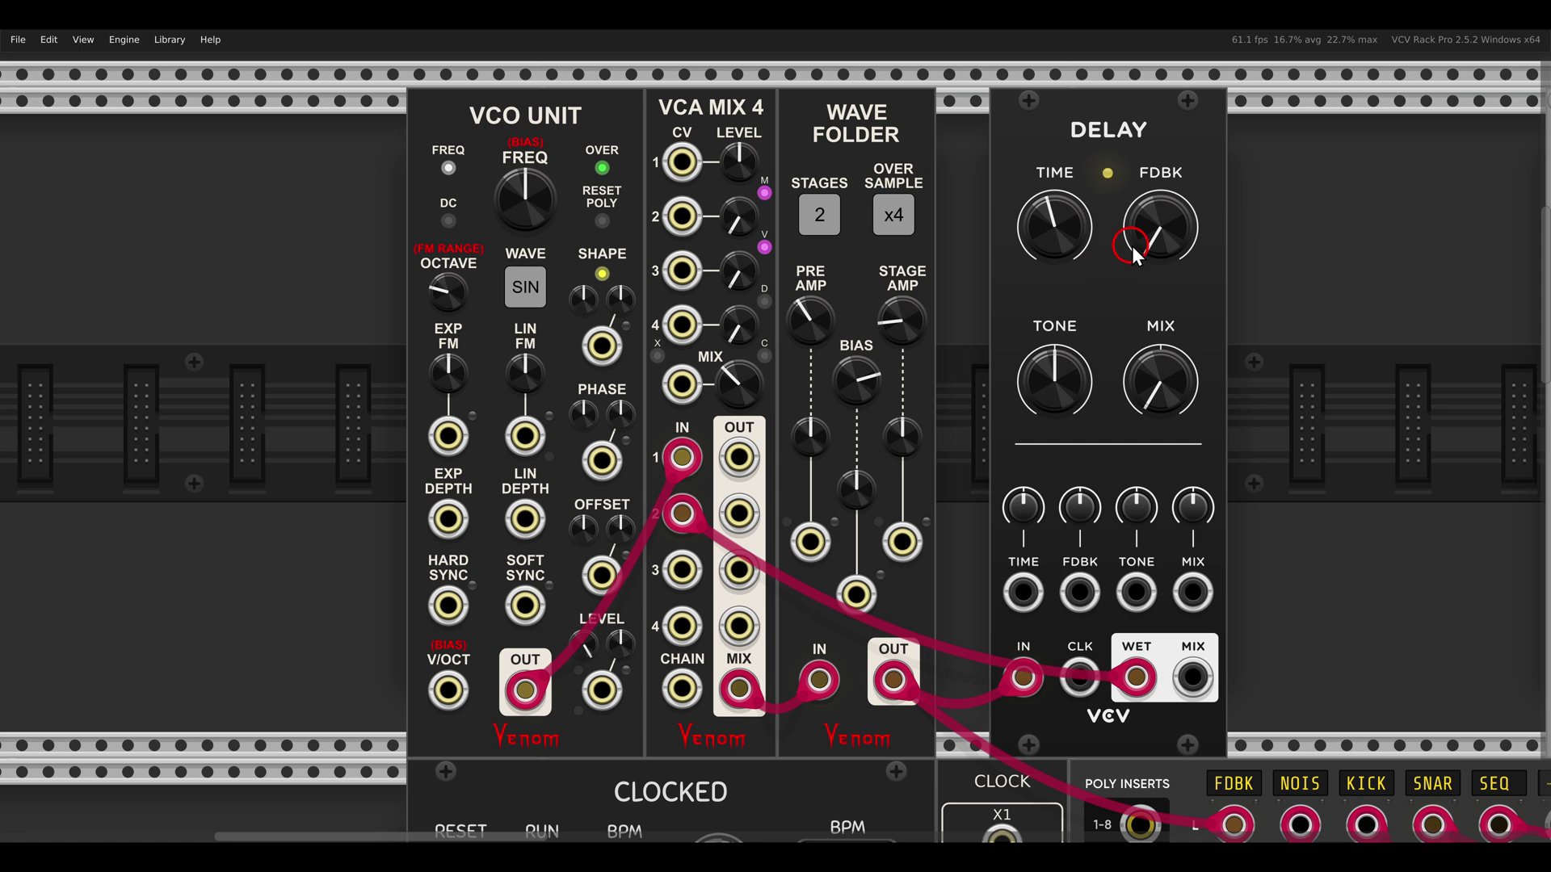
left_click_drag(1101, 168, 1213, 283)
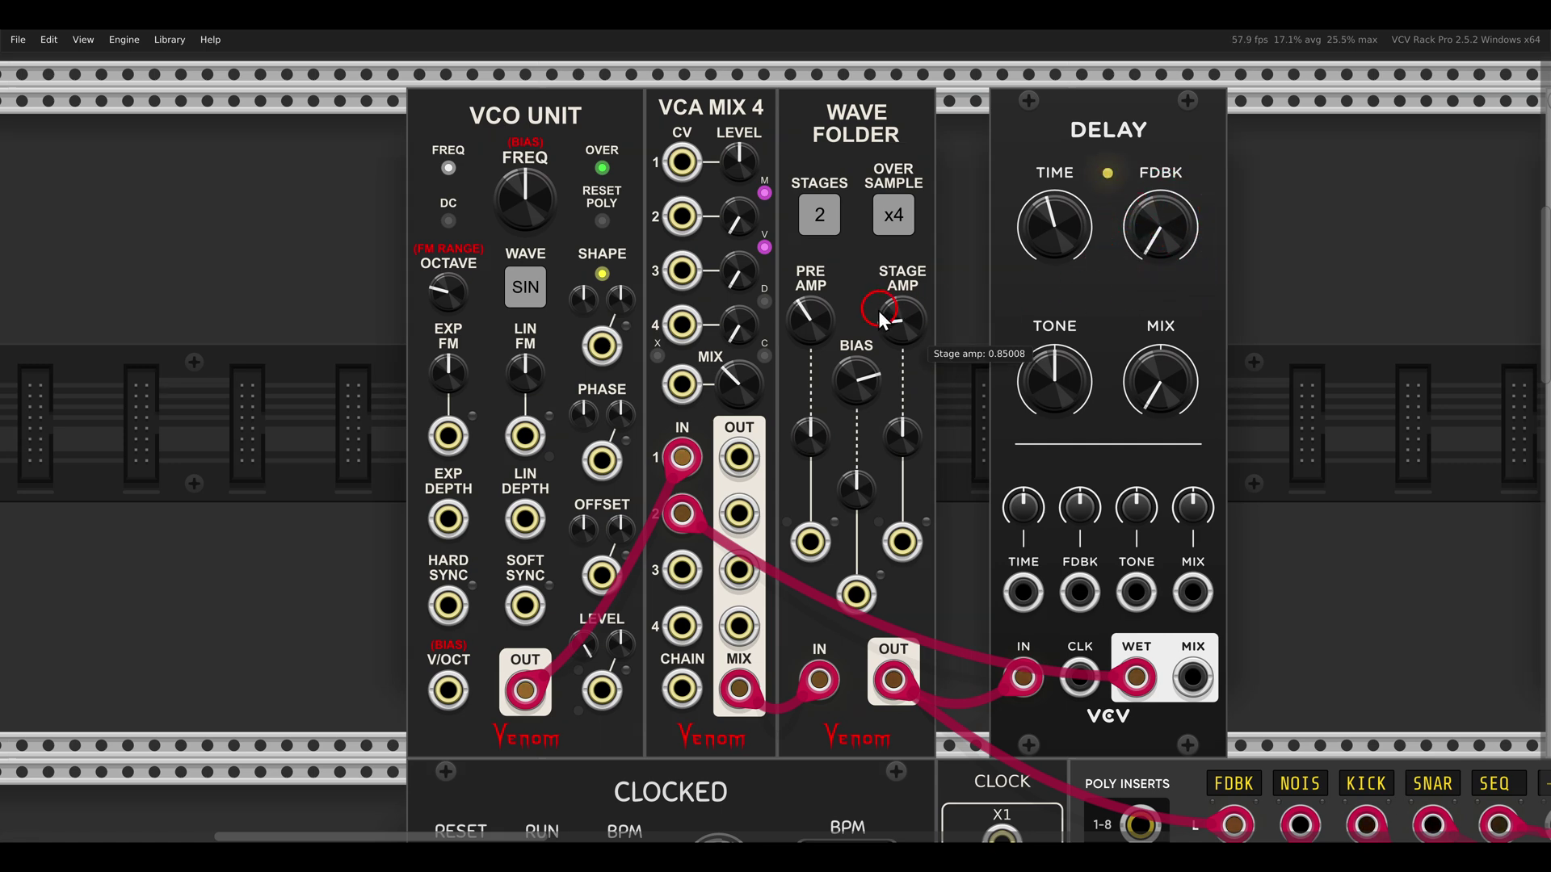
left_click_drag(736, 221, 724, 173)
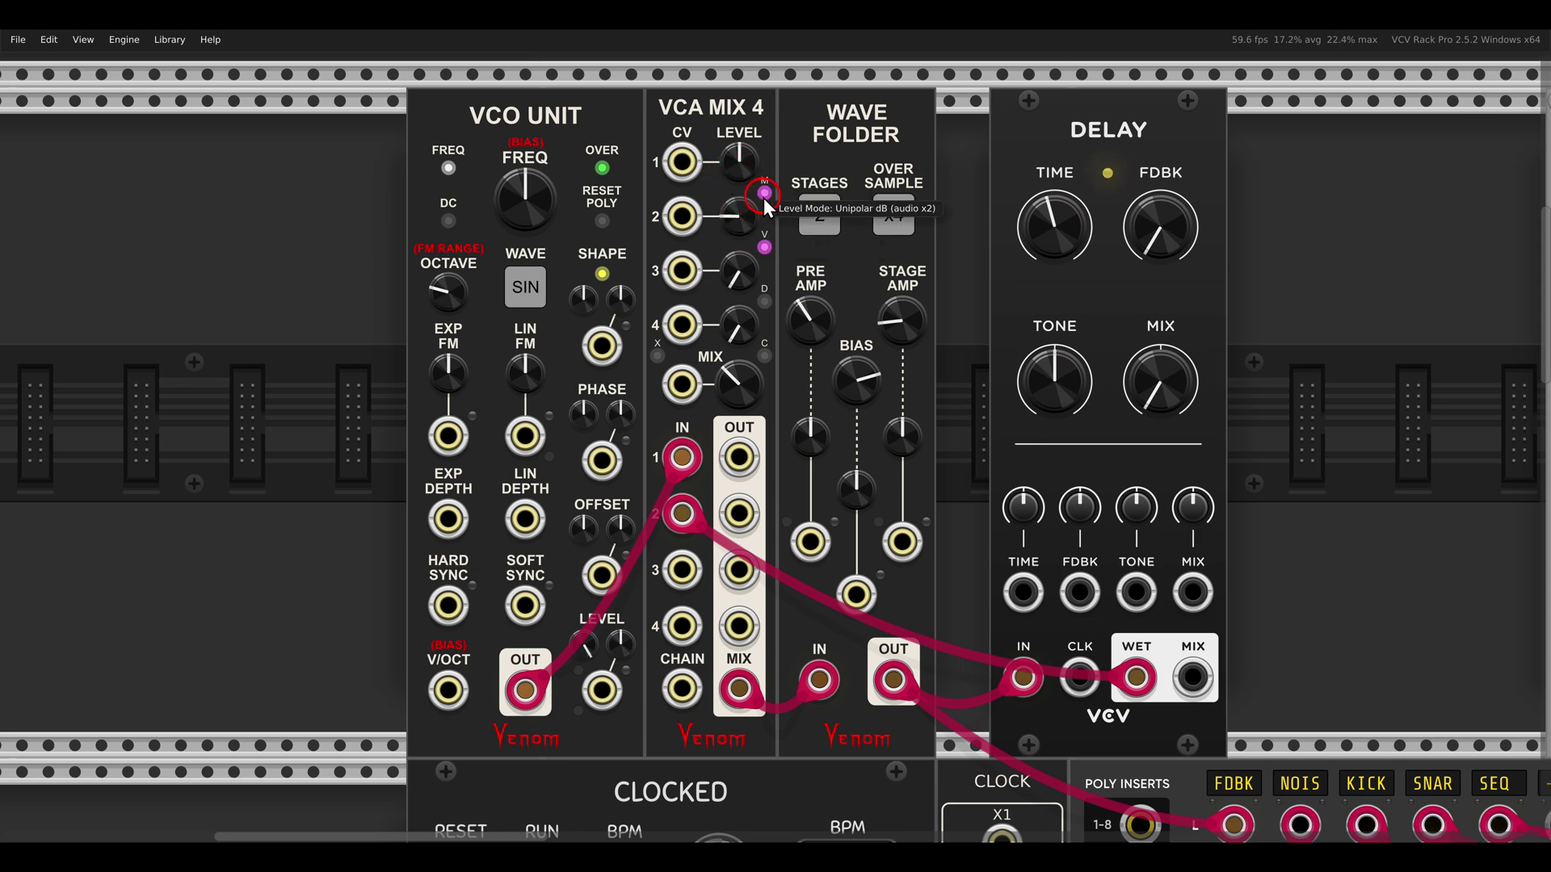
mouse_move(737, 219)
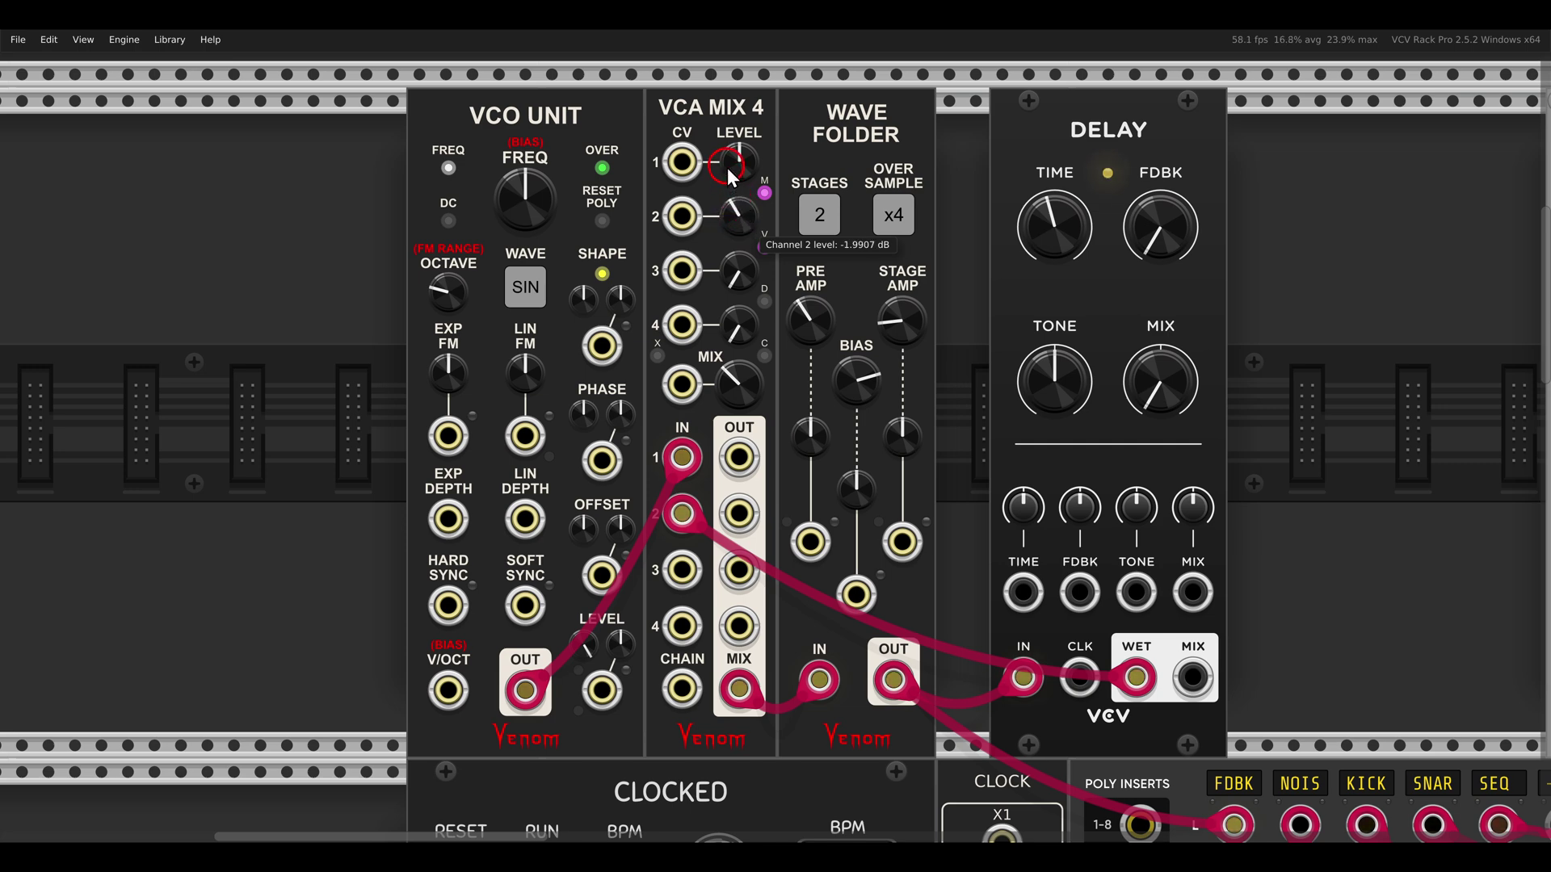
- Lower the Wave Folder's Bias and raise its Pre Amp and Stage Amp slightly, the latter to about 0.91
mouse_move(846, 357)
left_click_drag(847, 357, 864, 522)
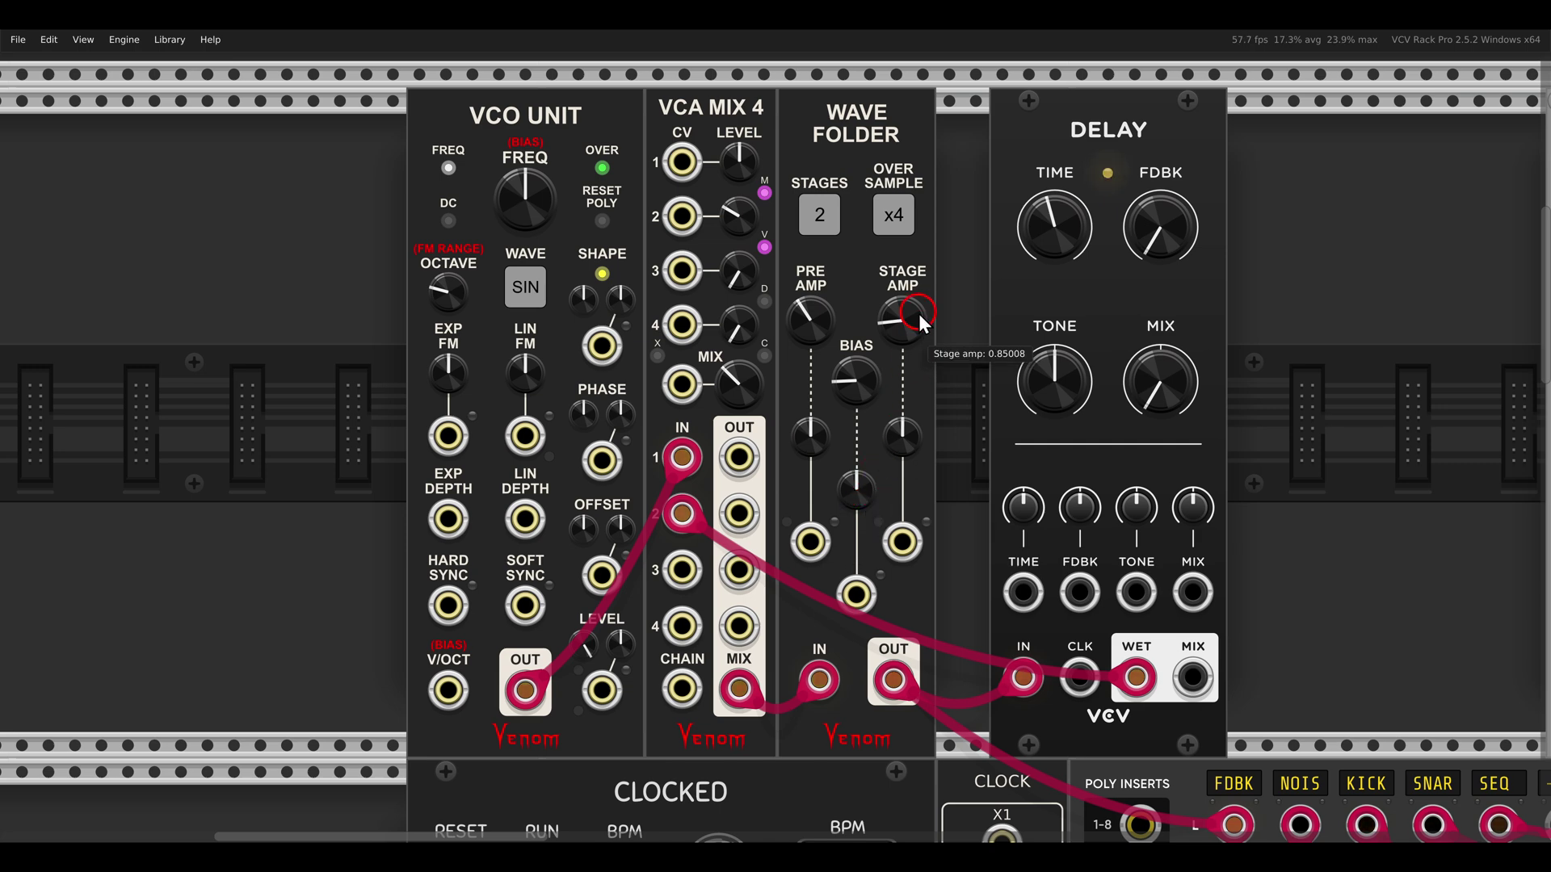
mouse_move(822, 323)
mouse_move(894, 323)
left_click_drag(914, 311, 914, 315)
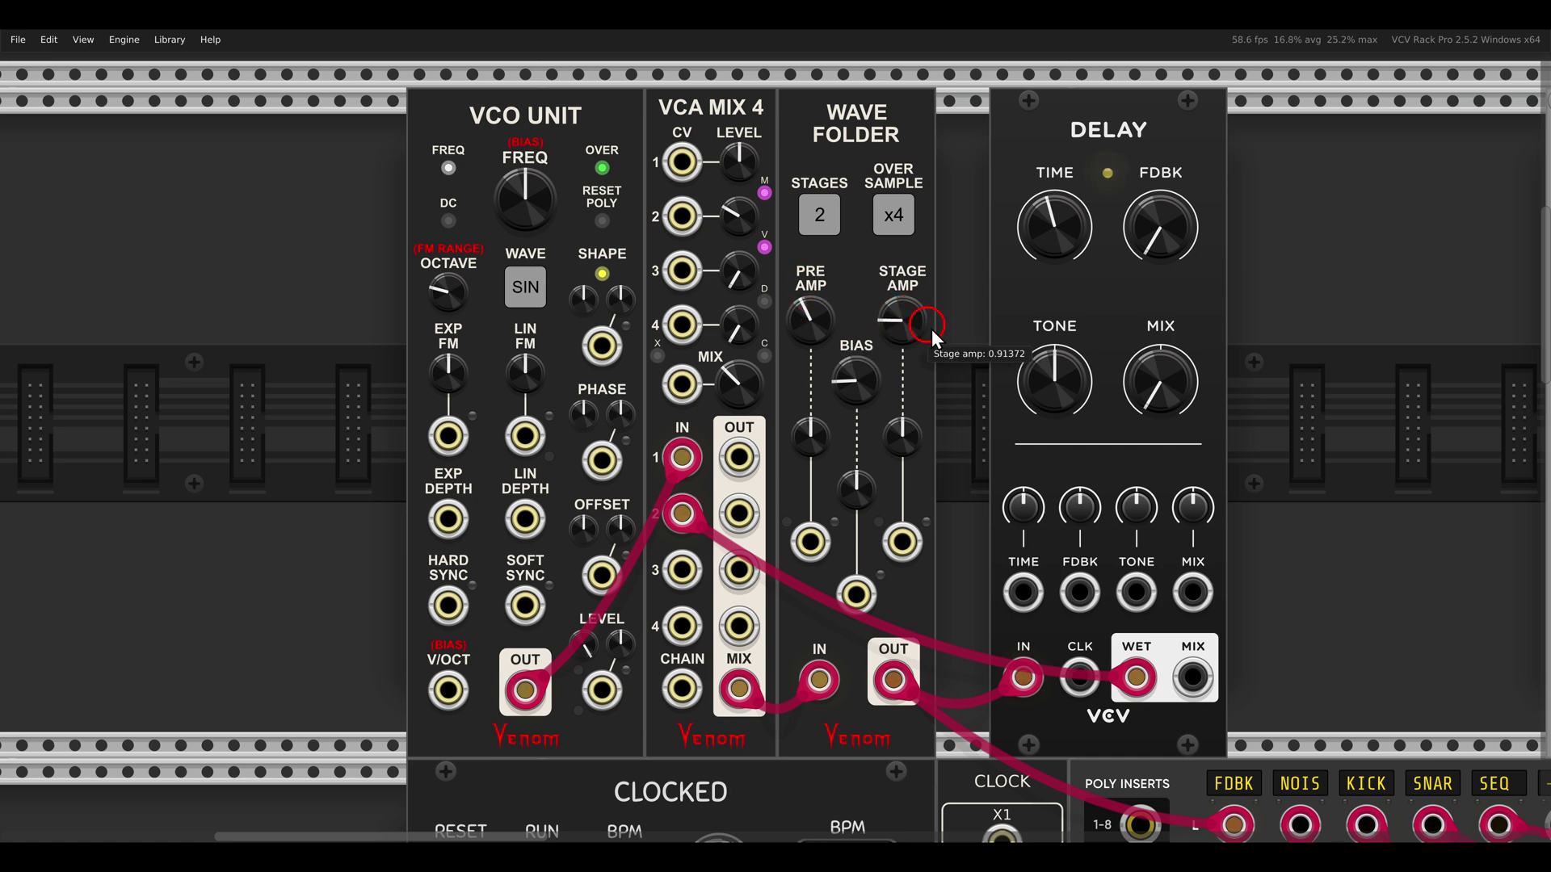
- Move the Wave Folder output cable to the VCAmp input and connect Plateau's left and right outputs to the mixer's FDBK channel
scroll(982, 371, "down", 2)
left_click_drag(1195, 388, 714, 380)
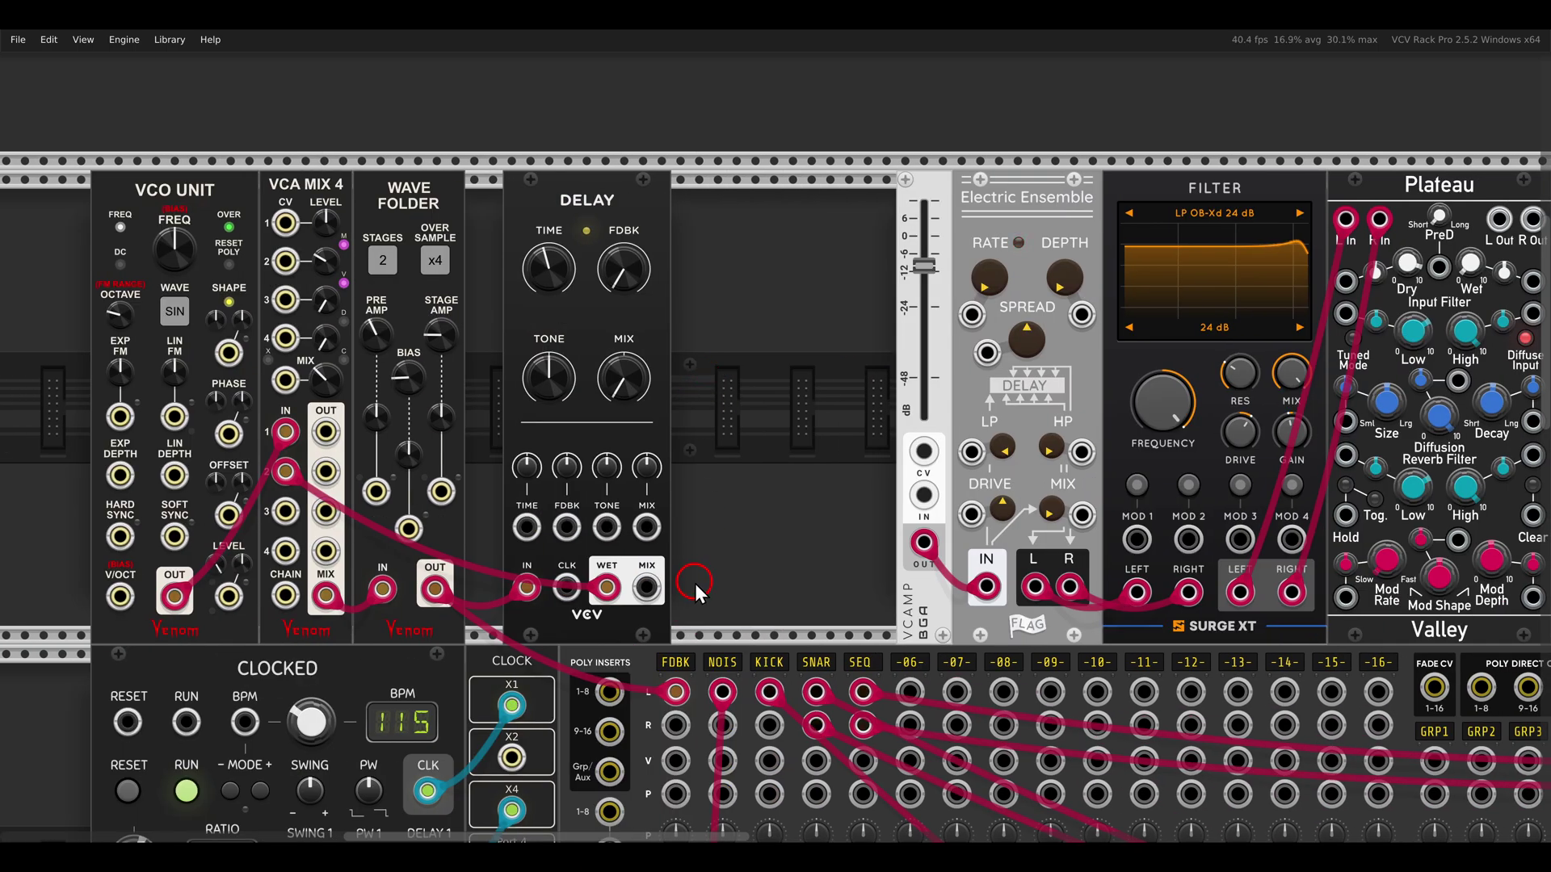
left_click_drag(675, 691, 923, 494)
scroll(1230, 349, "right", 2)
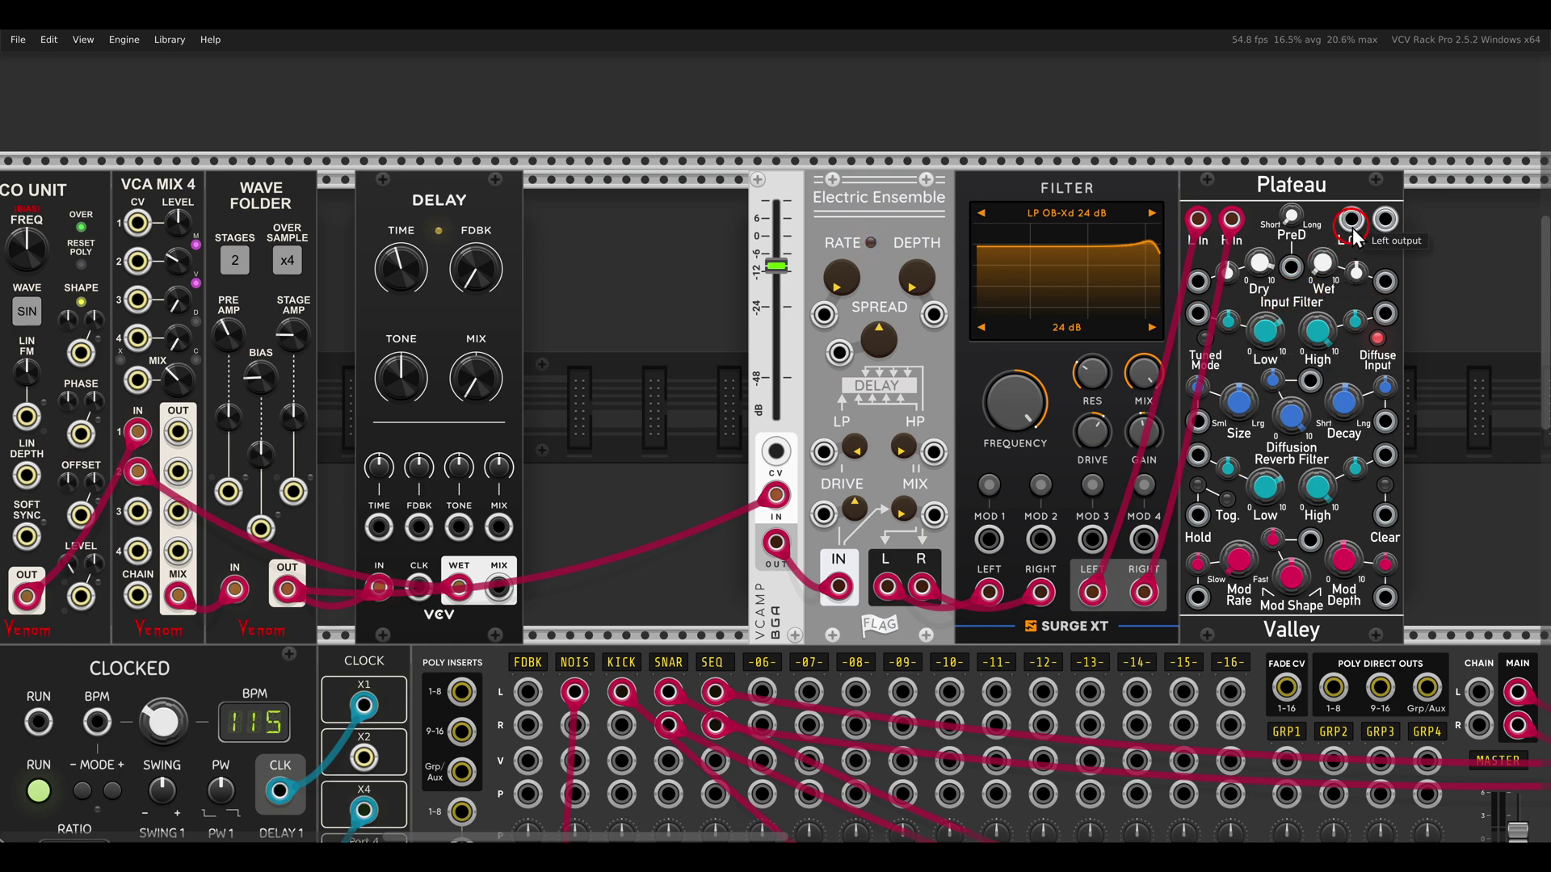
left_click_drag(1351, 219, 527, 694)
left_click_drag(529, 725, 894, 417)
- Adjust the Electric Ensemble's Mix and lower the Surge XT Filter's Frequency in the feedback voice
scroll(877, 412, "up", 3)
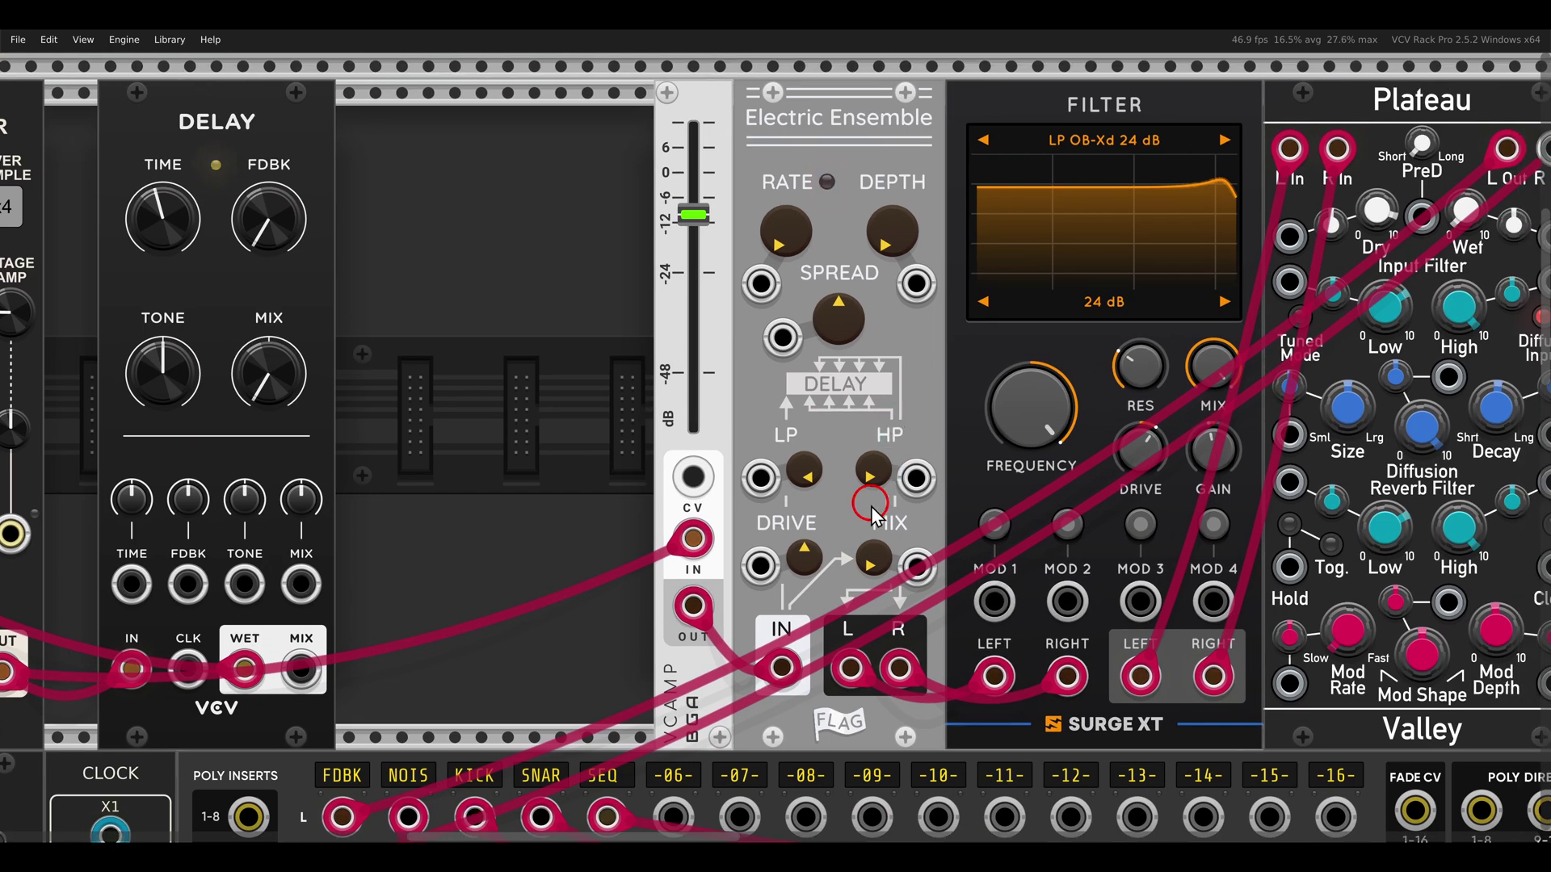
left_click_drag(875, 558, 804, 436)
left_click_drag(1007, 391, 1034, 457)
left_click_drag(1106, 420, 850, 433)
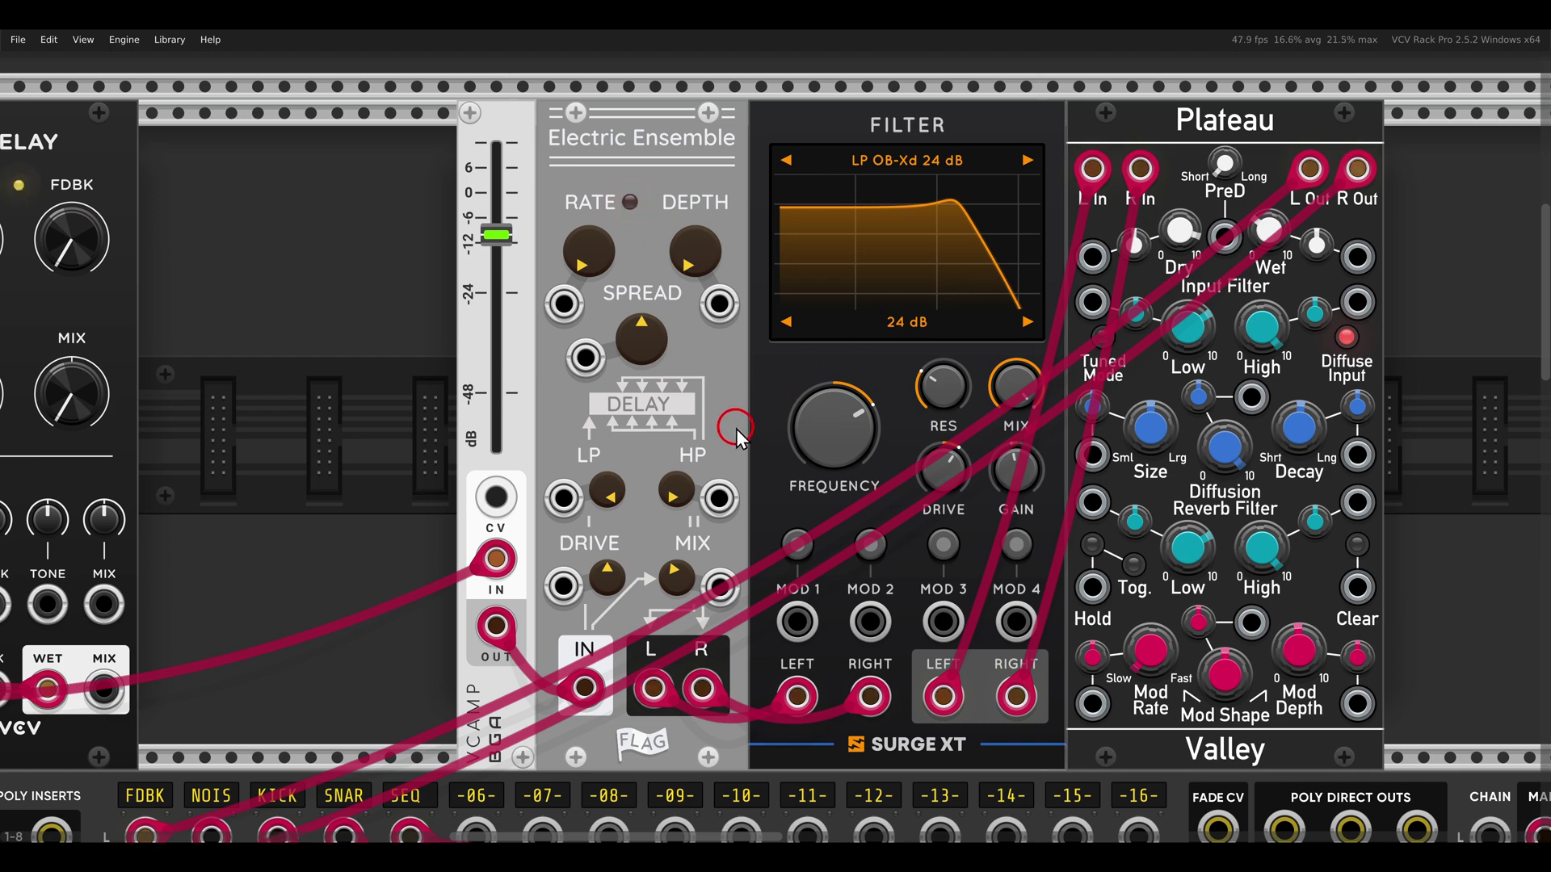
- Patch the output of the Wave Folder beside the ADSR EG back into its own input
scroll(735, 428, "down", 1)
left_click_drag(470, 413, 812, 409)
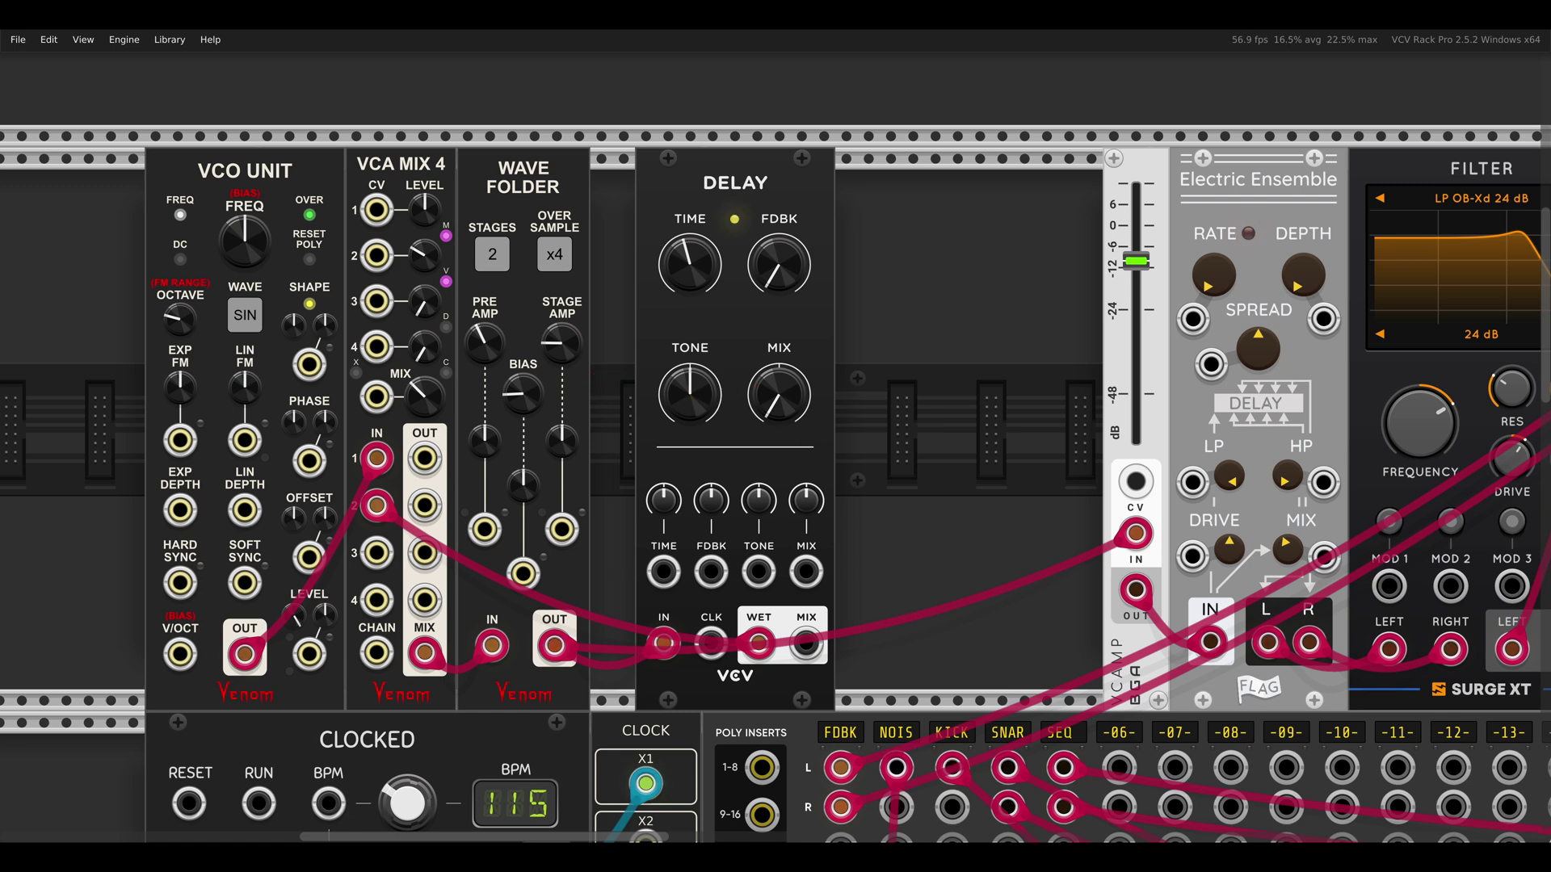
left_click(964, 384)
scroll(964, 384, "down", 15)
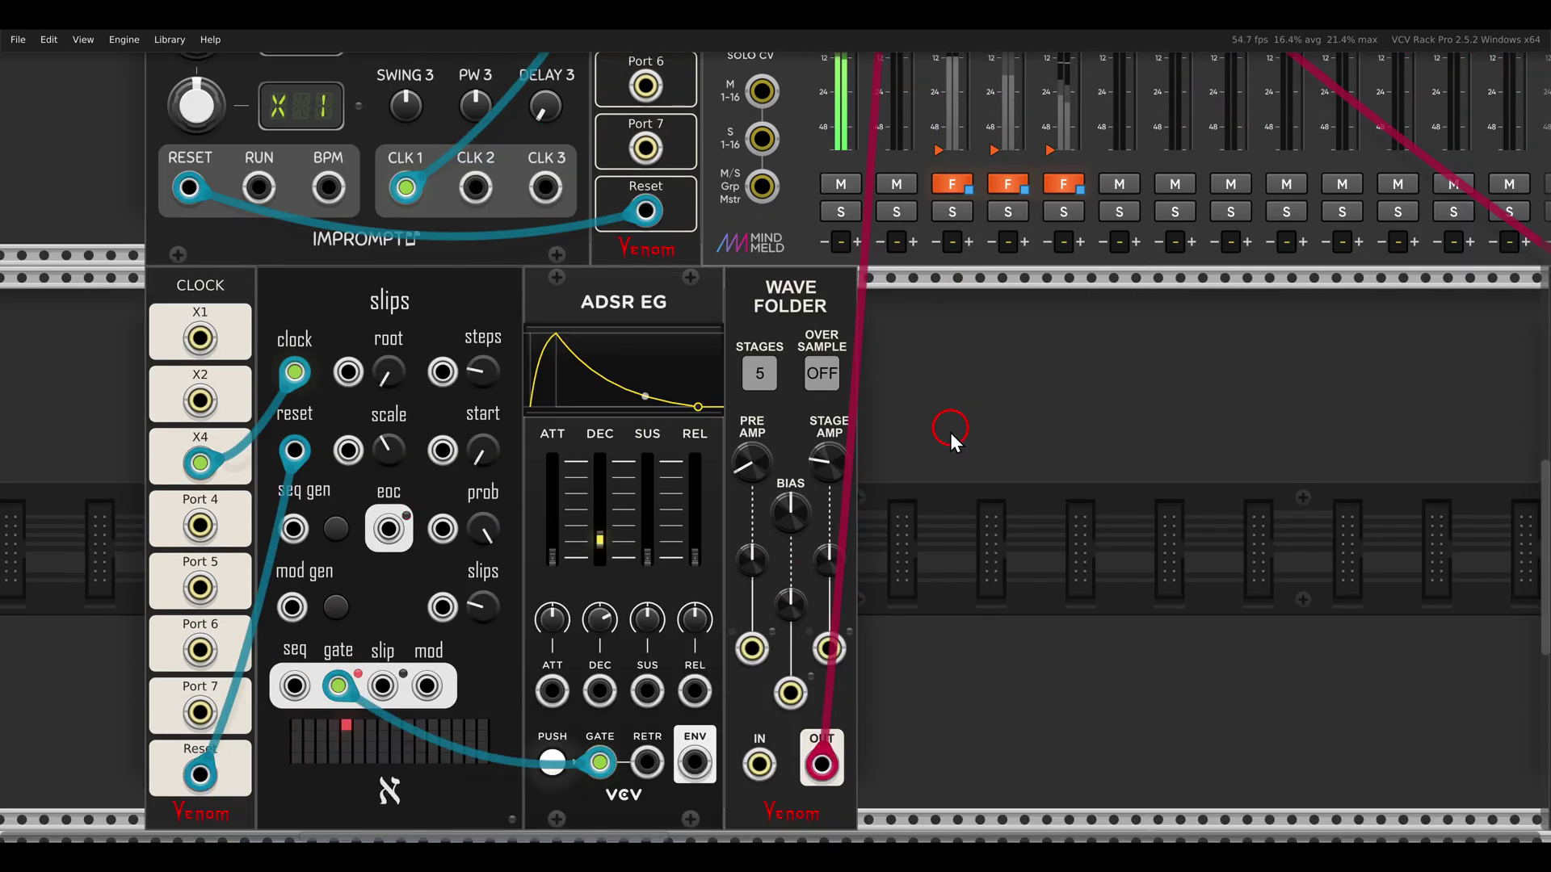
left_click_drag(949, 433, 1059, 389)
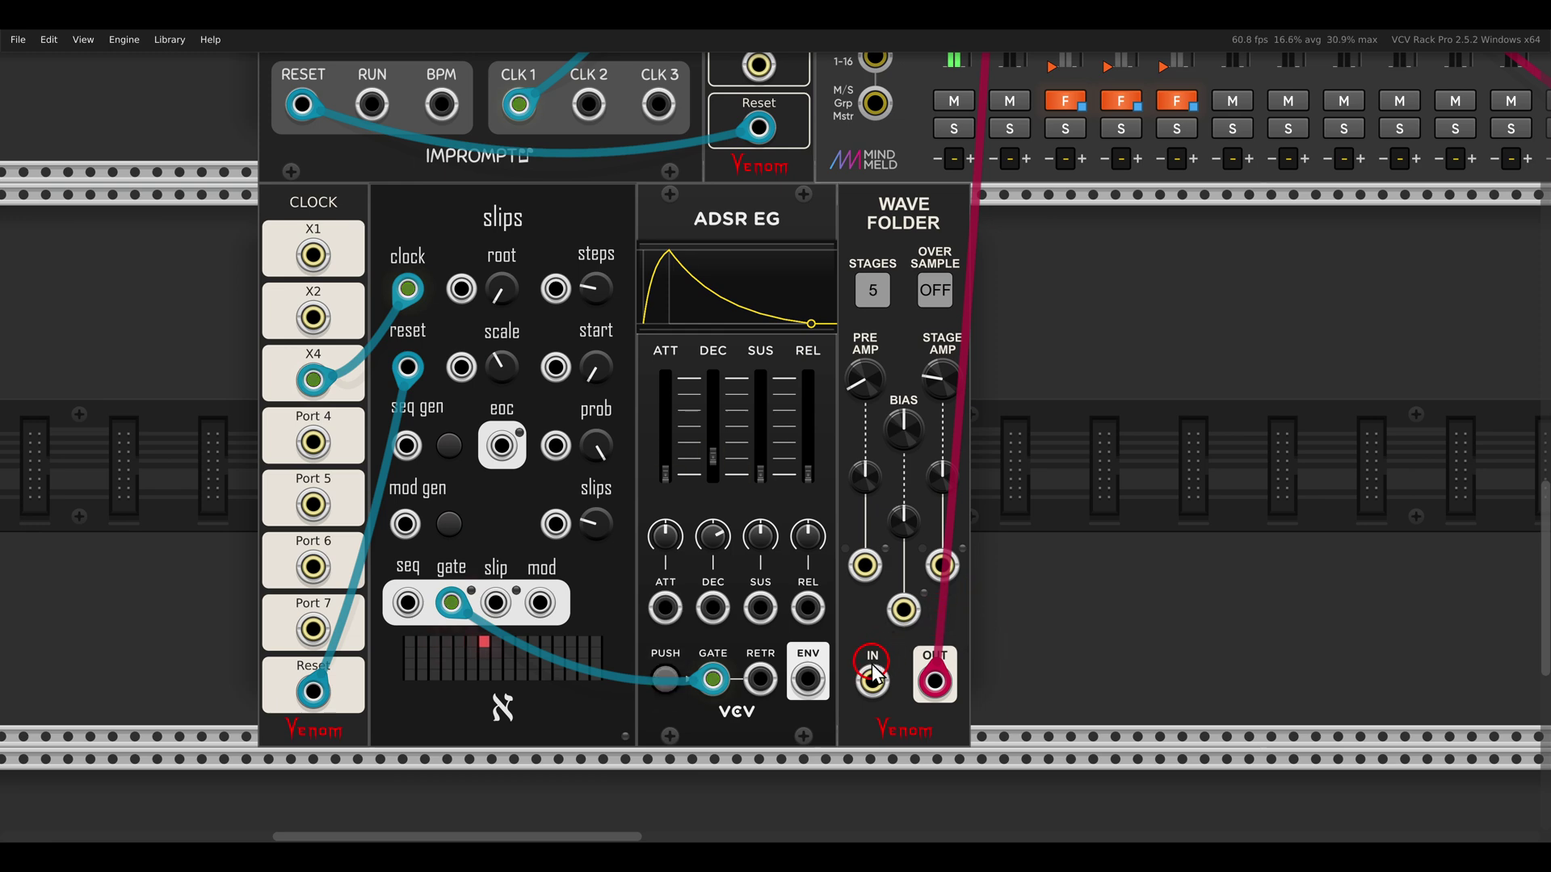
left_click_drag(872, 678, 935, 683)
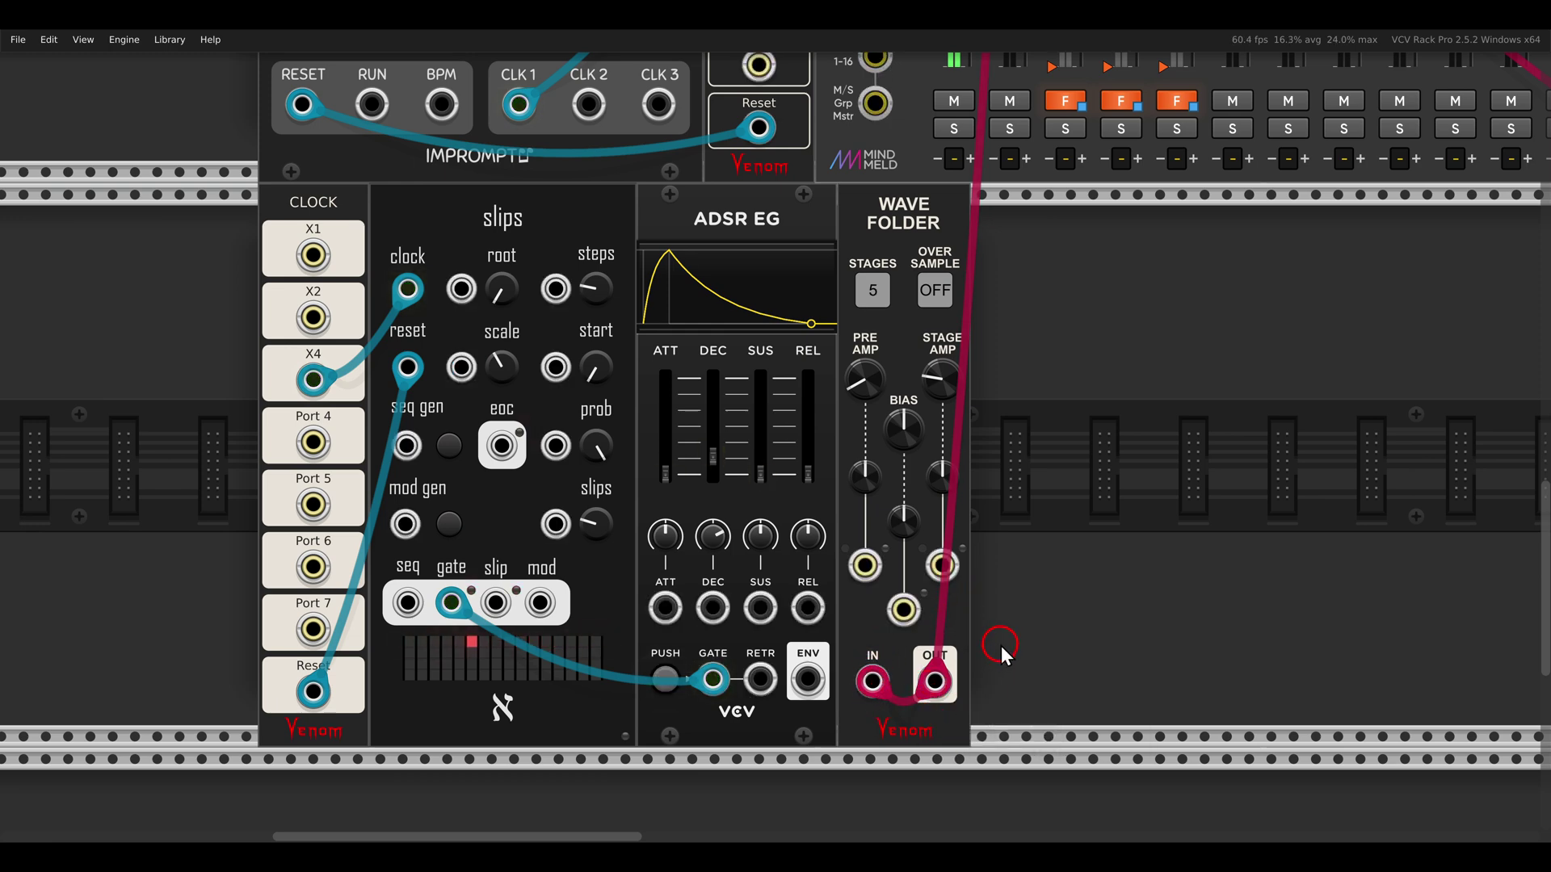
- Raise the self-patched Wave Folder's Pre Amp, nudge up its Stage Amp and set its Bias moderately below zero
scroll(1001, 646, "up", 3)
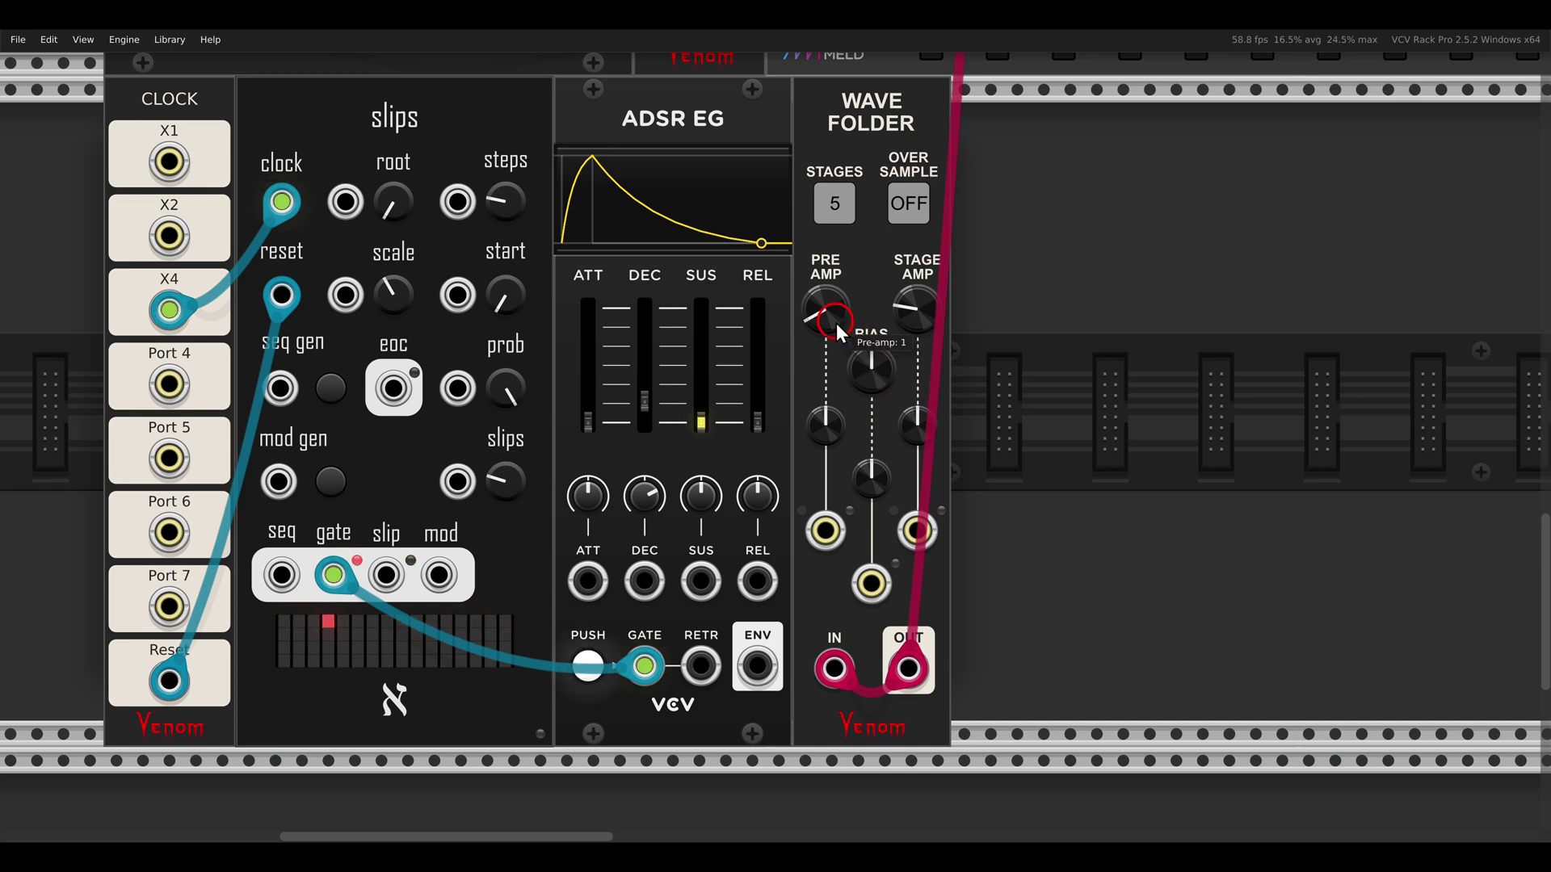
left_click_drag(836, 323, 832, 284)
left_click_drag(876, 354, 871, 395)
left_click_drag(926, 310, 918, 299)
left_click_drag(880, 369, 879, 443)
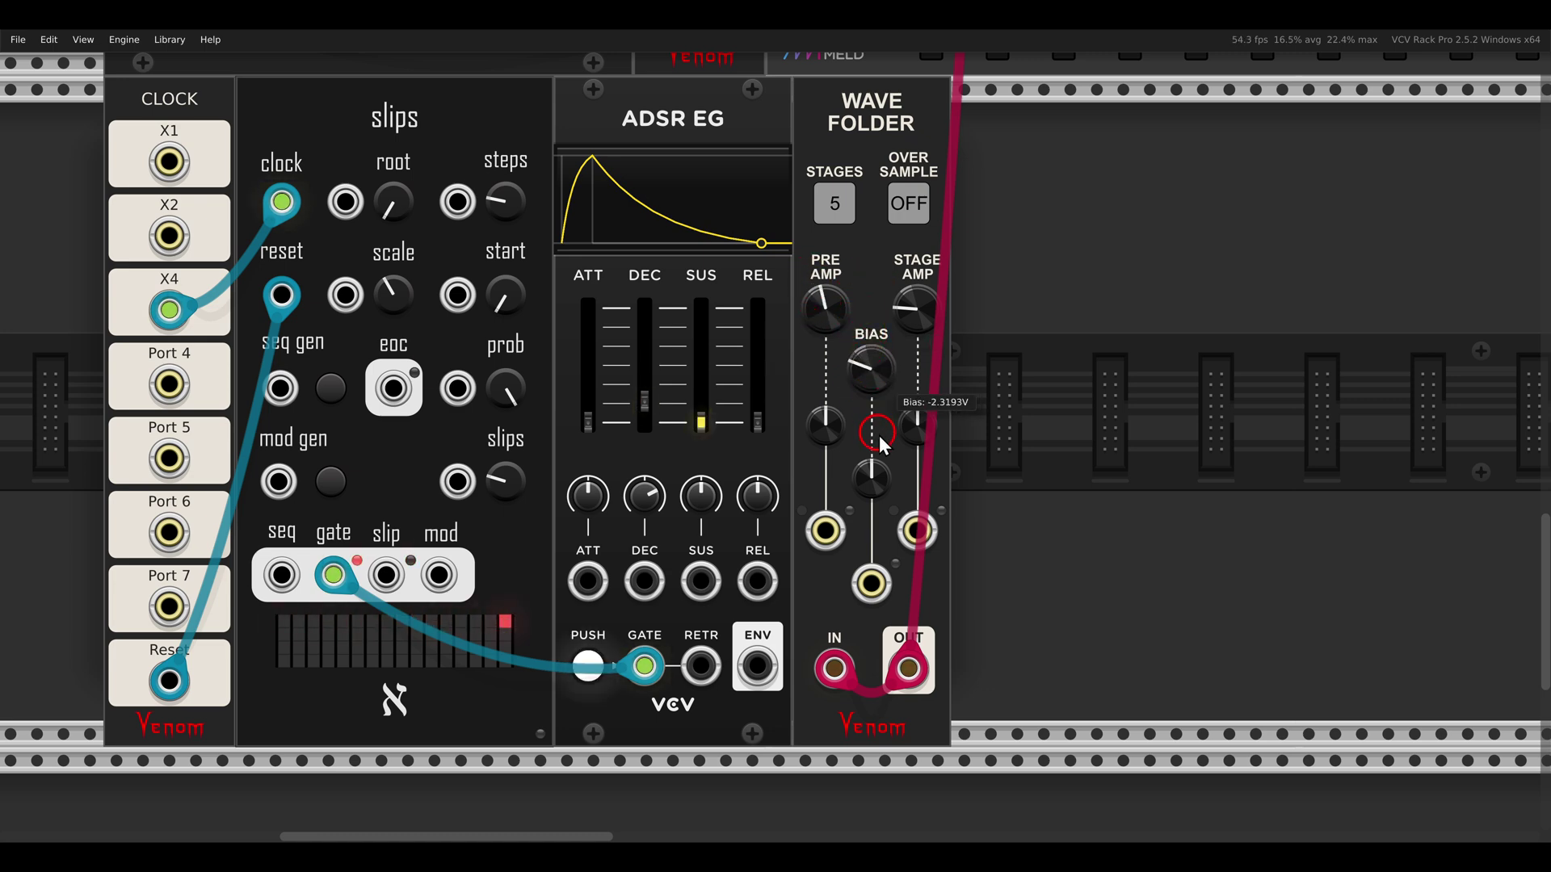
left_click_drag(788, 616, 947, 720)
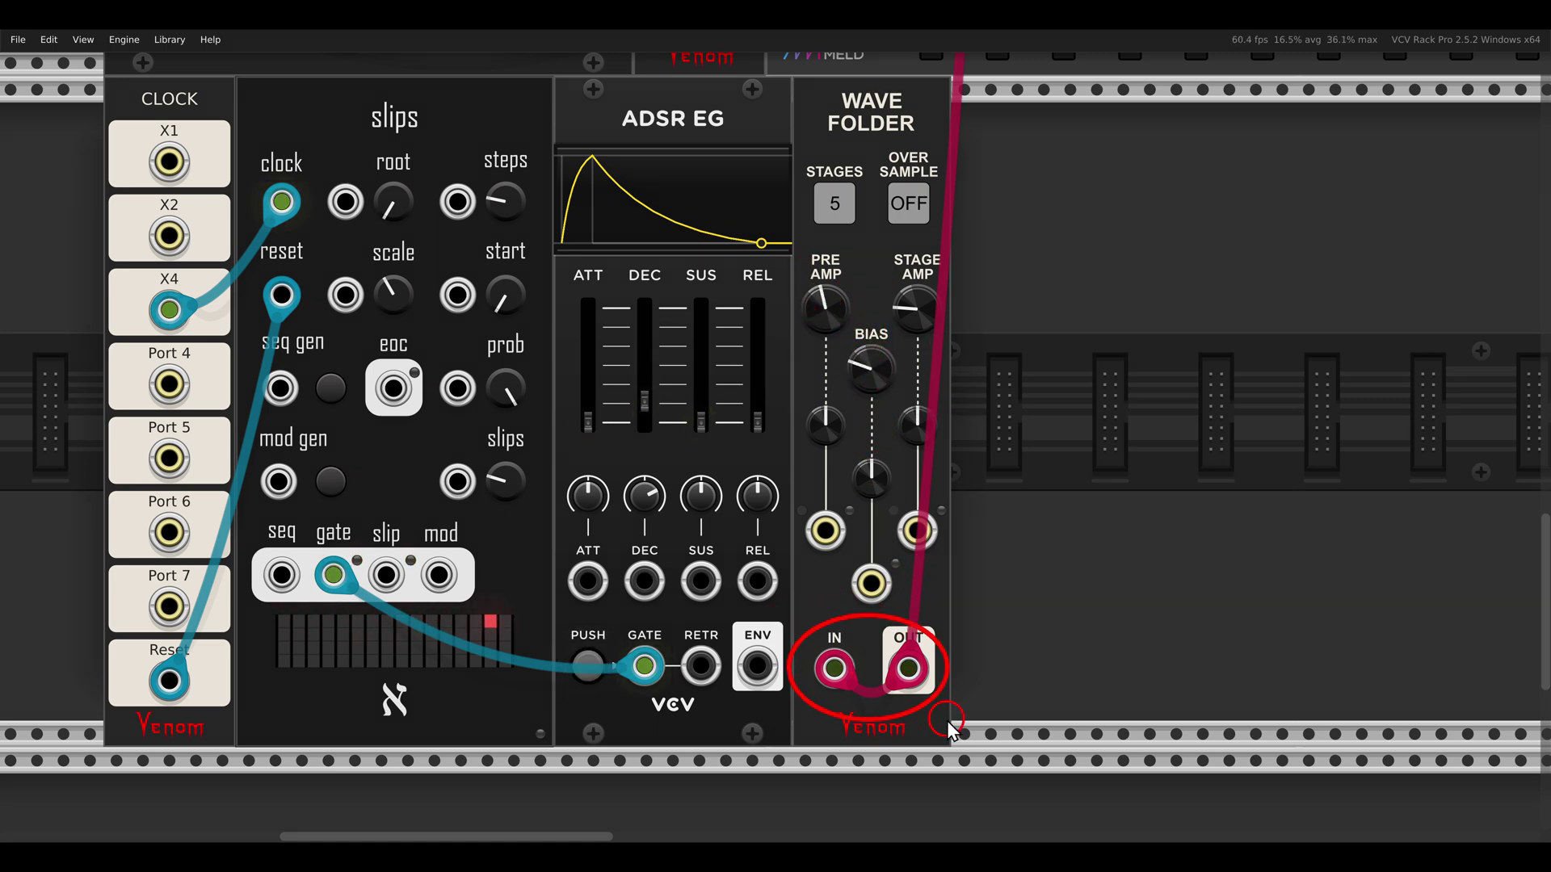
mouse_move(878, 377)
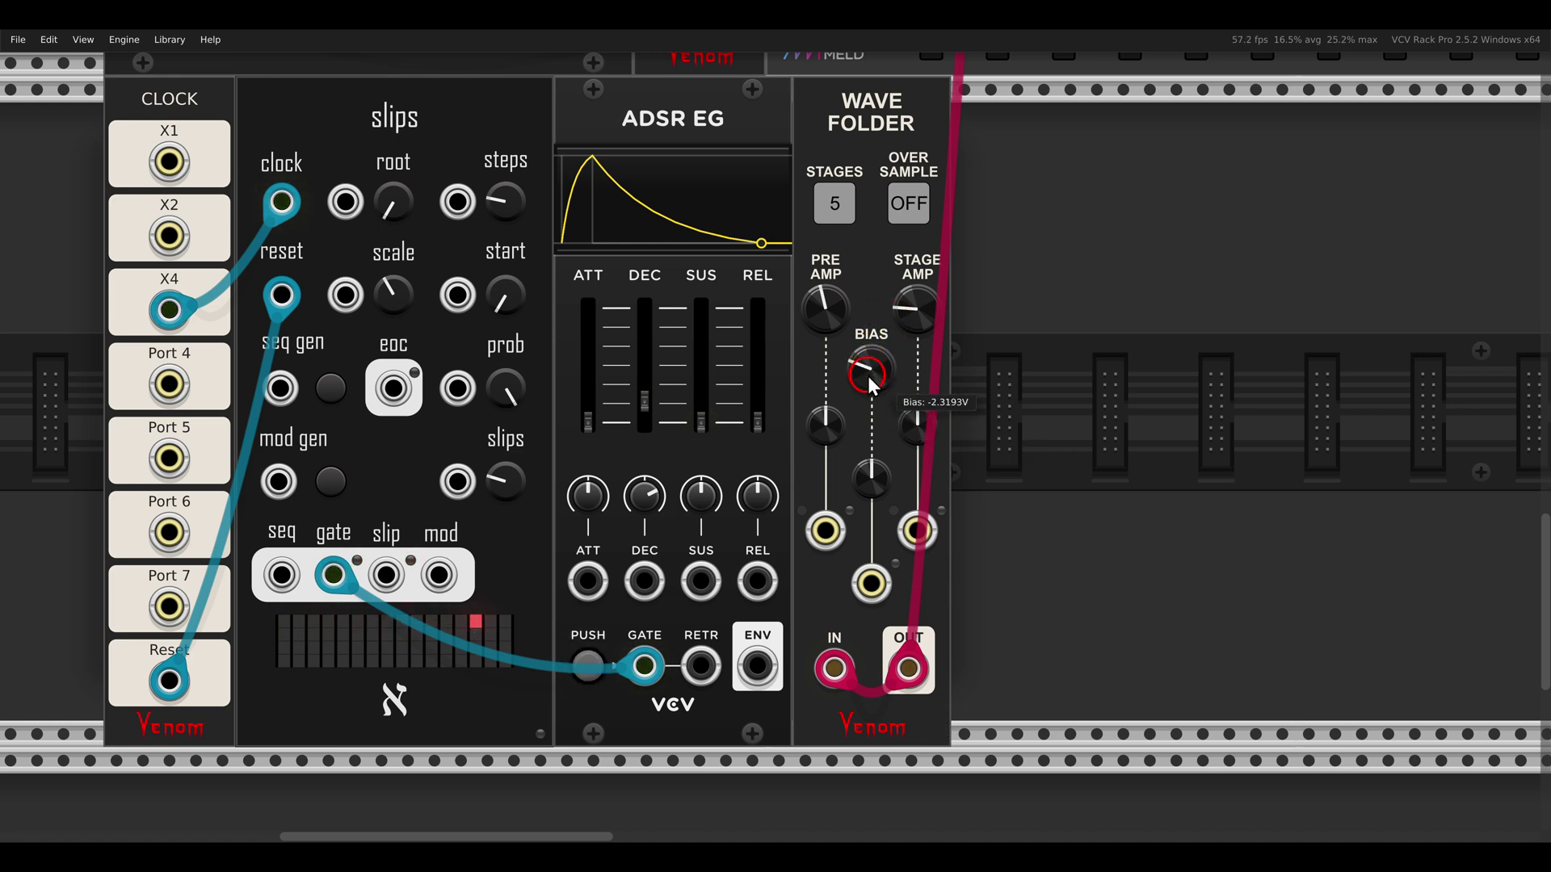
left_click_drag(868, 376, 868, 340)
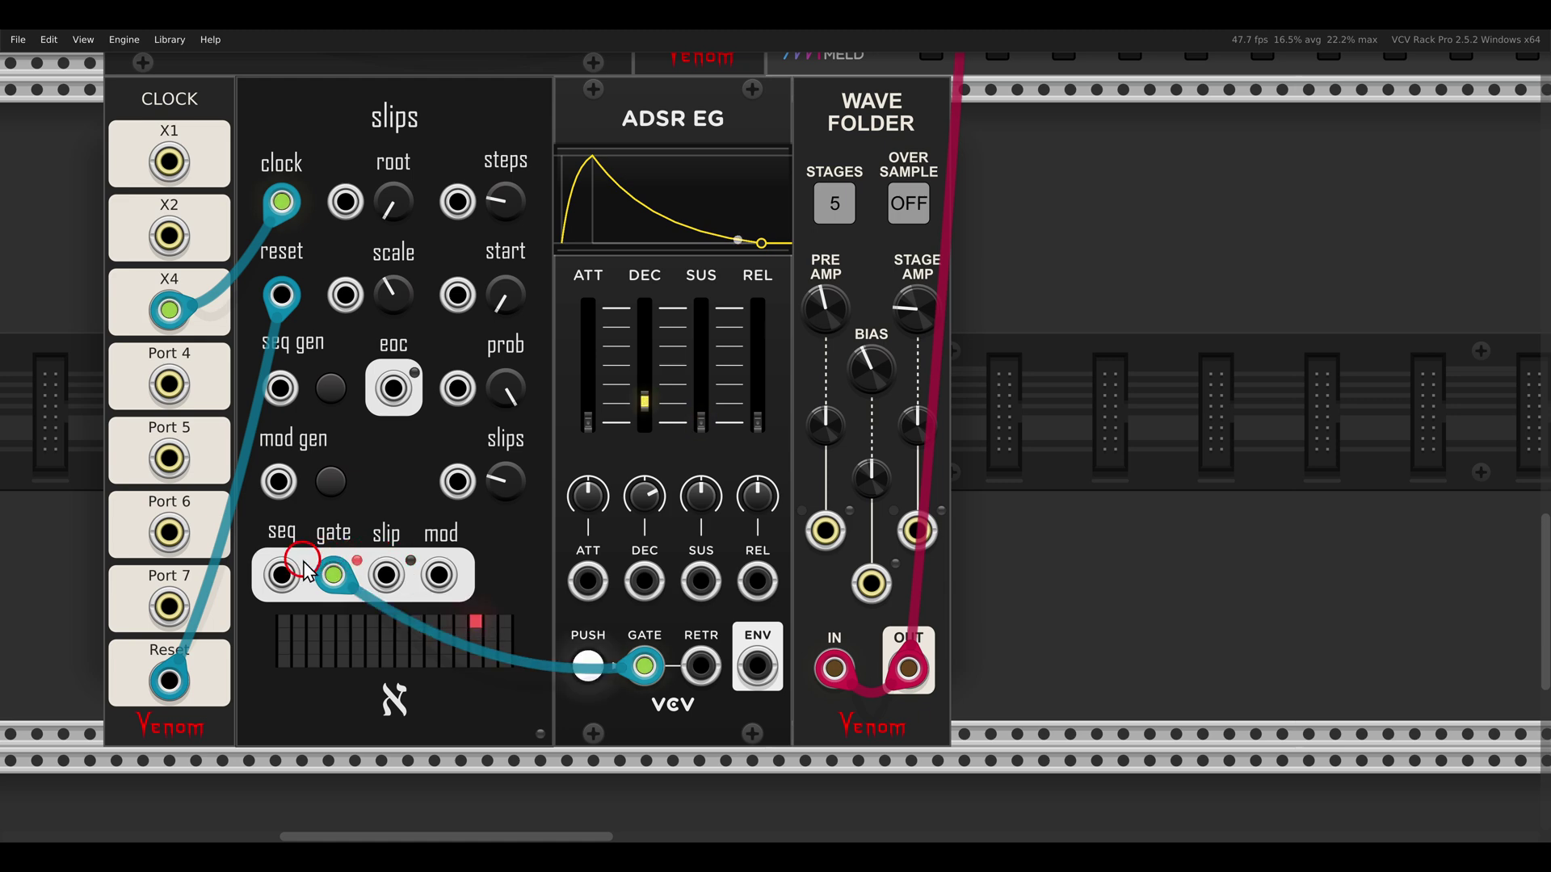
- Modulate the Wave Folder's Bias from slips' mod output at about 20%, and its lowered Pre Amp from the ADSR envelope with a raised CV amount
left_click_drag(438, 575, 871, 584)
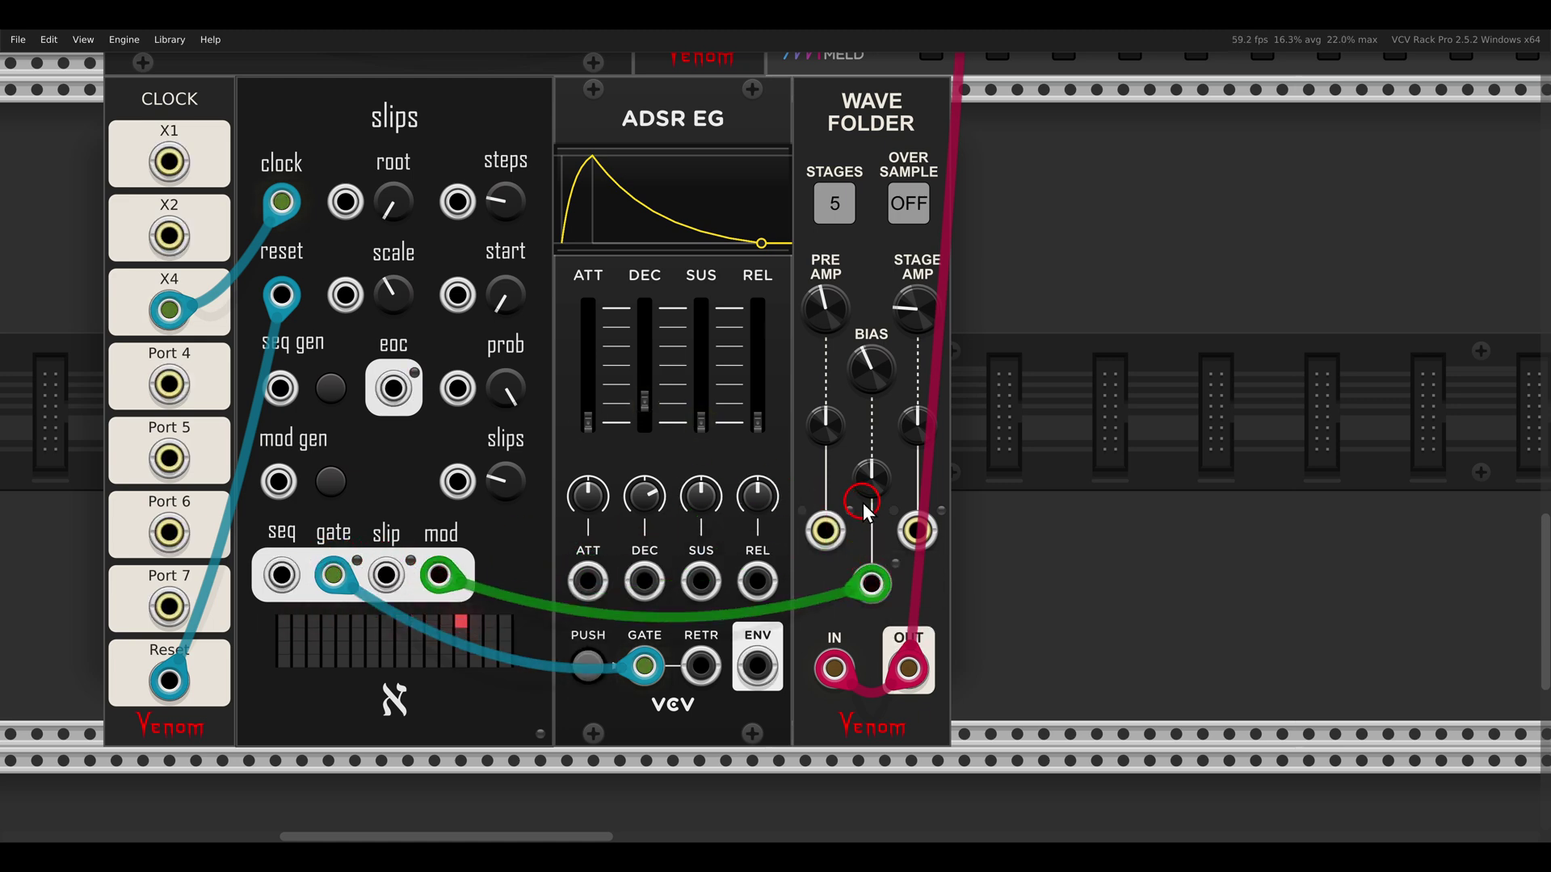
left_click_drag(863, 503, 840, 464)
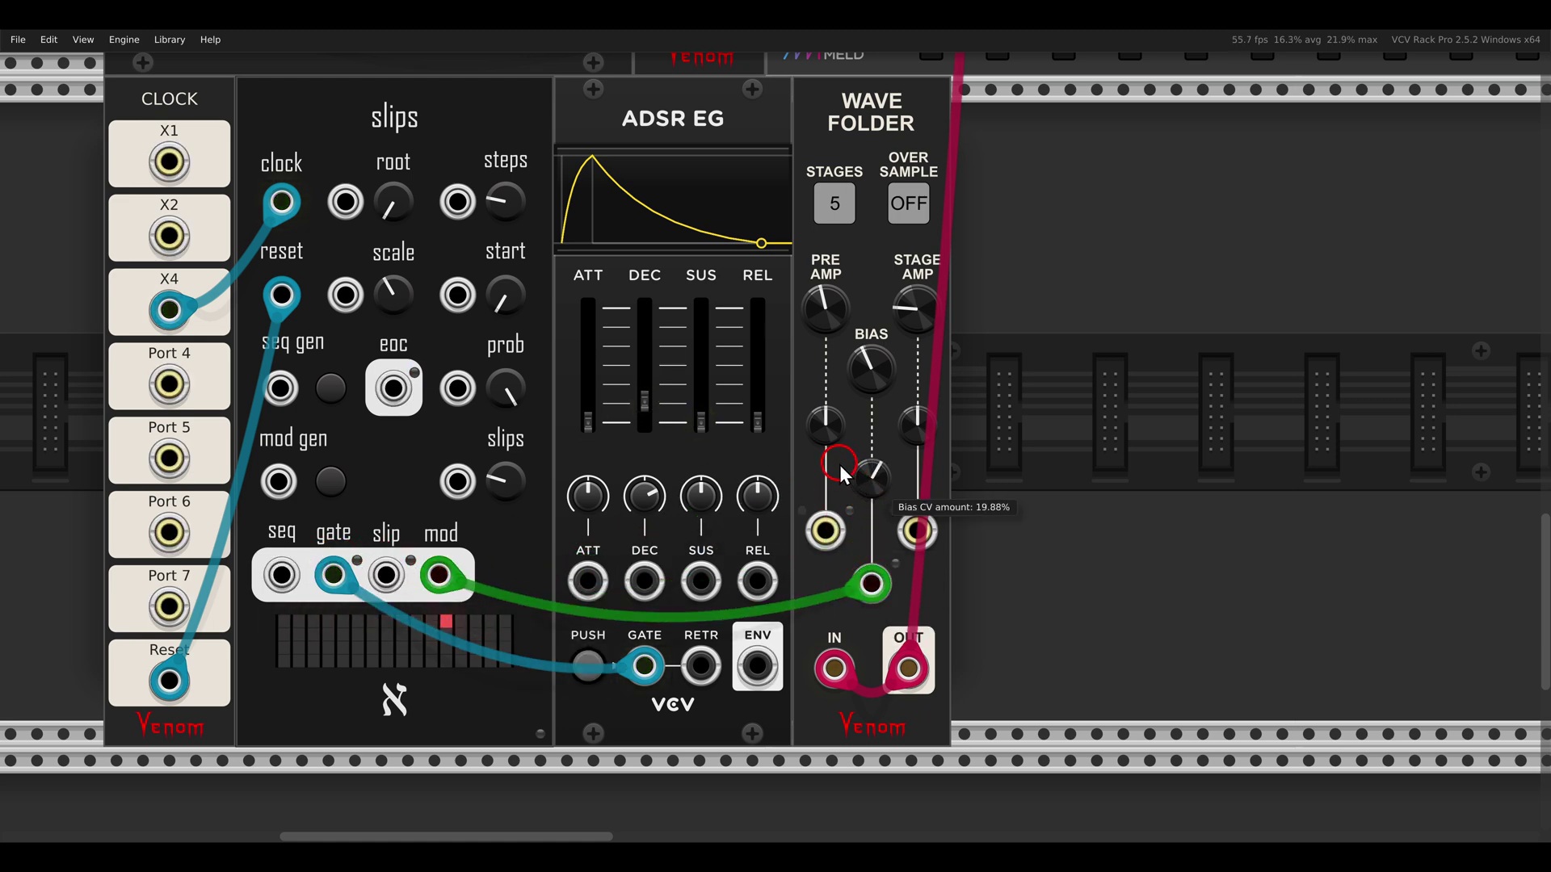
left_click_drag(832, 323, 827, 380)
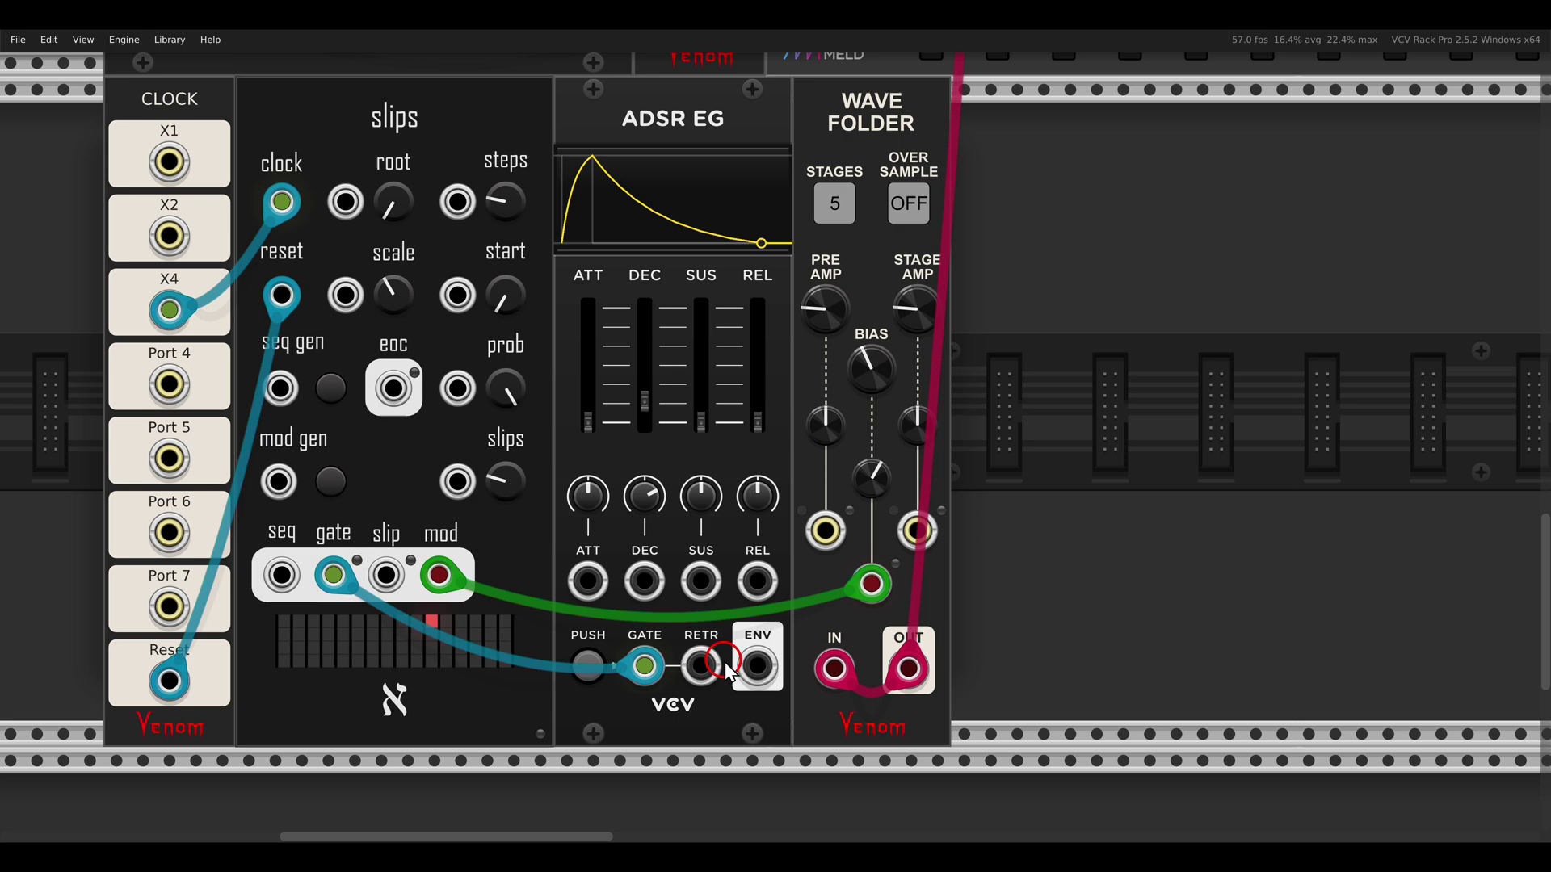
left_click_drag(757, 666, 825, 531)
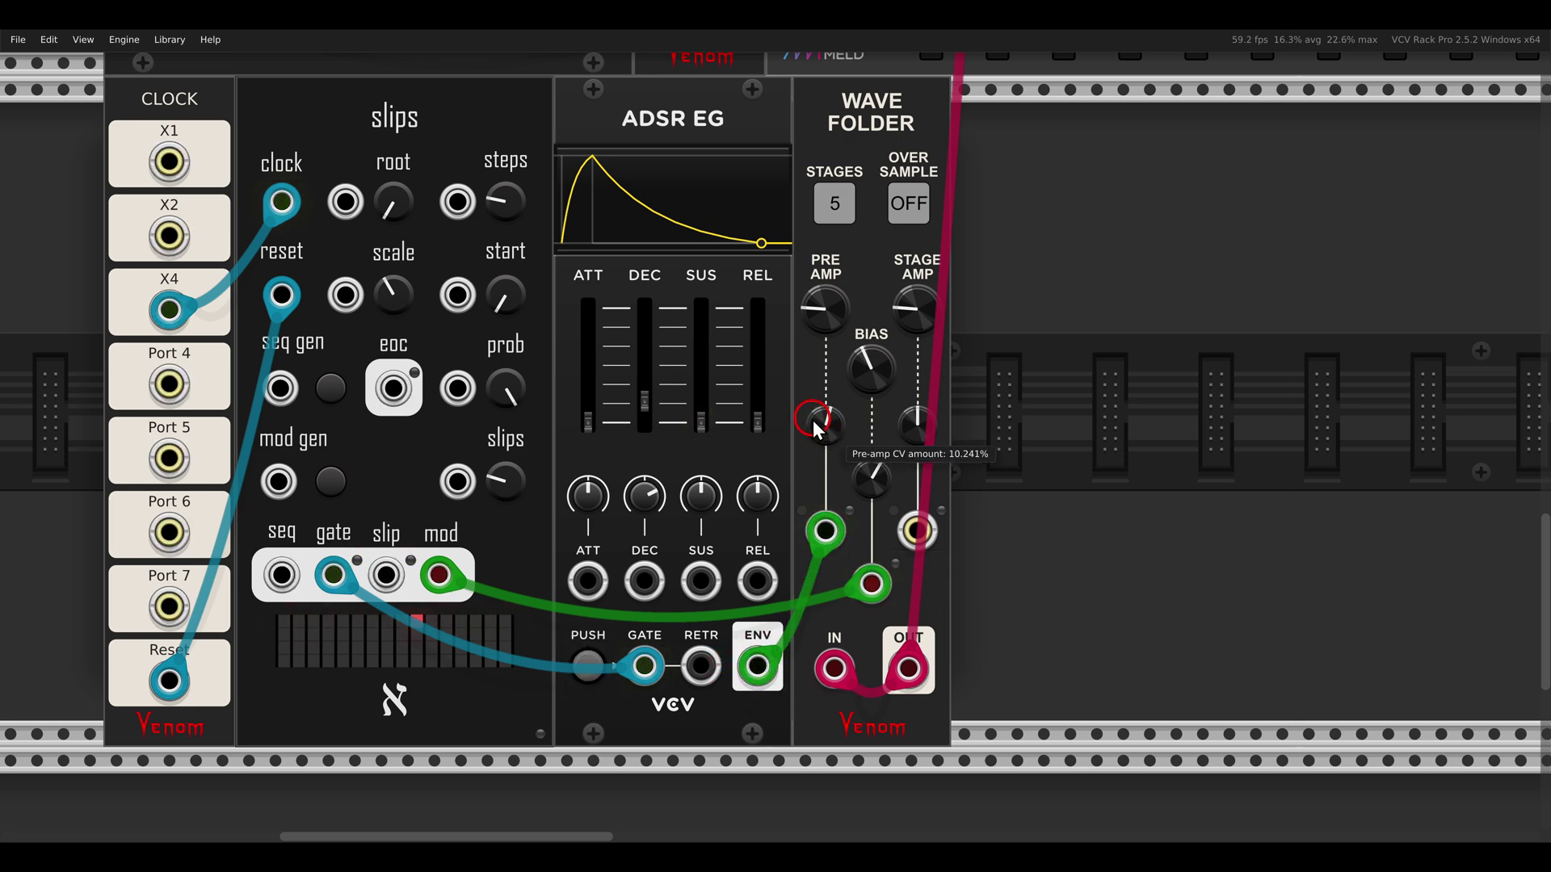
mouse_move(812, 420)
left_mouse_down()
mouse_move(803, 396)
mouse_move(800, 424)
left_mouse_up()
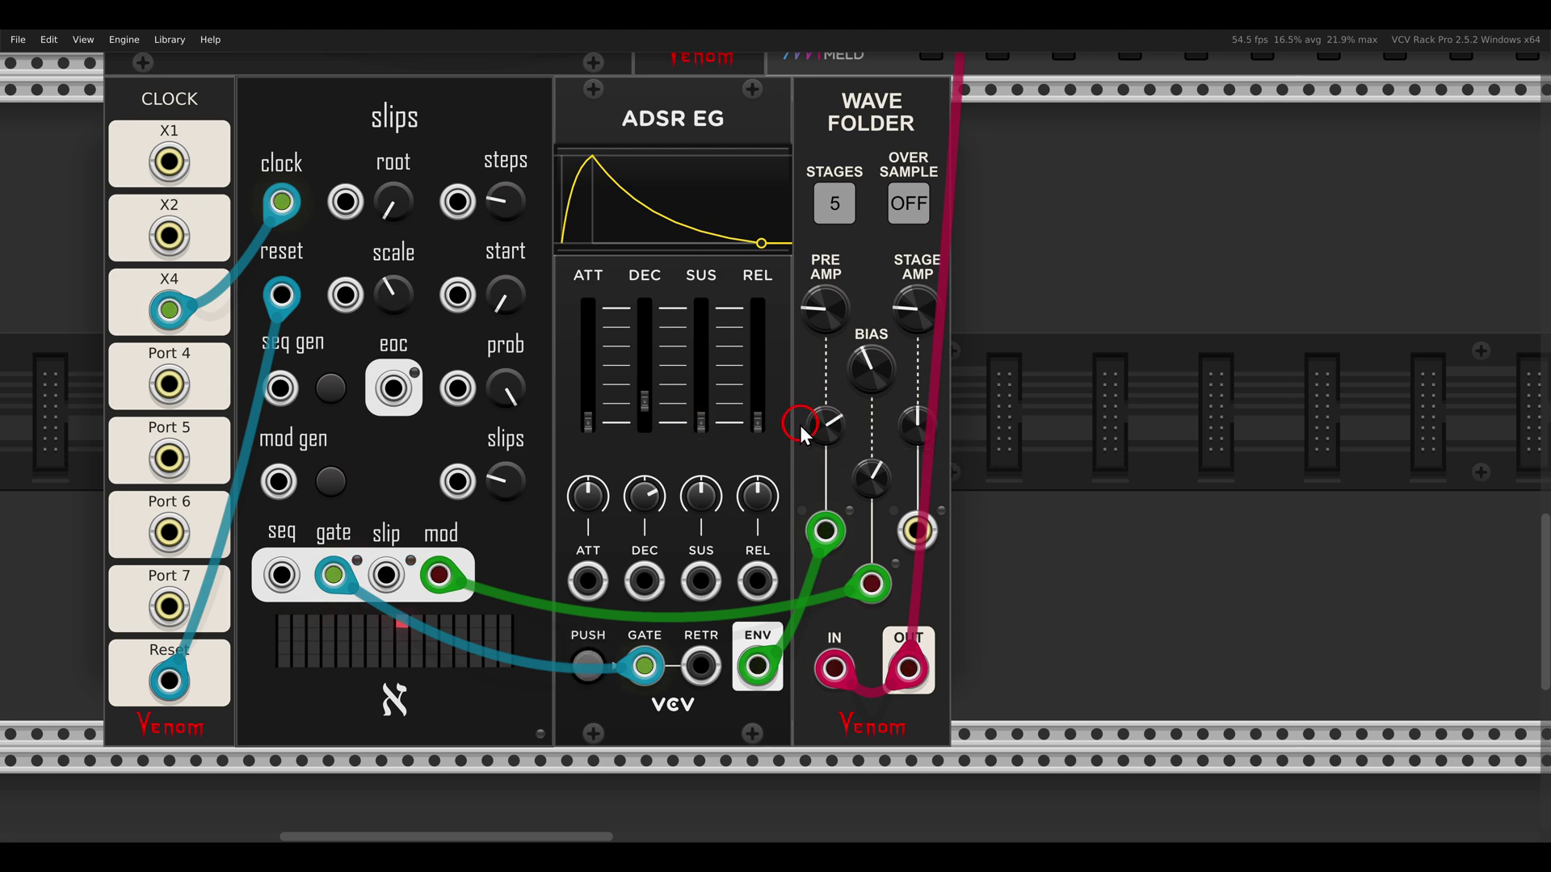
- Modulate the Wave Folder's Stage Amp from slips' seq output with a small positive CV amount and raise the Bias CV amount
left_click_drag(282, 575, 917, 530)
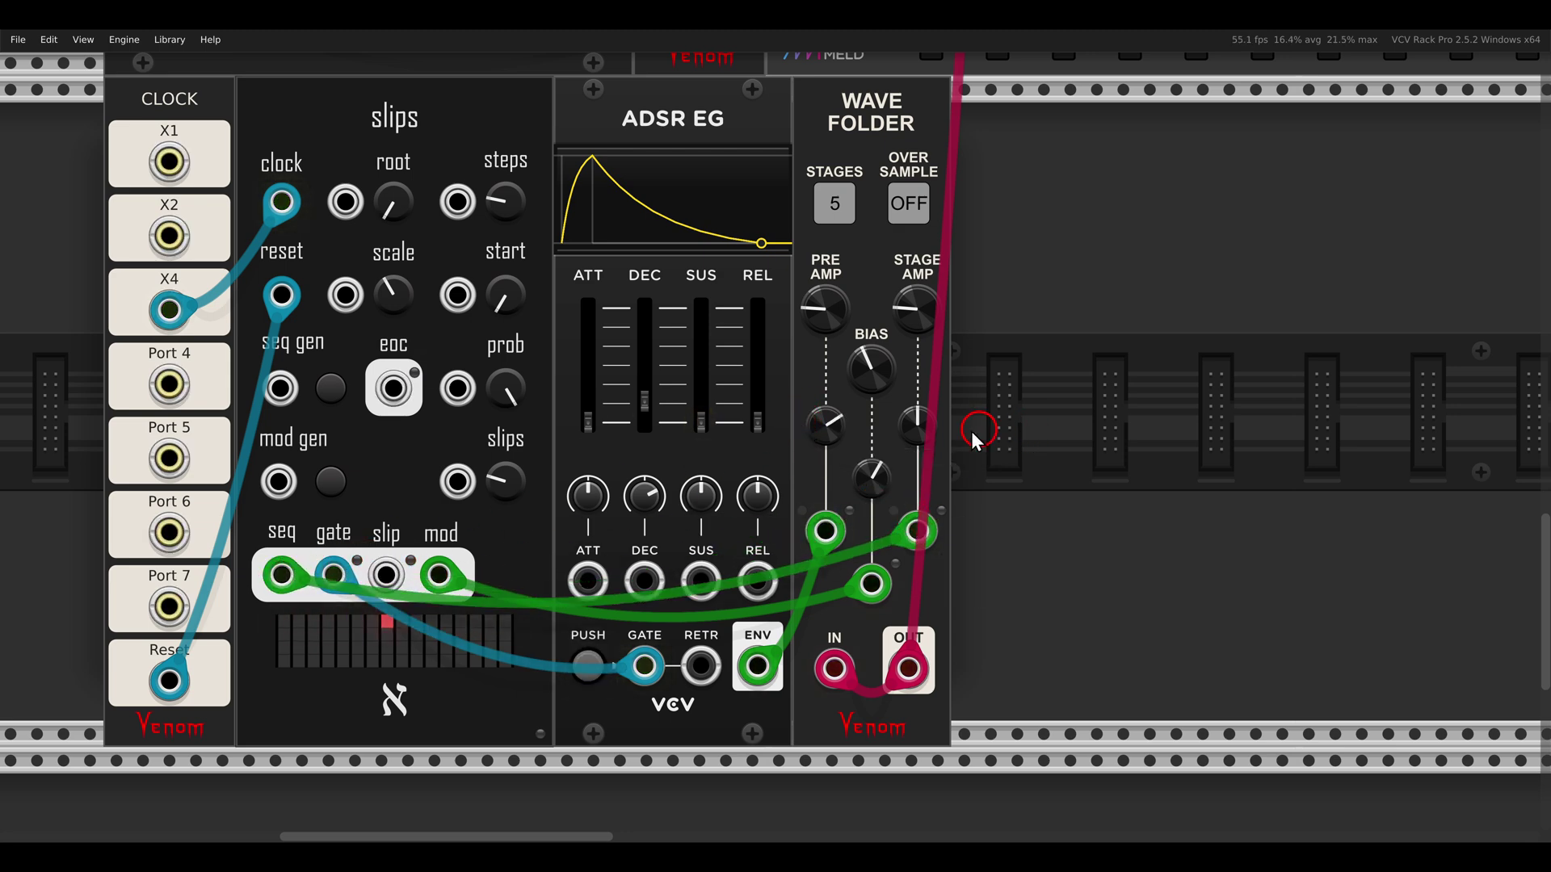
left_click_drag(918, 435, 904, 414)
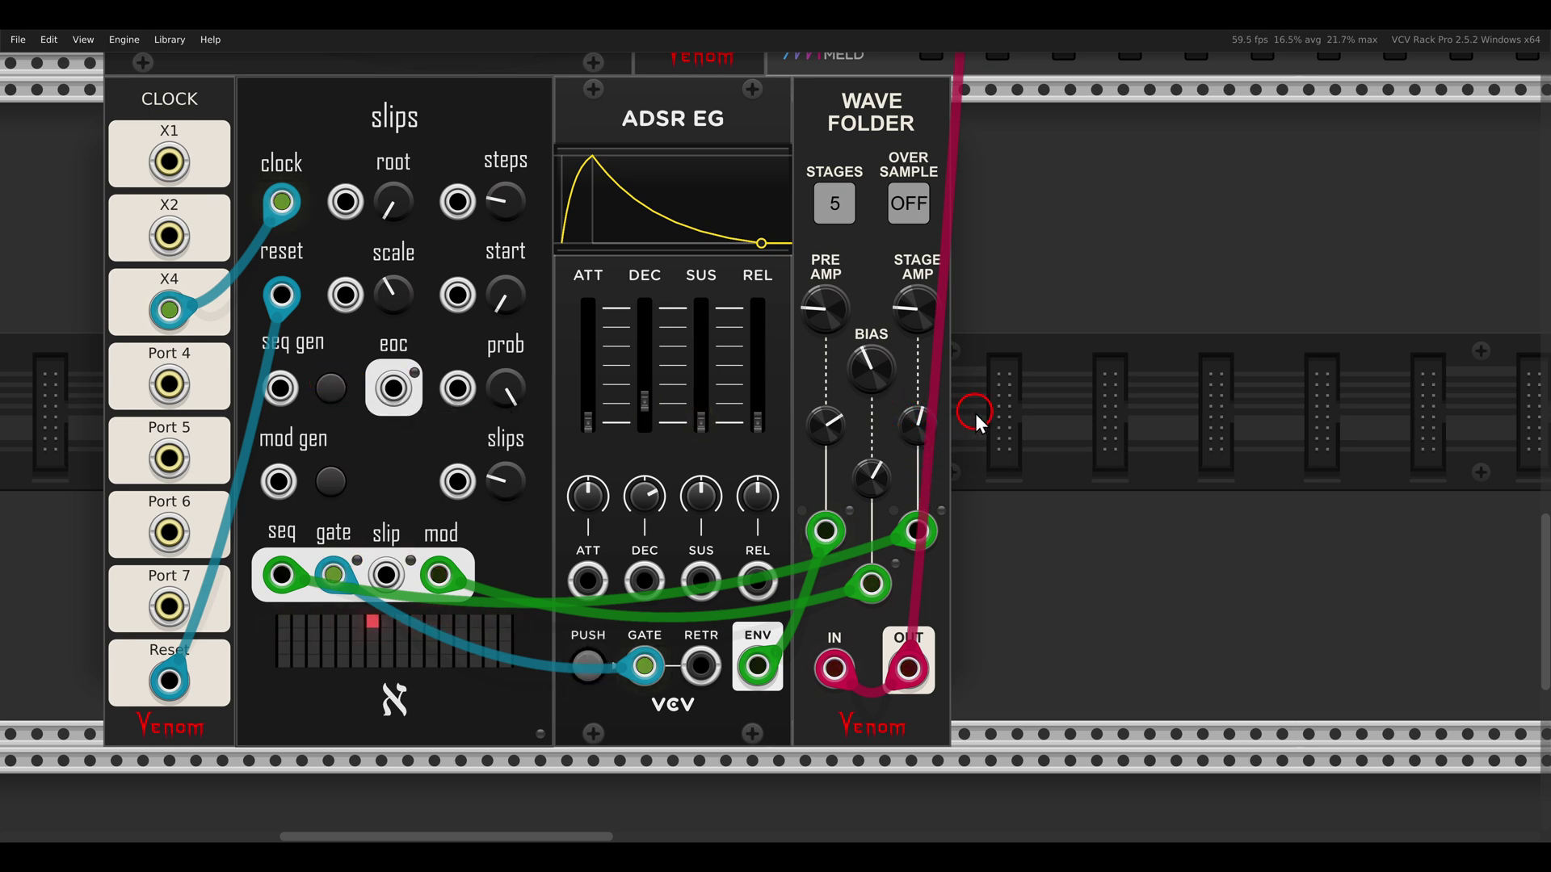
left_click_drag(870, 480, 858, 462)
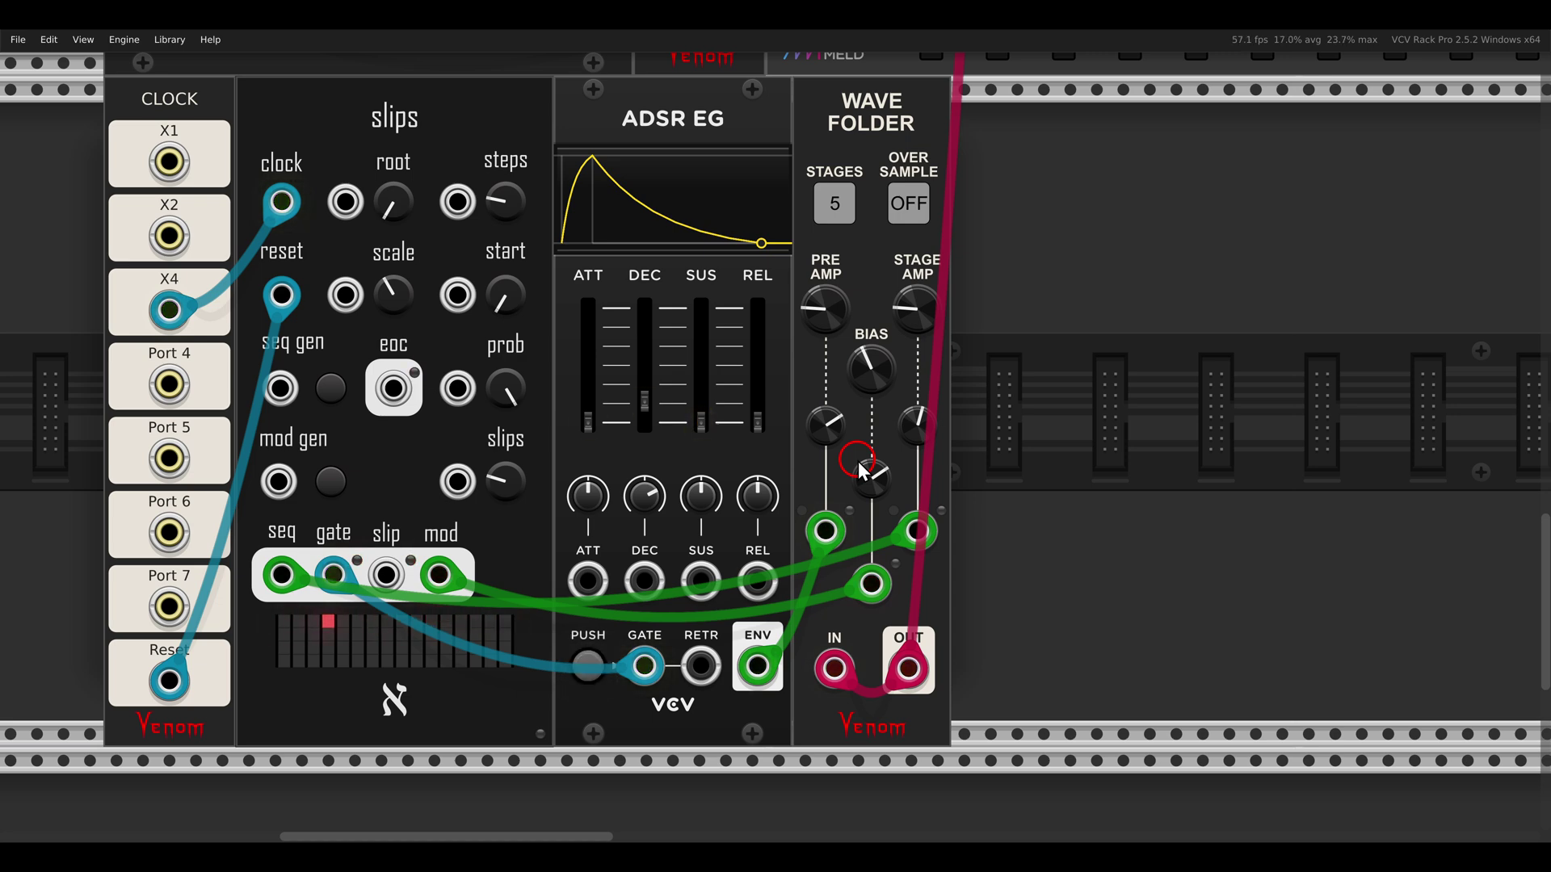
- Shorten the ADSR EG's Decay slightly
mouse_move(648, 407)
mouse_move(647, 407)
left_mouse_down()
mouse_move(646, 362)
mouse_move(651, 410)
left_mouse_up()
mouse_move(715, 419)
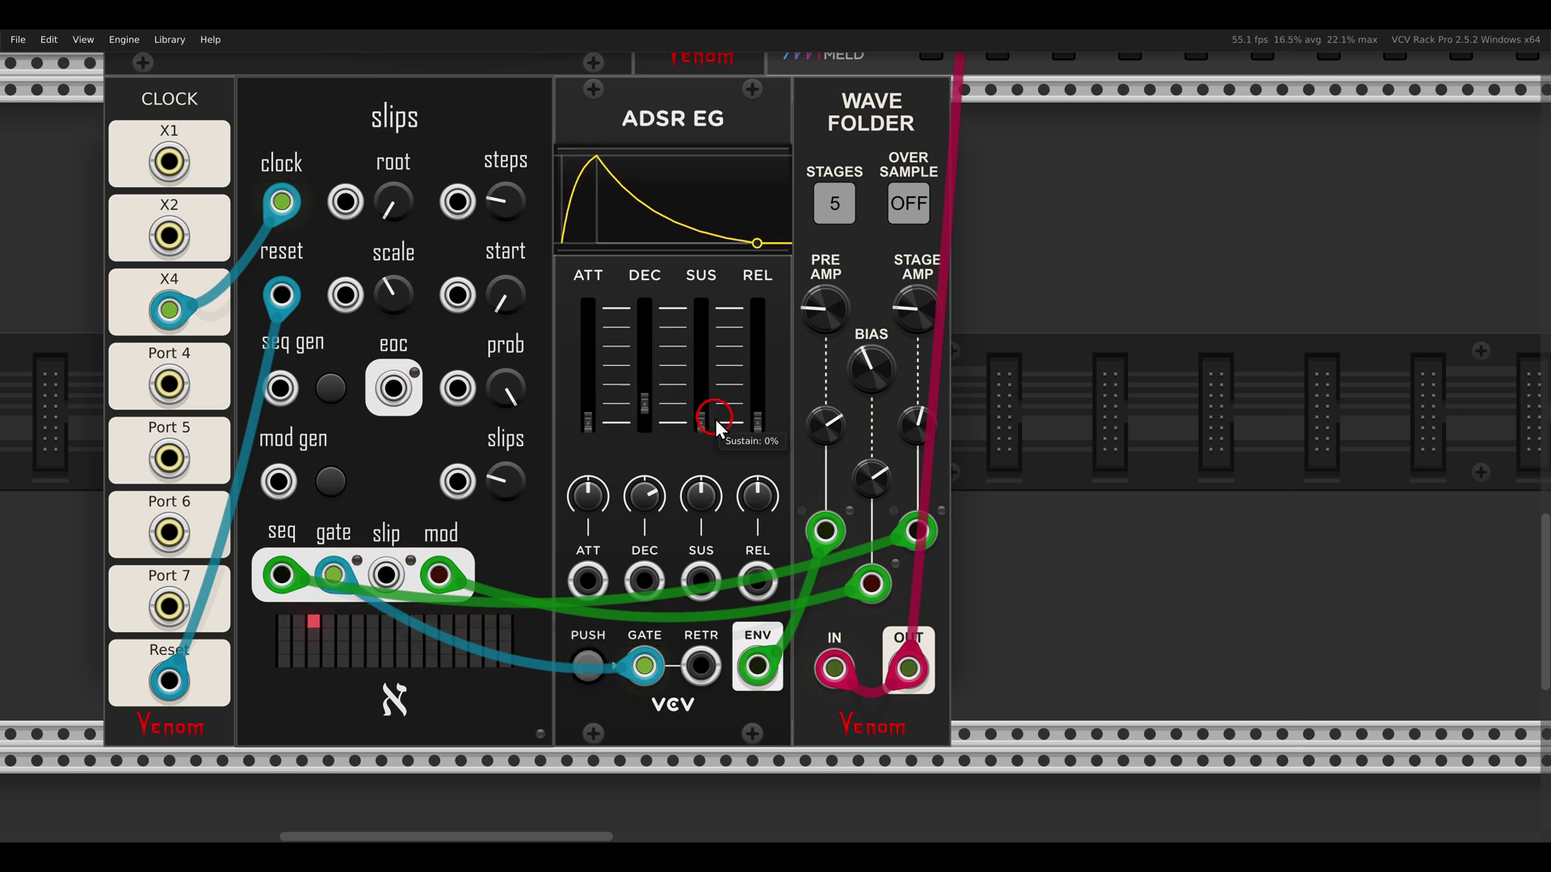
- Unmute the kick and snare voices with the mute control beside GATE-SEQ-64
scroll(715, 419, "down", 2)
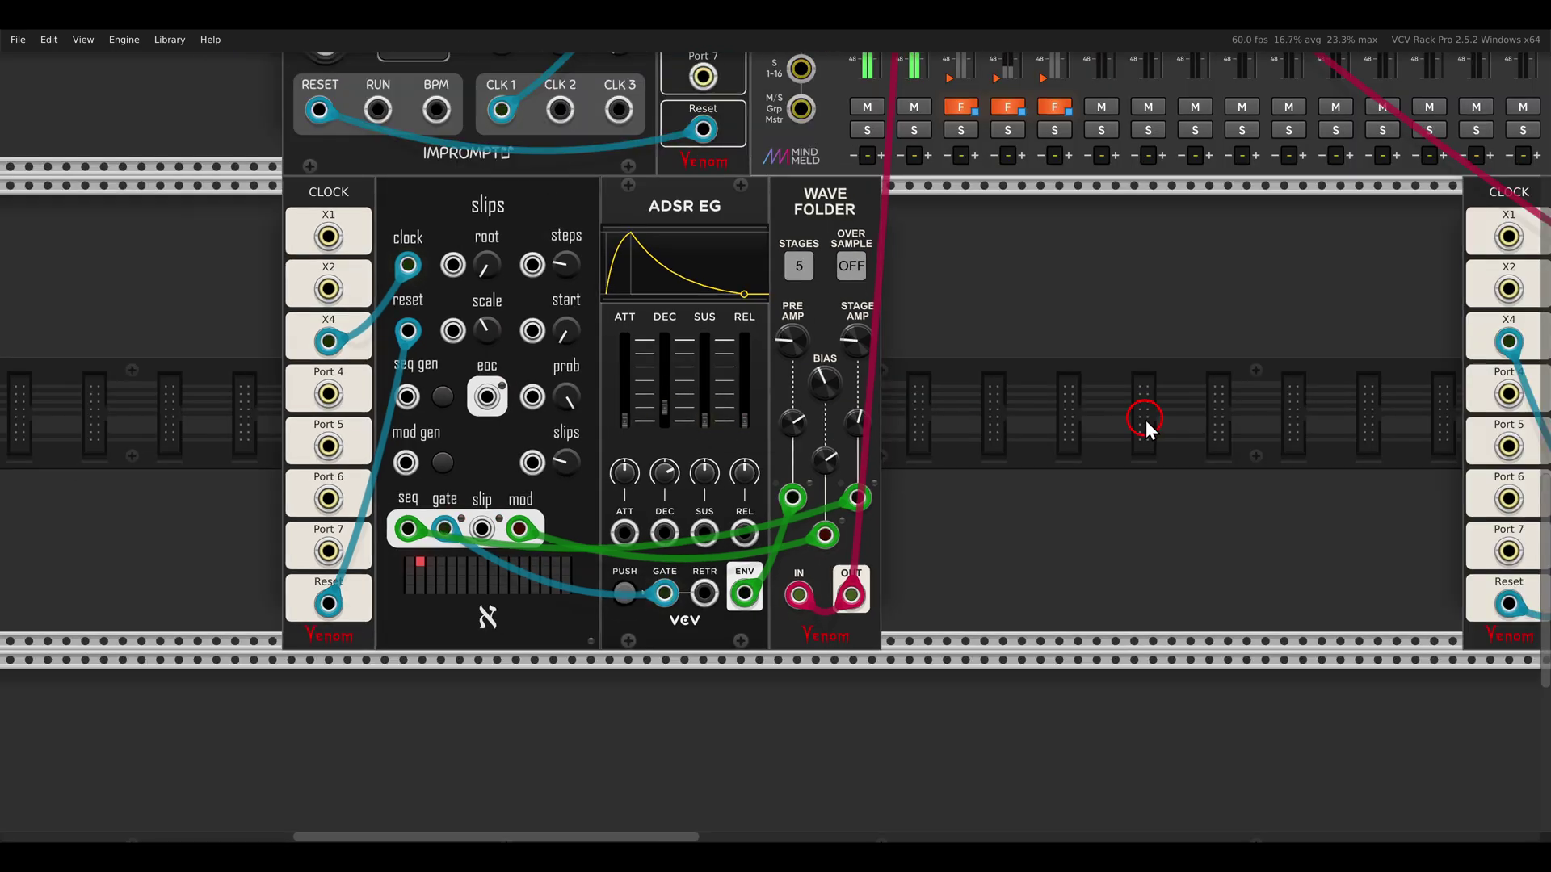
left_click_drag(1485, 405, 795, 408)
left_click_drag(1185, 388, 769, 401)
scroll(769, 401, "right", 4)
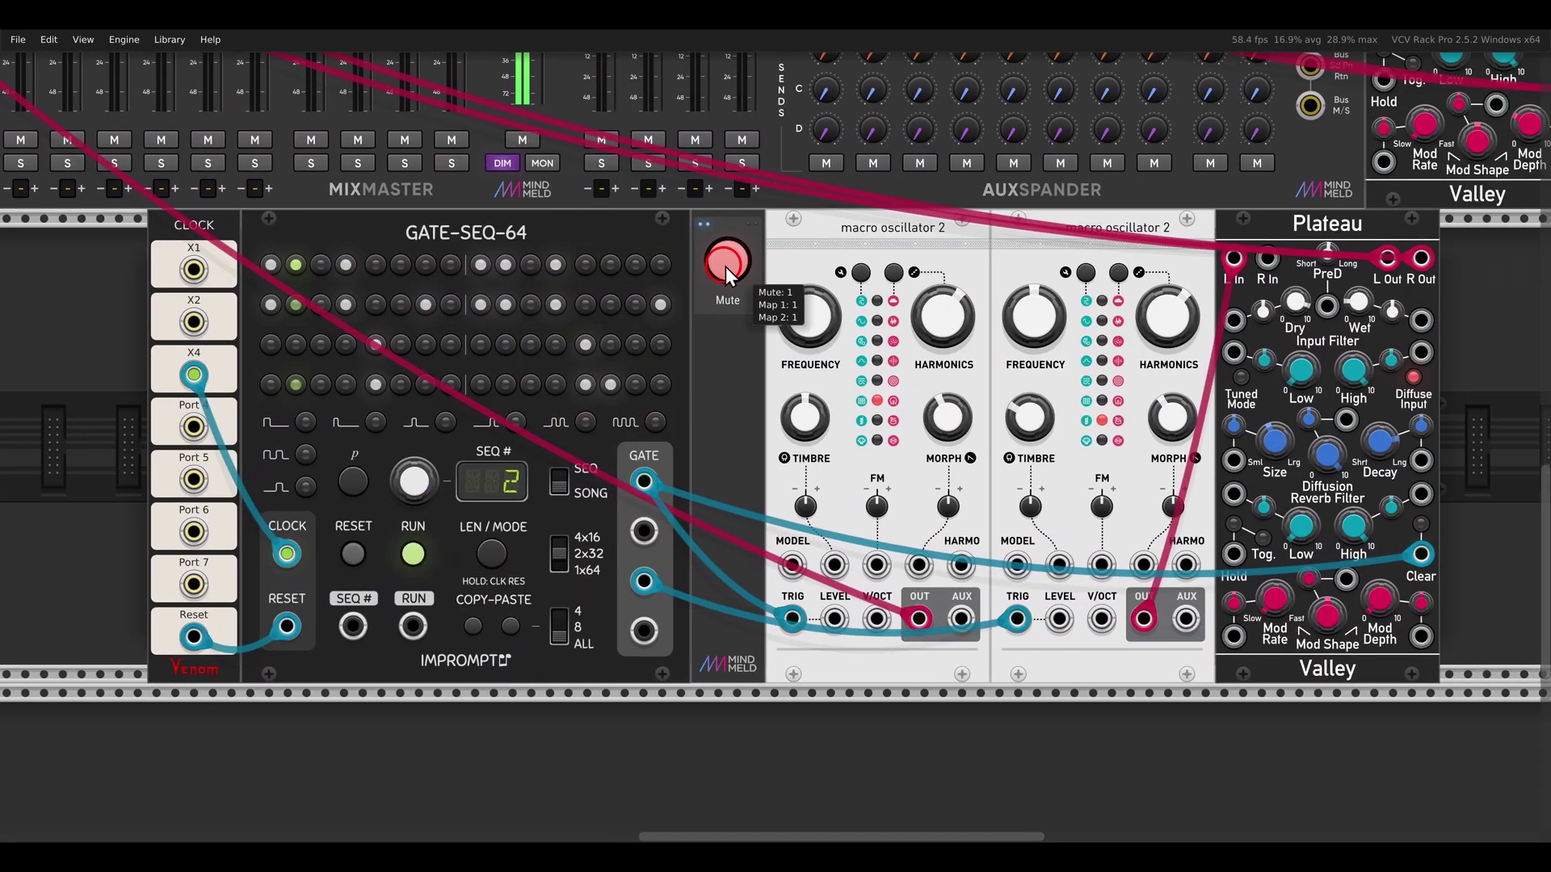
left_click(725, 262)
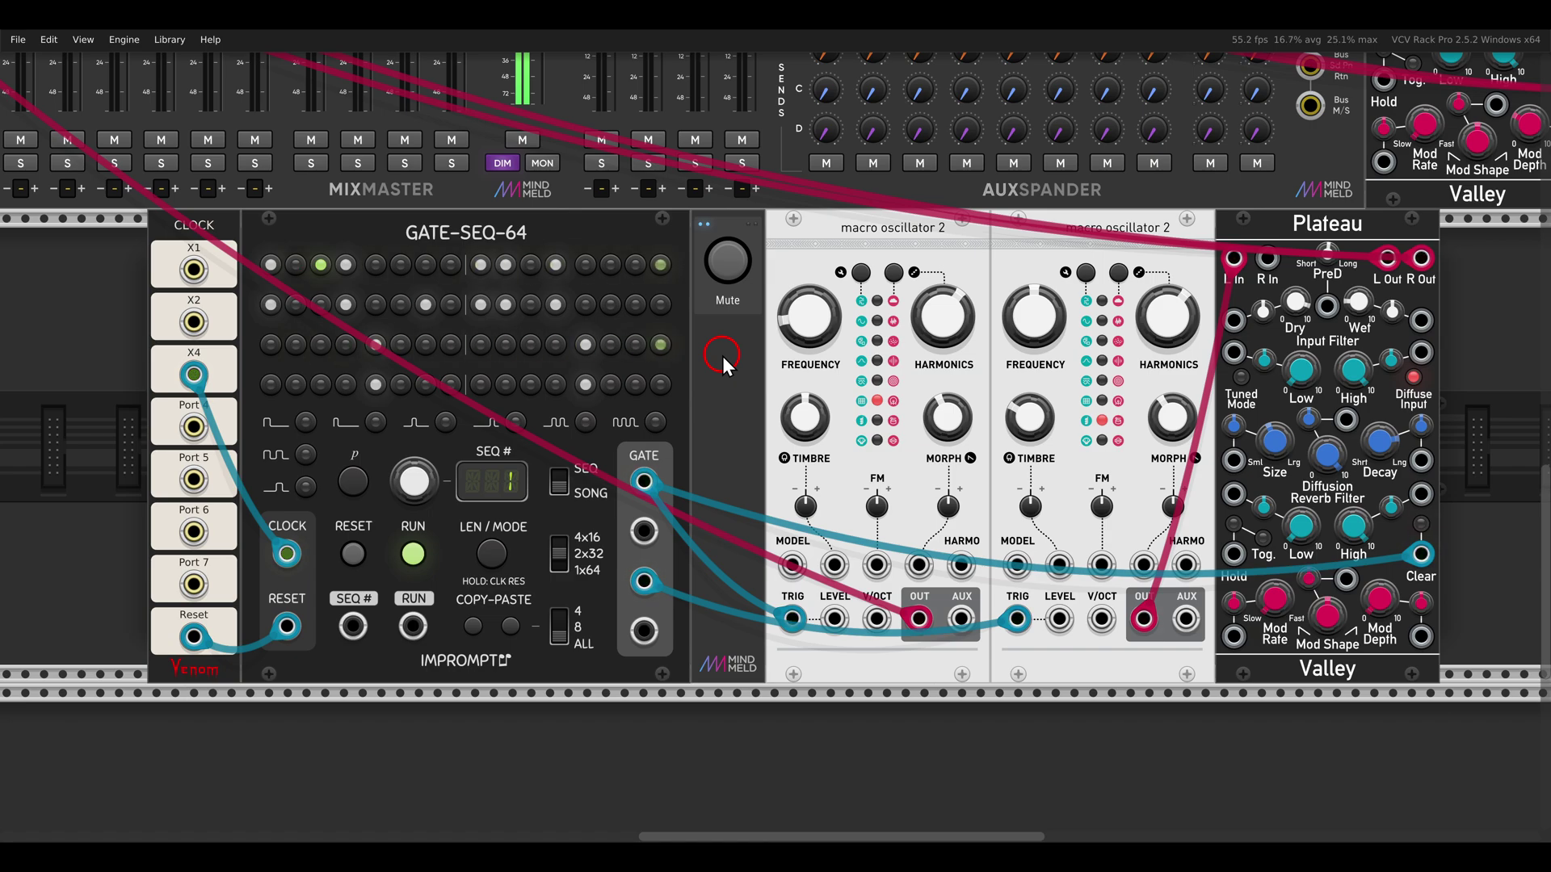
- Unmute the SEQ voice with the mute control in the upper row
scroll(722, 356, "down", 3)
scroll(805, 434, "down", 3)
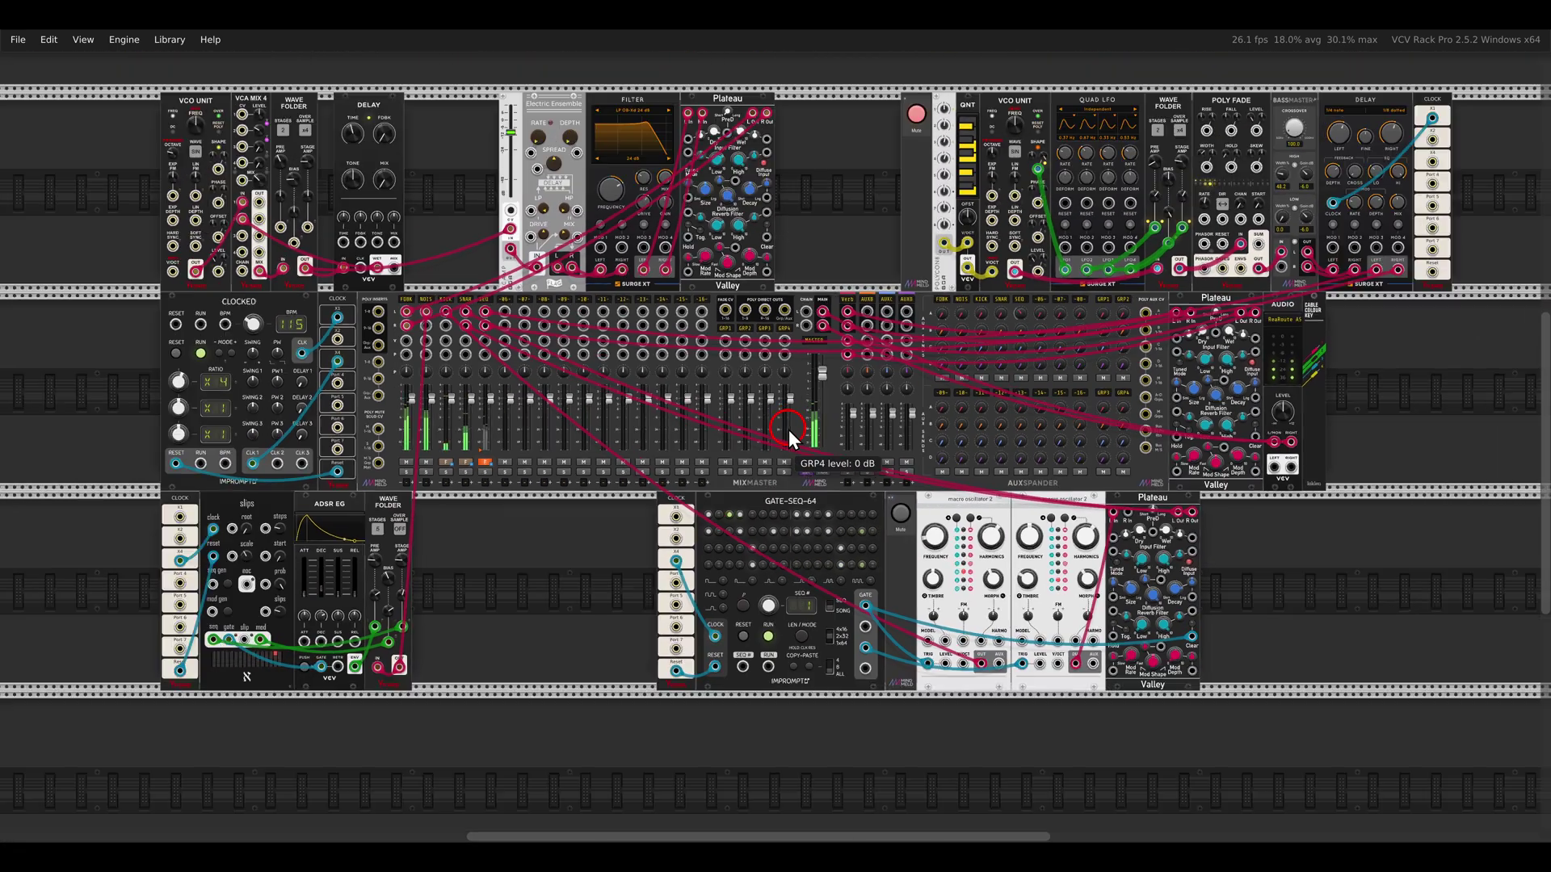
scroll(846, 281, "up", 1)
left_click_drag(838, 313, 838, 317)
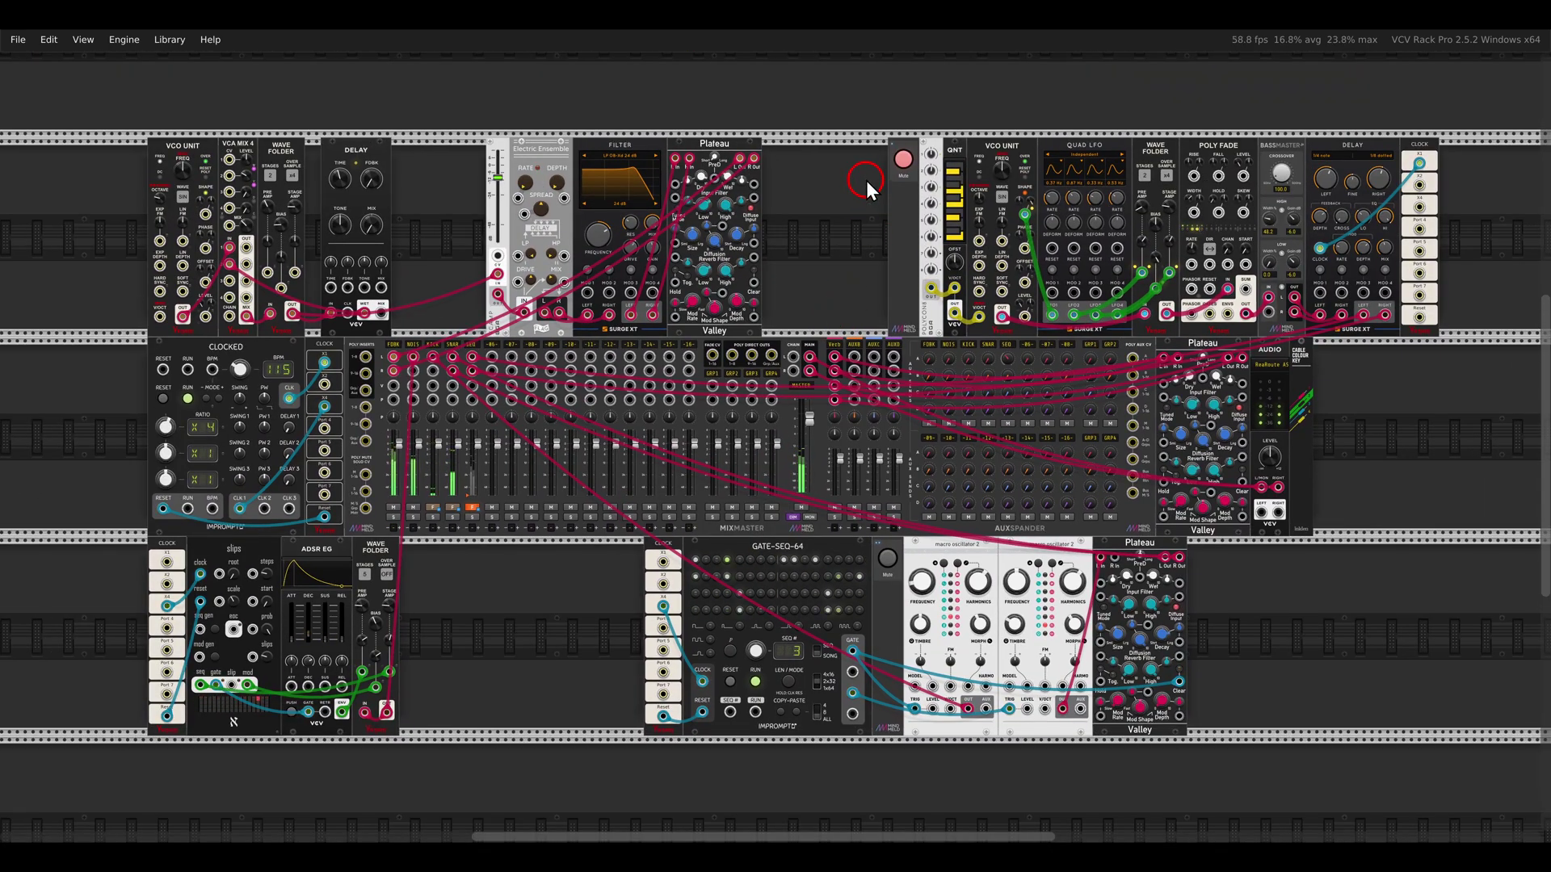
left_click_drag(848, 117, 1442, 351)
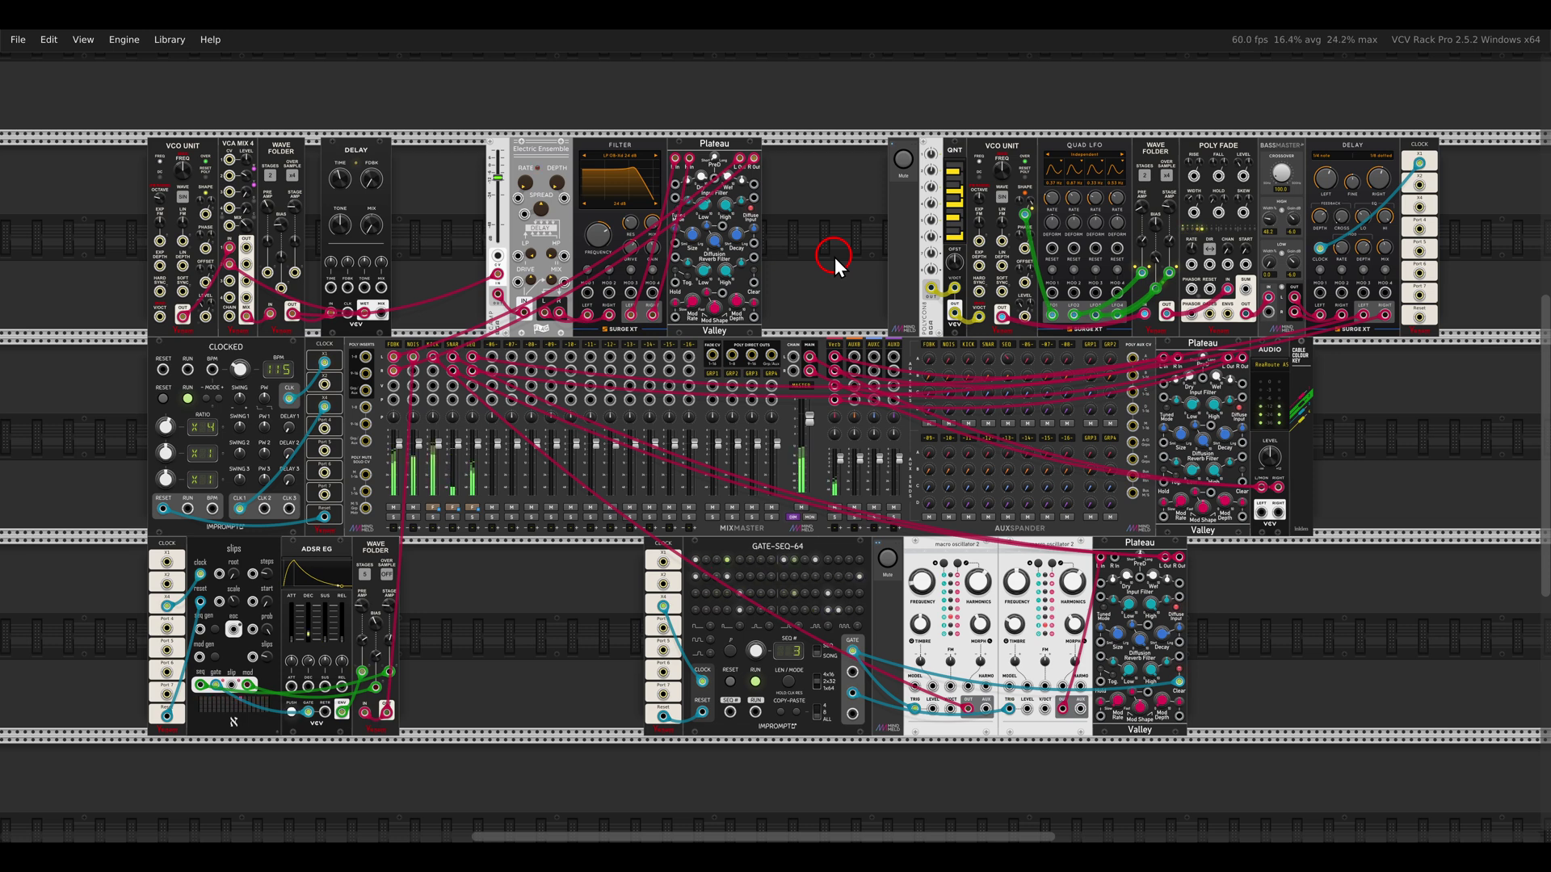
- Sweep the feedback voice's Surge XT Filter Frequency down to about 217 Hz and back up to about 530 Hz
left_click_drag(594, 235, 625, 321)
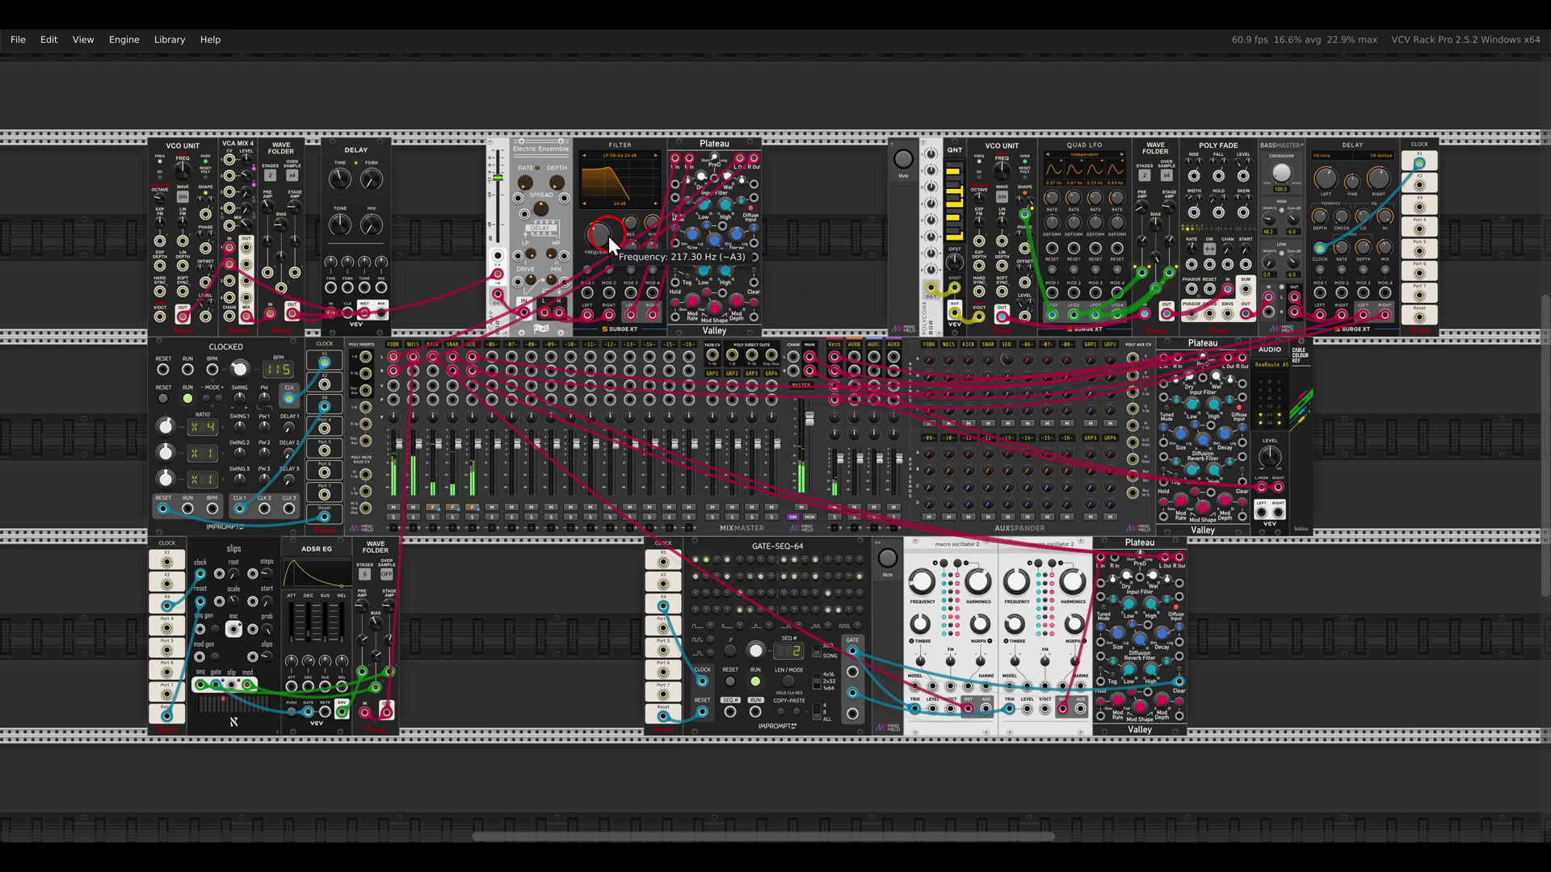
left_click_drag(603, 240, 588, 211)
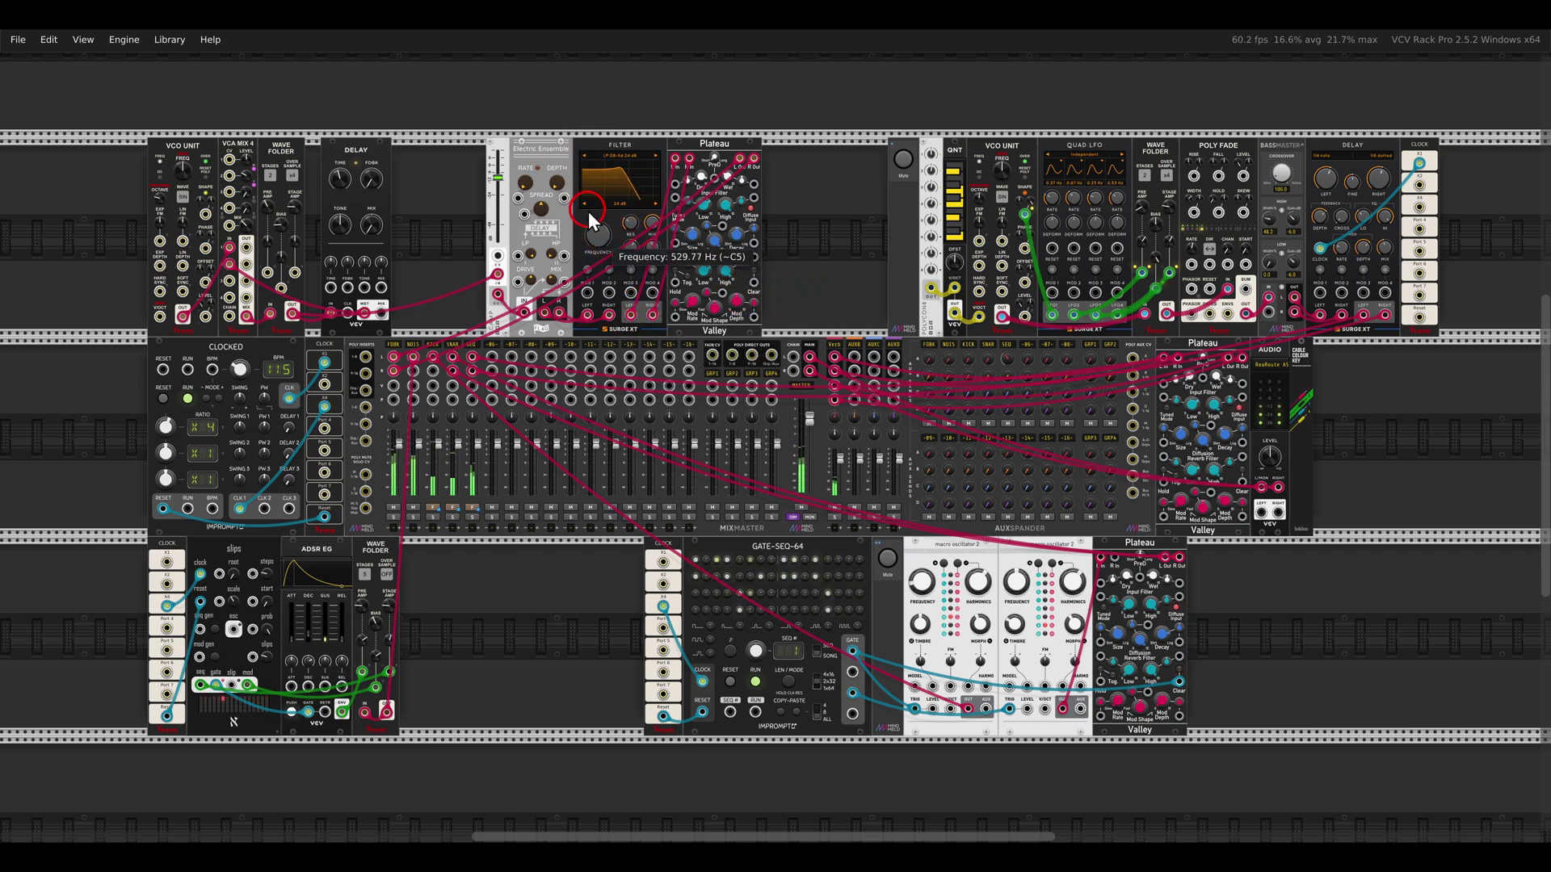